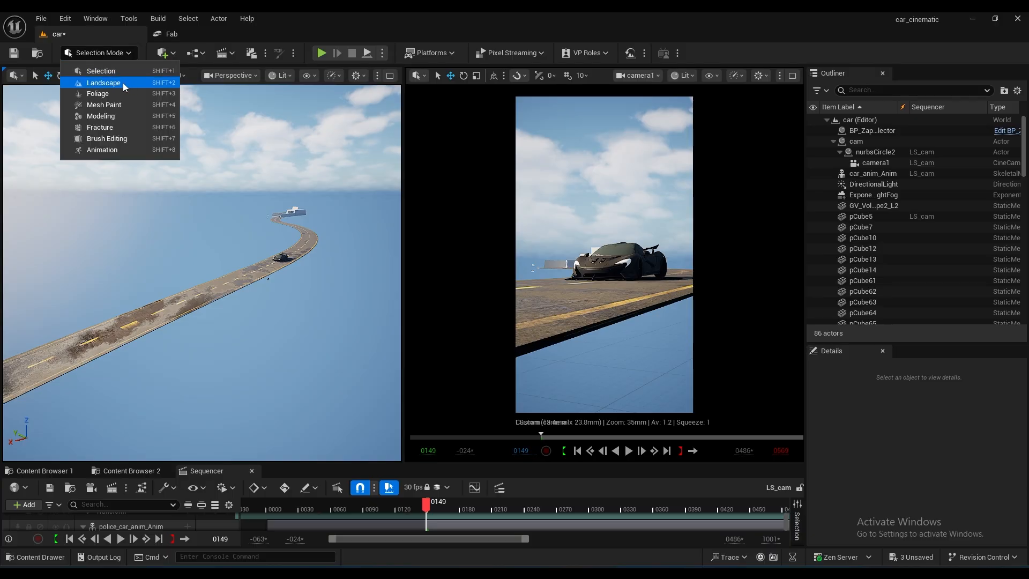
- Switch to Landscape mode and set the new landscape's section size to 255×255 quads
left_click(123, 83)
middle_click_drag(426, 319, 431, 252)
right_click_drag(425, 319, 303, 347)
key("s")
right_click_drag(453, 395, 498, 398)
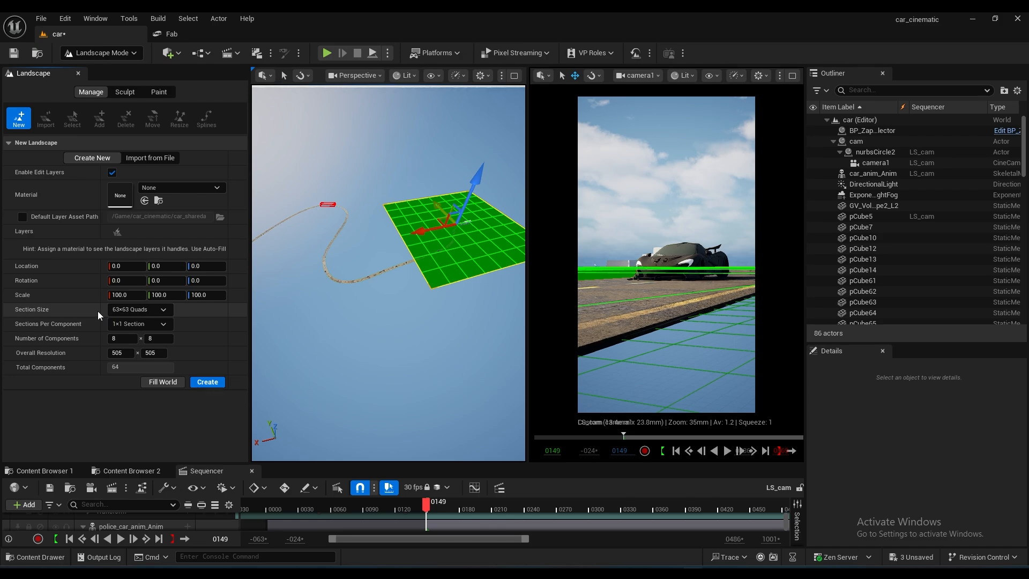
left_click(150, 307)
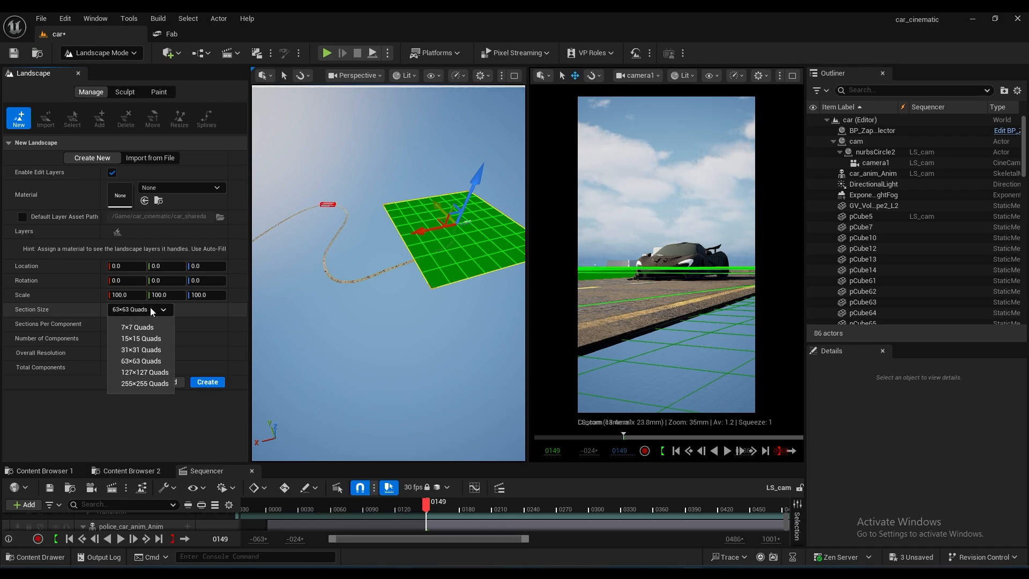
left_click(149, 383)
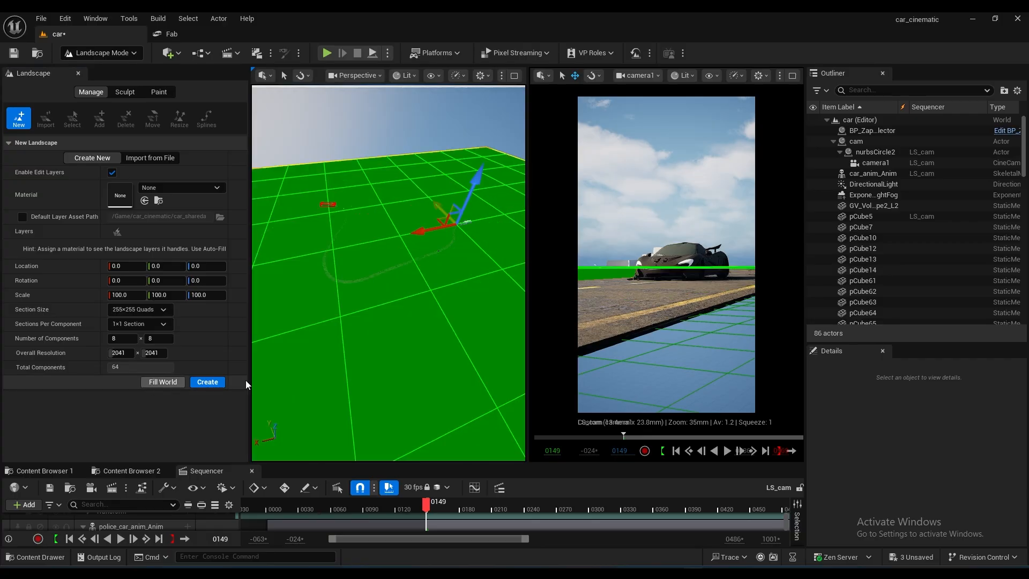
- Move the new landscape preview along the X axis to about 41793 so it reaches under the road
right_click_drag(429, 332, 418, 318)
mouse_move(469, 275)
right_mouse_down()
mouse_move(489, 277)
mouse_move(470, 275)
right_mouse_up()
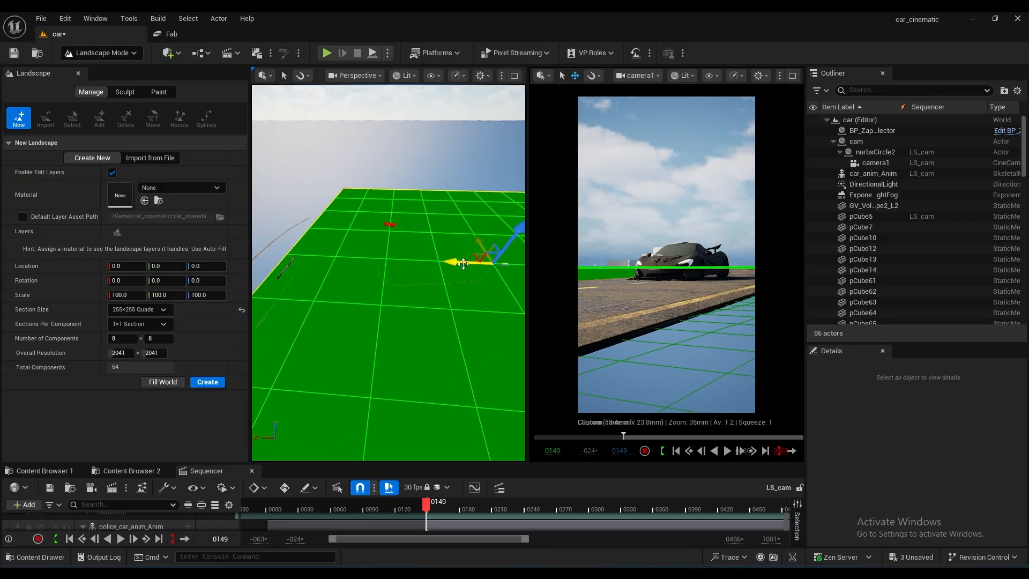
left_click_drag(463, 264, 352, 264)
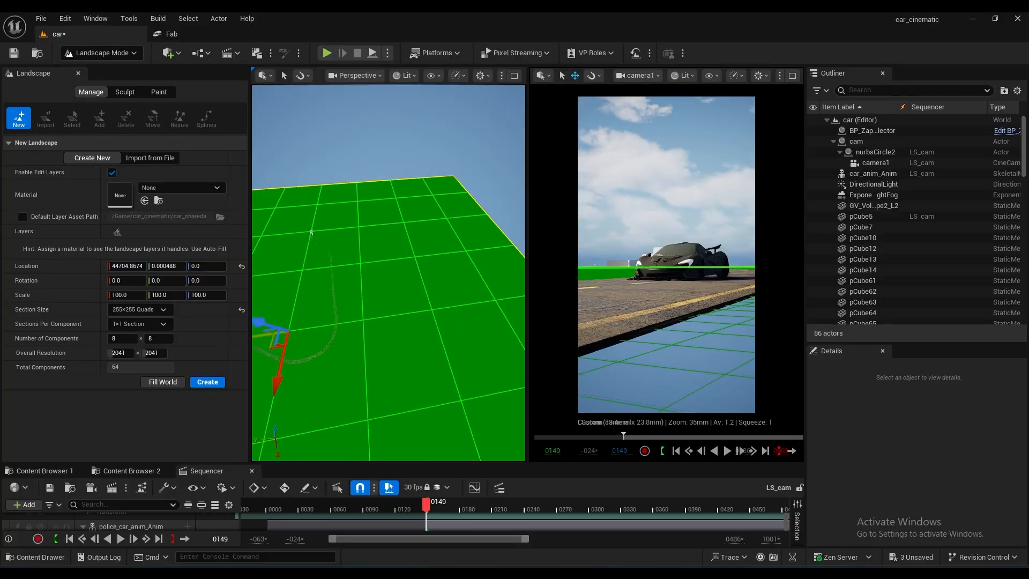
right_click_drag(388, 273, 482, 342)
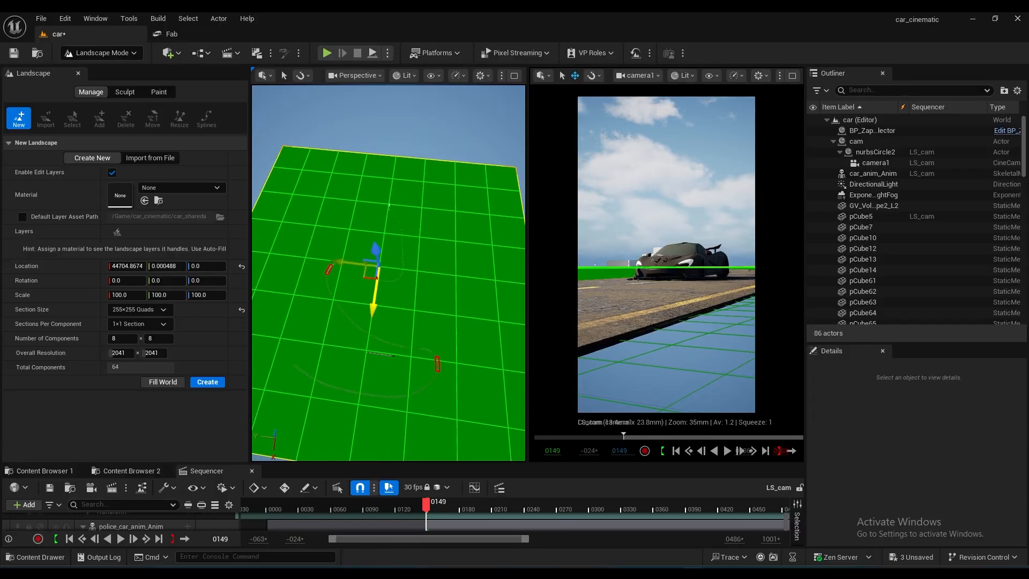
mouse_move(368, 309)
left_mouse_down()
mouse_move(370, 291)
mouse_move(368, 308)
left_mouse_up()
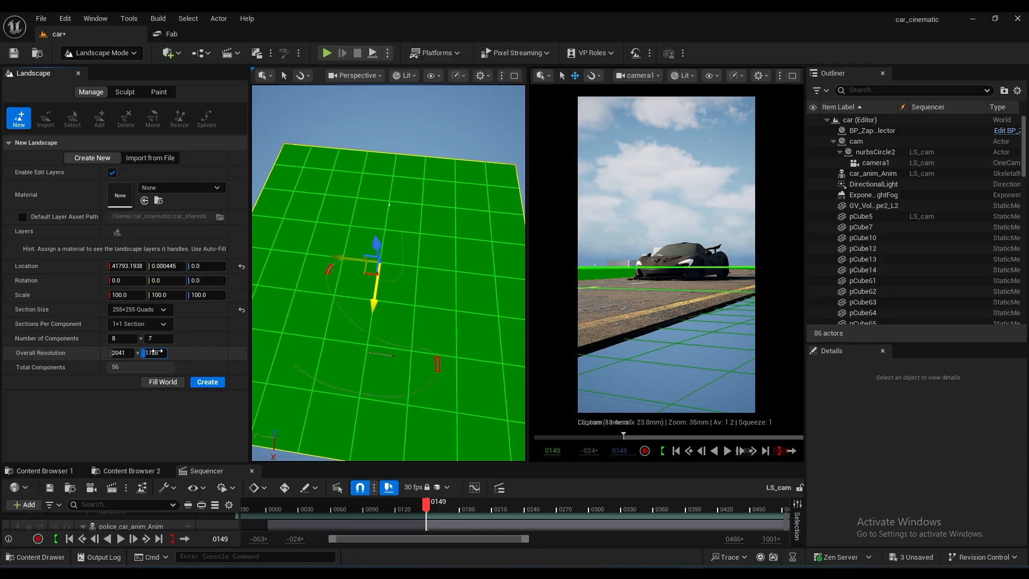
- Set the number of components to 8 × 5 and shift the landscape preview along Y to about 4397
key("Return")
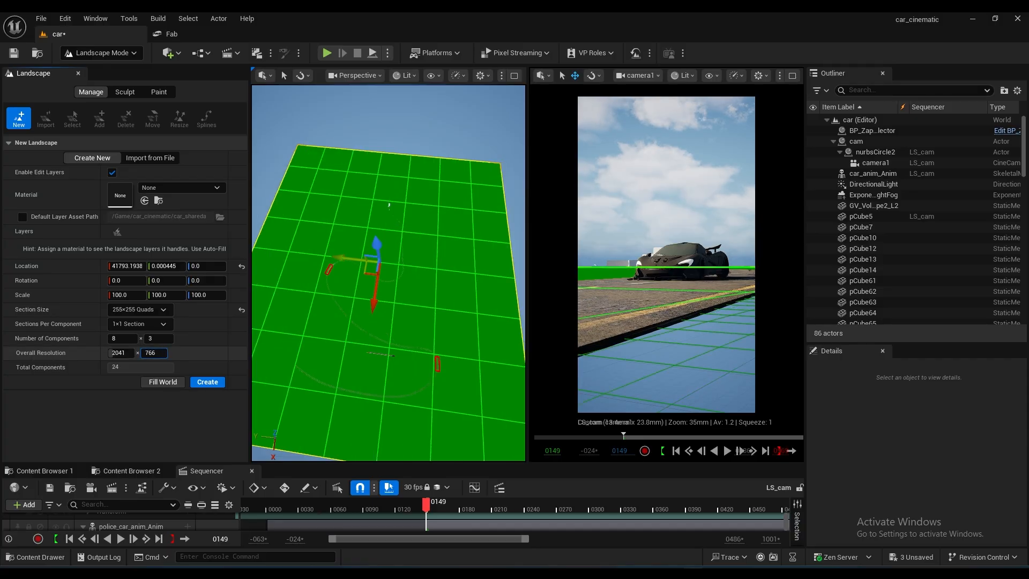
key("Return")
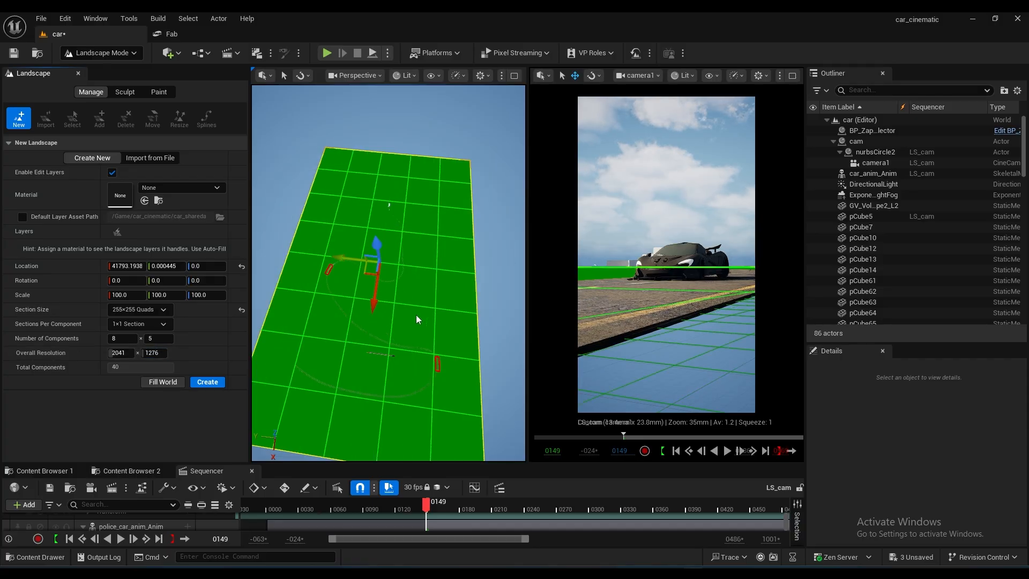
left_click_drag(344, 258, 336, 260)
left_click_drag(418, 317, 292, 317, "alt")
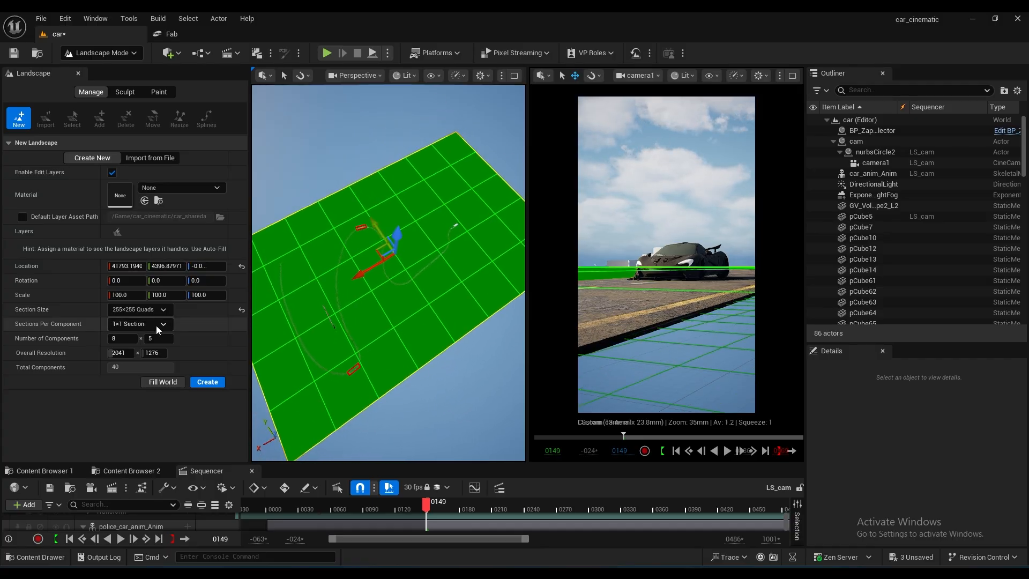
- Set sections per component to 2×2 and reduce the number of components to 8 × 3
left_click(155, 326)
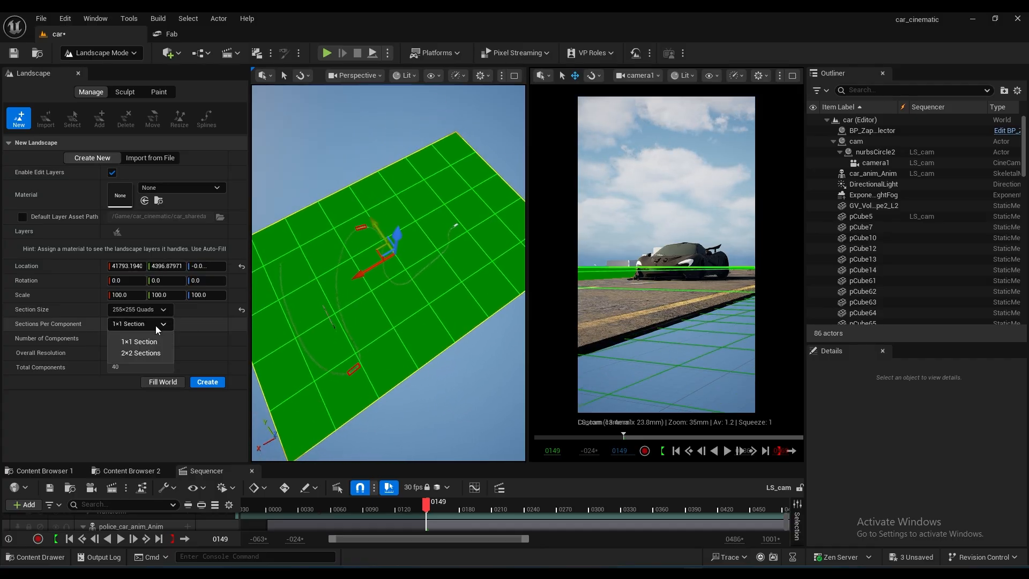
left_click(158, 353)
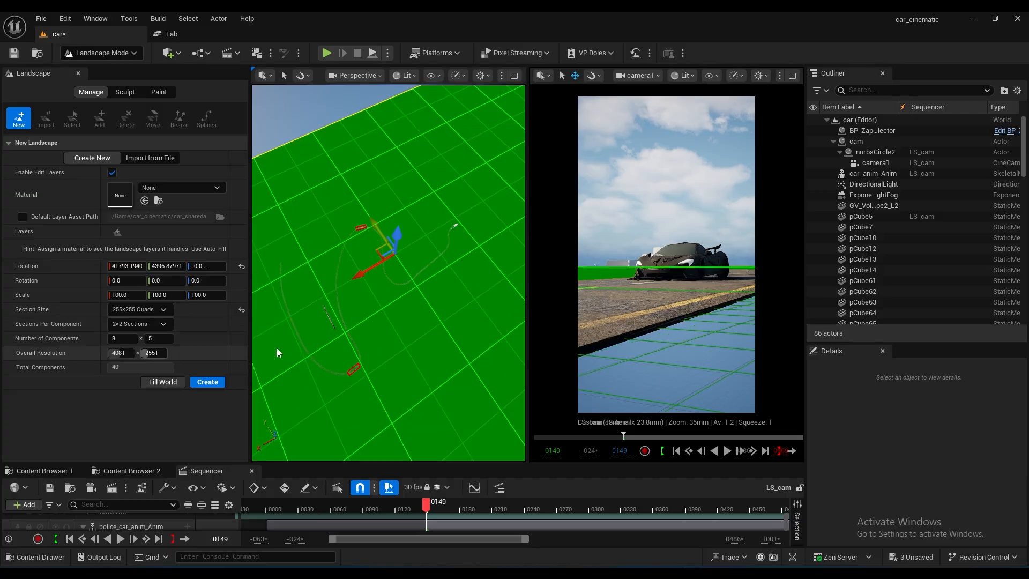
left_click_drag(439, 324, 481, 317, "alt")
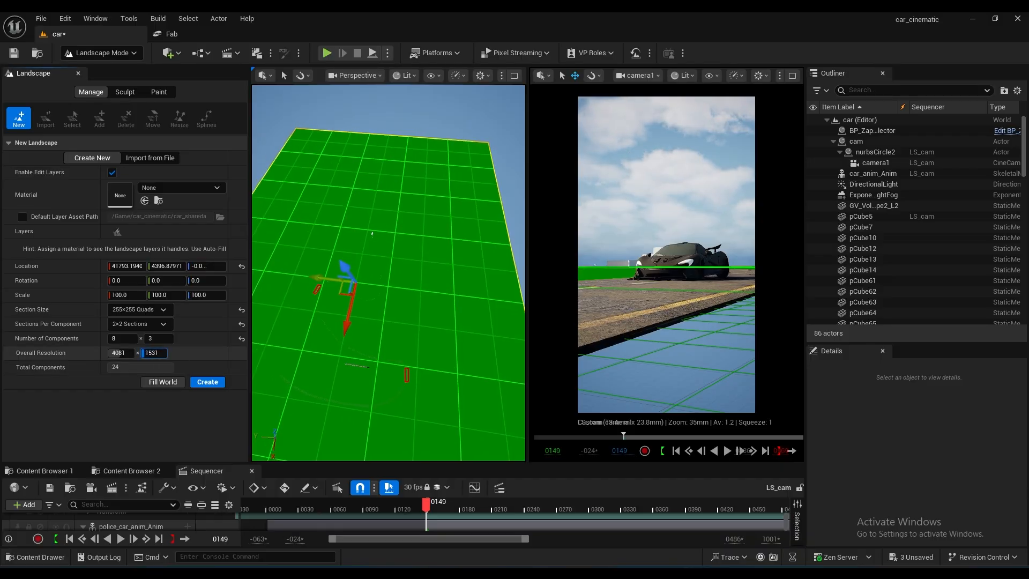
key("Return")
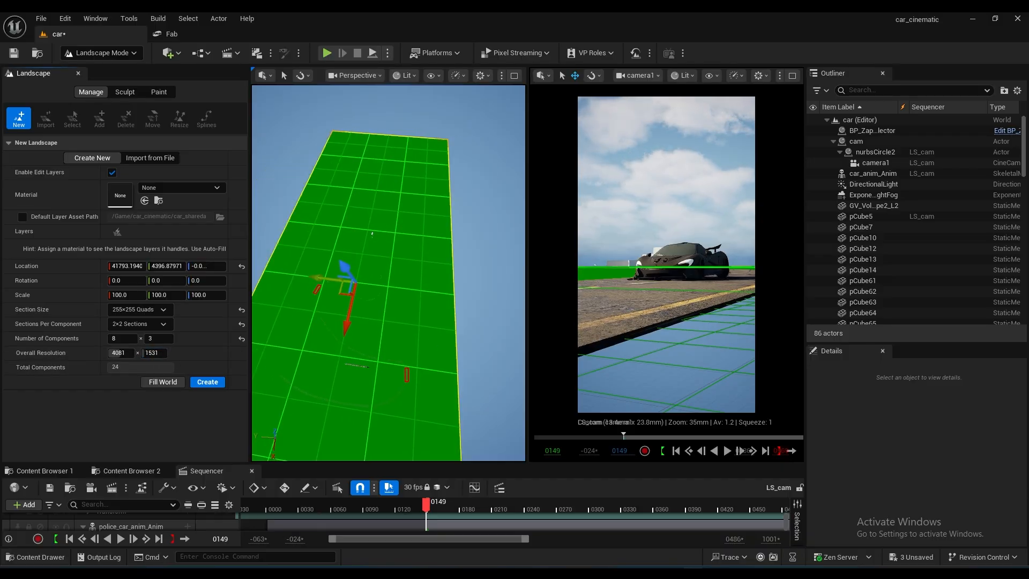
- Undo the last move of the landscape preview along the X axis
left_click_drag(372, 233, 455, 259, "alt")
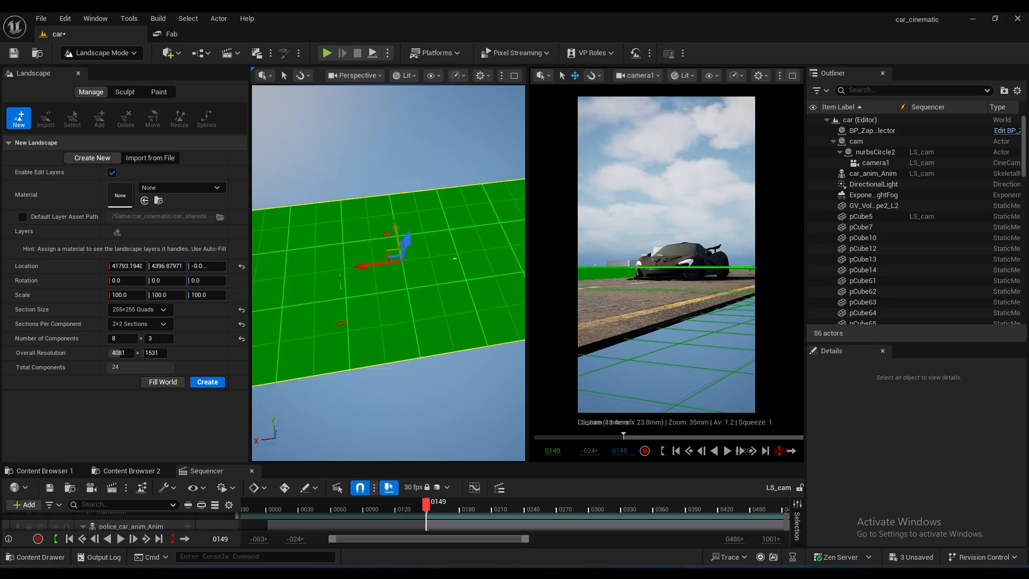
left_click_drag(432, 329, 466, 281, "alt")
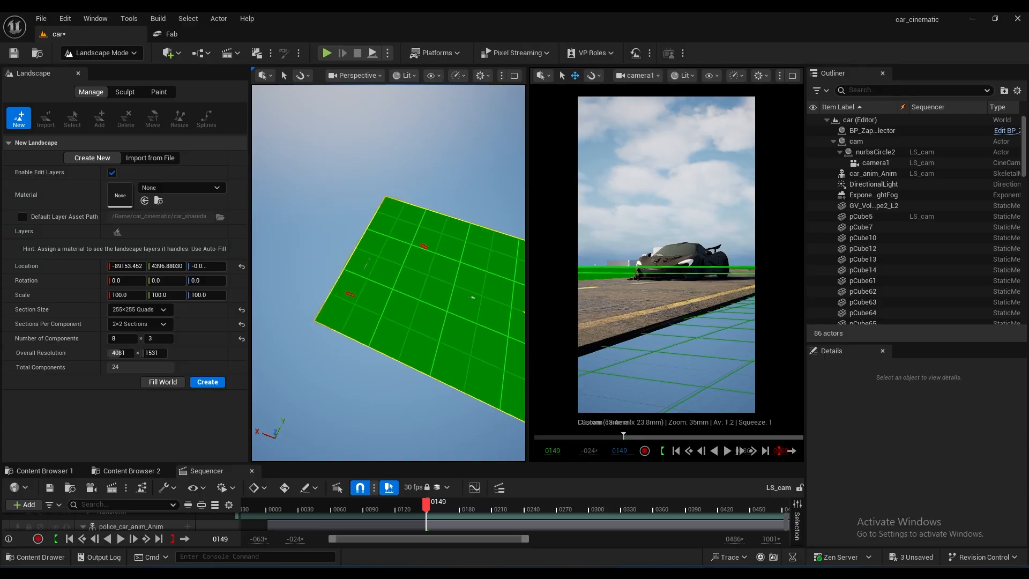
key("ctrl+z")
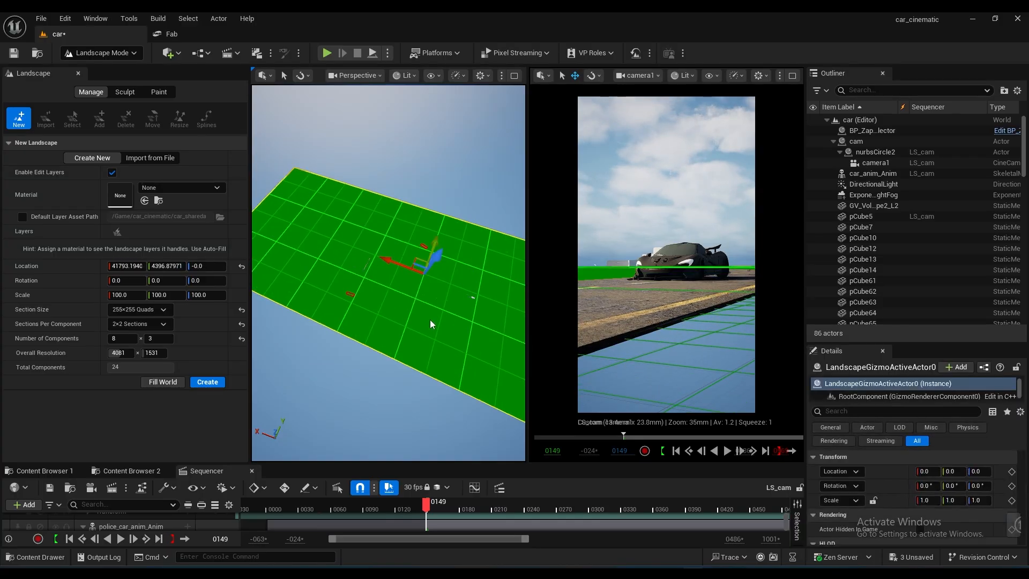
- Reduce the landscape to 3 × 3 components and move it along X to about 56580, centring it under the road
left_click_drag(429, 289, 482, 286, "alt")
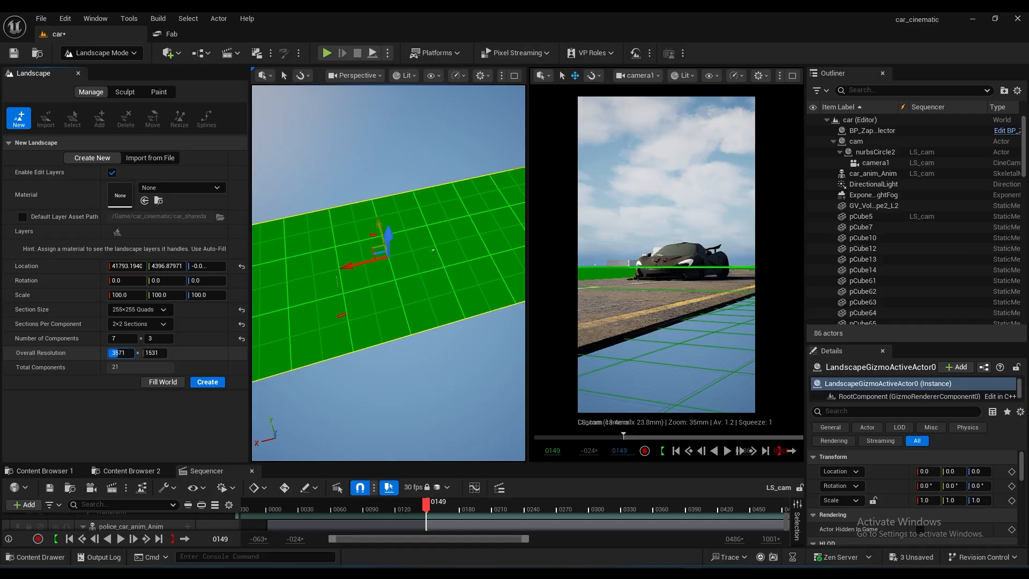
left_click_drag(118, 354, 122, 354)
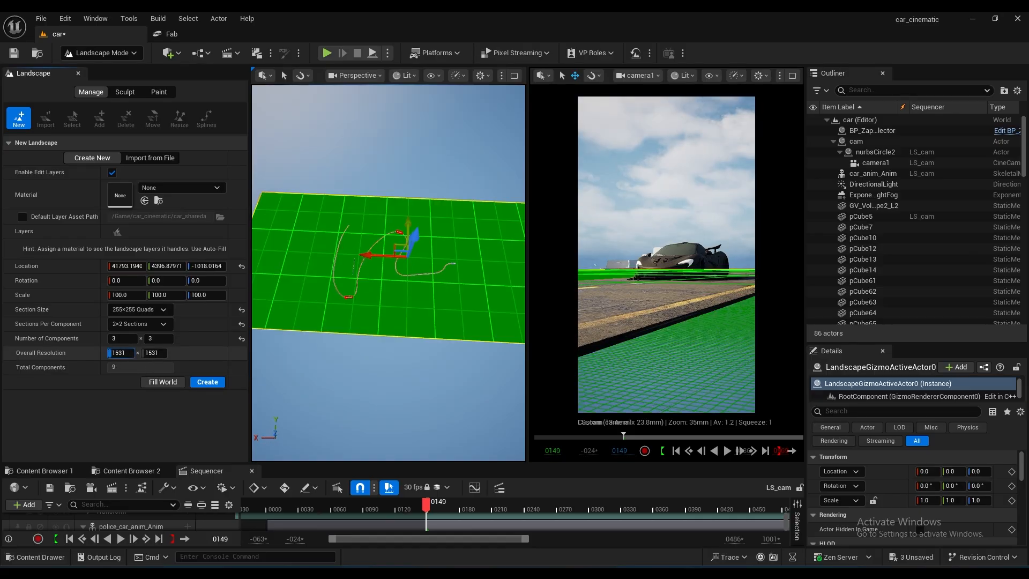
left_click_drag(122, 353, 114, 353)
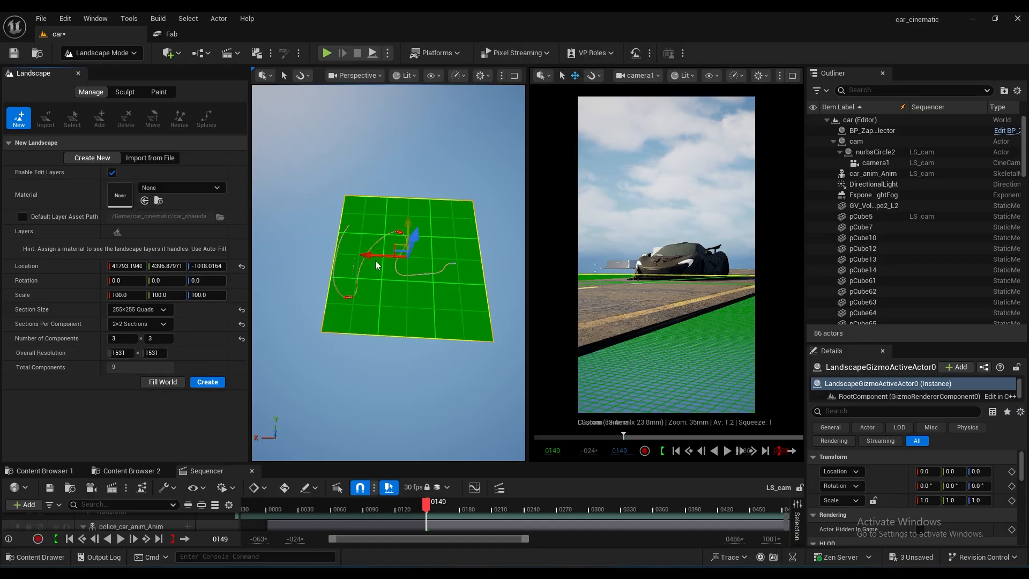
left_click_drag(370, 255, 354, 253)
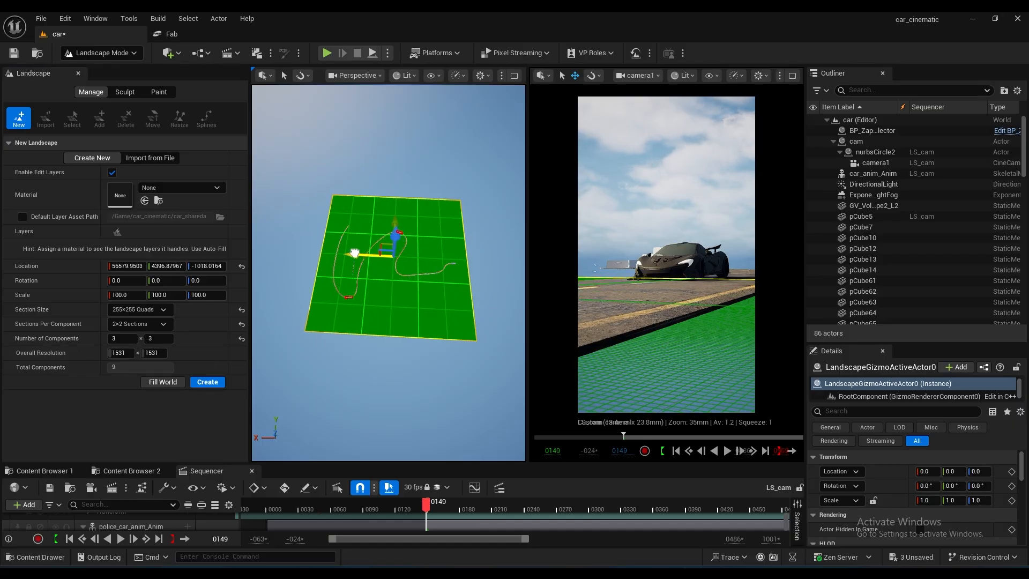
- Set the landscape's Z location to -300 and create the landscape
right_click_drag(429, 325, 494, 292)
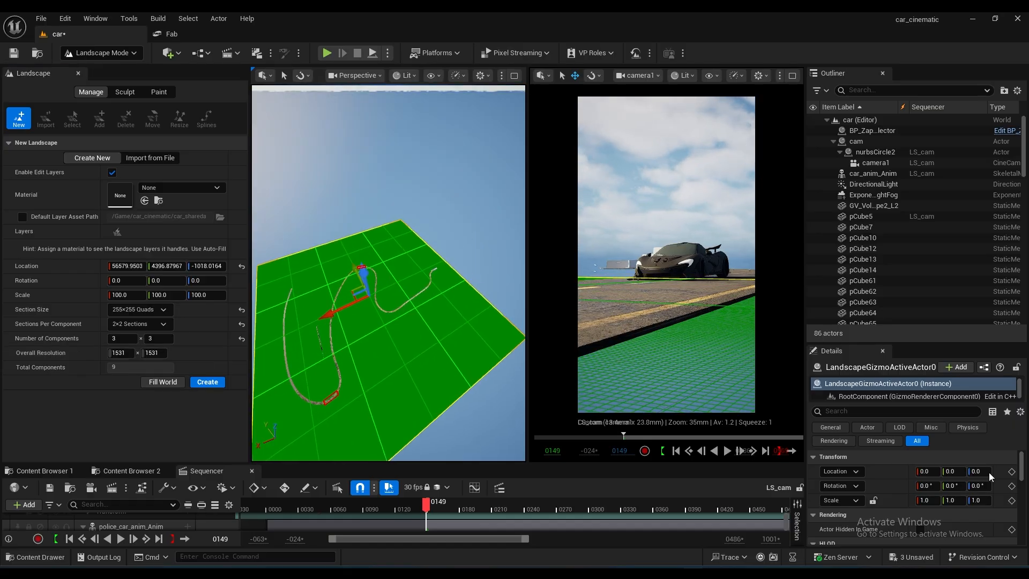
left_click_drag(208, 267, 256, 266)
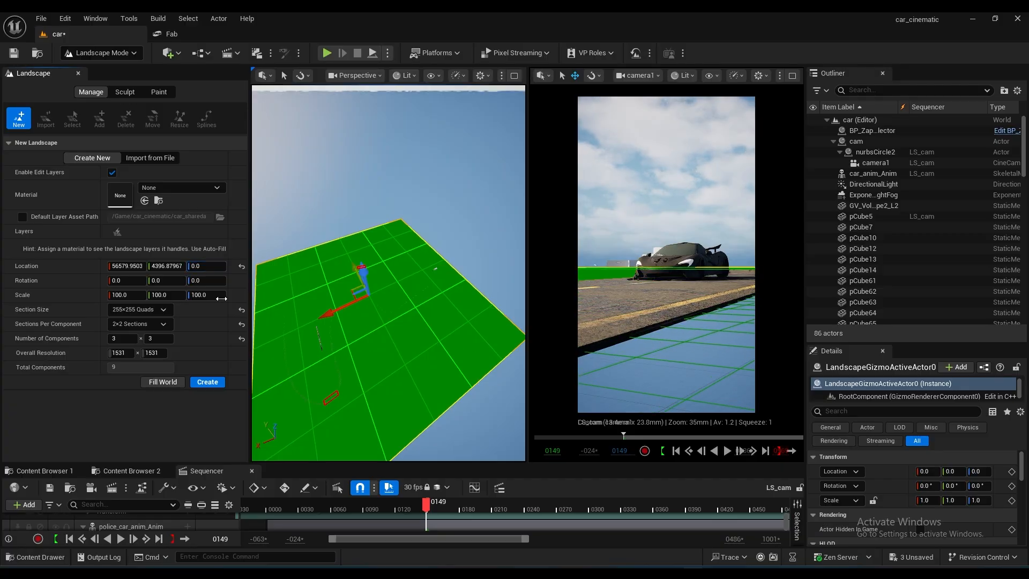
left_click(207, 382)
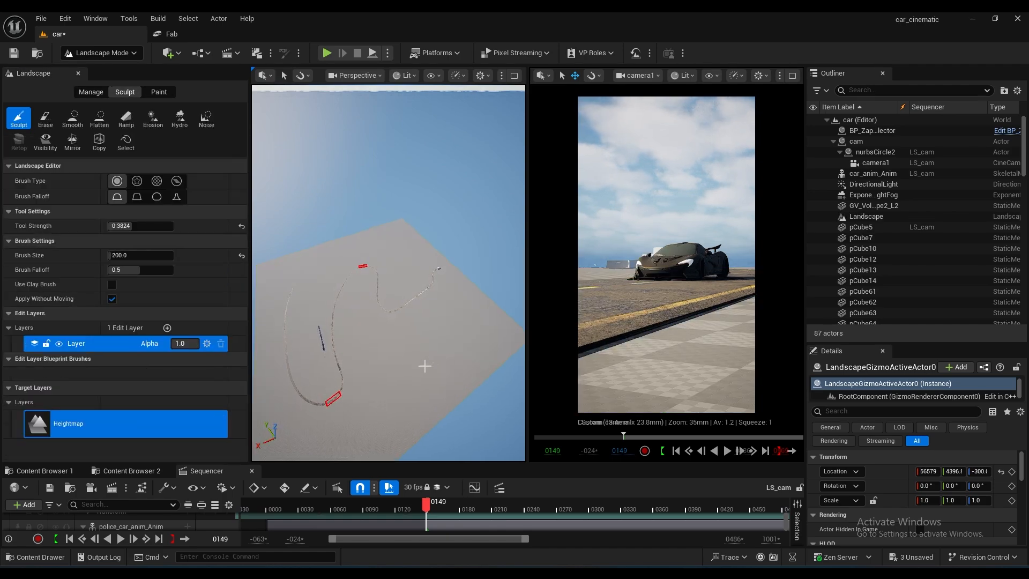
- Narrow the landscape settings area and set the perspective viewport's camera speed to 32
right_click_drag(425, 366, 413, 388)
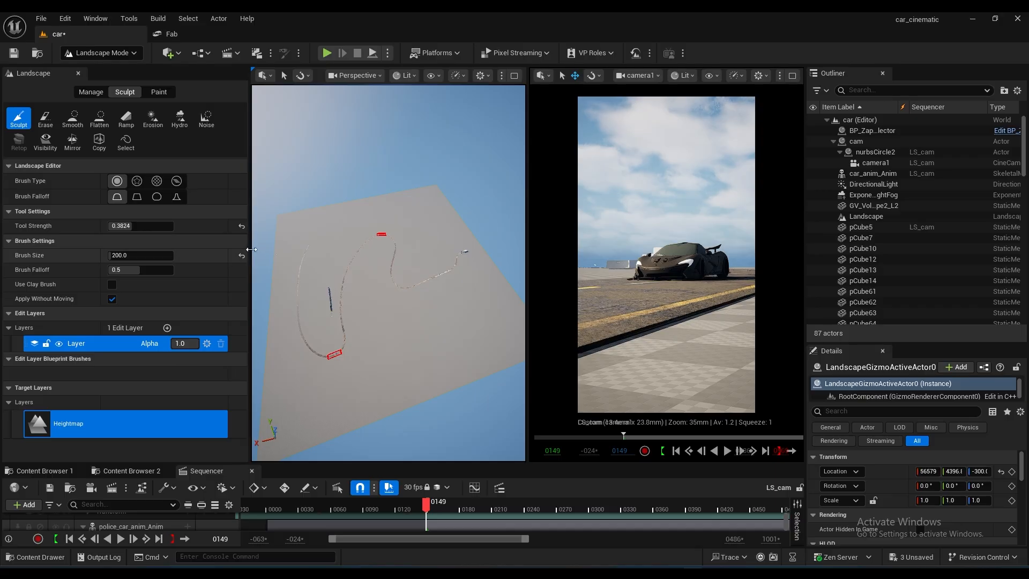
left_click_drag(249, 246, 199, 246)
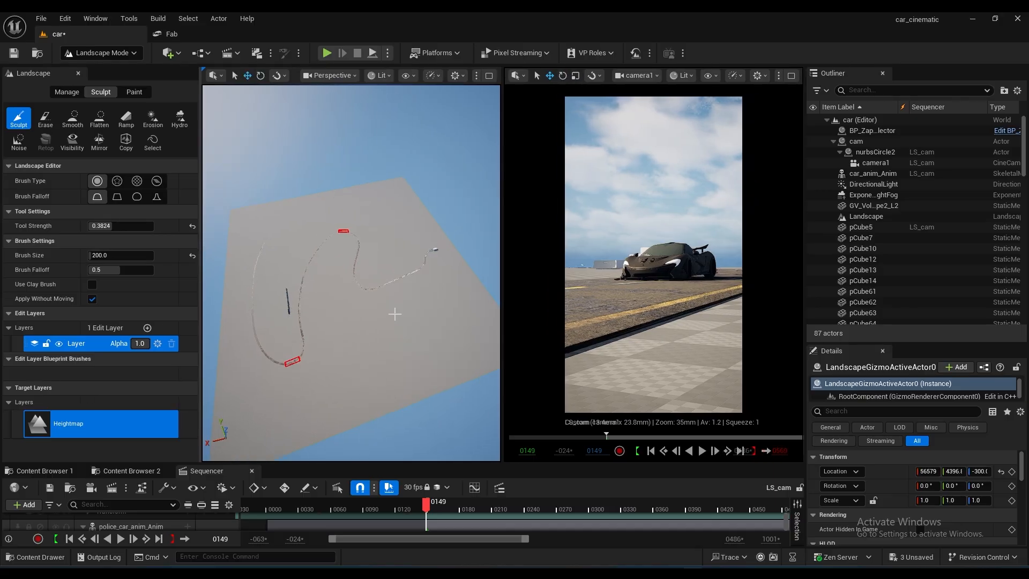
left_click(349, 73)
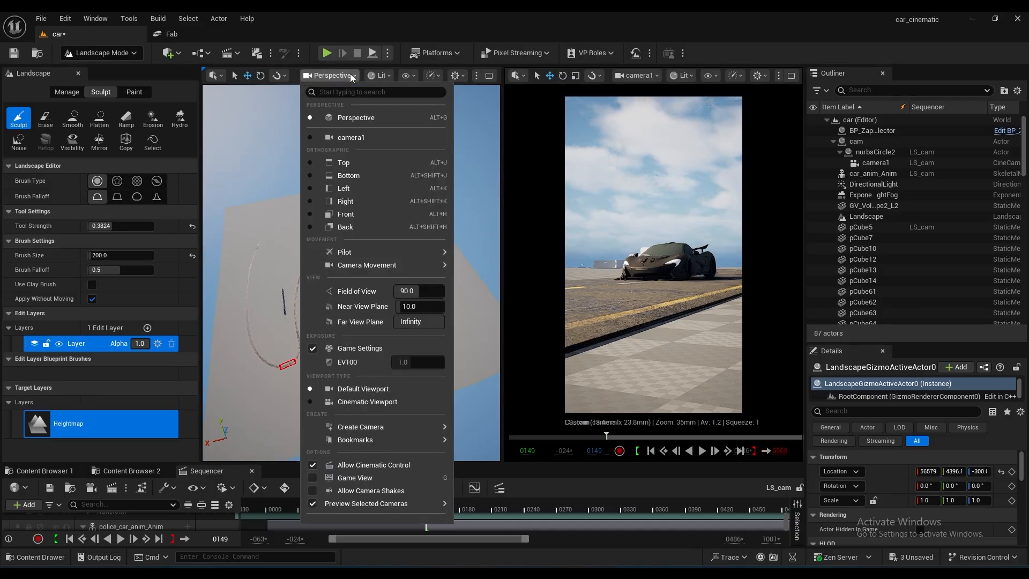
mouse_move(369, 265)
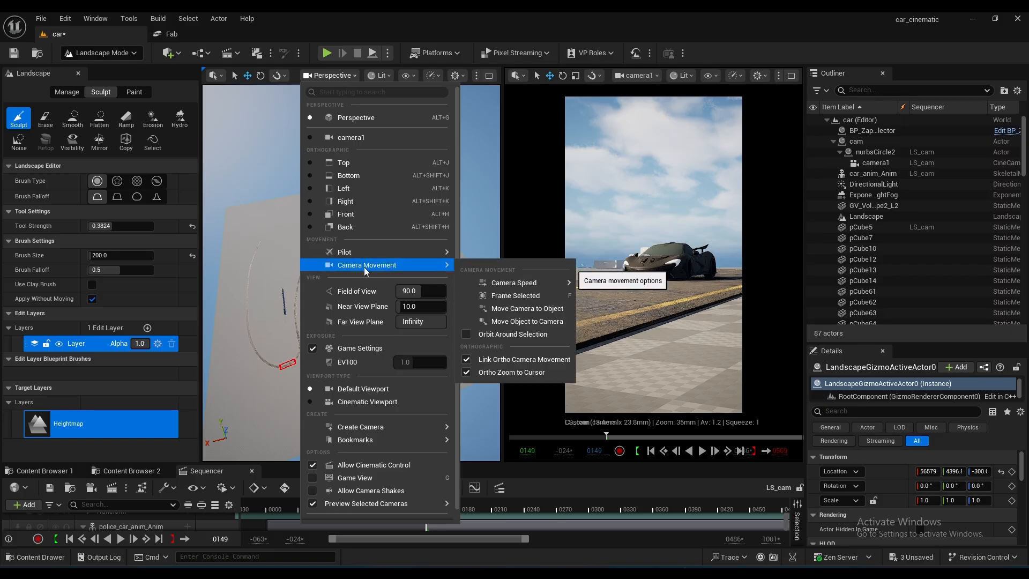
mouse_move(509, 283)
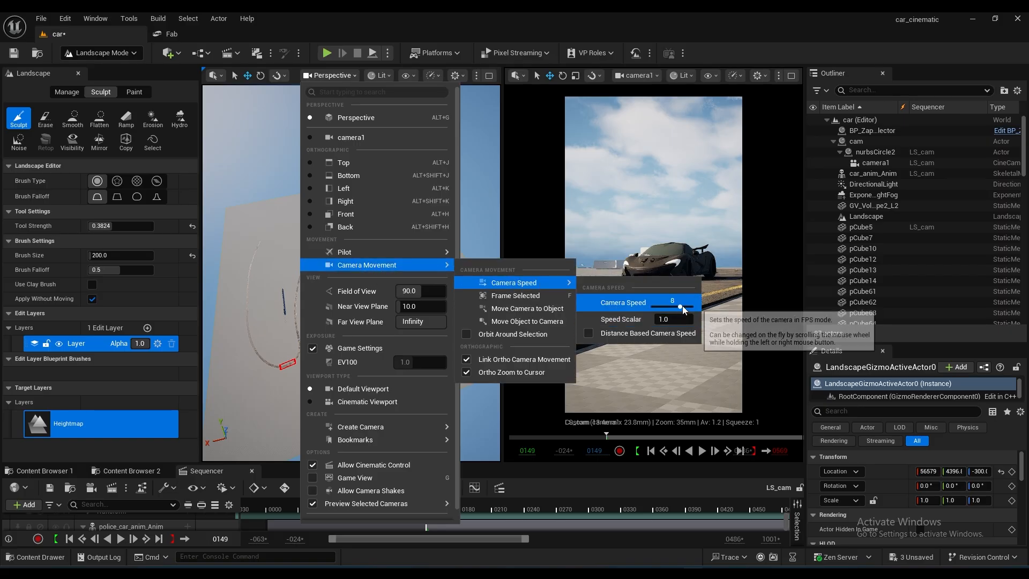
left_click_drag(689, 305, 696, 305)
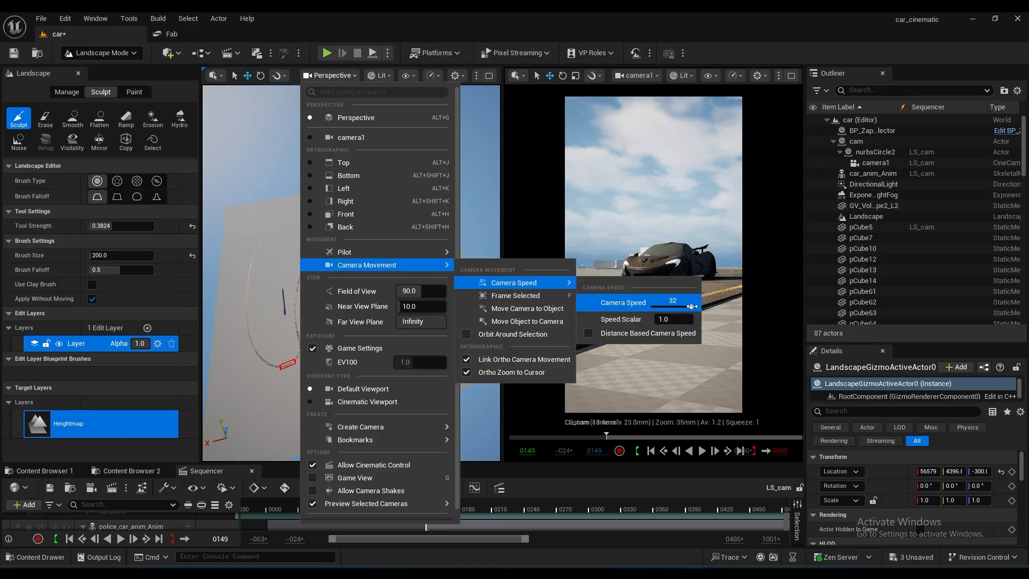
left_click(485, 227)
- Fly in close to the car on the road and set the Sculpt tool strength to 0.4608
scroll(482, 230, "up", 10)
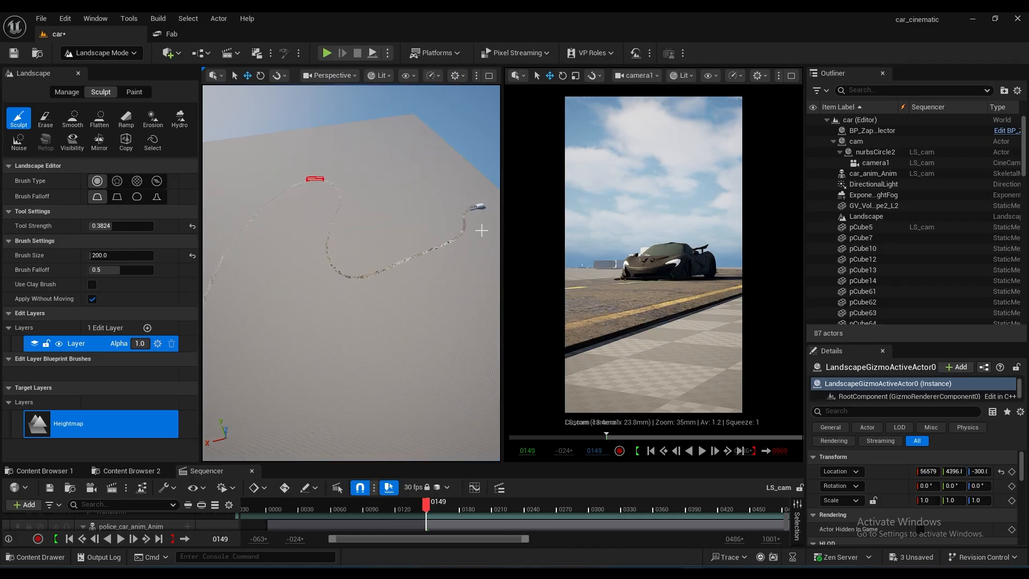
key("w")
right_click_drag(481, 231, 456, 149)
key("w")
key("d")
key("d")
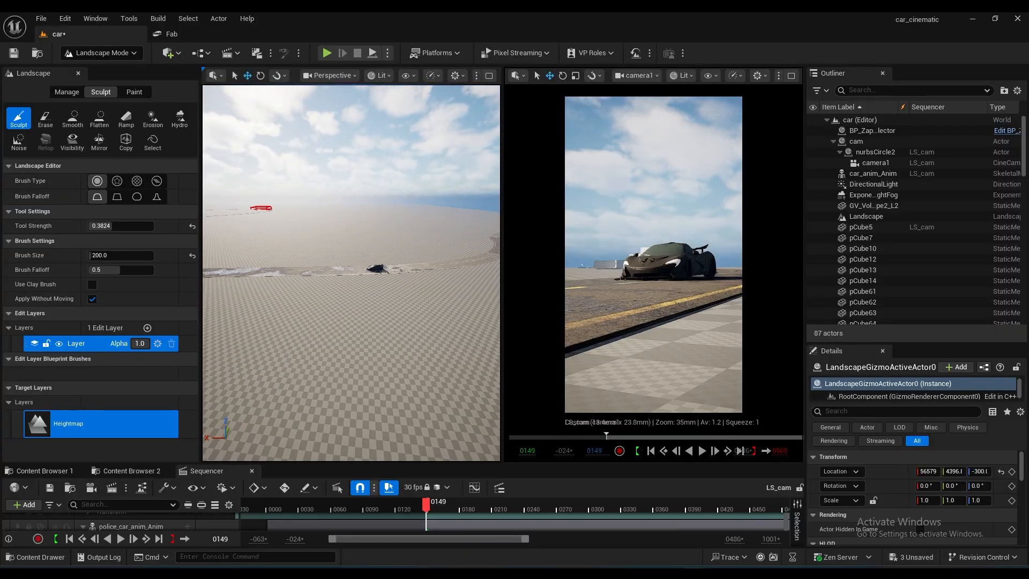
key("w")
right_click_drag(413, 291, 411, 292)
key("a")
key("w")
key("d")
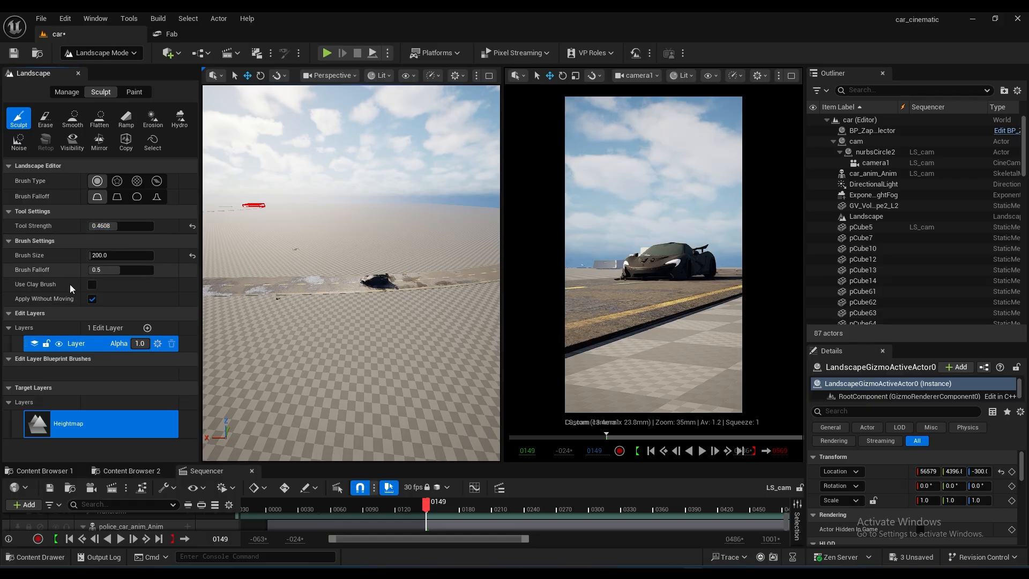
- Set the sculpt brush size to 500 and frame the terrain beside the car for sculpting
key("e")
mouse_move(352, 318)
right_mouse_down()
mouse_move(360, 341)
mouse_move(352, 318)
right_mouse_up()
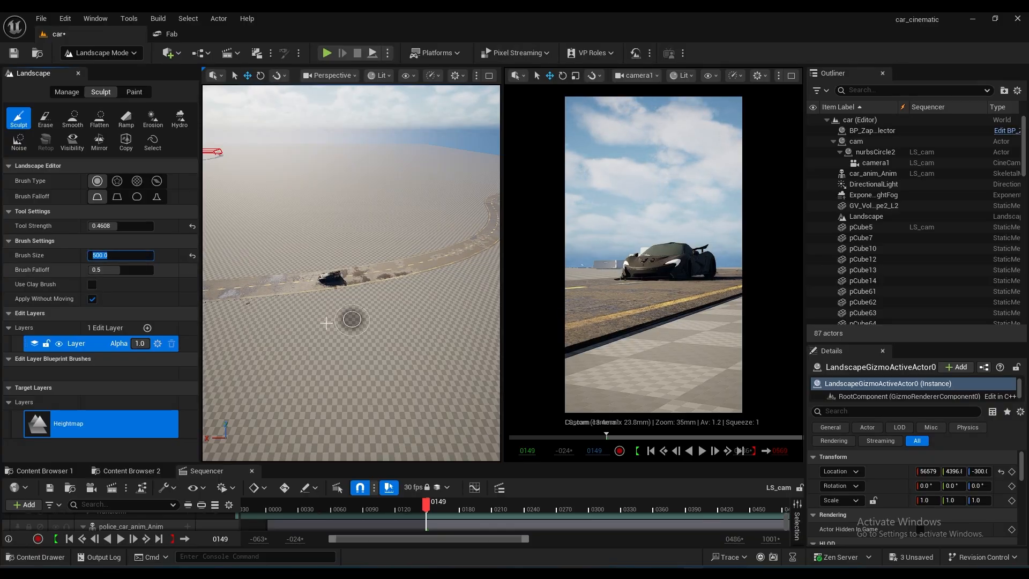
right_click_drag(375, 323, 356, 321)
key("w")
key("s")
key("w")
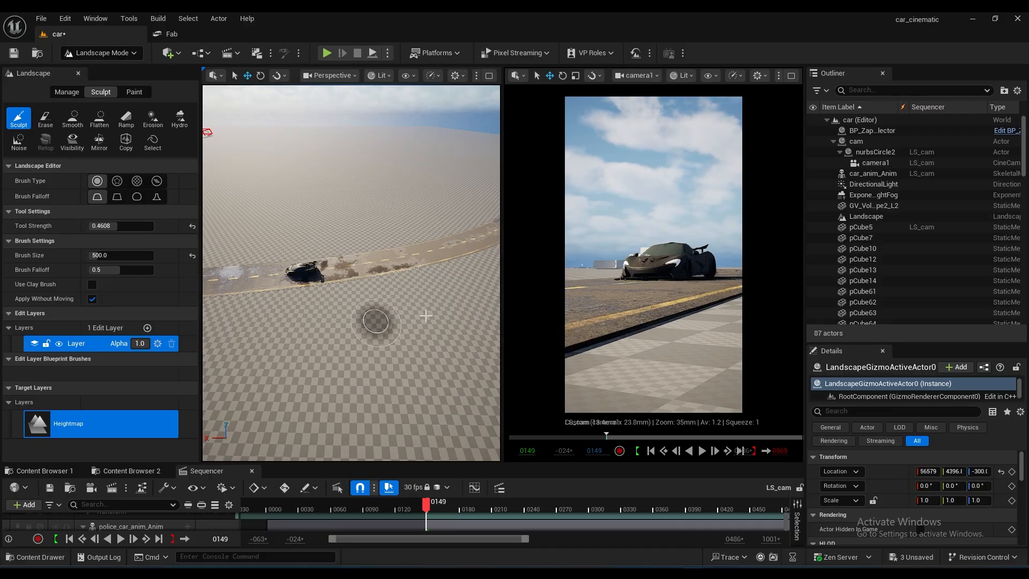
- Sculpt a raised ridge along the near side of the road beside the car
key("s")
right_click_drag(381, 326, 429, 305)
key("w")
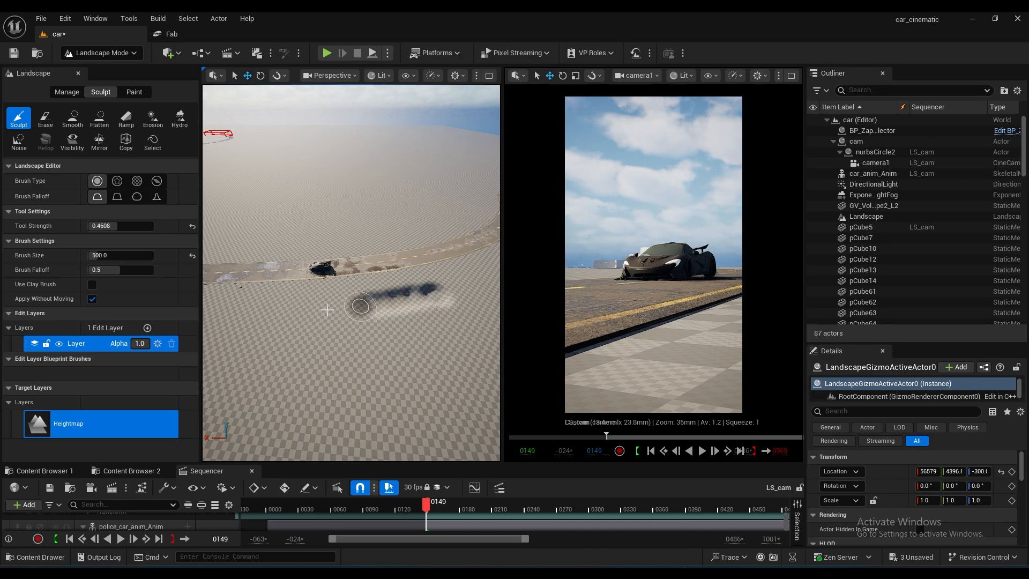
mouse_move(262, 314)
left_mouse_down()
mouse_move(218, 314)
mouse_move(333, 321)
mouse_move(471, 300)
mouse_move(241, 319)
left_mouse_up()
key("a")
mouse_move(381, 329)
right_mouse_down()
mouse_move(375, 356)
mouse_move(381, 324)
right_mouse_up()
key("d")
mouse_move(235, 311)
left_mouse_down()
mouse_move(362, 307)
mouse_move(272, 319)
left_mouse_up()
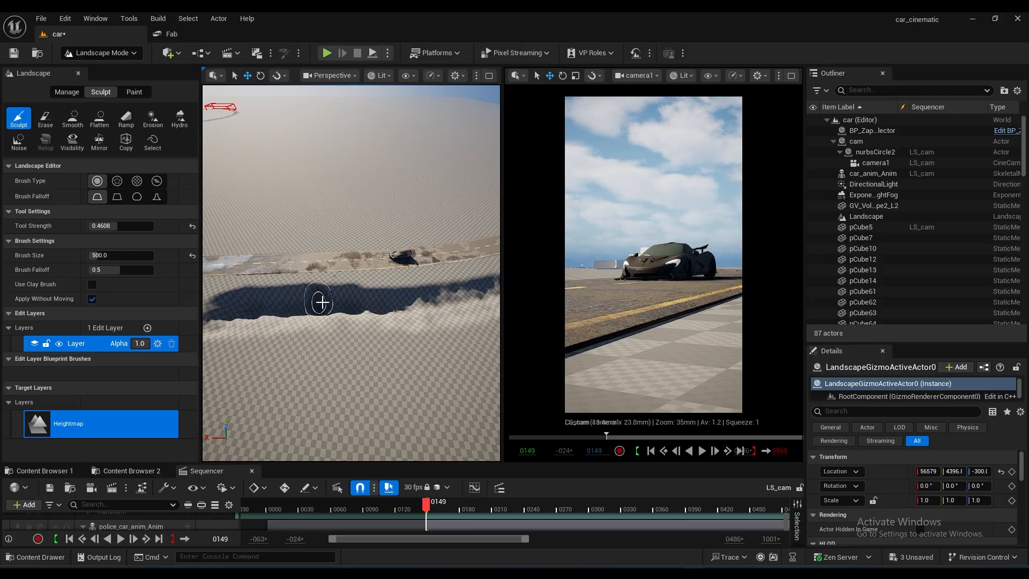
- Smooth the jagged slope of the ridge near the car with the Smooth tool
key("a")
right_click_drag(429, 302, 429, 300)
key("d")
left_click(76, 125)
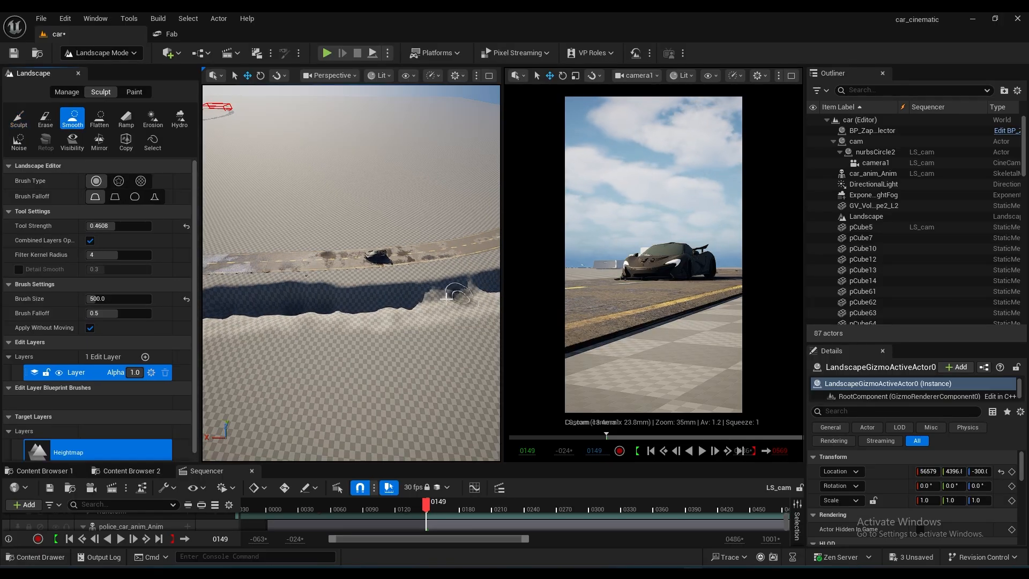
left_click_drag(450, 294, 386, 305)
- Extend the ridge with the Sculpt tool along the outer edge of the road as far as its bend
right_click_drag(386, 306, 482, 257)
key("a")
right_click_drag(332, 325, 215, 346)
key("s")
left_click(19, 119)
left_click_drag(338, 320, 342, 303)
right_click_drag(342, 303, 342, 343)
key("a")
left_click_drag(342, 303, 367, 338)
scroll(368, 337, "down", 5)
left_click_drag(322, 308, 323, 298)
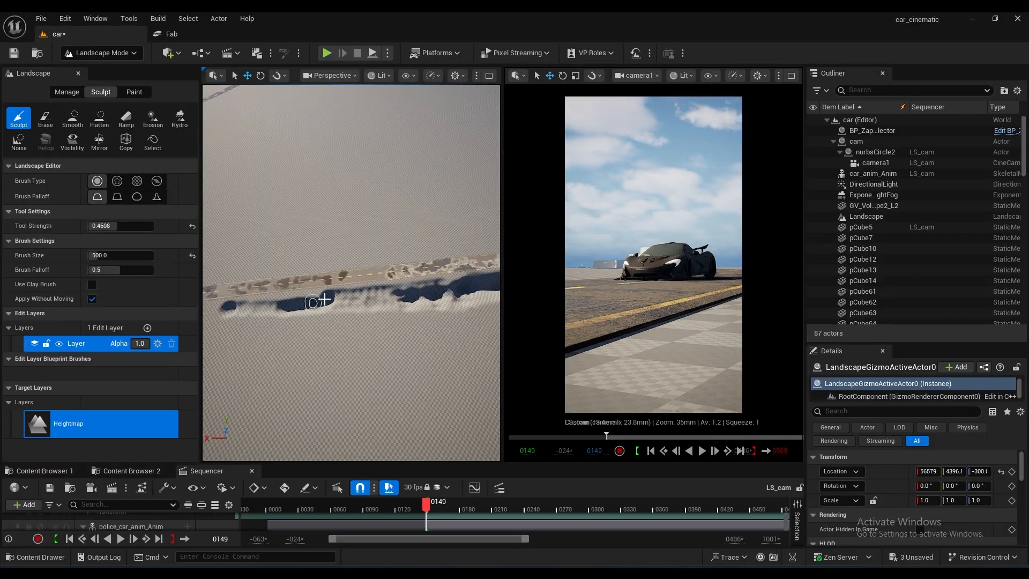
right_click_drag(324, 299, 321, 301)
key("a")
mouse_move(270, 311)
left_mouse_down()
mouse_move(314, 318)
mouse_move(428, 307)
left_mouse_up()
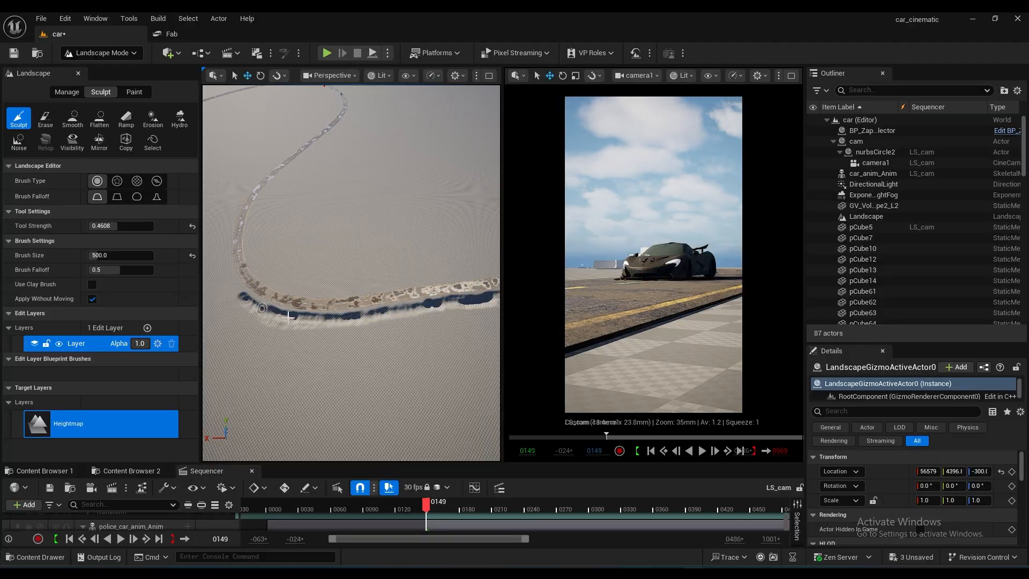
- Set the sculpt brush size to 200 and raise the ground between the road edge and the ridge near the car
key("w")
mouse_move(427, 307)
right_mouse_down()
mouse_move(477, 294)
mouse_move(546, 241)
right_mouse_up()
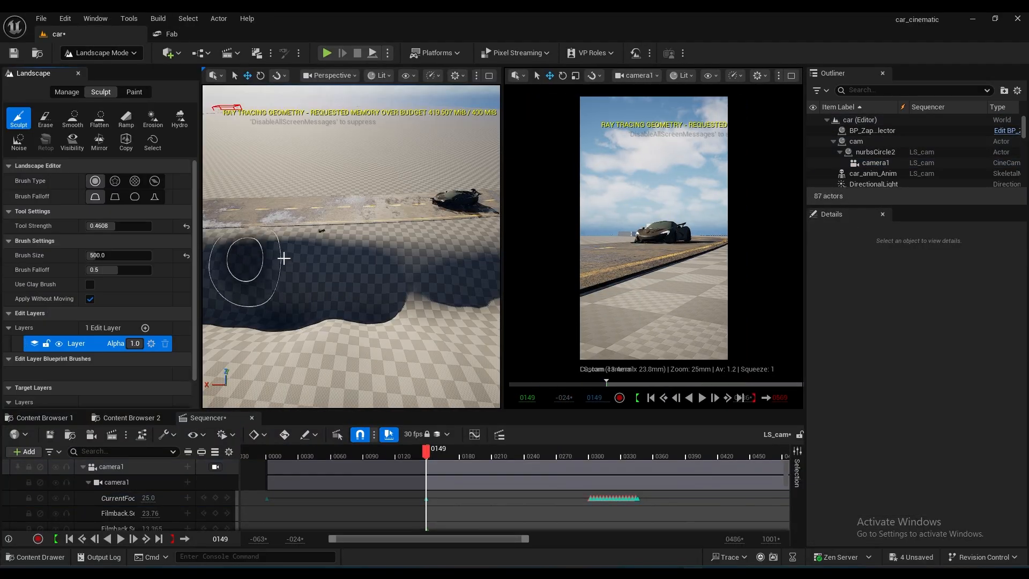
key("s")
right_click_drag(293, 258, 295, 259)
key("w")
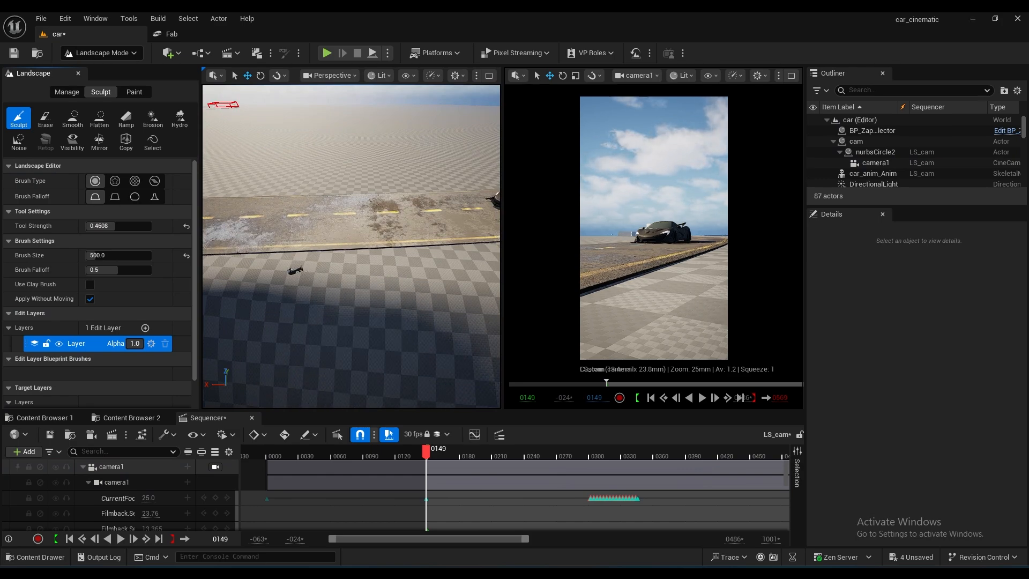
middle_click_drag(386, 343, 396, 347)
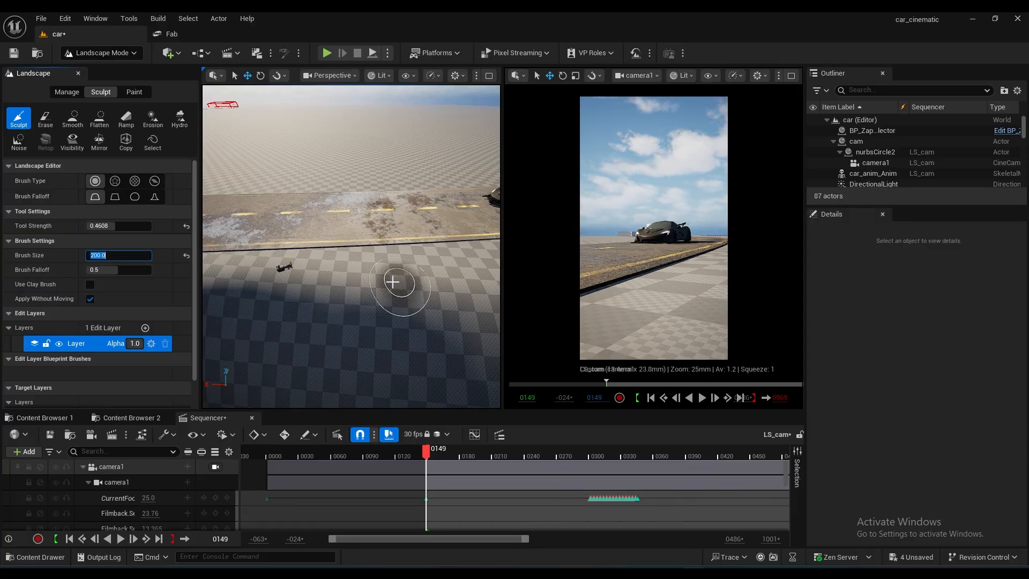
mouse_move(380, 288)
left_mouse_down()
mouse_move(239, 298)
mouse_move(434, 299)
mouse_move(269, 300)
left_mouse_up()
middle_click_drag(269, 300, 335, 327)
mouse_move(335, 326)
left_mouse_down()
mouse_move(289, 331)
mouse_move(324, 330)
left_mouse_up()
- Smooth the raised ground along the road edge and check the shot along the sequence timeline
left_click(78, 119)
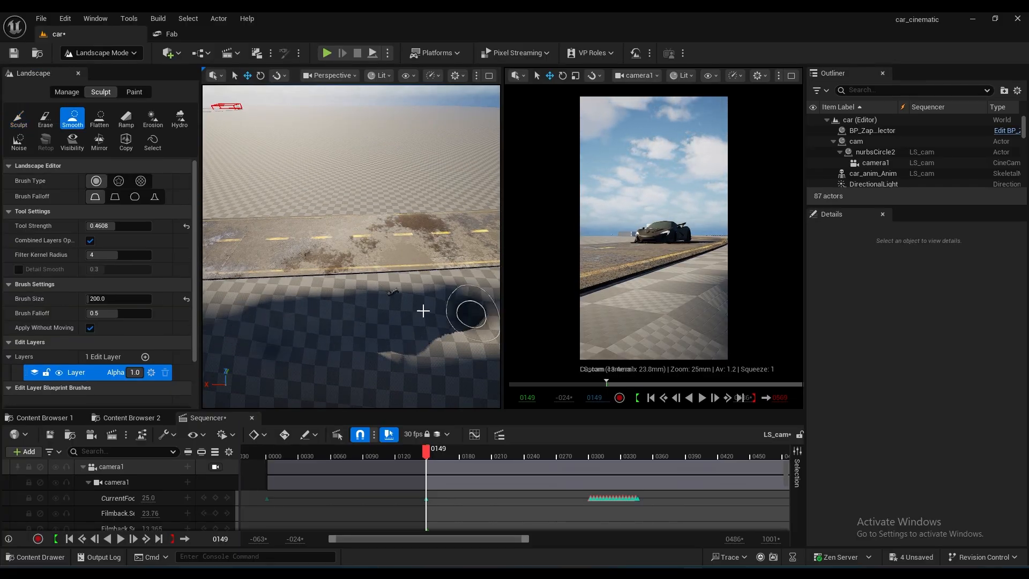
right_click_drag(446, 354, 514, 342)
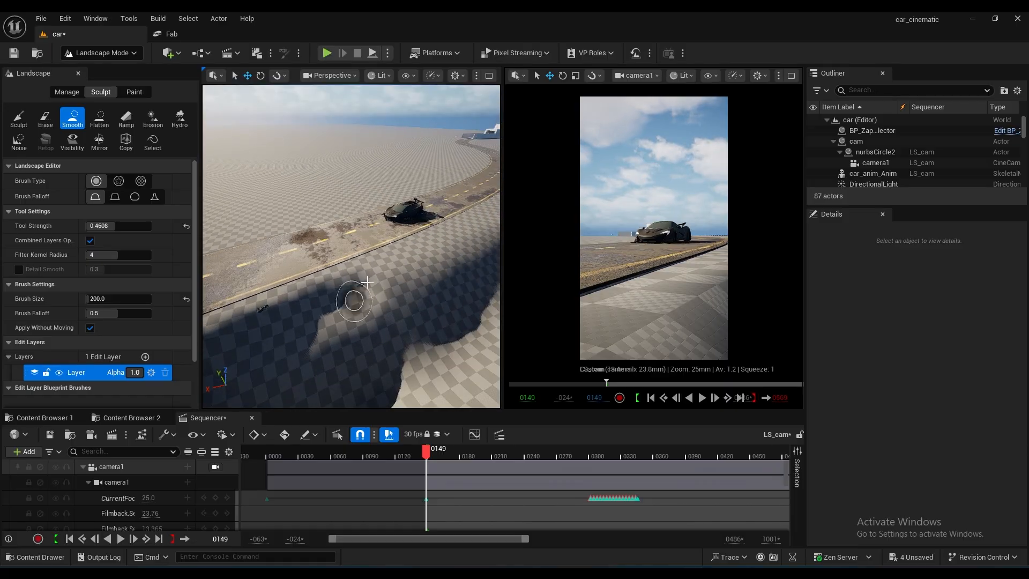
right_click_drag(292, 343, 319, 358)
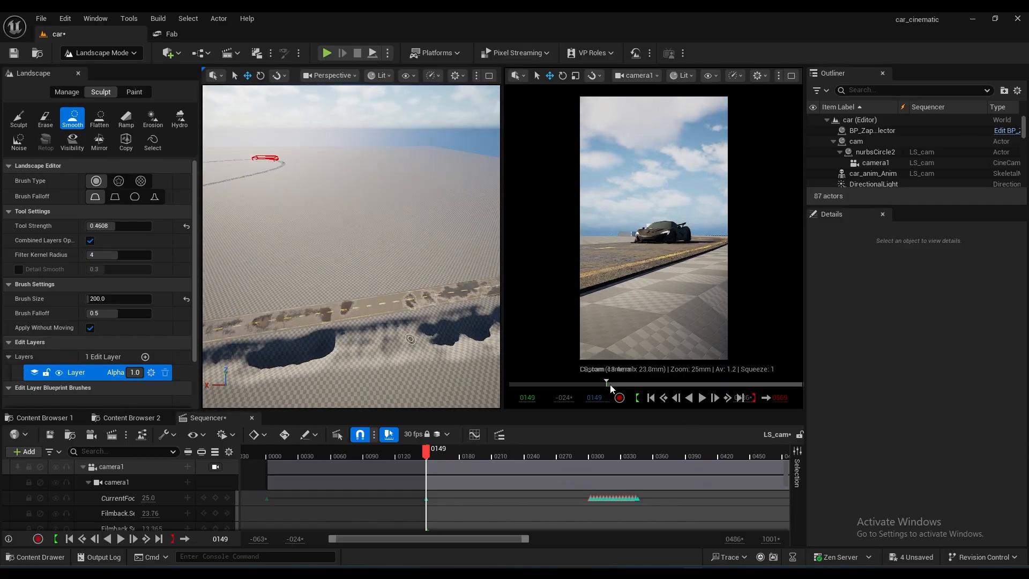
mouse_move(609, 384)
left_mouse_down()
mouse_move(665, 378)
mouse_move(622, 382)
left_mouse_up()
left_click(650, 398)
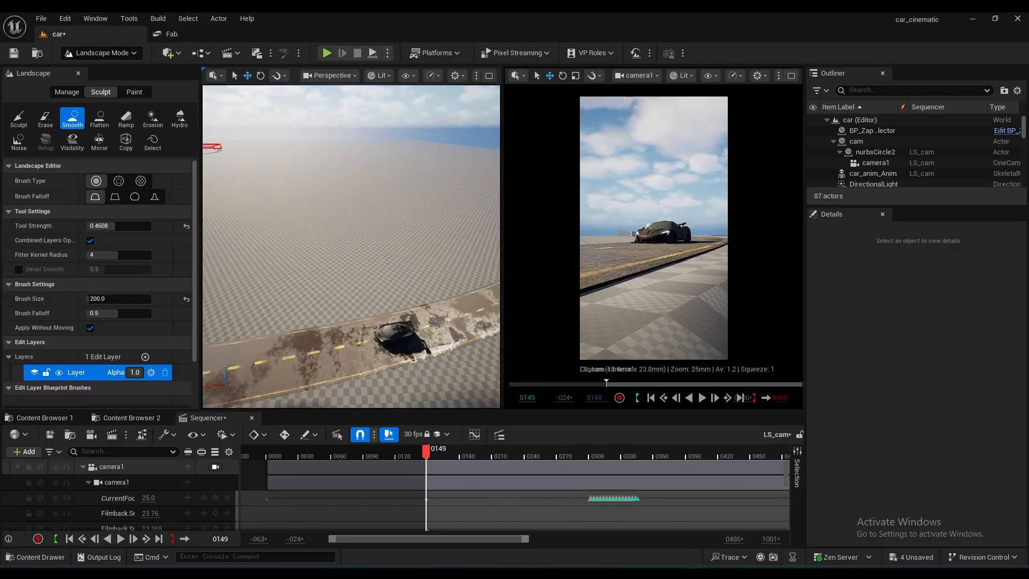
key("s")
right_click_drag(398, 334, 398, 334)
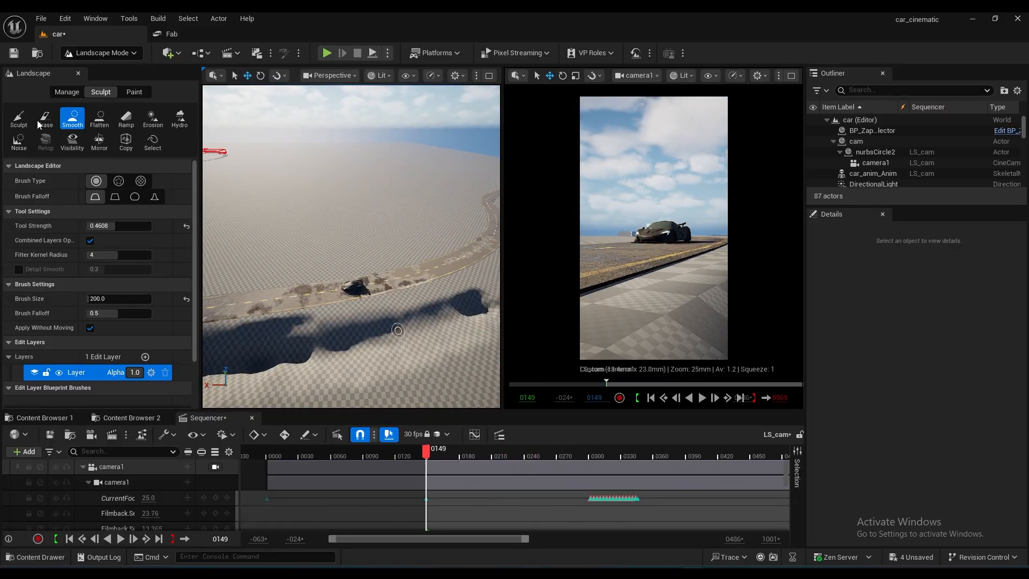
- Set the Sculpt tool's brush size to 400 and raise low mounds on the far side of the road behind the car
left_click(19, 118)
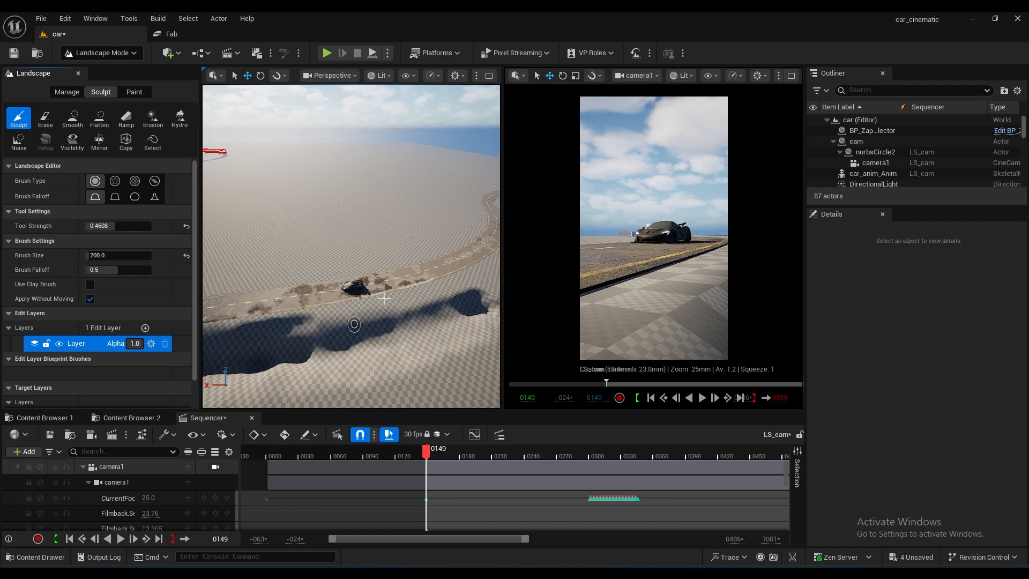
key("a")
right_click_drag(384, 298, 384, 298)
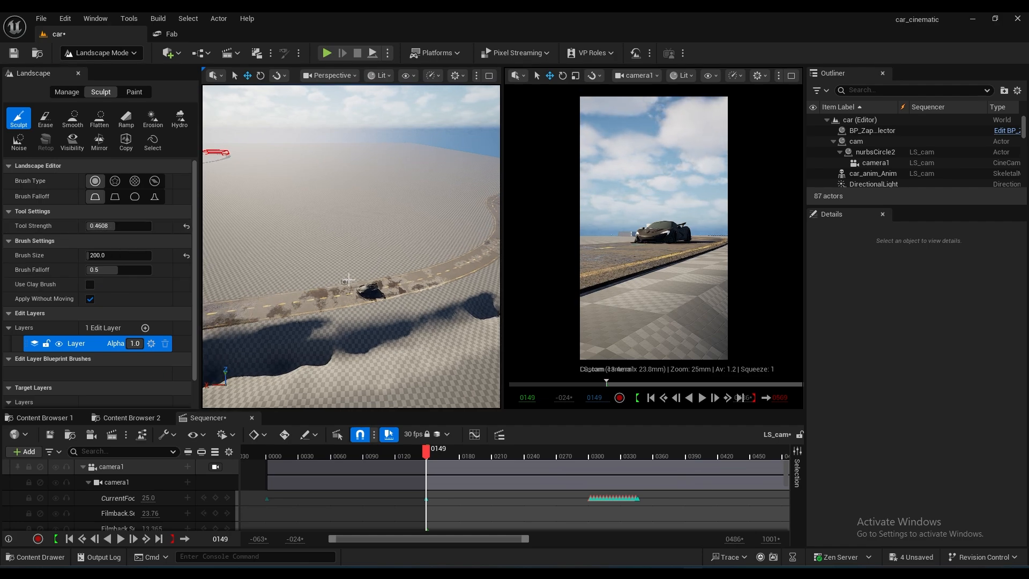
right_click_drag(353, 277, 352, 277)
key("a")
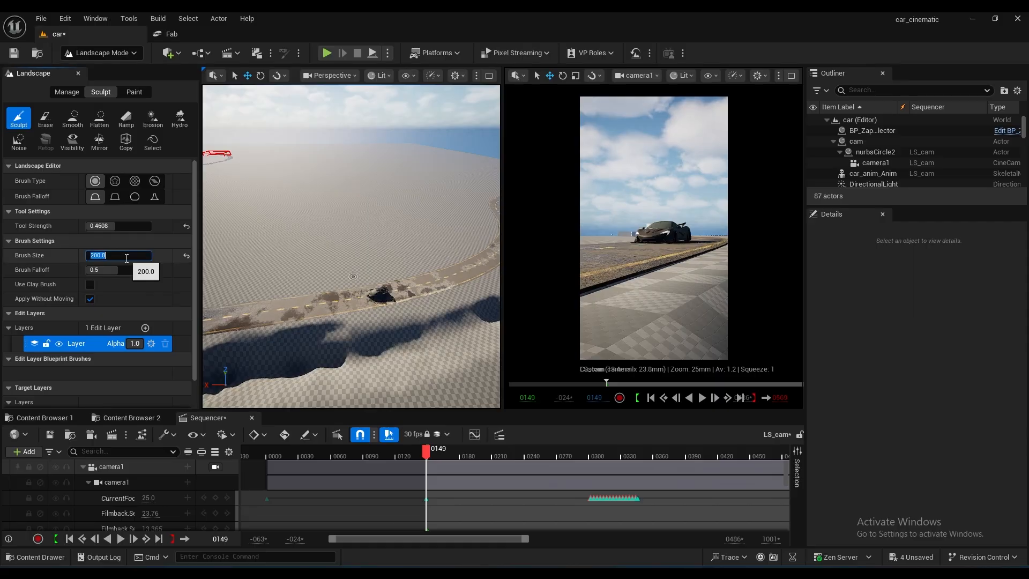
left_click(126, 258)
type("400")
key("Return")
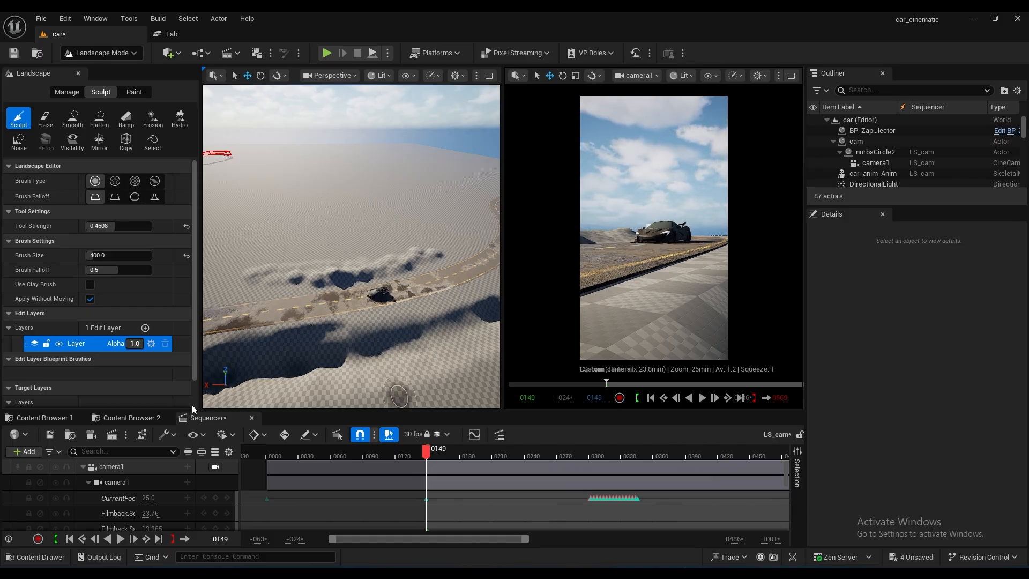
- Enlarge the Content Browser area and open the car_cinematic folder inside Content
left_click_drag(193, 403, 193, 372)
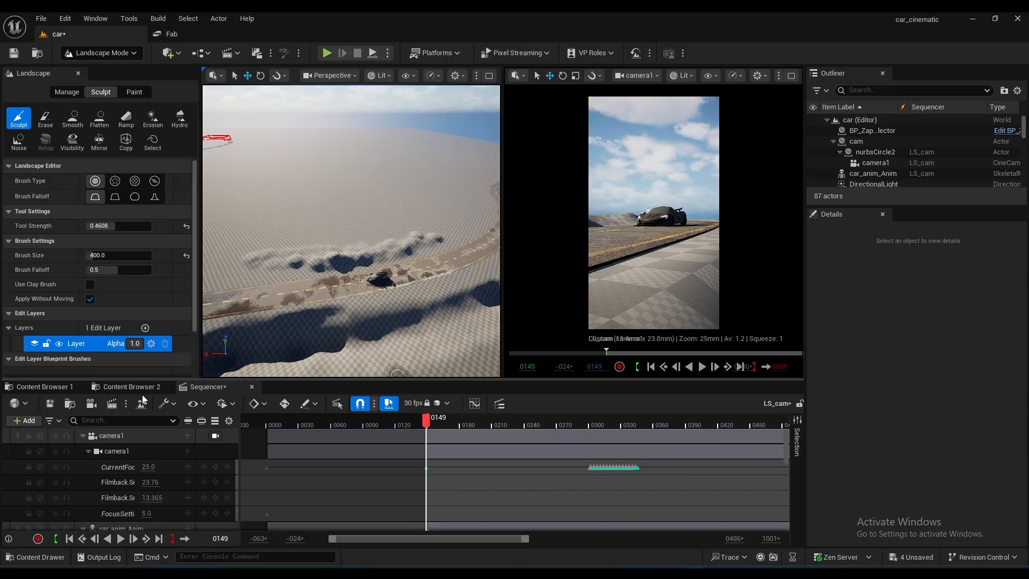
left_click(136, 388)
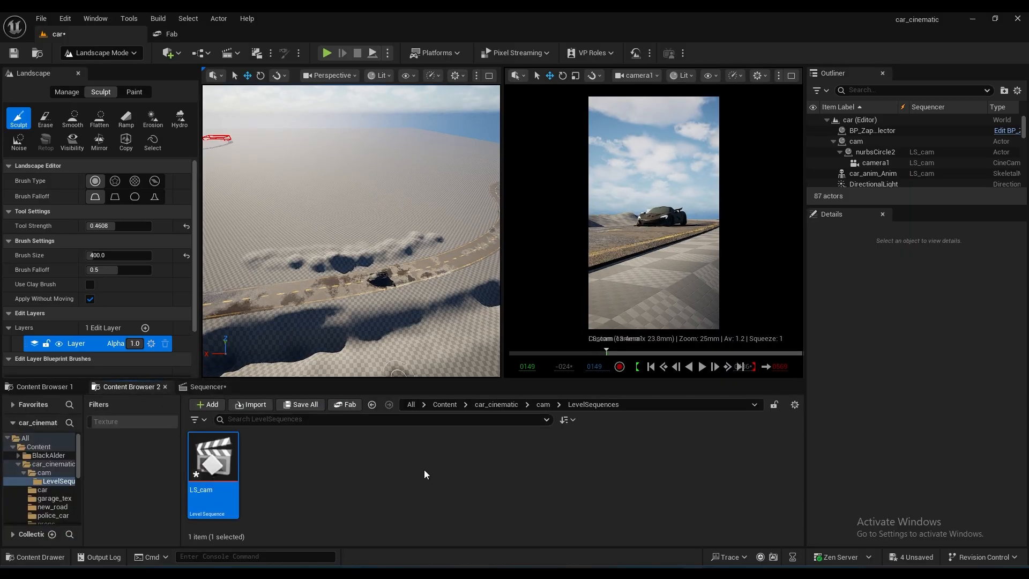
left_click(436, 407)
scroll(764, 483, "down", 3)
scroll(764, 482, "down", 2)
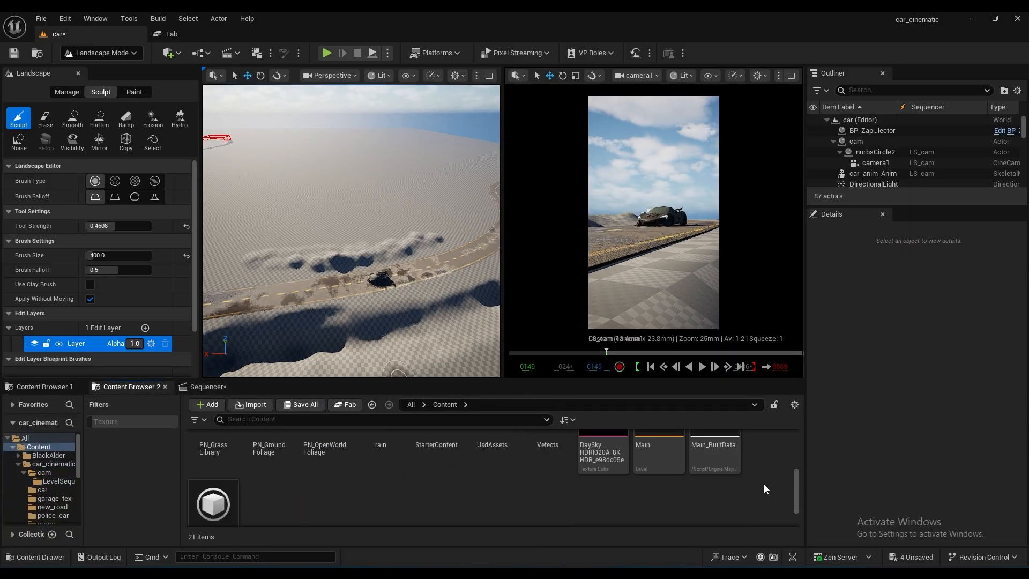
scroll(764, 484, "up", 2)
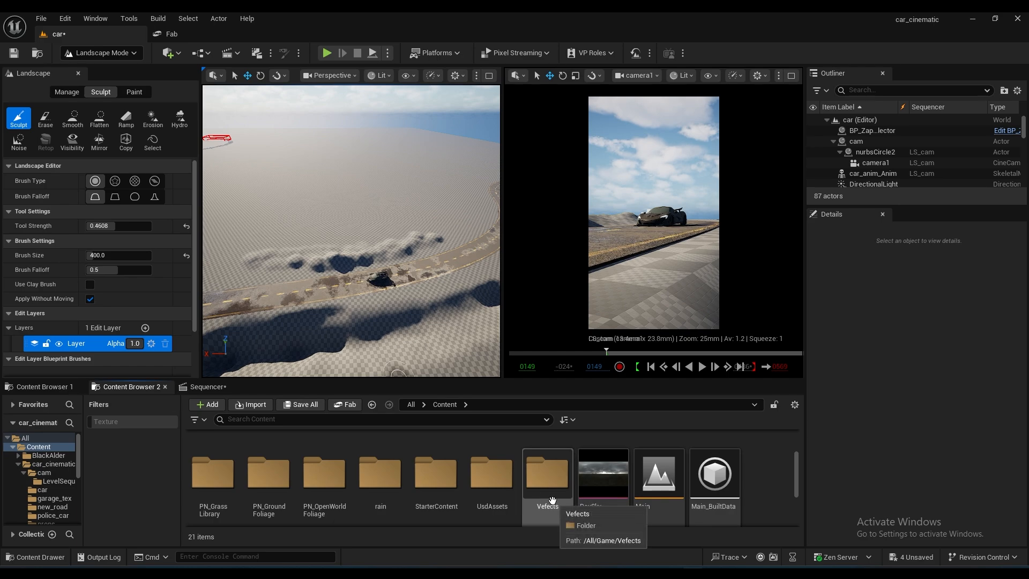
scroll(551, 489, "up", 2)
left_click(268, 471)
double_click(268, 470)
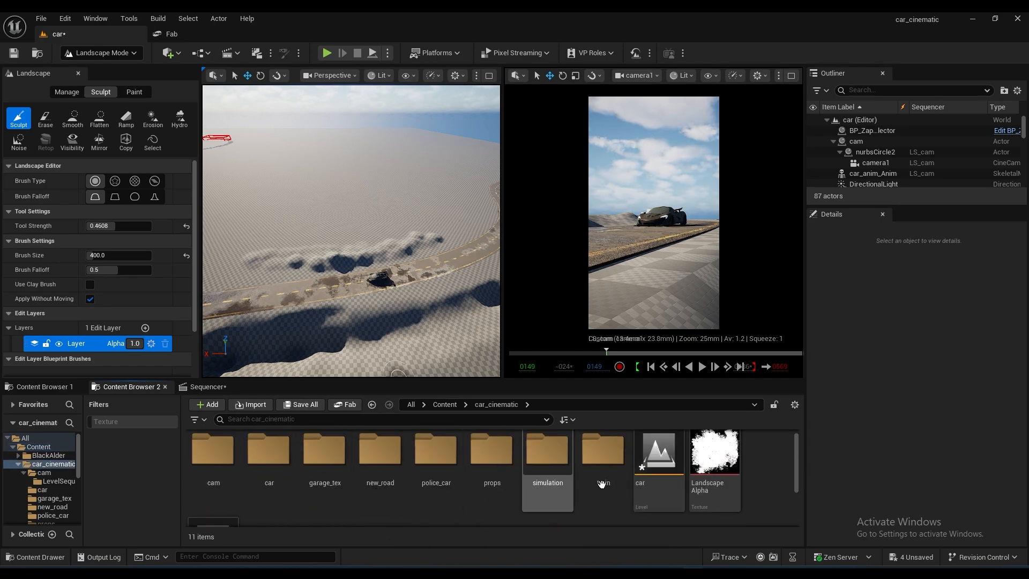
- Open the LandscapeAlpha texture to examine its black-and-white mask, and close its editor
scroll(670, 477, "down", 2)
scroll(670, 477, "up", 2)
left_click(720, 476)
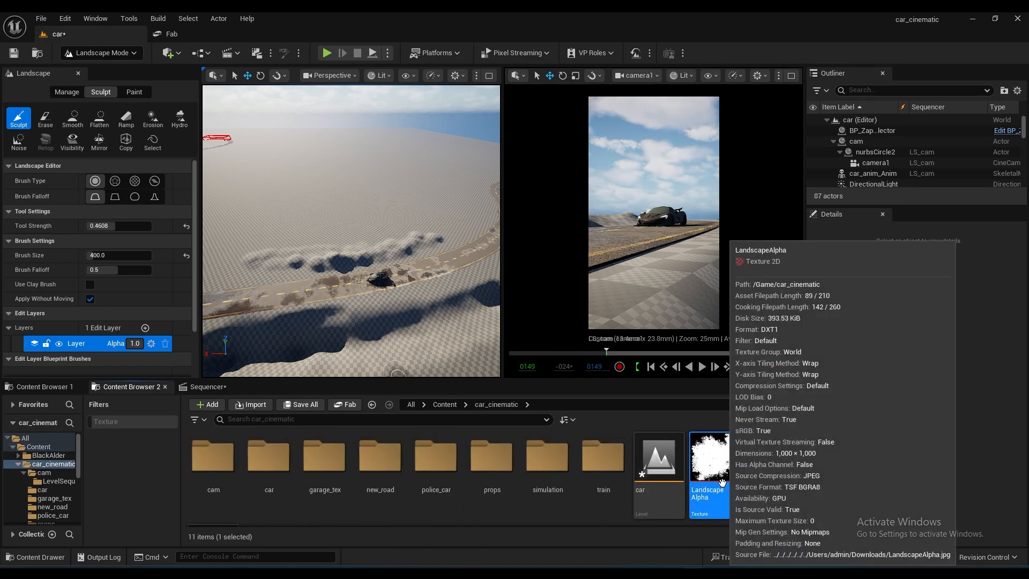
scroll(723, 479, "up", 1)
double_click(739, 490)
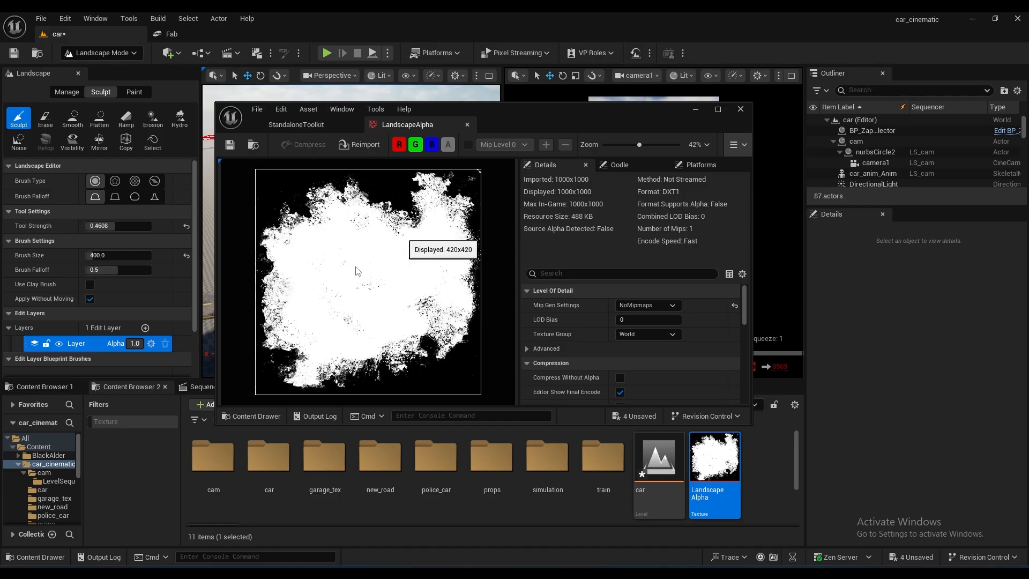
left_click_drag(571, 106, 573, 162)
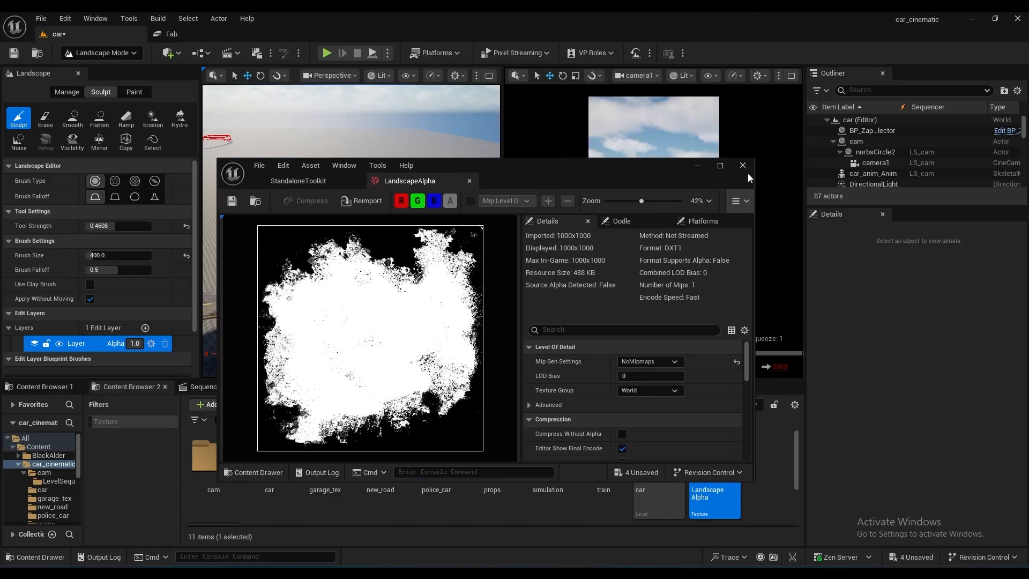
left_click(744, 169)
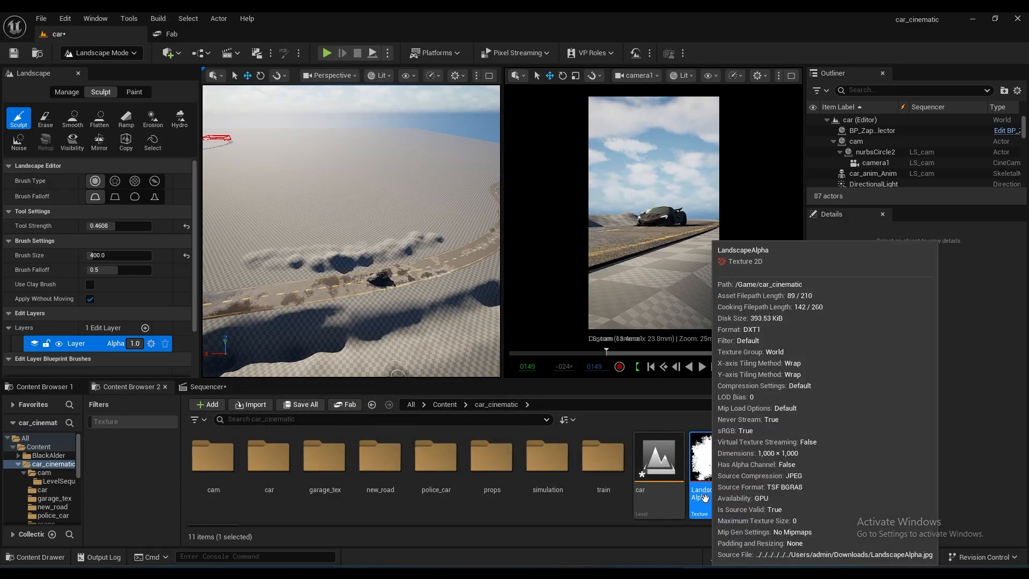
- Change the sculpt brush type to Alpha and assign LandscapeAlpha as the brush texture
left_click(115, 182)
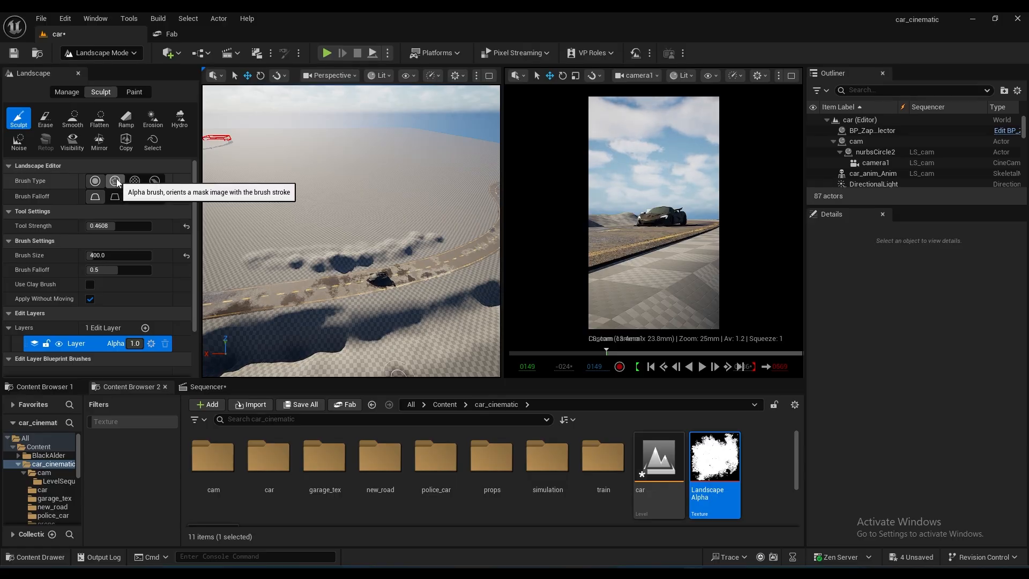
left_click(117, 180)
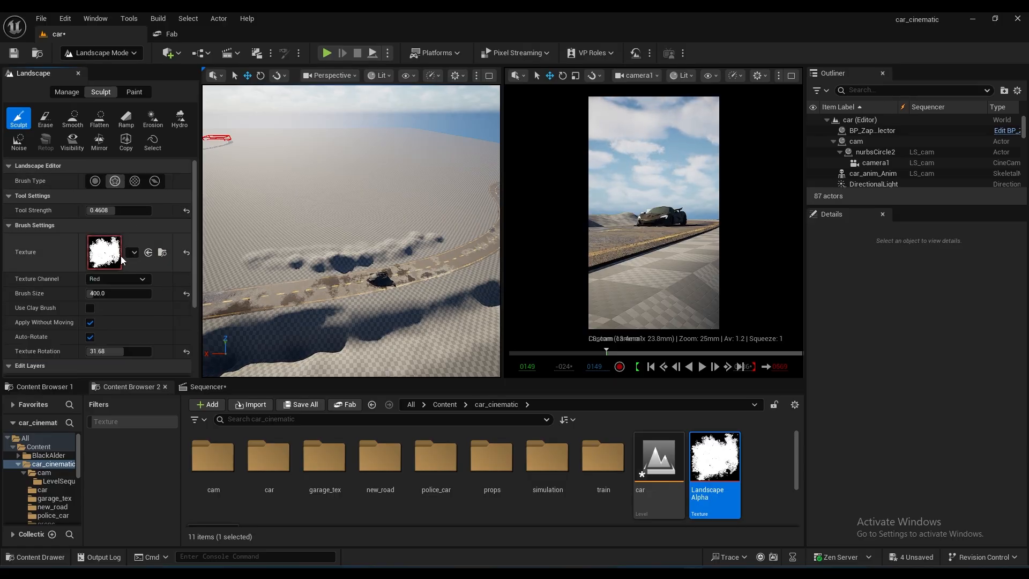
left_click_drag(714, 457, 105, 252)
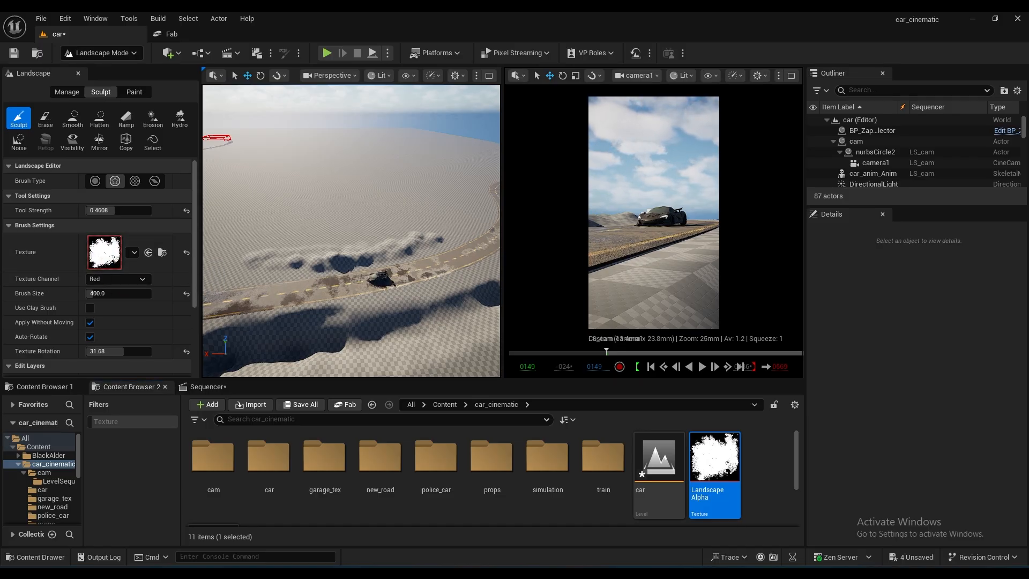
- Set the alpha brush size to 800 and sculpt a rugged, rocky ridge behind the car across the road
scroll(317, 323, "up", 8)
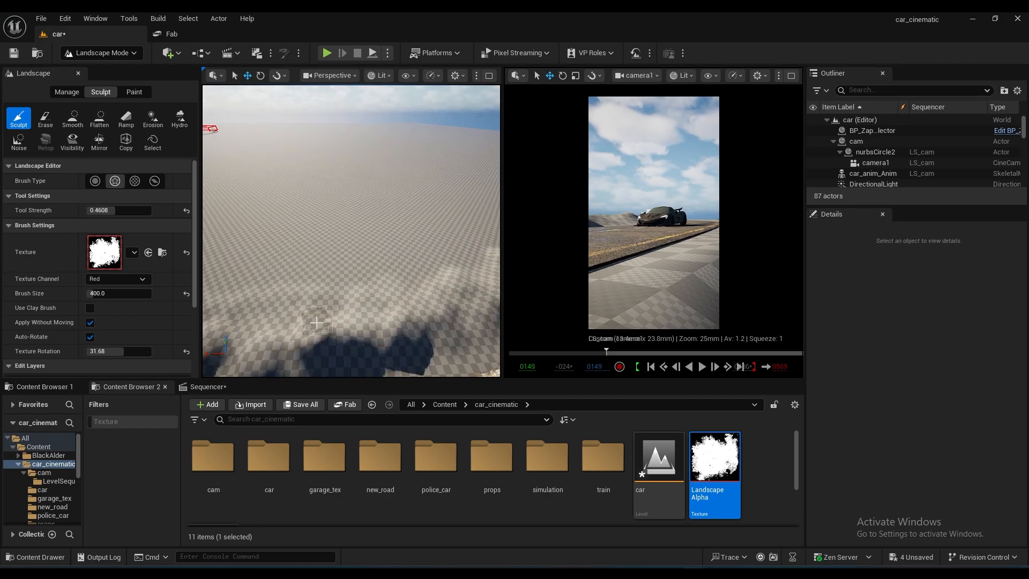
scroll(317, 322, "down", 8)
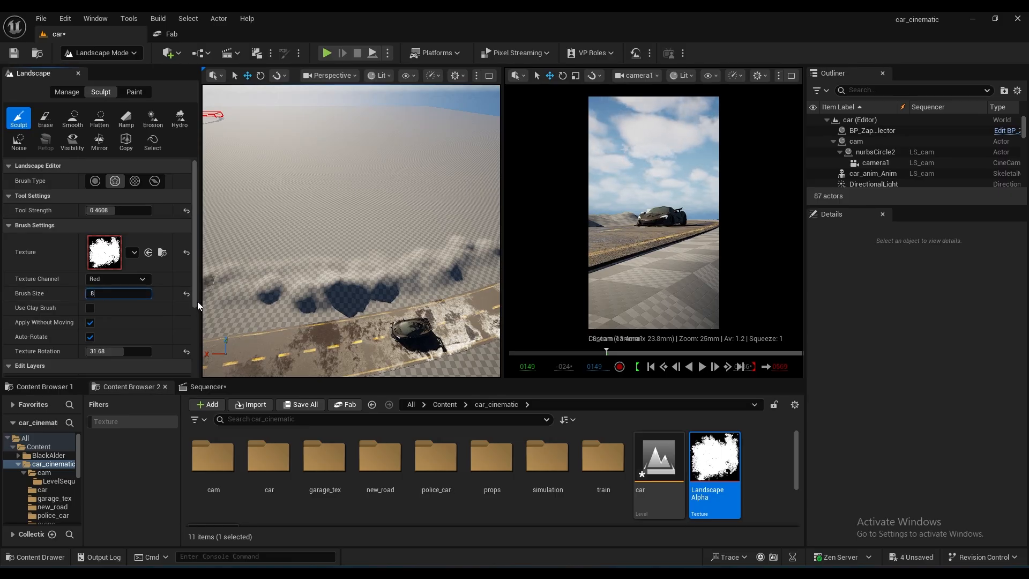
type("800")
key("Return")
mouse_move(390, 274)
left_mouse_down()
mouse_move(360, 278)
mouse_move(311, 262)
mouse_move(418, 255)
left_mouse_up()
mouse_move(418, 255)
right_mouse_down()
mouse_move(391, 268)
mouse_move(423, 263)
right_mouse_up()
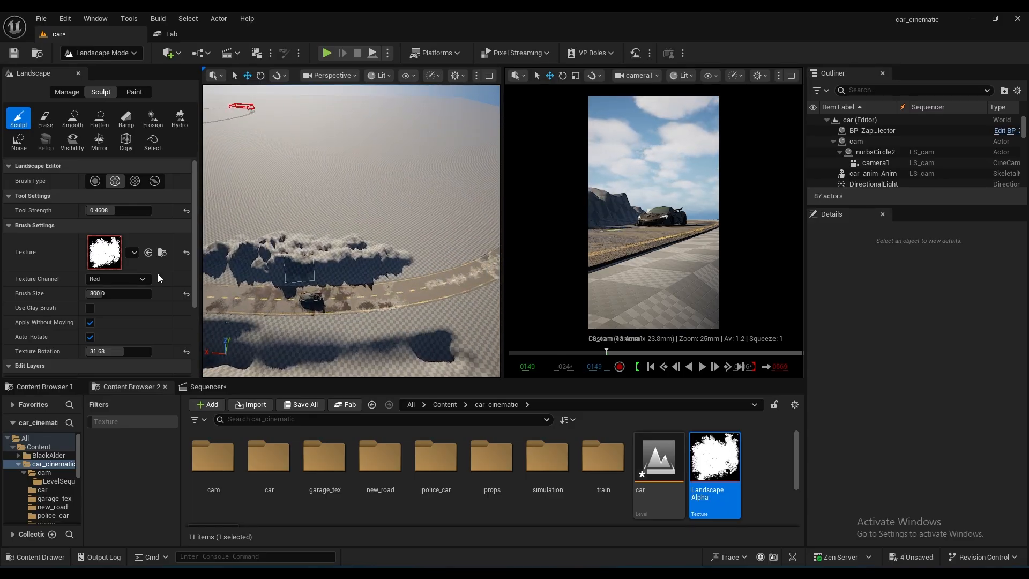
- Smooth the rocky ridge behind the car using the Smooth tool with the alpha brush
left_click(72, 120)
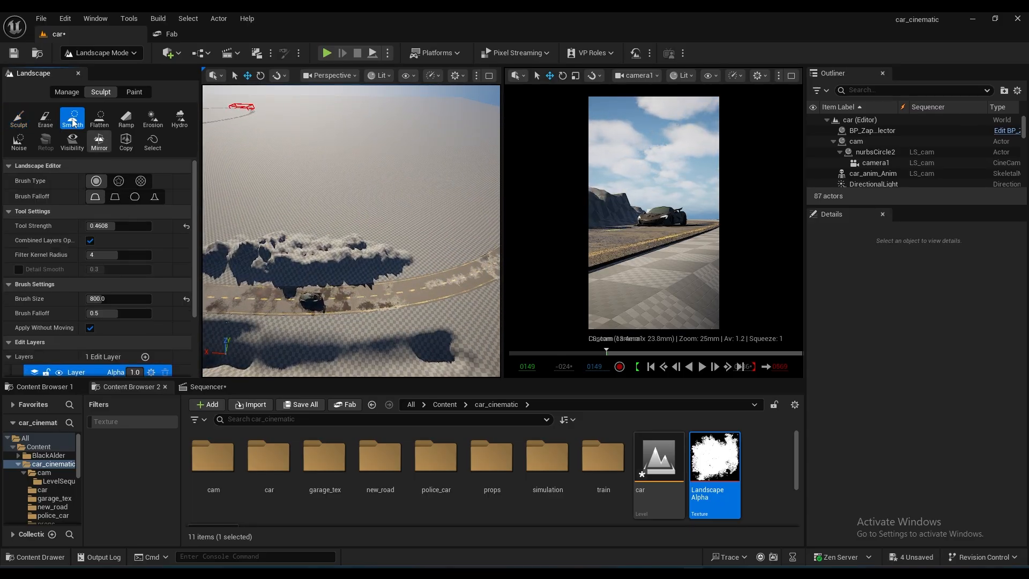
left_click(119, 181)
right_click_drag(371, 294, 368, 293)
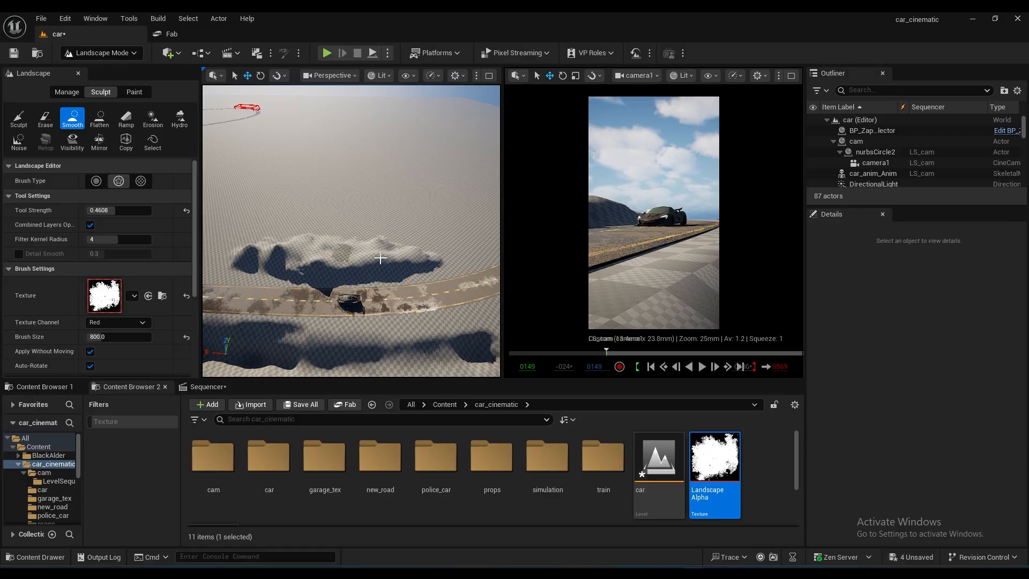
left_click_drag(436, 262, 307, 270)
key("a")
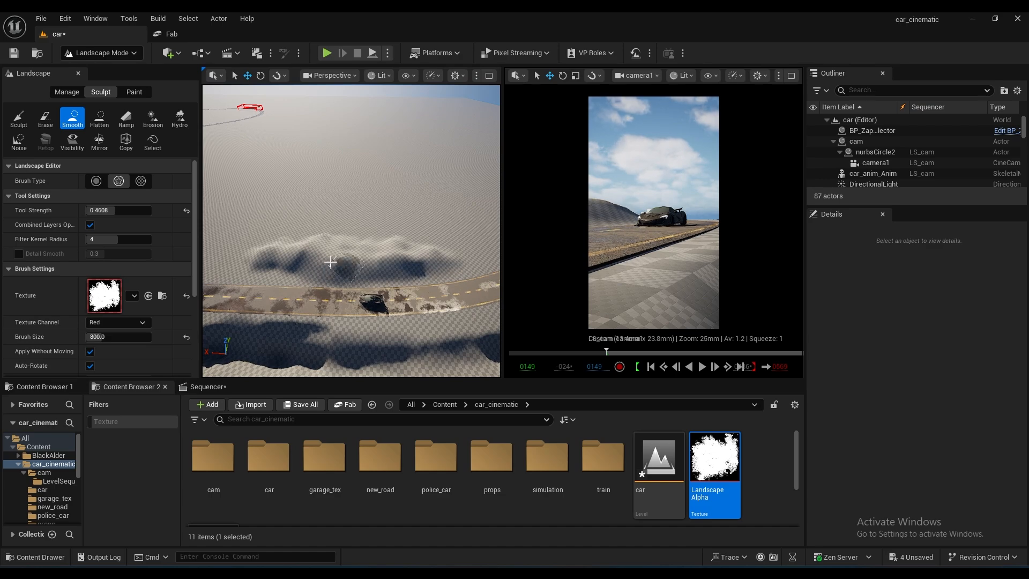
- Extend the rugged ridge behind the car along the road with the Sculpt tool at brush size 1000
left_click(18, 118)
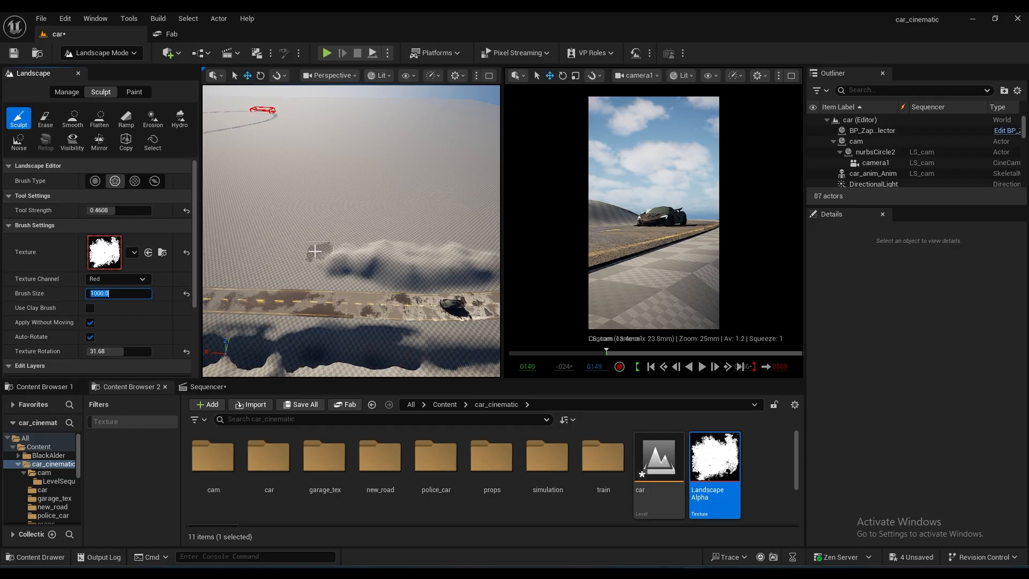
left_click_drag(290, 262, 429, 257)
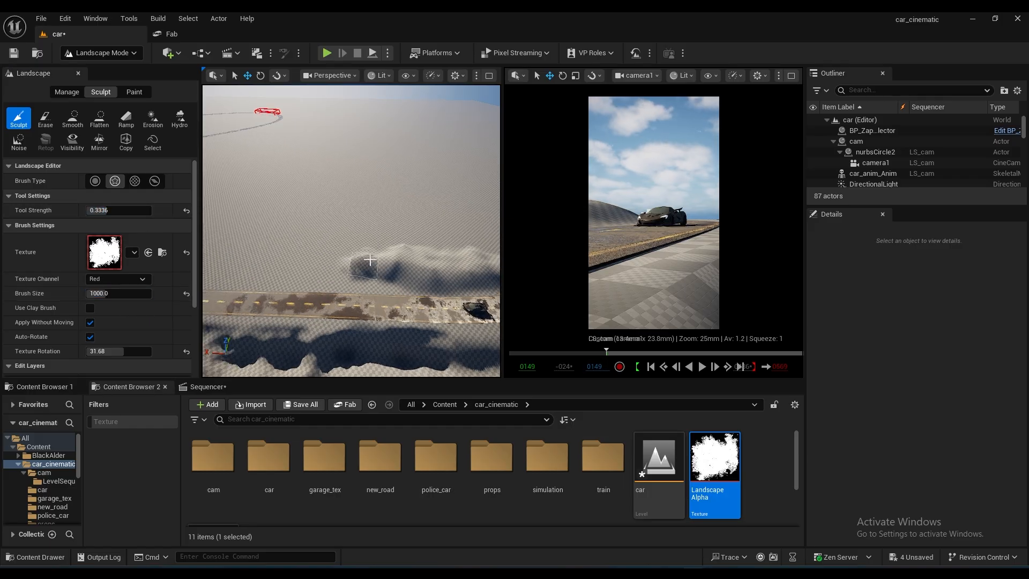
- Smooth the ridge beside the road with tool strength about 0.195 and brush size about 2132
left_click_drag(120, 211, 109, 211)
left_click_drag(110, 294, 124, 294)
left_click(72, 118)
mouse_move(322, 252)
left_mouse_down()
mouse_move(357, 267)
mouse_move(353, 229)
mouse_move(485, 241)
left_mouse_up()
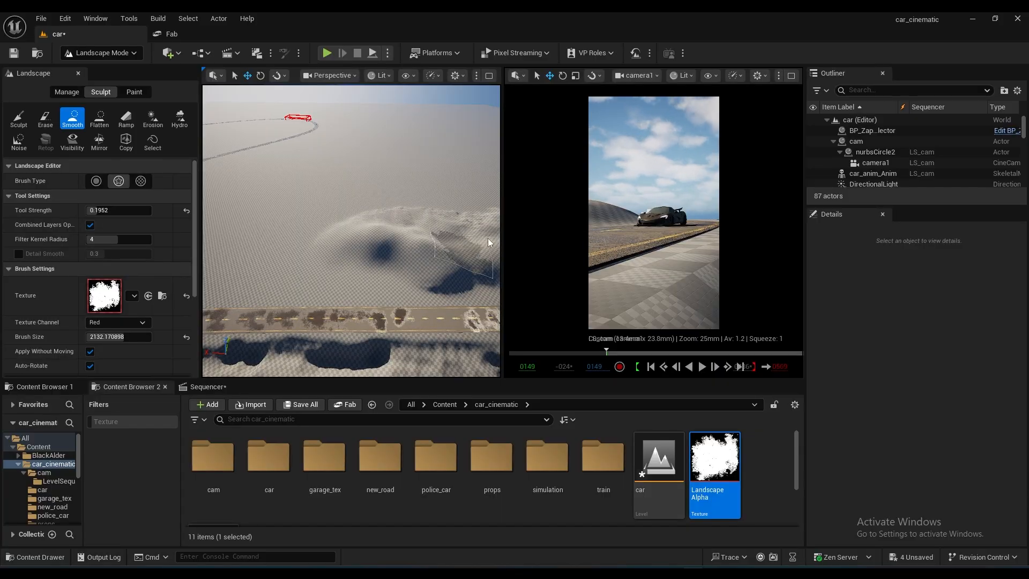
right_click_drag(485, 241, 348, 252)
- Sculpt more rugged alpha terrain along the ridge beside the road, using a reduced tool strength
left_click(19, 118)
left_click_drag(98, 210, 95, 211)
left_click_drag(332, 231, 456, 241)
right_click_drag(455, 241, 300, 236)
mouse_move(289, 268)
left_mouse_down()
mouse_move(318, 223)
mouse_move(300, 327)
left_mouse_up()
mouse_move(606, 351)
left_mouse_down()
mouse_move(666, 351)
mouse_move(606, 352)
left_mouse_up()
right_click_drag(321, 241, 418, 241)
- Smooth the newly raised terrain along the road with the alpha brush
left_click(72, 118)
mouse_move(322, 262)
left_mouse_down()
mouse_move(432, 259)
mouse_move(262, 251)
left_mouse_up()
right_click_drag(263, 251, 187, 236)
right_click_drag(322, 241, 364, 268)
mouse_move(364, 268)
left_mouse_down()
mouse_move(367, 321)
mouse_move(335, 212)
left_mouse_up()
- Move the cinematic to frame 186 and sculpt the rocky ridge further along the far side of the road
left_click_drag(606, 351, 636, 351)
right_click_drag(348, 231, 456, 231)
left_click_drag(636, 352, 627, 352)
left_click(19, 118)
right_click_drag(348, 230, 375, 215)
right_click_drag(412, 243, 375, 279)
left_click_drag(429, 230, 322, 252)
right_click_drag(322, 252, 365, 257)
- Smooth the extended rocky ridge with the Smooth tool at strength about 0.155
left_click(73, 118)
left_click_drag(254, 261, 297, 261)
right_click_drag(297, 261, 296, 253)
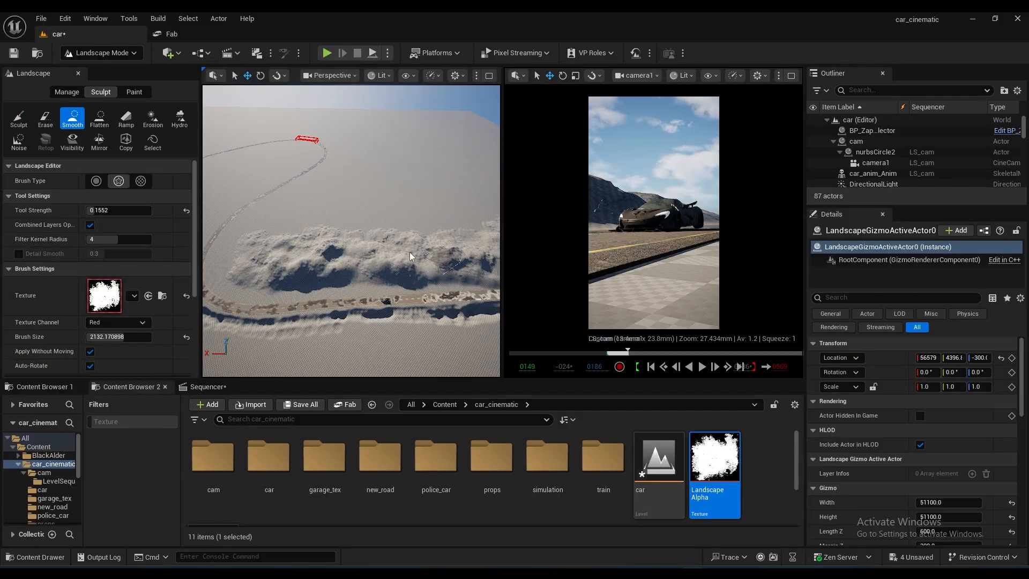
left_click_drag(410, 256, 284, 257)
- Sculpt additional terrain inside the road bend and smooth its rough surface
left_click(18, 118)
right_click_drag(348, 230, 407, 257)
left_click_drag(369, 268, 268, 249)
left_click(72, 118)
left_click_drag(364, 268, 292, 249)
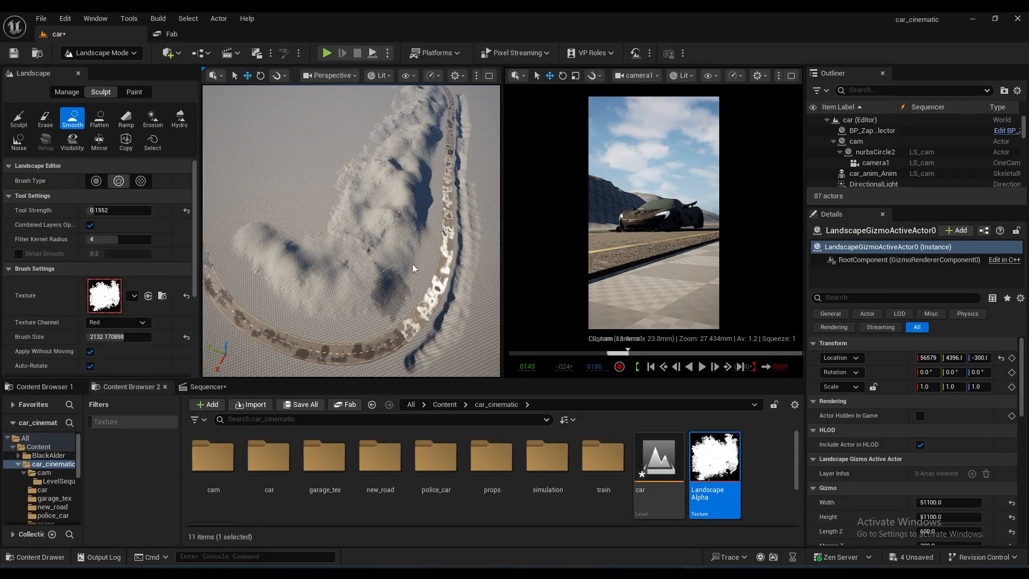
- Advance the cinematic to frame 274 and sculpt rugged alpha terrain along the outer side of the road
left_click_drag(627, 351, 677, 351)
left_click(19, 118)
right_click_drag(348, 230, 369, 279)
left_click_drag(370, 283, 268, 284)
right_click_drag(349, 257, 348, 236)
left_click_drag(300, 278, 429, 278)
mouse_move(349, 230)
right_mouse_down()
mouse_move(375, 258)
mouse_move(375, 214)
right_mouse_up()
left_click_drag(429, 284, 300, 290)
right_click_drag(348, 241, 321, 225)
left_click_drag(300, 278, 429, 289)
right_click_drag(348, 230, 364, 268)
left_click_drag(418, 305, 258, 258)
- Smooth the terrain on the outer side of the road at tool strength about 0.139
left_click(73, 118)
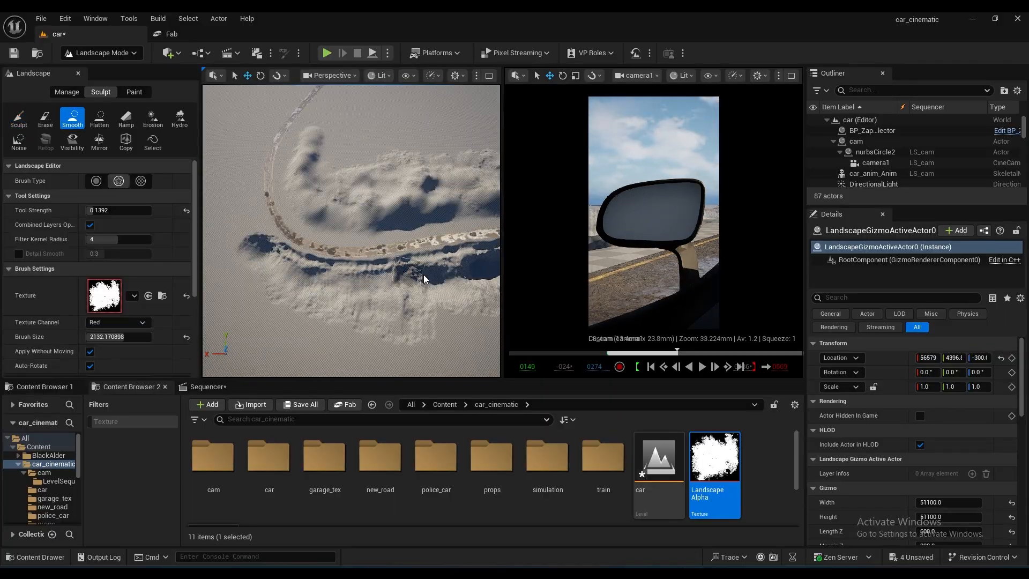
right_click_drag(423, 278, 323, 261)
mouse_move(416, 293)
right_mouse_down()
mouse_move(375, 257)
mouse_move(354, 214)
mouse_move(332, 220)
mouse_move(328, 252)
right_mouse_up()
- Sculpt a second rugged ridge and raise the rocky slopes outside the road bend with the alpha brush
left_click(18, 118)
left_click_drag(328, 241, 345, 295)
mouse_move(345, 295)
right_mouse_down()
mouse_move(282, 246)
mouse_move(305, 236)
right_mouse_up()
mouse_move(305, 236)
left_mouse_down()
mouse_move(332, 300)
mouse_move(289, 204)
mouse_move(267, 273)
left_mouse_up()
mouse_move(268, 273)
right_mouse_down()
mouse_move(300, 252)
mouse_move(365, 236)
right_mouse_up()
mouse_move(257, 214)
left_mouse_down()
mouse_move(328, 229)
mouse_move(412, 222)
left_mouse_up()
right_click_drag(412, 222, 375, 225)
left_click_drag(306, 220, 415, 222)
right_click_drag(416, 222, 412, 250)
left_click_drag(412, 250, 387, 271)
right_click_drag(387, 272, 407, 257)
left_click_drag(407, 257, 468, 240)
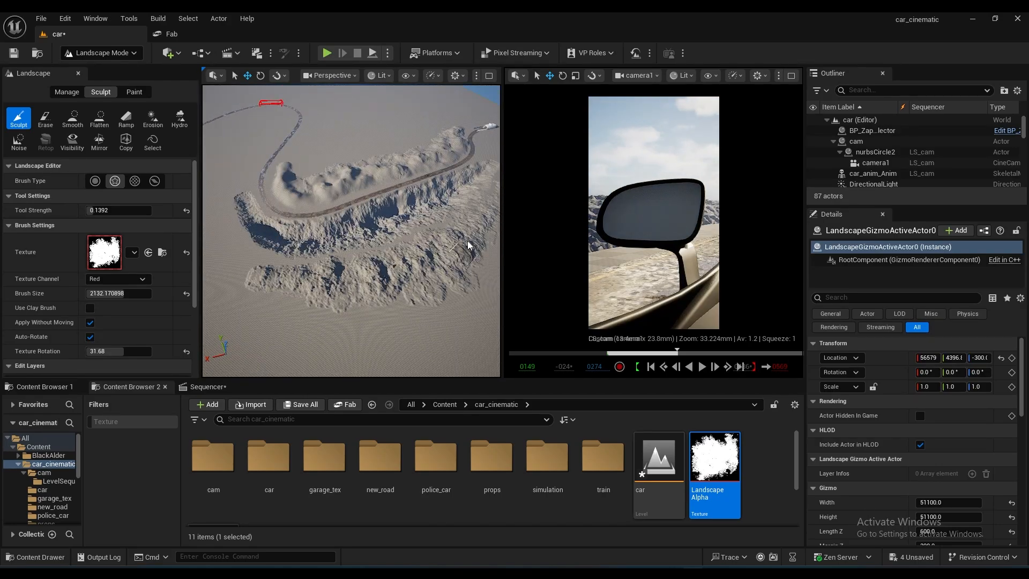
- Smooth the rugged ridges outside the road bend with the alpha brush
left_click(72, 118)
right_click_drag(343, 265, 306, 270)
left_click_drag(355, 281, 332, 268)
right_click_drag(332, 268, 370, 257)
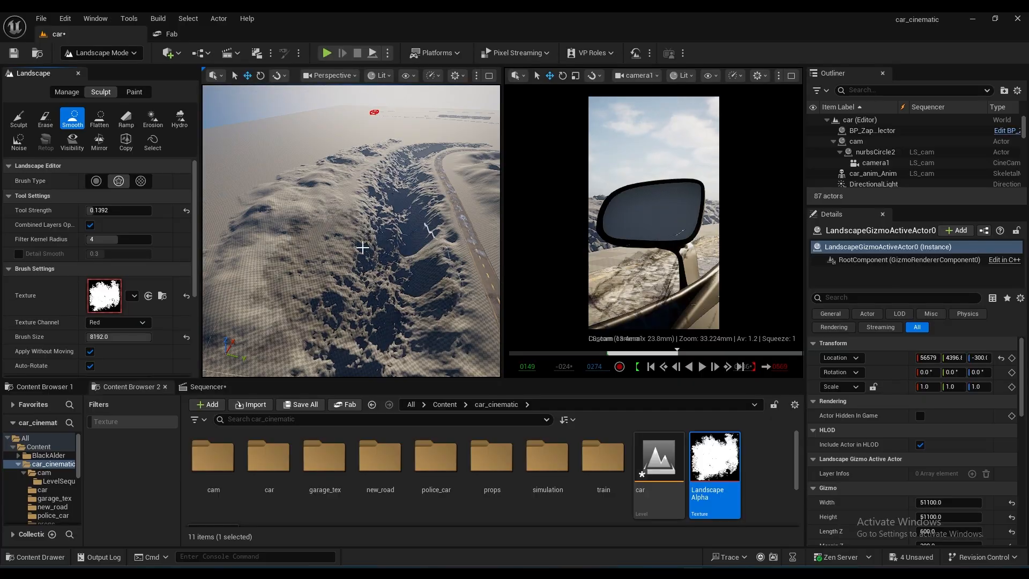
- Set the smoothing brush size to about 4152 and soften the large slopes outside the road bend
left_click_drag(124, 337, 143, 337)
left_click_drag(343, 214, 392, 289)
right_click_drag(391, 289, 370, 235)
left_click_drag(369, 235, 265, 215)
mouse_move(265, 215)
right_mouse_down()
mouse_move(322, 236)
mouse_move(353, 263)
right_mouse_up()
left_click_drag(300, 241, 486, 229)
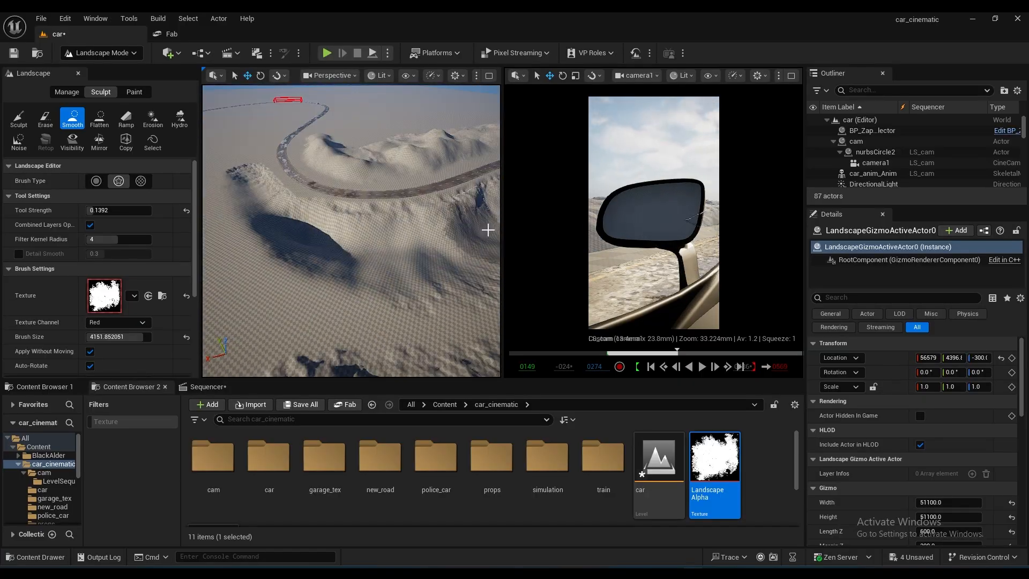
right_click_drag(486, 230, 370, 268)
left_click_drag(369, 300, 455, 230)
right_click_drag(425, 240, 385, 235)
- At frame 289, raise the hill crest seen past the side mirror with a circle brush and smooth it
left_click_drag(676, 352, 685, 352)
left_click(19, 118)
left_click(96, 181)
right_click_drag(353, 241, 394, 280)
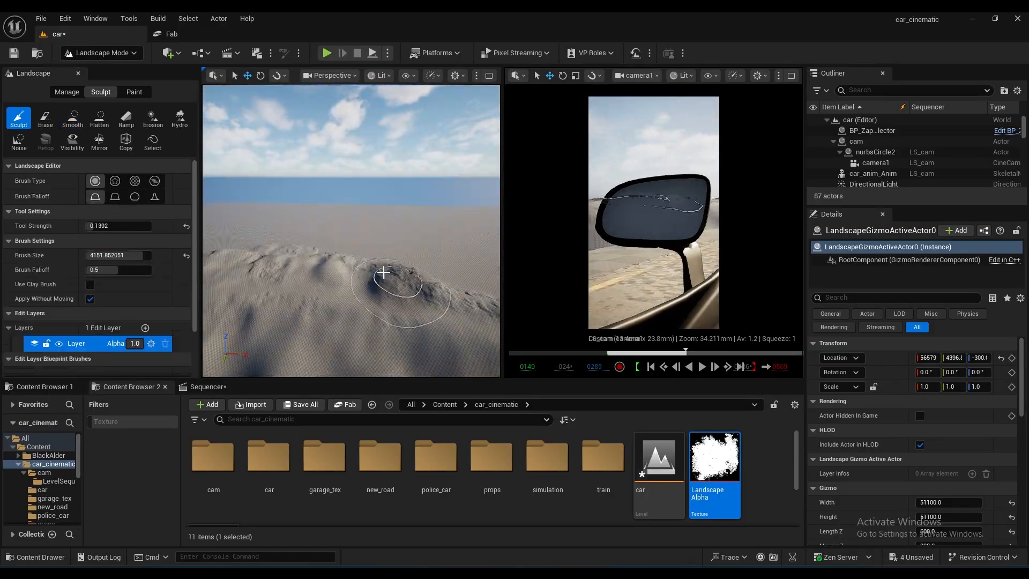
left_click_drag(394, 280, 339, 298)
left_click(72, 118)
right_click_drag(375, 268, 455, 318)
- At frame 310, sculpt a line of hills on the open ground with brush size about 1409 and strength 0.188
left_click_drag(685, 353, 698, 354)
right_click_drag(375, 241, 344, 294)
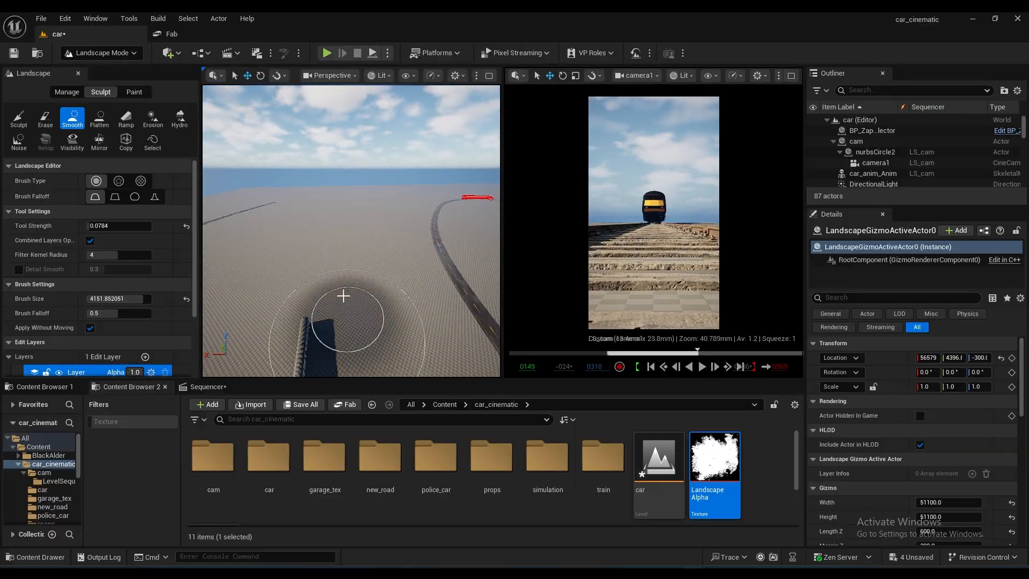
left_click_drag(141, 298, 115, 299)
left_click(19, 118)
left_click_drag(274, 221, 297, 215)
mouse_move(322, 225)
right_mouse_down()
mouse_move(353, 231)
mouse_move(300, 267)
right_mouse_up()
left_click_drag(300, 265, 345, 220)
- Enlarge the Outliner and advance the cinematic to frame 381
left_click_drag(699, 352, 716, 353)
left_click_drag(913, 207, 914, 338)
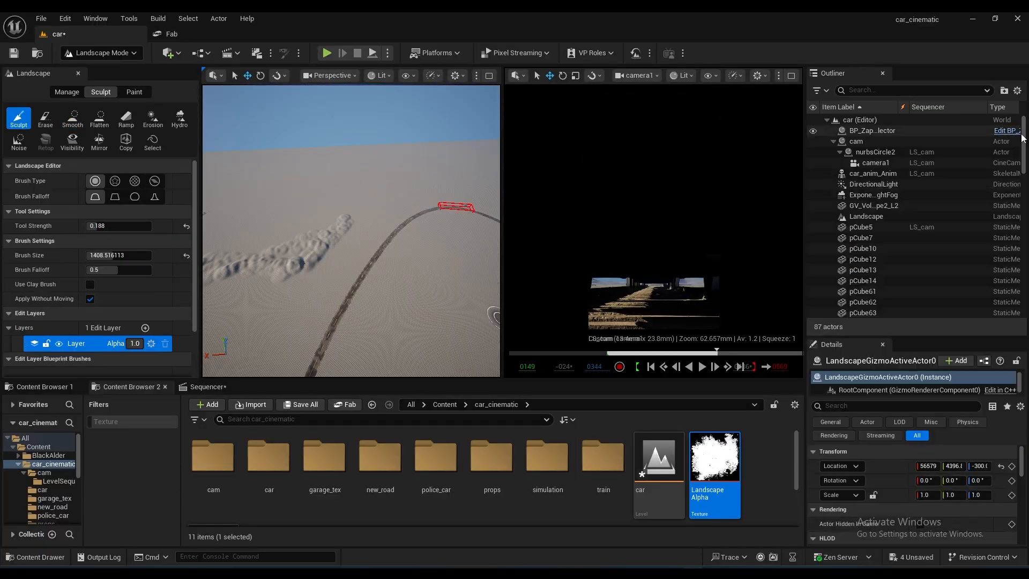
scroll(914, 215, "down", 1)
left_click_drag(716, 352, 737, 352)
- Sculpt rolling hills along the outer side of the road bend around the two cars with the circle brush
mouse_move(348, 231)
right_mouse_down()
mouse_move(386, 257)
mouse_move(348, 268)
right_mouse_up()
mouse_move(429, 199)
left_mouse_down()
mouse_move(321, 234)
mouse_move(252, 290)
left_mouse_up()
right_click_drag(348, 241, 386, 225)
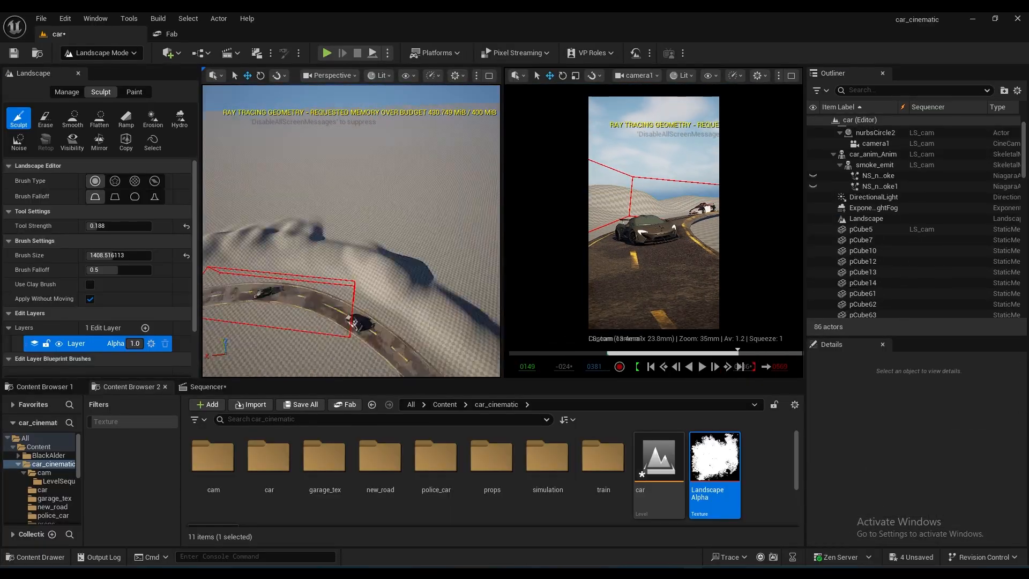
left_click_drag(258, 214, 375, 225)
right_click_drag(348, 230, 322, 252)
left_click_drag(268, 199, 408, 231)
mouse_move(348, 241)
right_mouse_down()
mouse_move(375, 220)
mouse_move(354, 203)
right_mouse_up()
- Move the cinematic to frame 366 and smooth the hills beside the road
mouse_move(737, 353)
left_mouse_down()
mouse_move(703, 353)
mouse_move(730, 353)
left_mouse_up()
right_click_drag(348, 230, 351, 230)
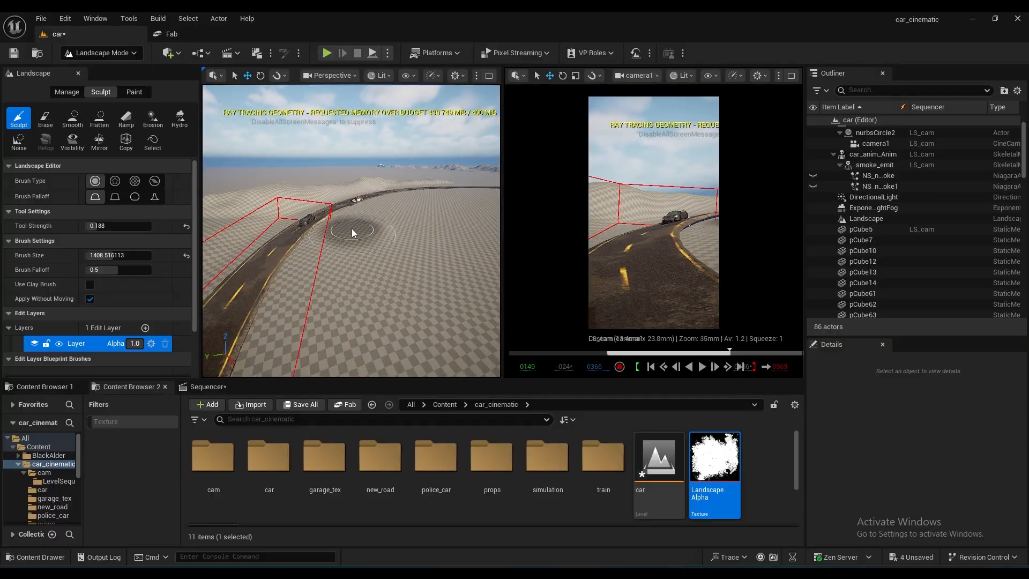
left_click(72, 118)
left_click_drag(332, 219, 307, 227)
- Move to frame 363 and set the Sculpt tool to the alpha brush with size about 1779 and strength 0.096
left_click(18, 118)
right_click_drag(321, 230, 375, 214)
left_click_drag(110, 256, 94, 255)
mouse_move(730, 353)
left_mouse_down()
mouse_move(742, 348)
mouse_move(727, 353)
left_mouse_up()
left_click(115, 181)
mouse_move(348, 231)
right_mouse_down()
mouse_move(356, 243)
mouse_move(354, 214)
right_mouse_up()
left_click(95, 181)
left_click(115, 181)
left_click_drag(95, 294, 113, 293)
left_click_drag(99, 211, 92, 210)
- Add rugged alpha detail to the hills behind the road bend and smooth them
left_click_drag(241, 252, 429, 252)
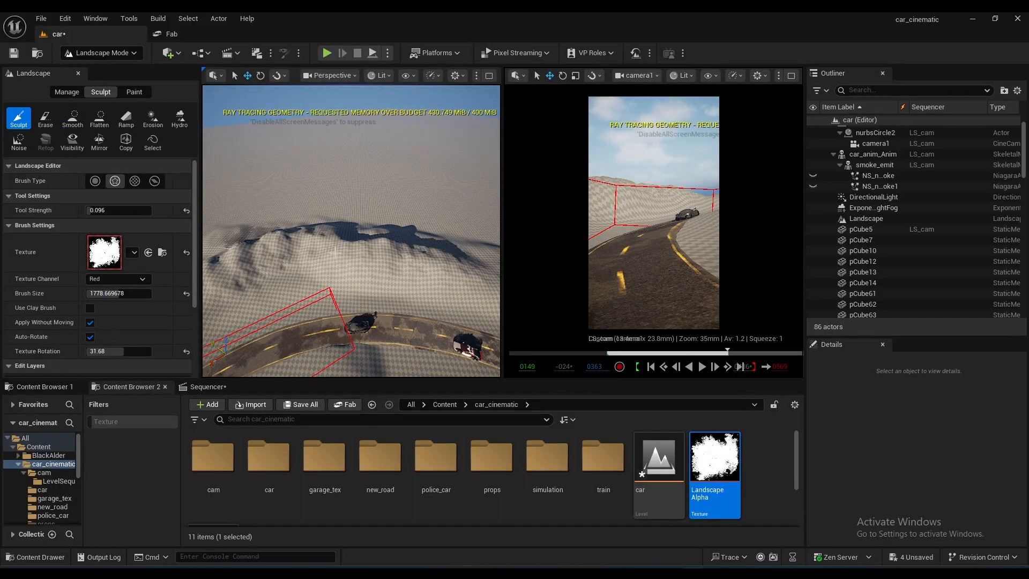
right_click_drag(348, 241, 386, 236)
left_click_drag(375, 254, 253, 268)
left_click(72, 117)
right_click_drag(348, 230, 321, 241)
- Advance the cinematic to the train crossing, enlarge the viewports and sculpt the ground beside the train with the alpha brush
left_click_drag(727, 352, 763, 352)
right_click_drag(349, 230, 343, 279)
left_click_drag(335, 379, 335, 474)
left_click(19, 118)
right_click_drag(348, 268, 343, 300)
left_click_drag(306, 247, 354, 370)
- Switch to the circle brush with tool strength about 0.6 and sculpt large hills on both sides of the train
left_click(97, 181)
left_click_drag(97, 226, 126, 226)
left_click_drag(268, 214, 397, 417)
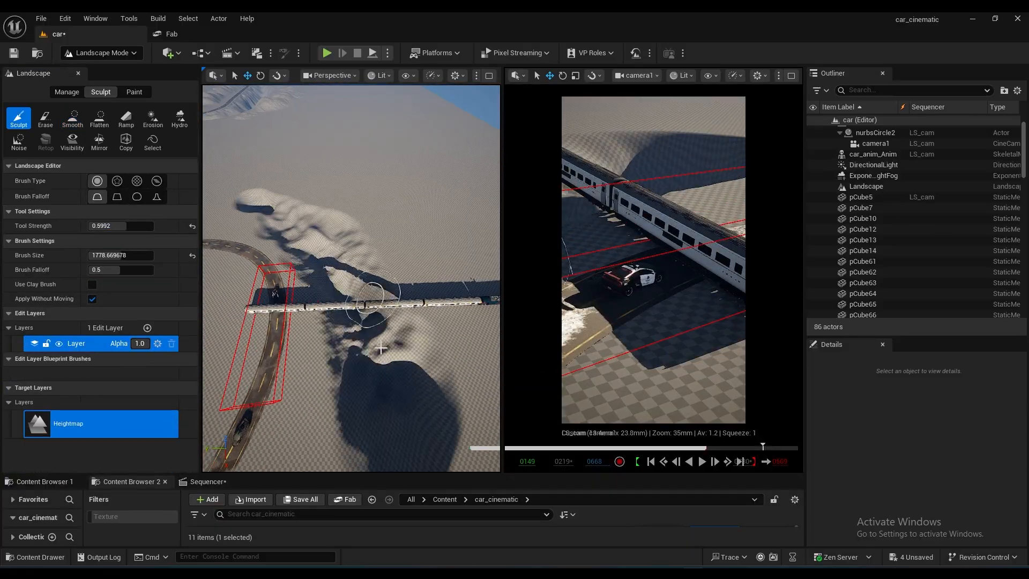
right_click_drag(348, 268, 322, 281)
left_click_drag(322, 281, 349, 311)
- Open the Sequencer, move to frame 687 and sculpt a continuous ridge along the road's outer edge
left_click(208, 482)
left_click_drag(555, 515, 569, 514)
right_click_drag(348, 268, 278, 279)
left_click_drag(278, 279, 452, 278)
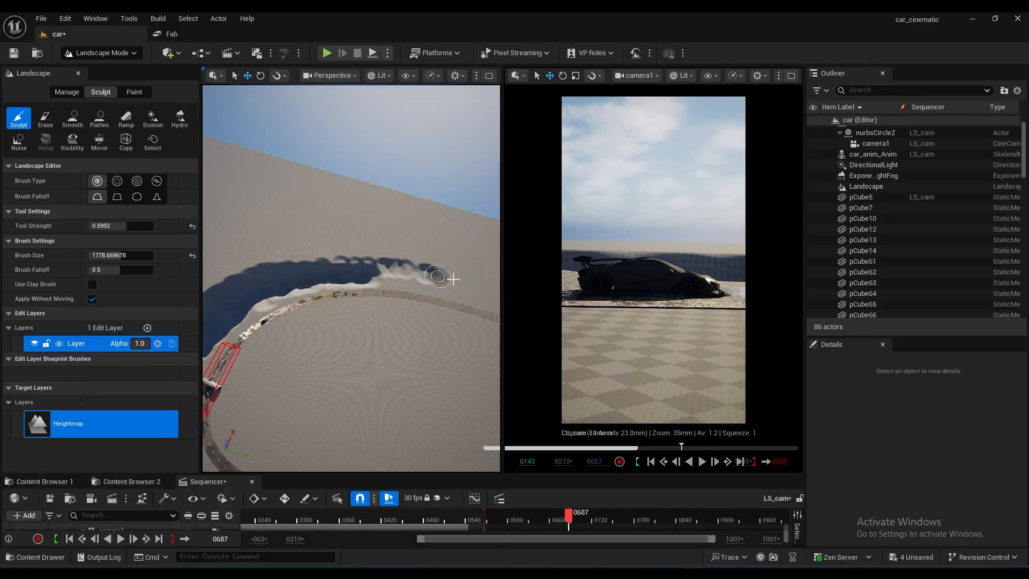
right_click_drag(452, 278, 348, 268)
mouse_move(321, 429)
left_mouse_down()
mouse_move(316, 211)
mouse_move(332, 174)
left_mouse_up()
- Move further along the cinematic and sculpt more terrain outside the road curve
left_click_drag(682, 447, 700, 443)
right_click_drag(348, 268, 375, 289)
mouse_move(321, 215)
left_mouse_down()
mouse_move(351, 427)
mouse_move(343, 464)
left_mouse_up()
- At frame 702, raise tall mountains behind the roadside ridge with a brush size of about 2937
left_click_drag(700, 446, 687, 446)
right_click_drag(348, 268, 343, 236)
left_click_drag(122, 255, 135, 256)
left_click_drag(300, 230, 376, 241)
left_click_drag(127, 226, 132, 226)
left_click_drag(343, 257, 407, 268)
- Smooth the tall mountains behind the car with the circle brush at strength about 0.26
left_click(73, 118)
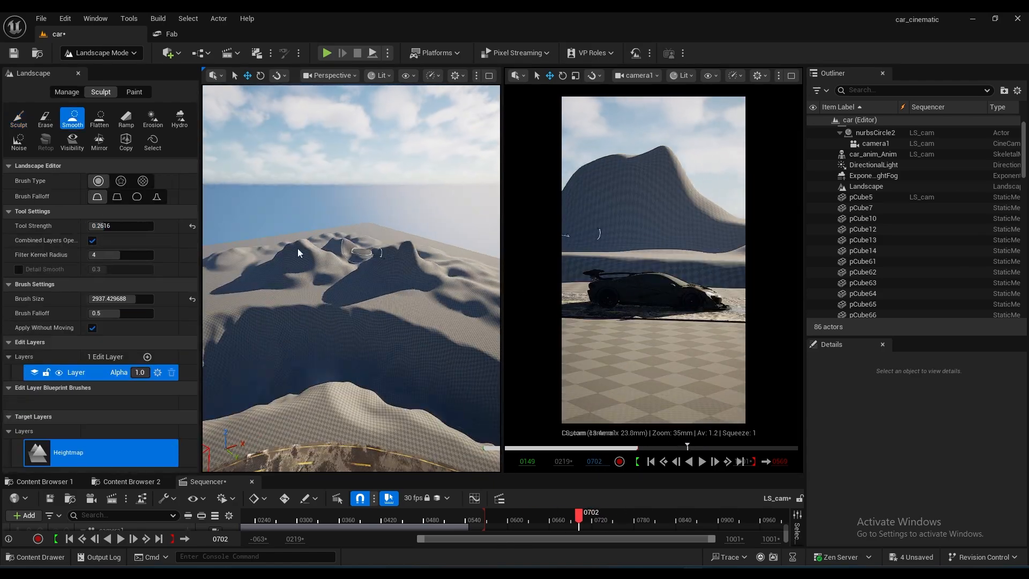
left_click_drag(298, 248, 331, 249)
right_click_drag(378, 272, 348, 257)
- At frame 672, smooth the mountains beyond the road with the circle brush at strength 1.0
left_click_drag(687, 447, 676, 447)
right_click_drag(386, 304, 349, 289)
left_click_drag(133, 226, 105, 226)
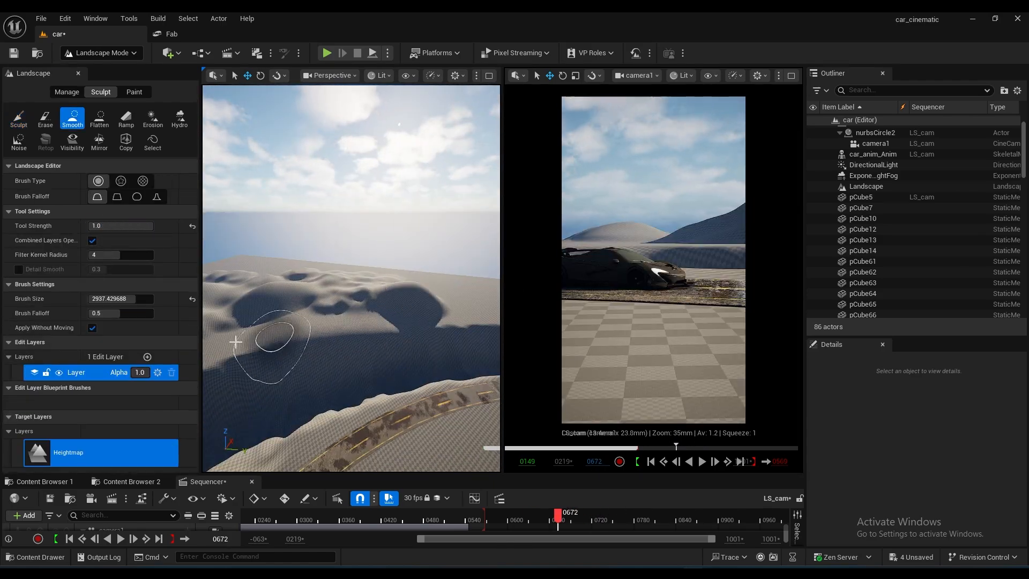
right_click_drag(237, 342, 279, 300)
- Sculpt more terrain along the road's outer edge up to frame 708 with the alpha brush at strength about 0.05
left_click(19, 118)
right_click_drag(348, 278, 429, 322)
left_click_drag(101, 211, 89, 211)
left_click_drag(429, 326, 322, 311)
mouse_move(348, 279)
right_mouse_down()
mouse_move(303, 363)
mouse_move(375, 332)
right_mouse_up()
mouse_move(675, 447)
left_mouse_down()
mouse_move(666, 447)
mouse_move(689, 448)
left_mouse_up()
right_click_drag(348, 279, 375, 321)
left_click_drag(133, 294, 103, 294)
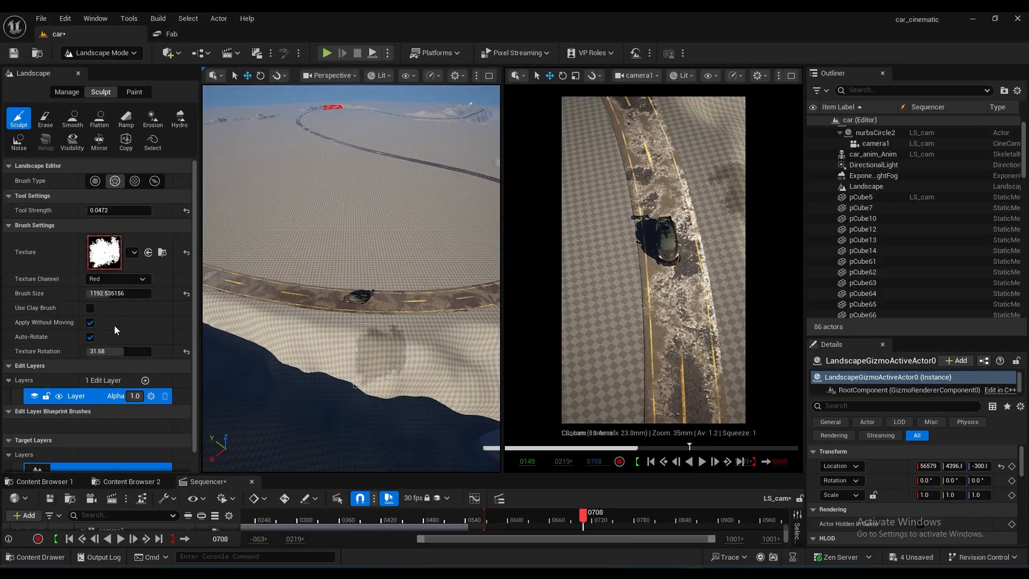
- Try one alpha brush stamp beside the road at strength about 0.075, and undo it
left_click_drag(101, 211, 107, 210)
left_click(409, 356)
key("ctrl+z")
mouse_move(409, 356)
right_mouse_down()
mouse_move(331, 361)
mouse_move(348, 321)
right_mouse_up()
- From frame 744 onward, smooth the terrain beside the road along the car's path
left_click_drag(689, 446, 703, 447)
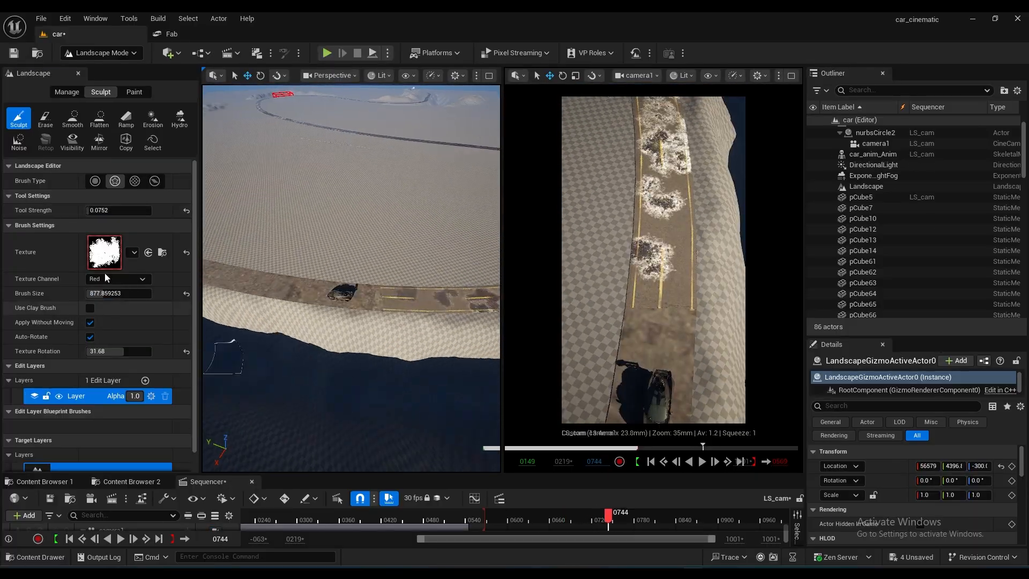
mouse_move(348, 321)
right_mouse_down()
mouse_move(375, 311)
mouse_move(383, 323)
mouse_move(375, 300)
right_mouse_up()
left_click(72, 119)
left_click_drag(702, 447, 732, 446)
mouse_move(375, 300)
right_mouse_down()
mouse_move(455, 352)
mouse_move(343, 321)
right_mouse_up()
- Around frame 821, sculpt rocky ridges alongside the road with an alpha brush size of about 1962
left_click(18, 119)
left_click_drag(103, 294, 123, 294)
mouse_move(343, 322)
left_mouse_down()
mouse_move(329, 280)
mouse_move(329, 218)
mouse_move(322, 300)
left_mouse_up()
right_click_drag(322, 300, 300, 322)
left_click_drag(733, 447, 731, 446)
right_click_drag(300, 321, 278, 311)
- Smooth the rocky roadside ridges with the alpha brush at strength about 0.19
left_click(72, 118)
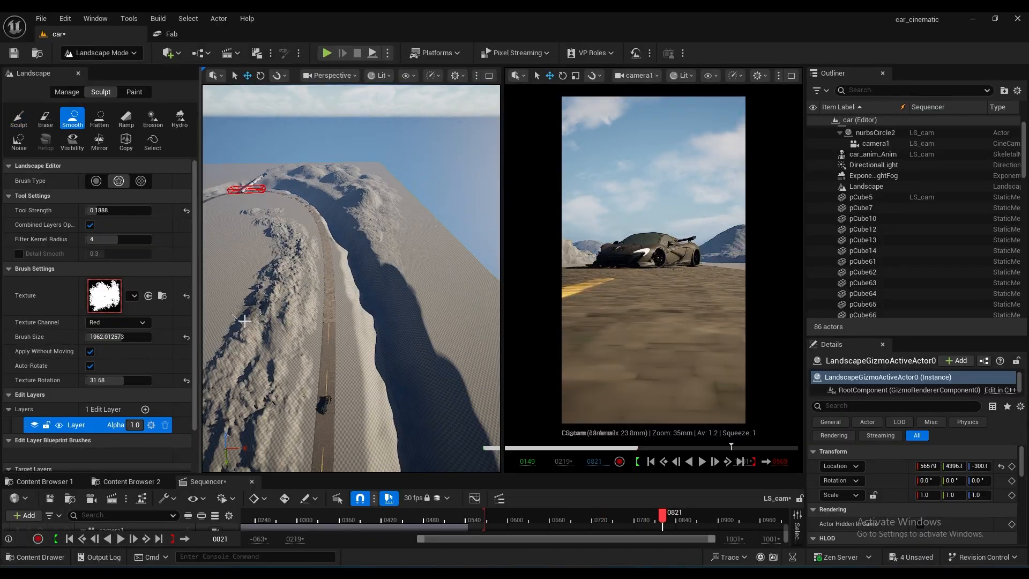
mouse_move(284, 255)
right_mouse_down()
mouse_move(321, 258)
mouse_move(332, 300)
right_mouse_up()
left_click_drag(731, 446, 681, 447)
right_click_drag(333, 300, 343, 322)
- Sculpt additional rocky relief on the hills behind the road and smooth it
left_click(19, 118)
mouse_move(290, 322)
left_mouse_down()
mouse_move(344, 394)
mouse_move(300, 343)
mouse_move(345, 300)
left_mouse_up()
left_click(73, 118)
left_click_drag(681, 446, 659, 446)
right_click_drag(343, 289, 332, 257)
- Around frames 485 to 491, sculpt the slope outside the road bend with a brush size of about 614 and smooth it at strength 0.1
left_click(19, 119)
left_click_drag(694, 449, 609, 455)
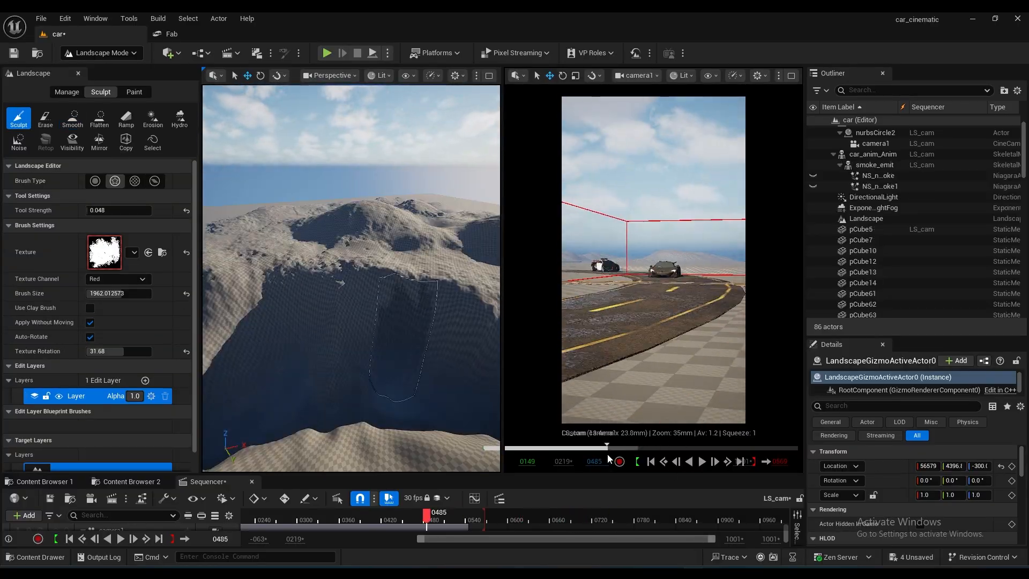
right_click_drag(342, 279, 291, 275)
left_click_drag(122, 294, 98, 293)
mouse_move(321, 268)
right_mouse_down()
mouse_move(343, 322)
mouse_move(360, 304)
right_mouse_up()
mouse_move(359, 304)
left_mouse_down()
mouse_move(343, 316)
mouse_move(346, 338)
mouse_move(304, 368)
mouse_move(337, 327)
left_mouse_up()
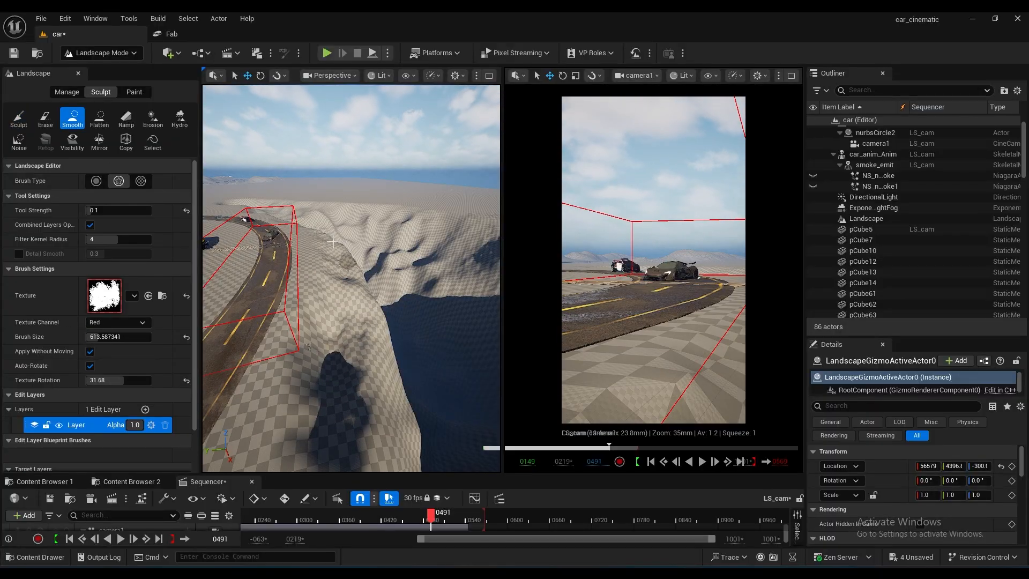
mouse_move(609, 449)
left_mouse_down()
mouse_move(619, 450)
mouse_move(605, 441)
left_mouse_up()
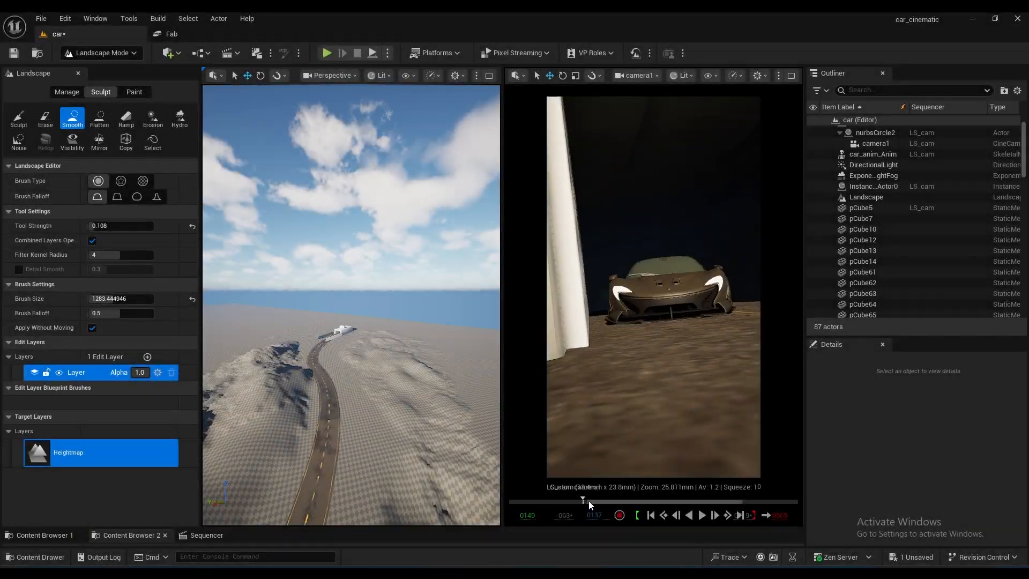
- Advance the cinematic to frame 358, then switch to Selection Mode with an enlarged Content Browser
left_click_drag(589, 500, 645, 481)
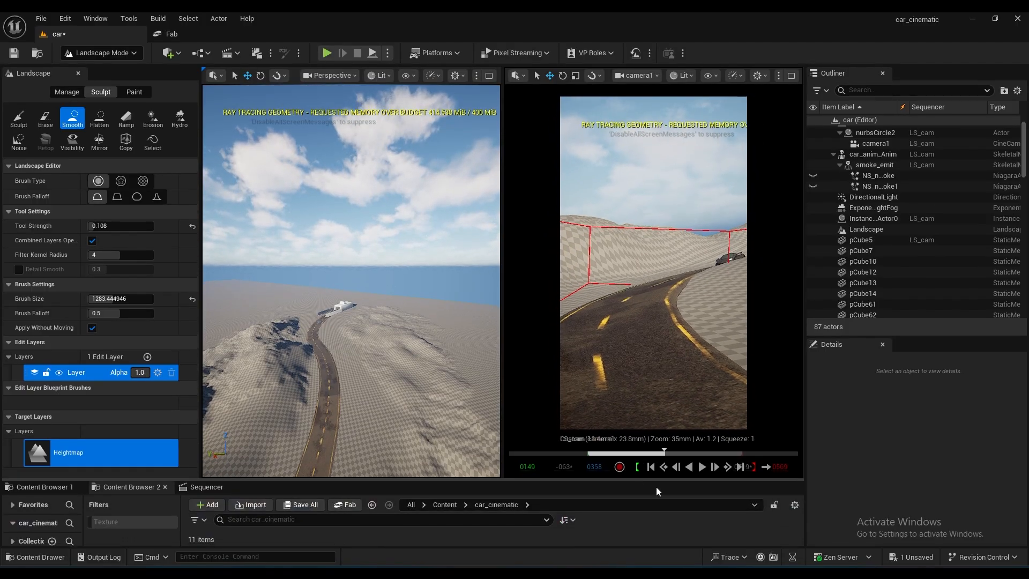
left_click(128, 57)
left_click(124, 66)
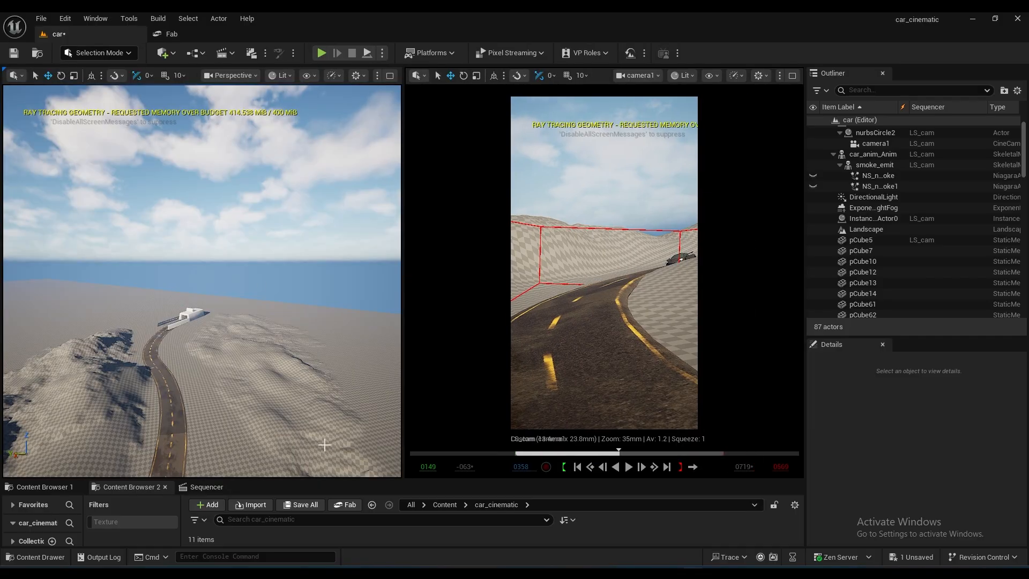
left_click_drag(313, 480, 313, 379)
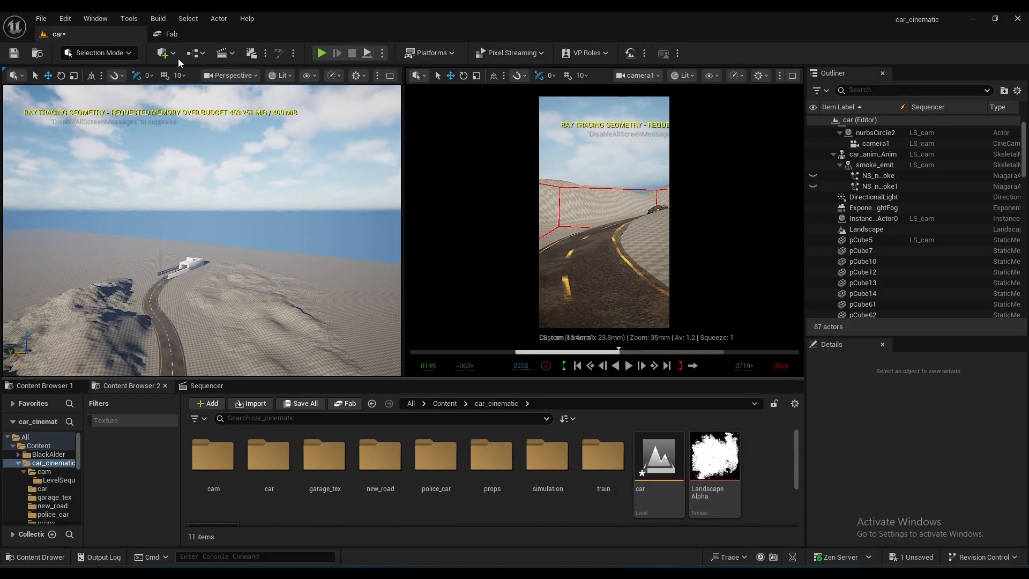
- Glance at the Fab marketplace and open the project's Content/Fab/Megascans/Surfaces folder
left_click(177, 36)
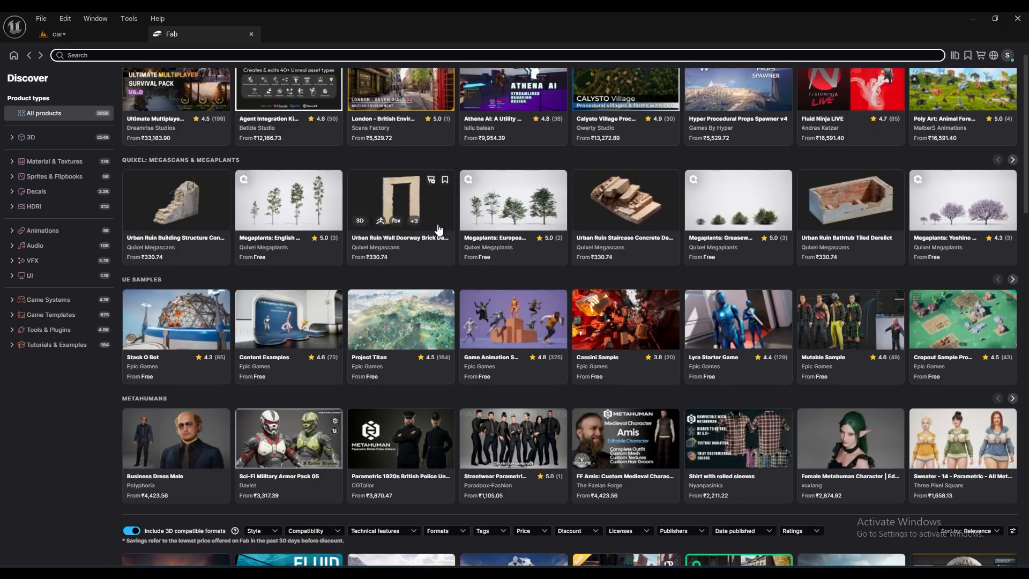
left_click(105, 37)
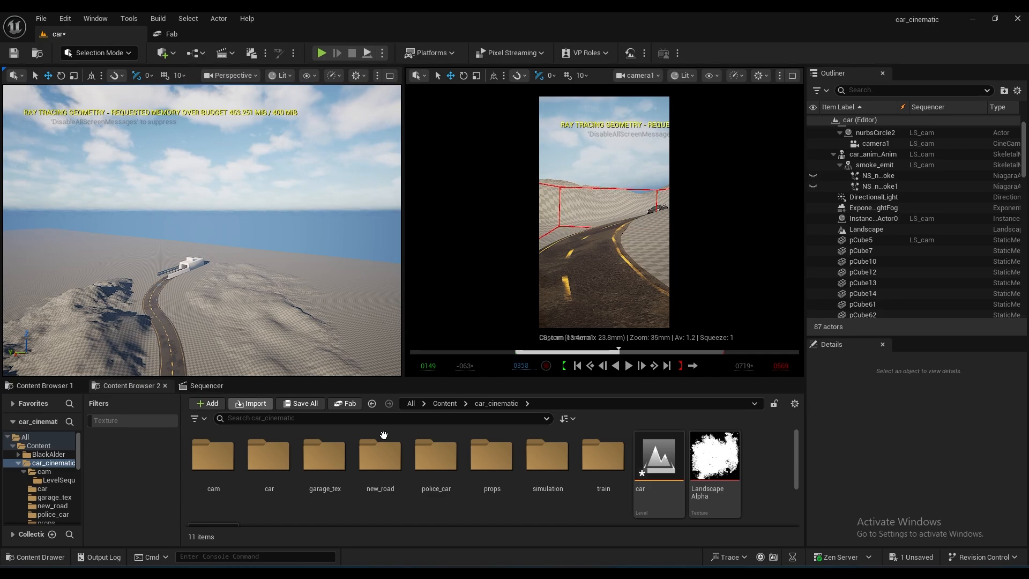
left_click(445, 403)
double_click(375, 482)
left_click(121, 462)
double_click(121, 461)
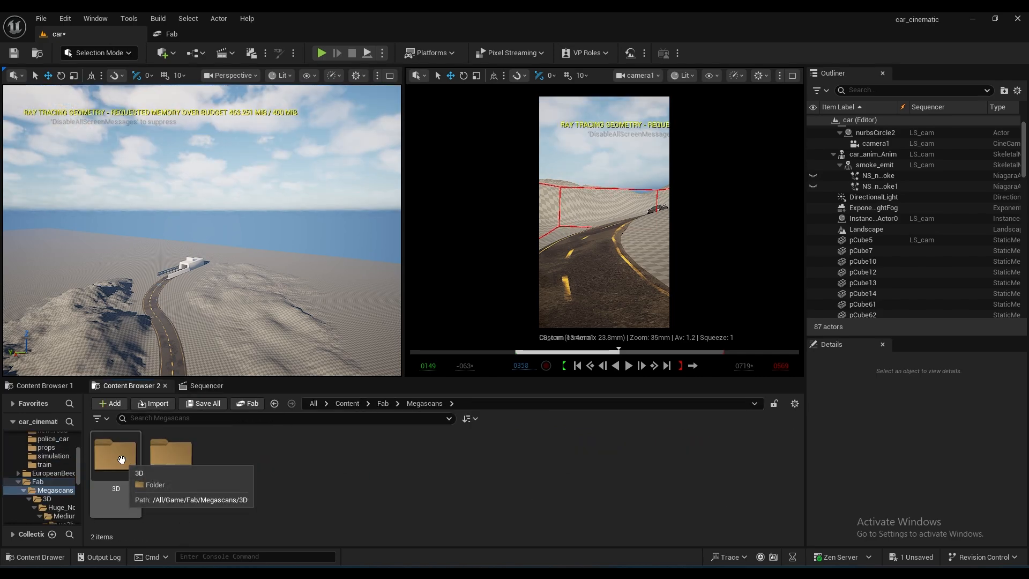
double_click(185, 472)
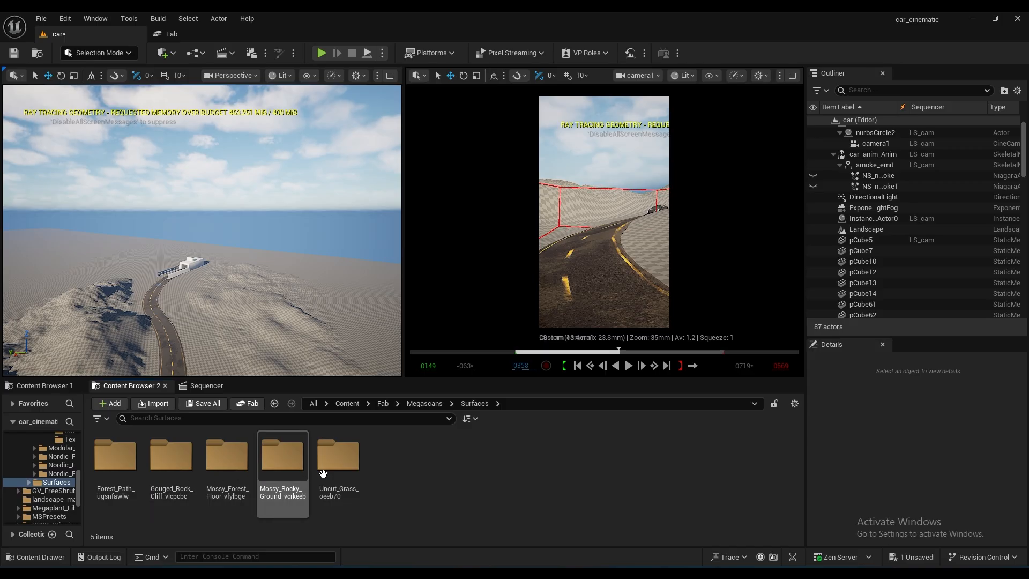
- Inspect the material instance of the Forest_Path_ugsnfawlw surface and return to the Surfaces folder
left_click(123, 470)
double_click(123, 470)
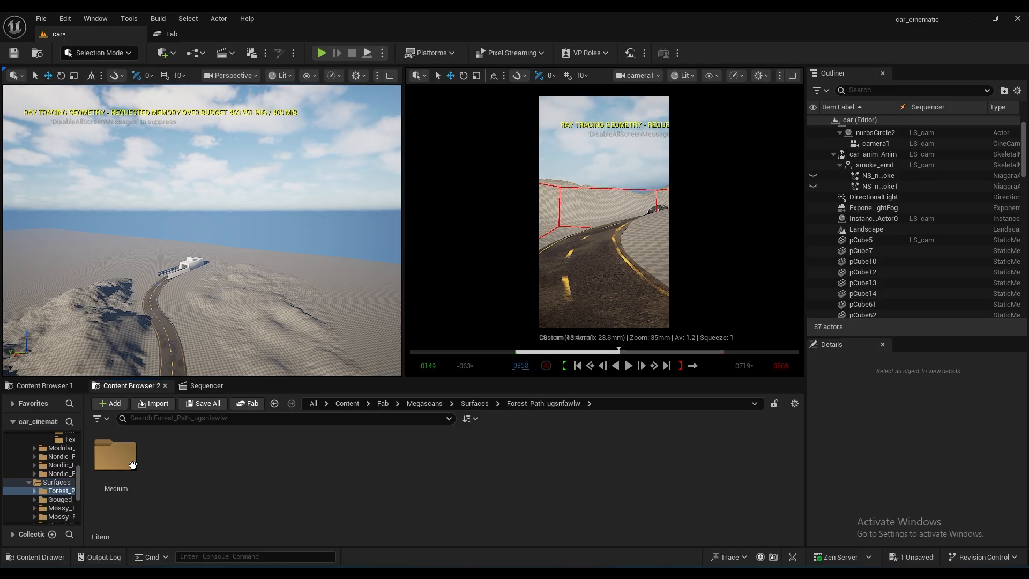
left_click(131, 464)
double_click(131, 464)
double_click(134, 461)
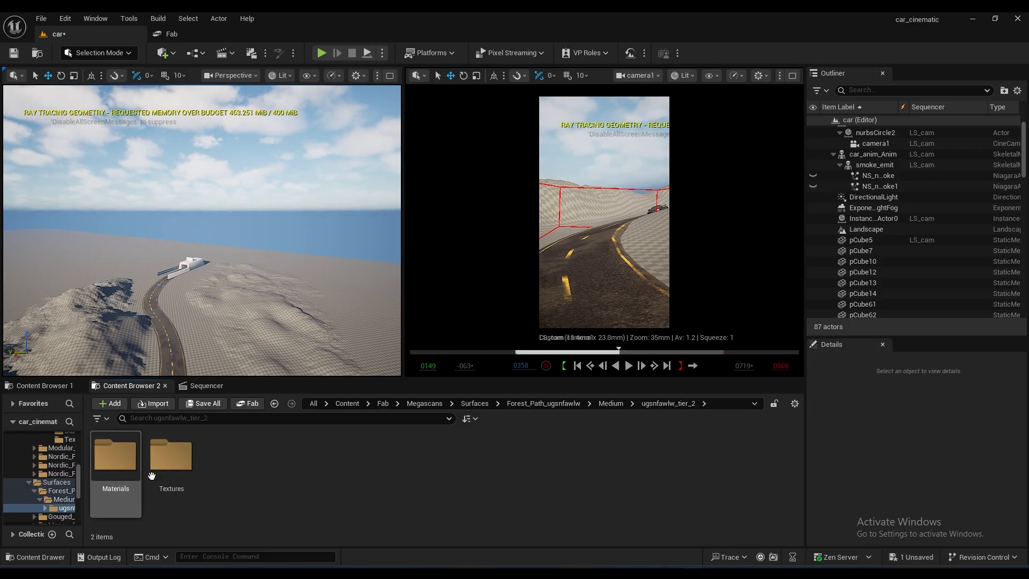
double_click(121, 467)
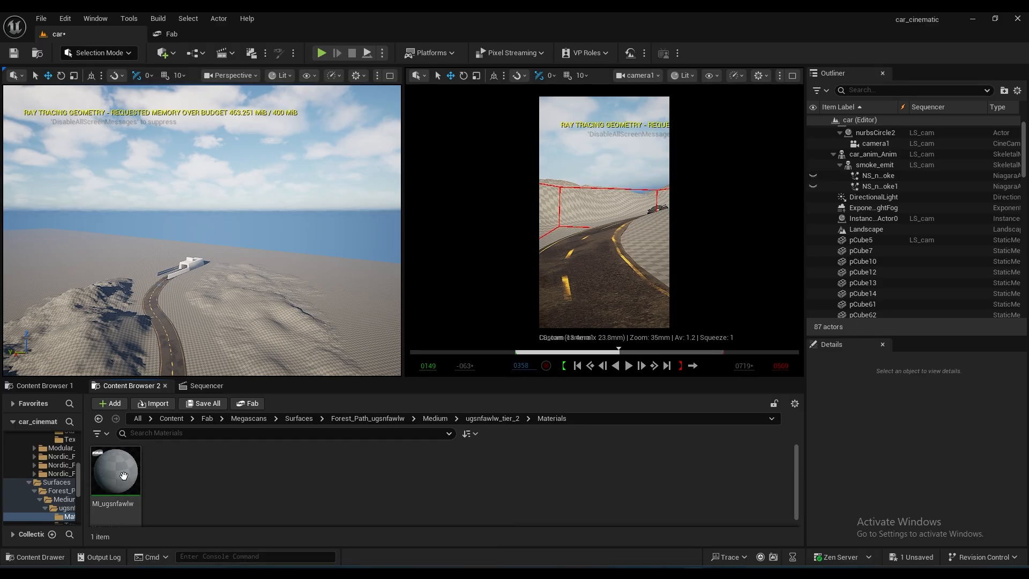
left_click_drag(121, 467, 131, 477)
left_click(98, 418)
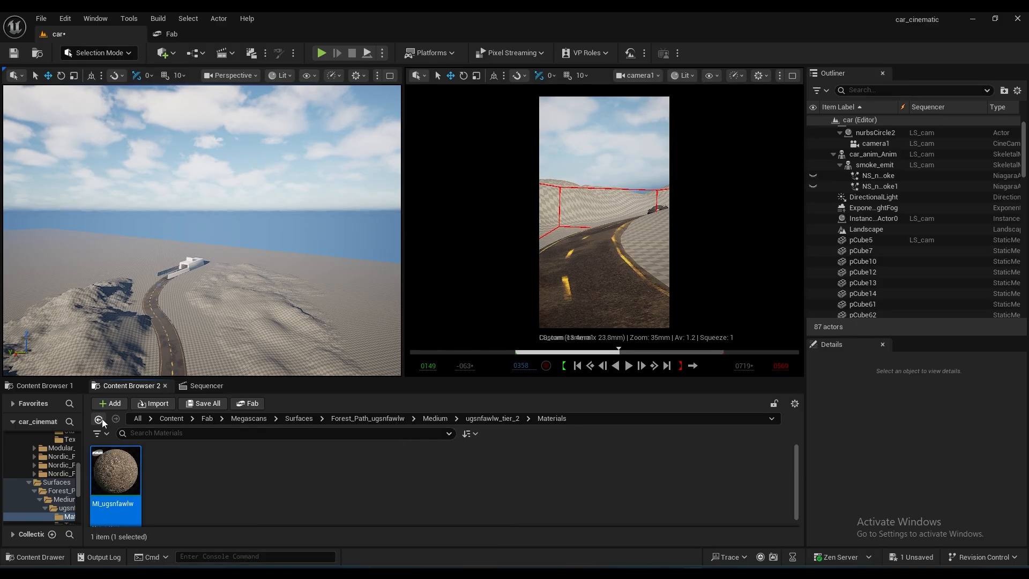
left_click(98, 419)
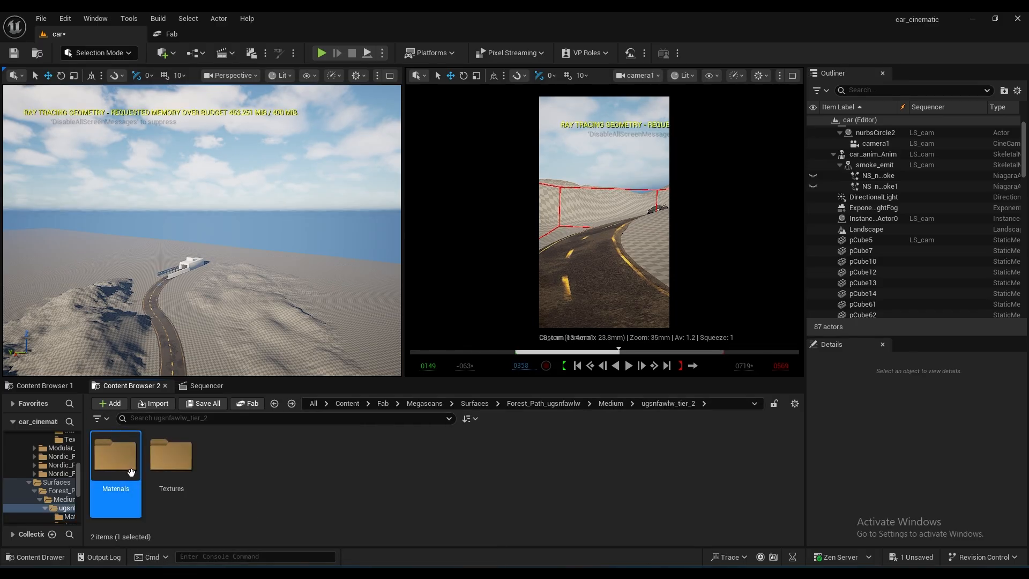
left_click(275, 403)
left_click(275, 403)
left_click(274, 403)
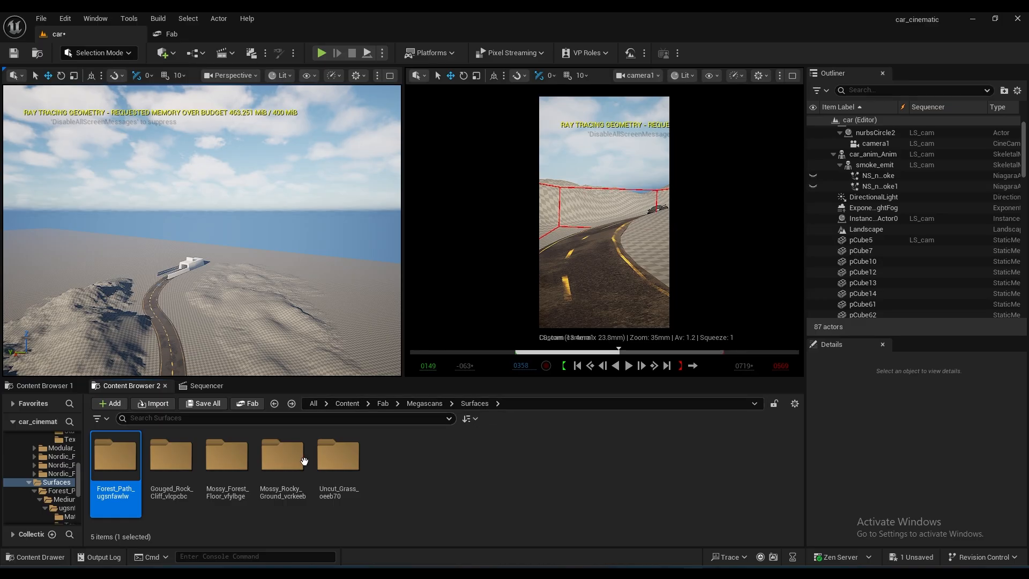
left_click(444, 444)
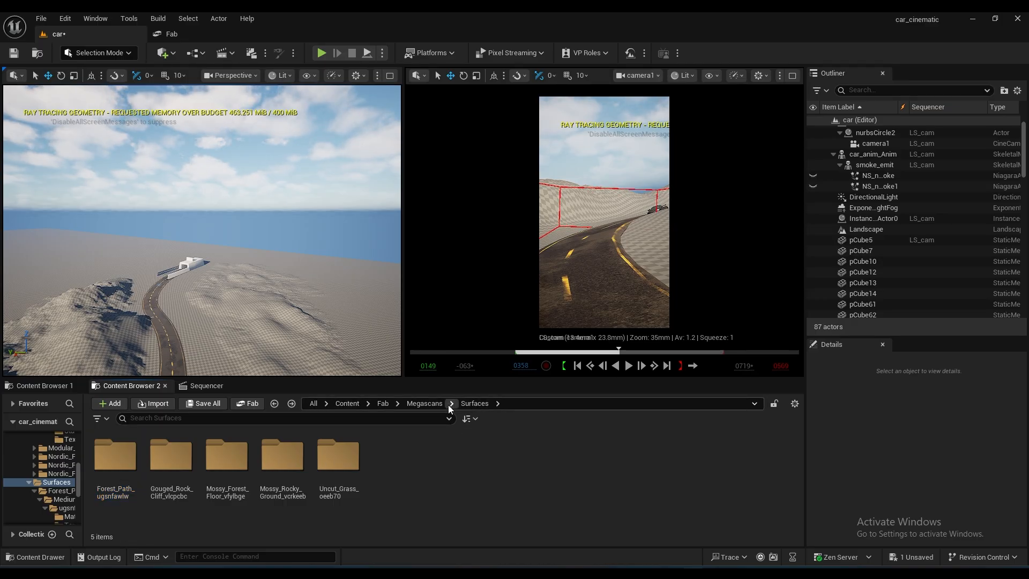
- Filter the Surfaces folder to show only textures and look through the surface maps
left_click(107, 418)
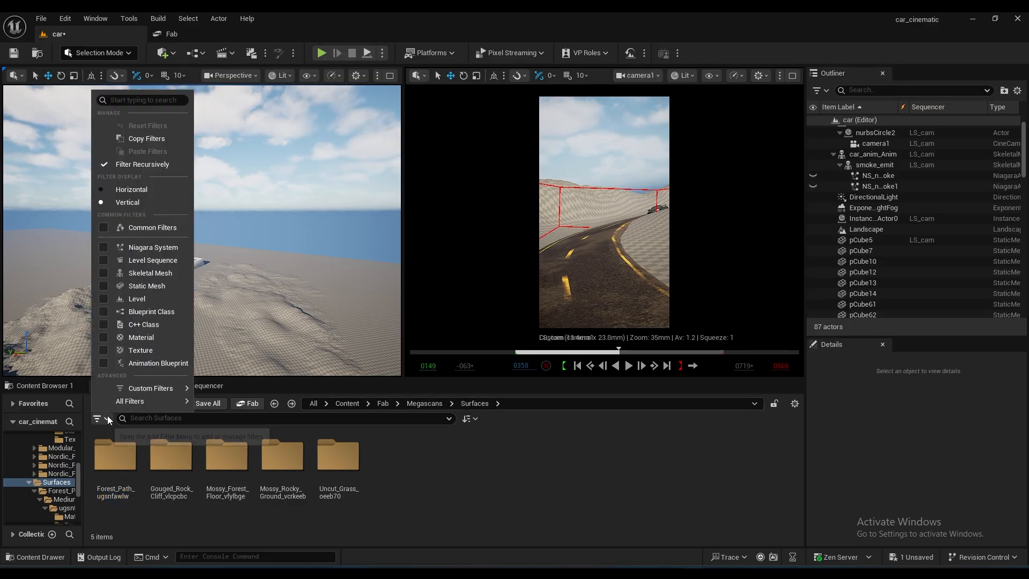
left_click(104, 349)
left_click(359, 481)
scroll(359, 481, "down", 1)
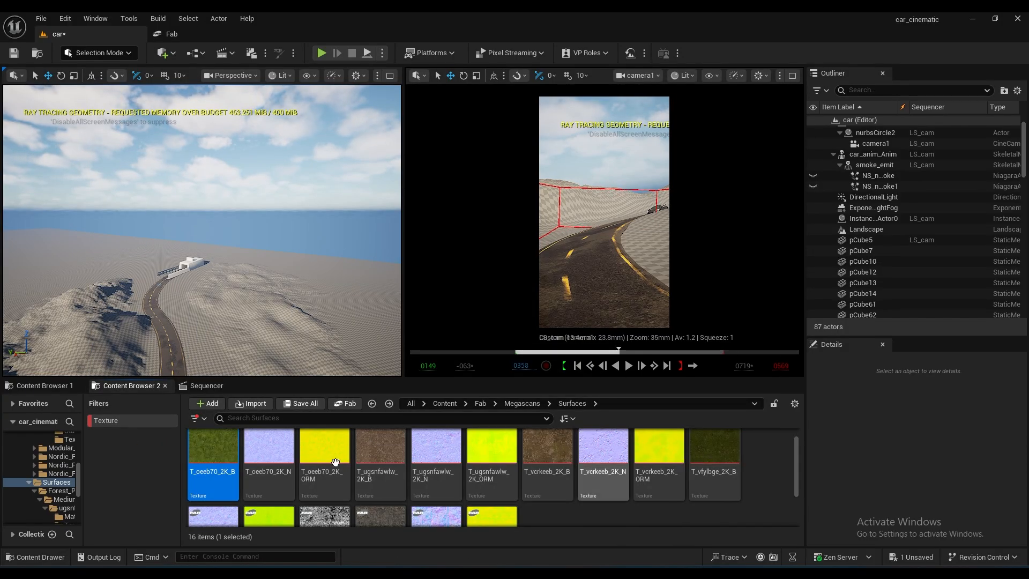
scroll(362, 479, "down", 1)
scroll(361, 479, "up", 2)
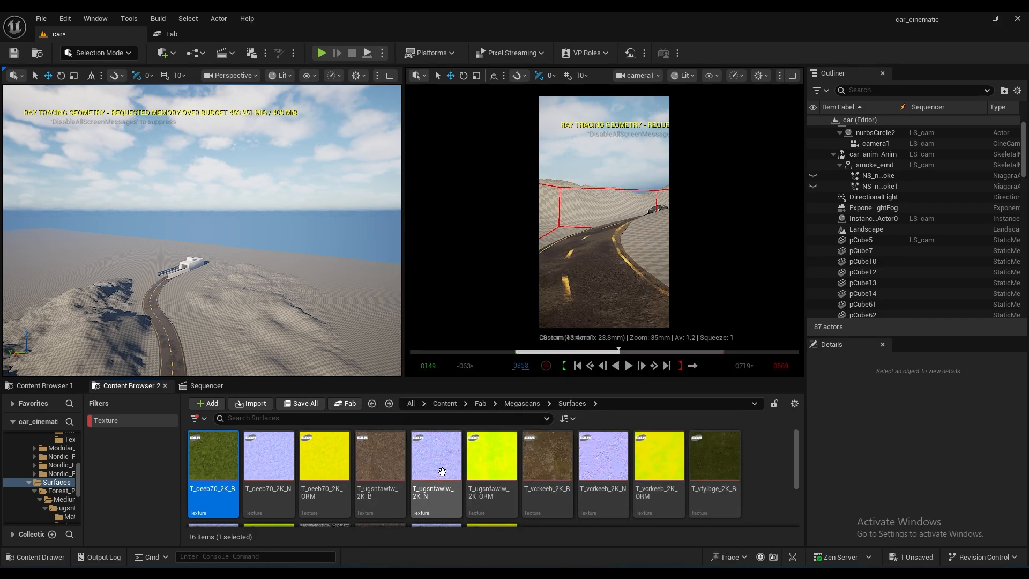
- In the other Content Browser, create a folder named landscape_material inside car_cinematic and open it
left_click(45, 385)
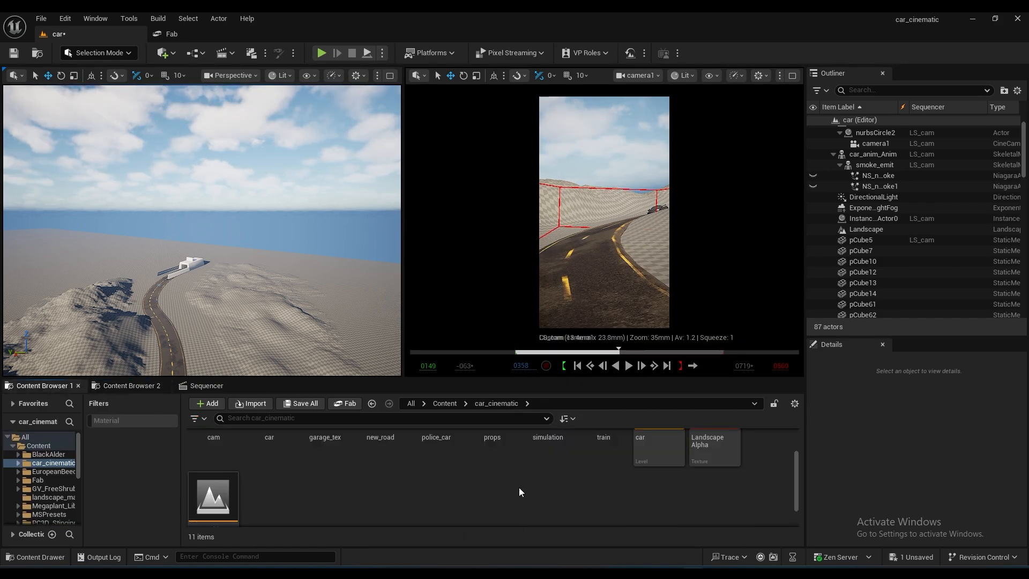
right_click(519, 487)
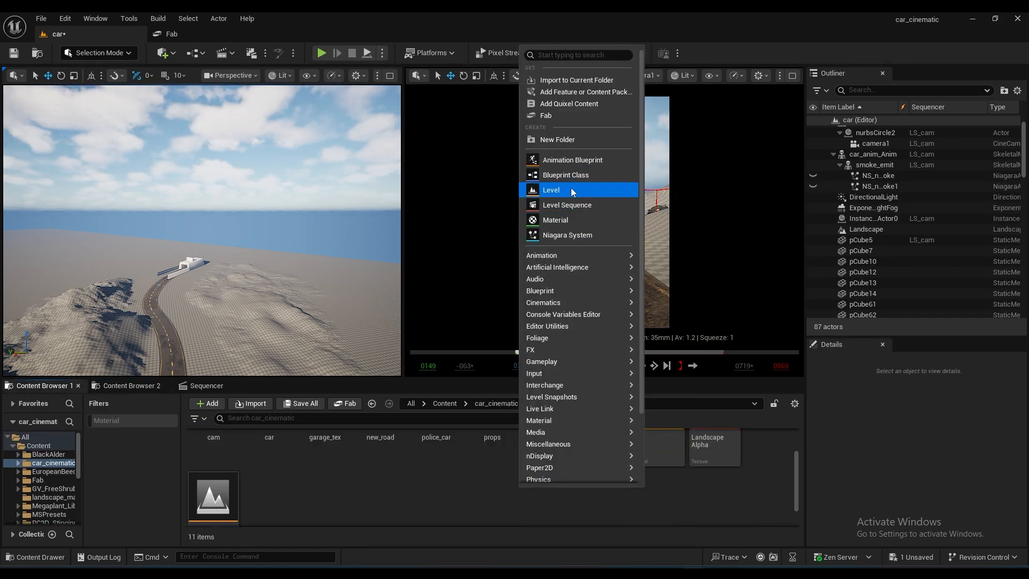
left_click(560, 141)
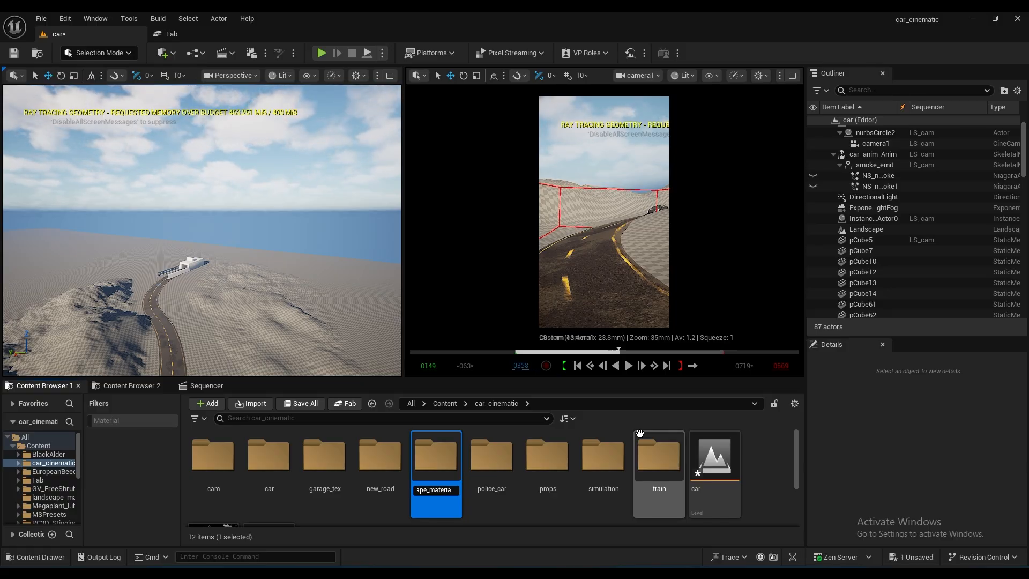
key("Return")
key("Return")
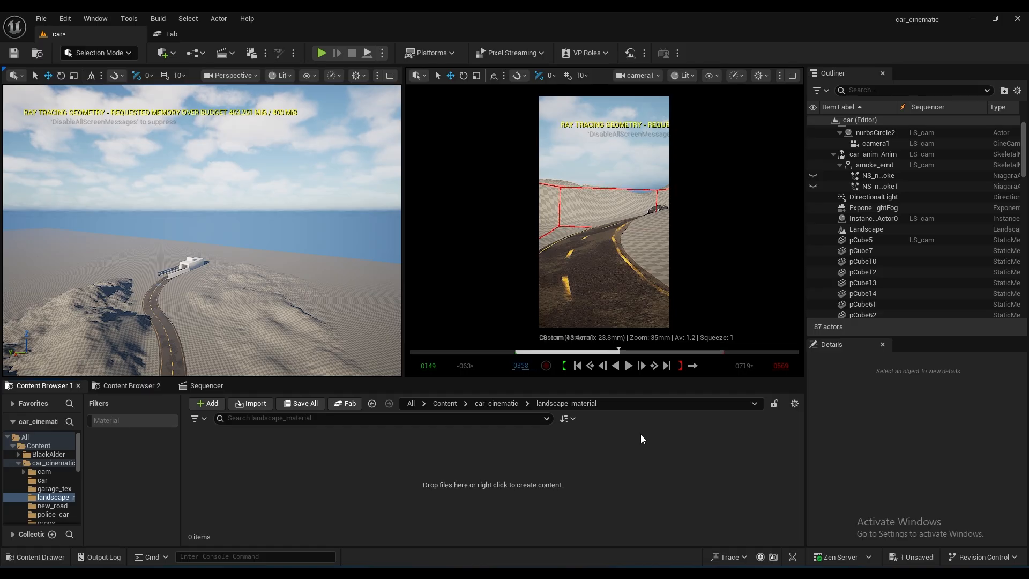
- Create a new material named landscape in the landscape_material folder
right_click(309, 484)
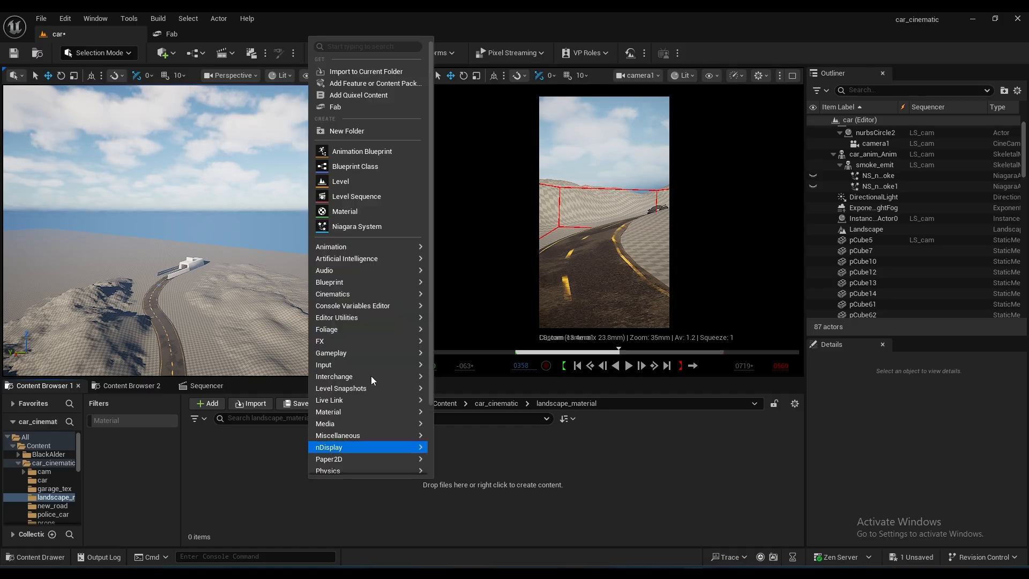
left_click(361, 214)
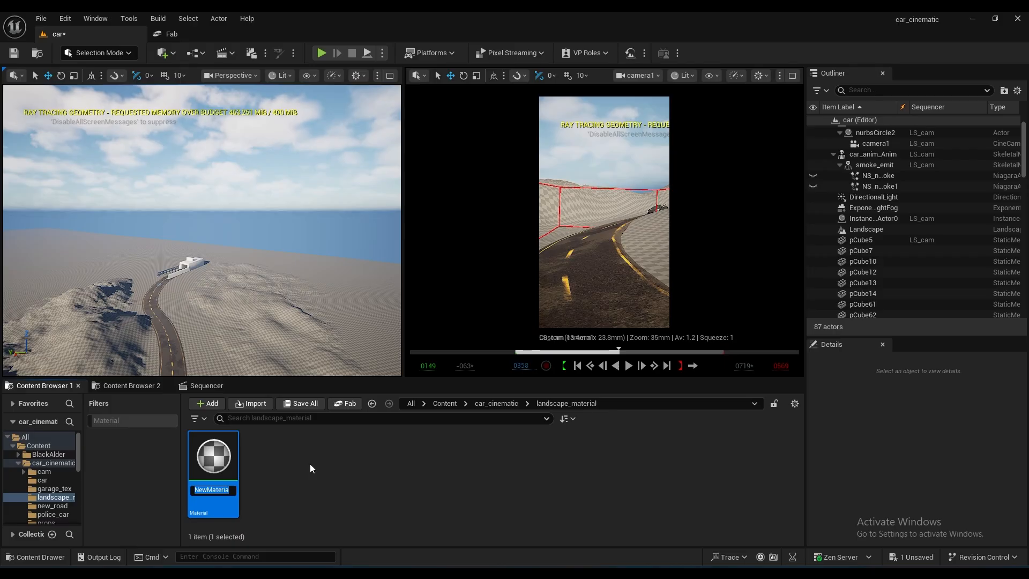
key("BackSpace")
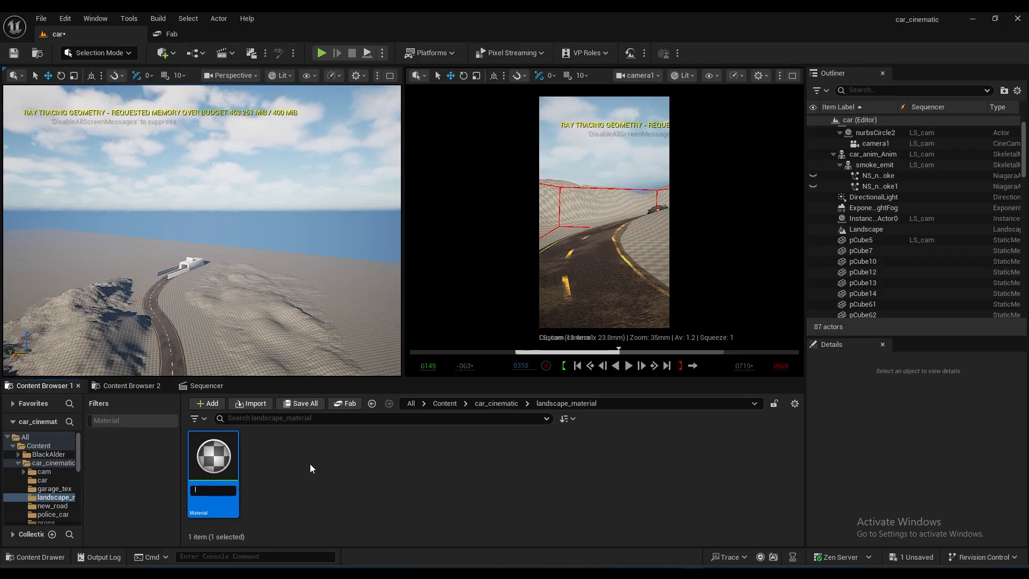
type("lands")
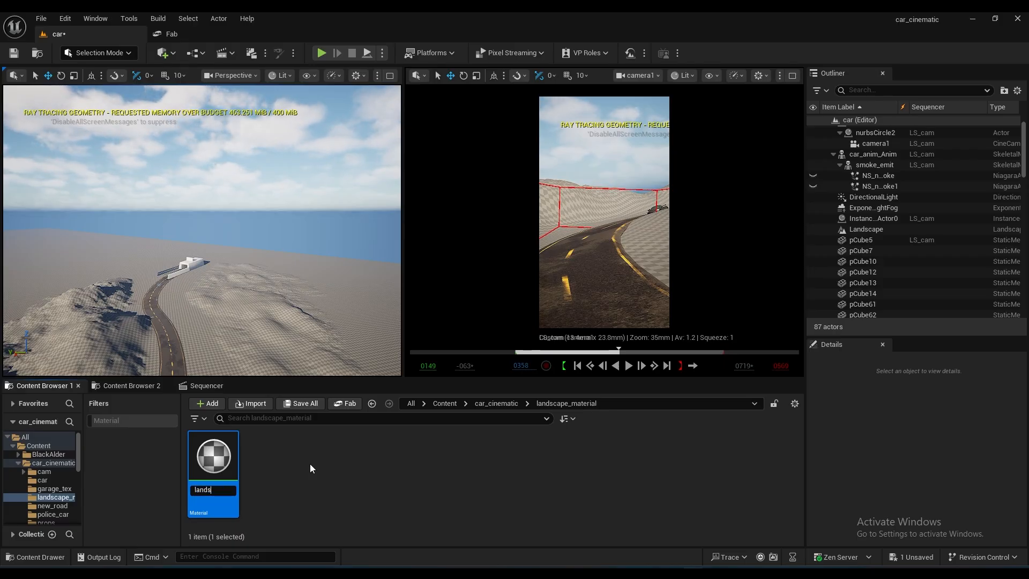
type("cape")
key("Return")
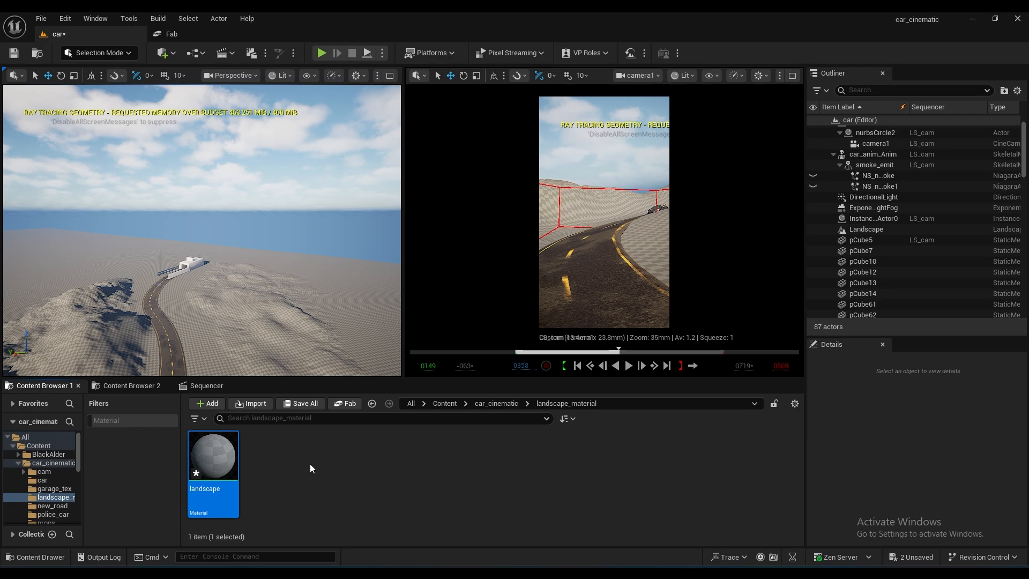
- Open the landscape material in the Material Editor and maximize its window
left_click_drag(504, 172, 697, 131)
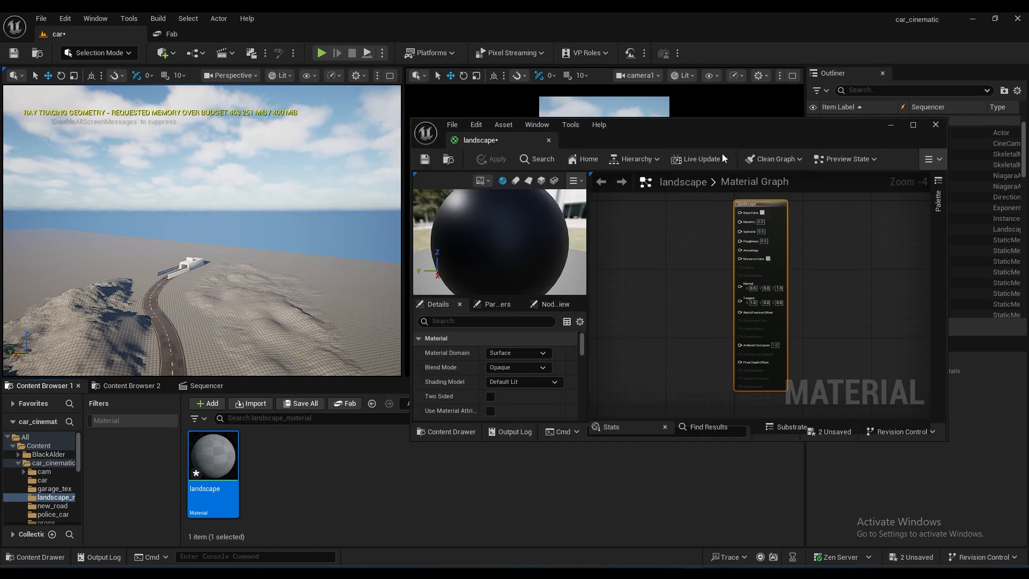
double_click(721, 132)
right_click_drag(555, 240, 732, 356)
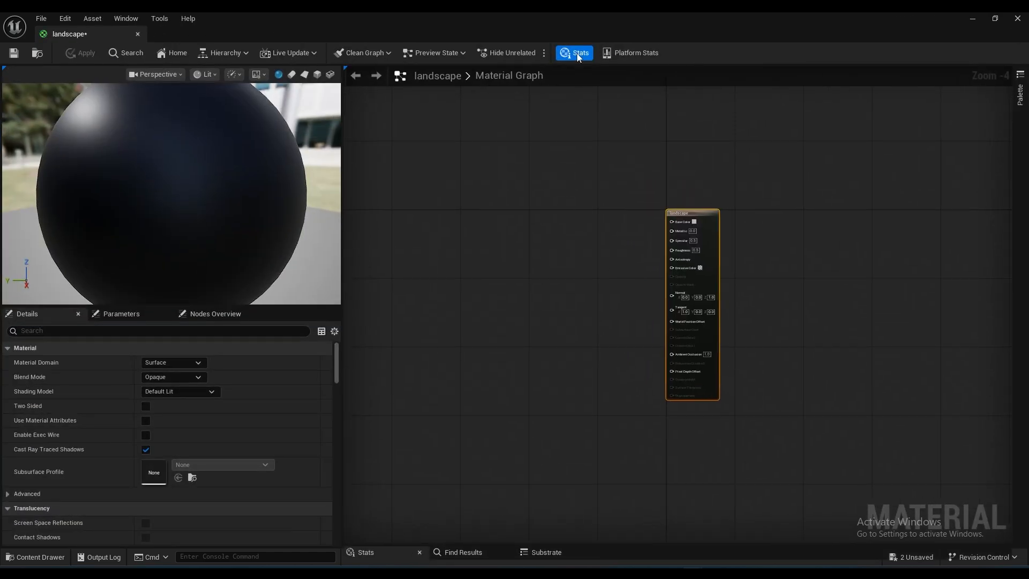
- Add the T_oeeb70_2K_B, T_oeeb70_2K_N and T_oeeb70_2K_ORM textures to the landscape material graph as texture samples and maximize the material window
left_click_drag(580, 28, 759, 123)
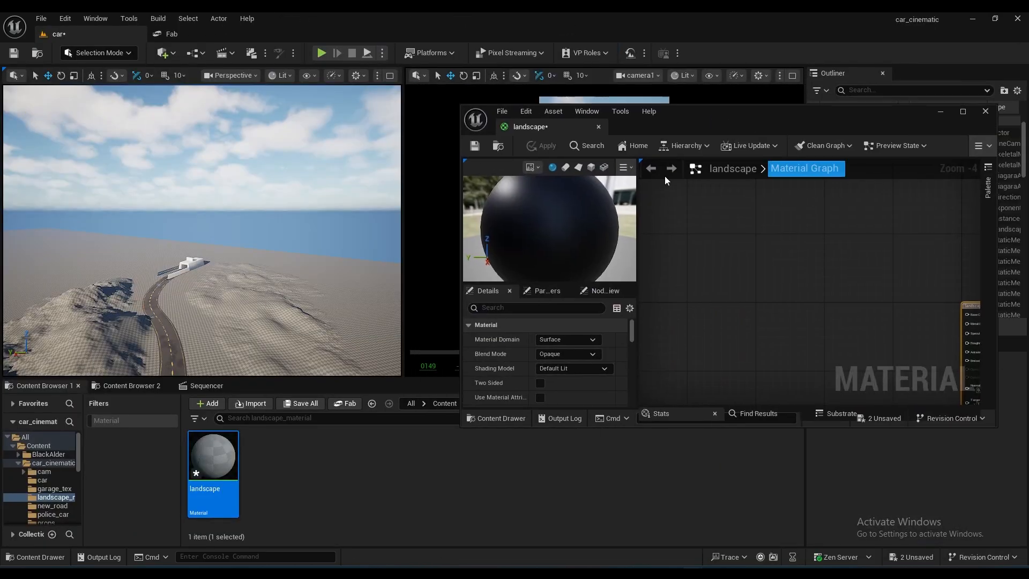
left_click(121, 392)
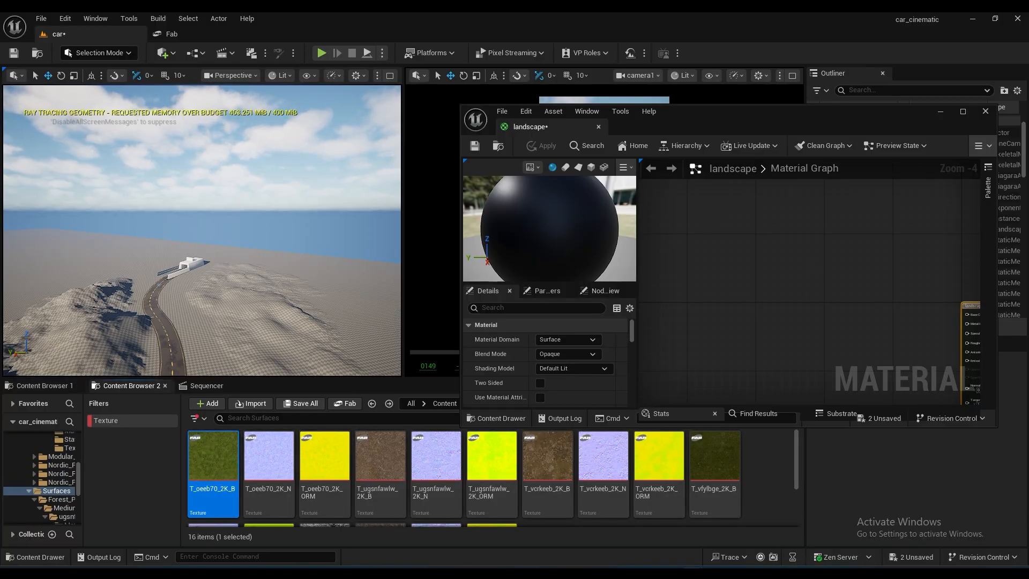
left_click(314, 467, "shift")
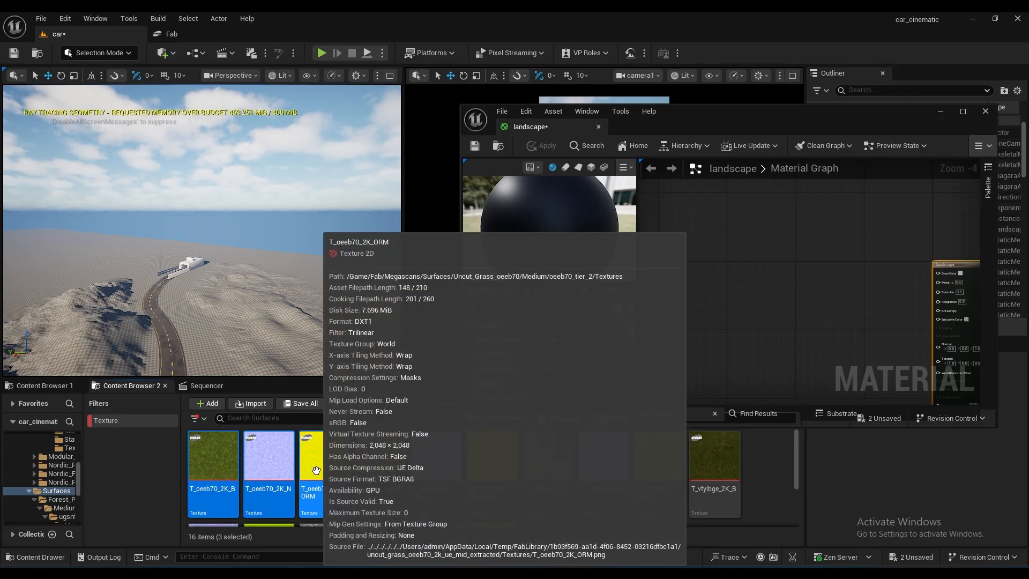
left_click_drag(316, 471, 772, 258)
left_click_drag(831, 128, 598, 131)
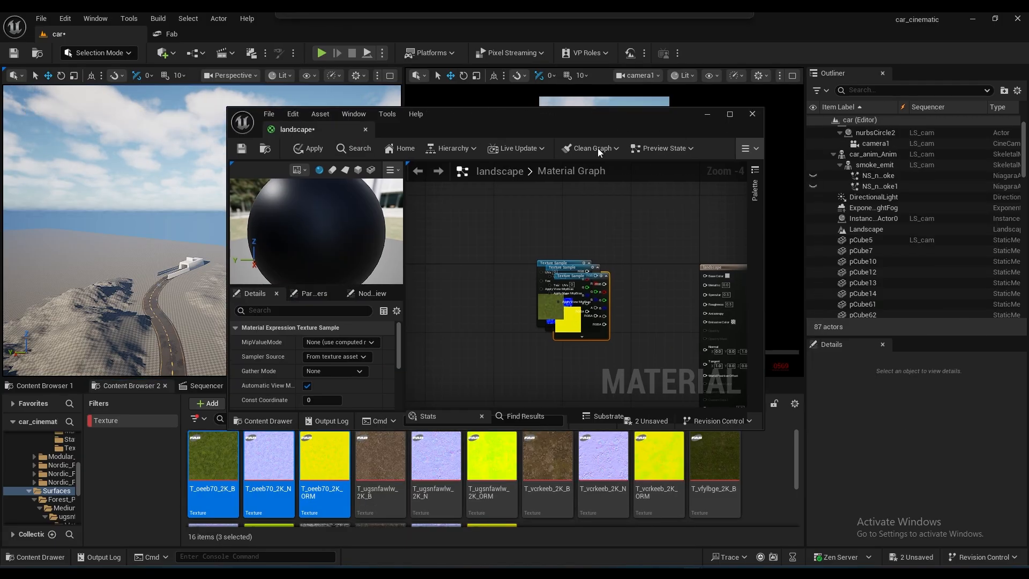
double_click(634, 120)
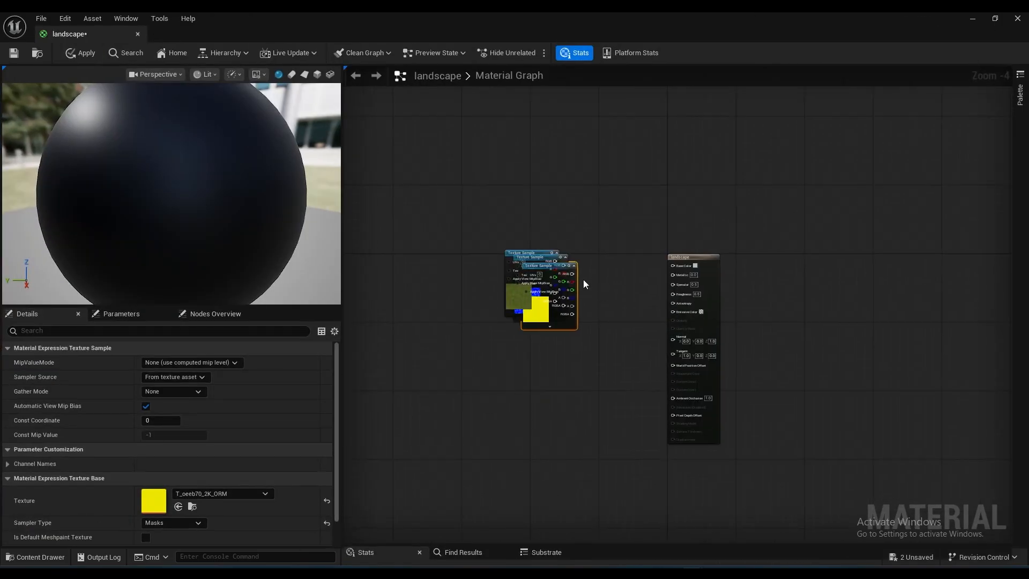
- Stack the three grass texture samples in a vertical column and move the landscape output node farther away from them
scroll(583, 284, "up", 2)
left_click_drag(517, 234, 514, 156)
left_click_drag(524, 255, 514, 365)
left_click_drag(497, 260, 524, 257)
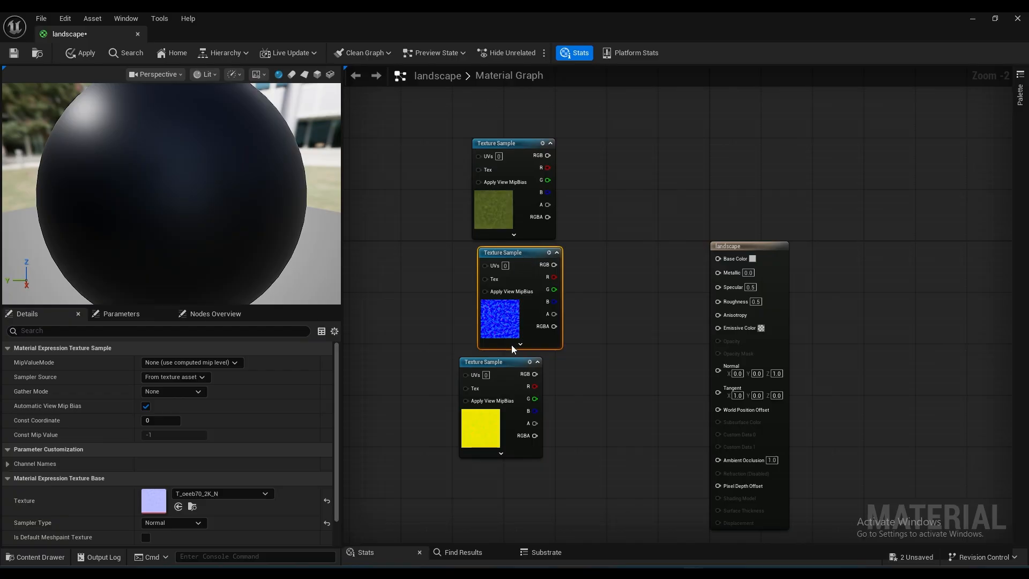
mouse_move(506, 366)
left_mouse_down()
mouse_move(533, 366)
mouse_move(526, 360)
left_mouse_up()
left_click_drag(528, 255, 521, 254)
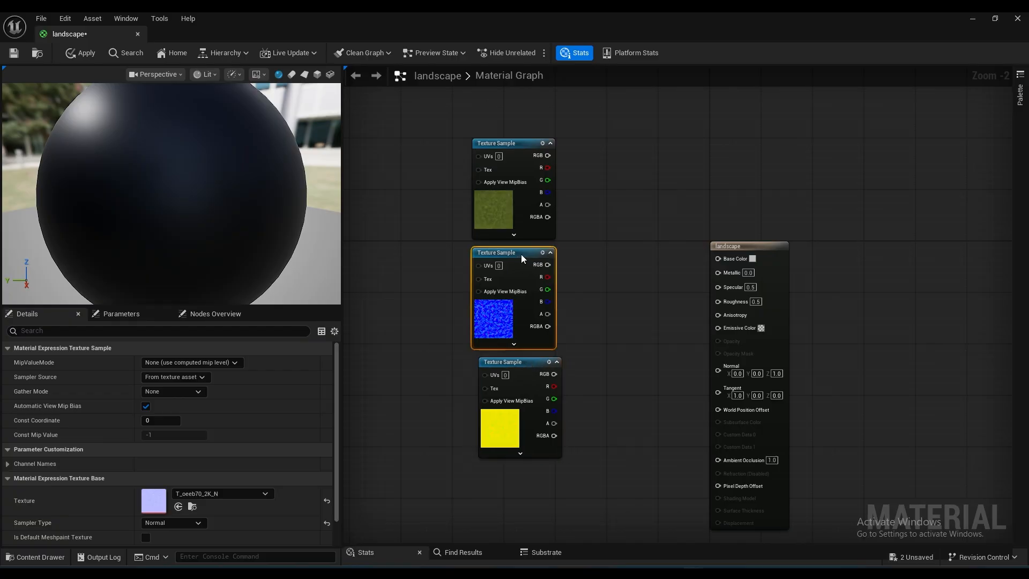
right_click_drag(597, 330, 612, 302)
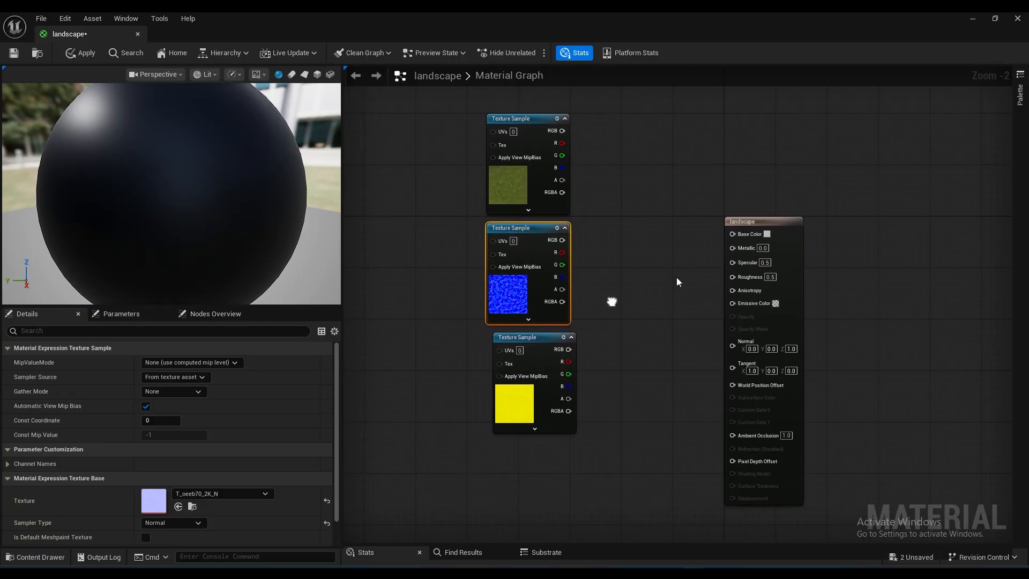
left_click_drag(748, 228, 886, 219)
right_click_drag(705, 256, 646, 263)
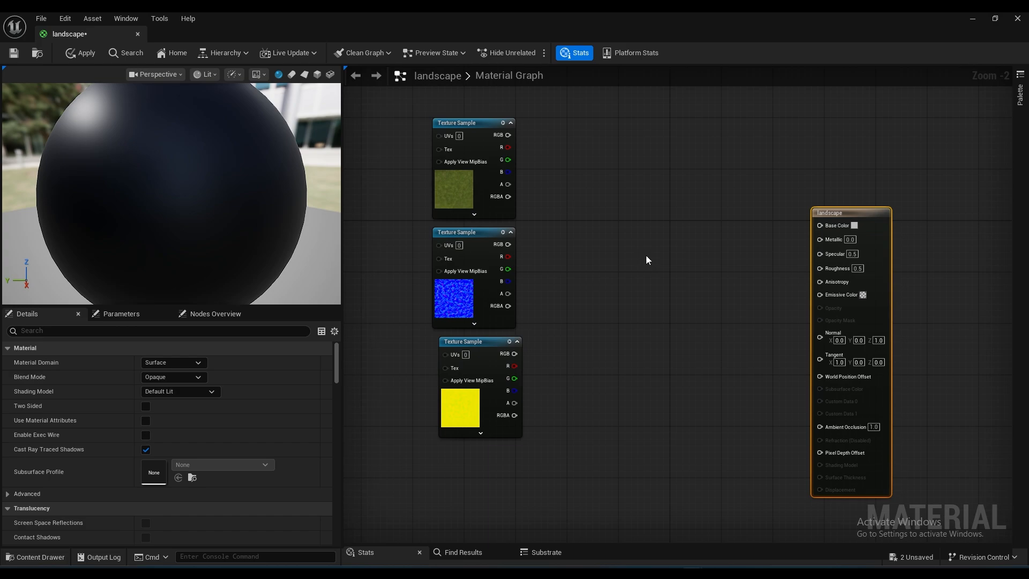
- Add a MakeMaterialAttributes node and place it between the texture samples and the landscape output node
right_click(589, 242)
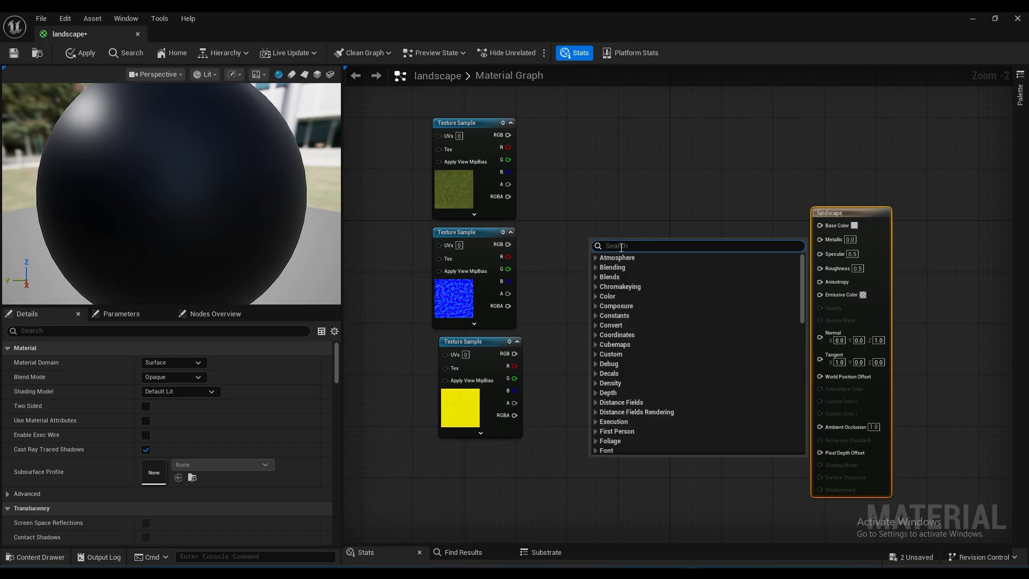
type("make")
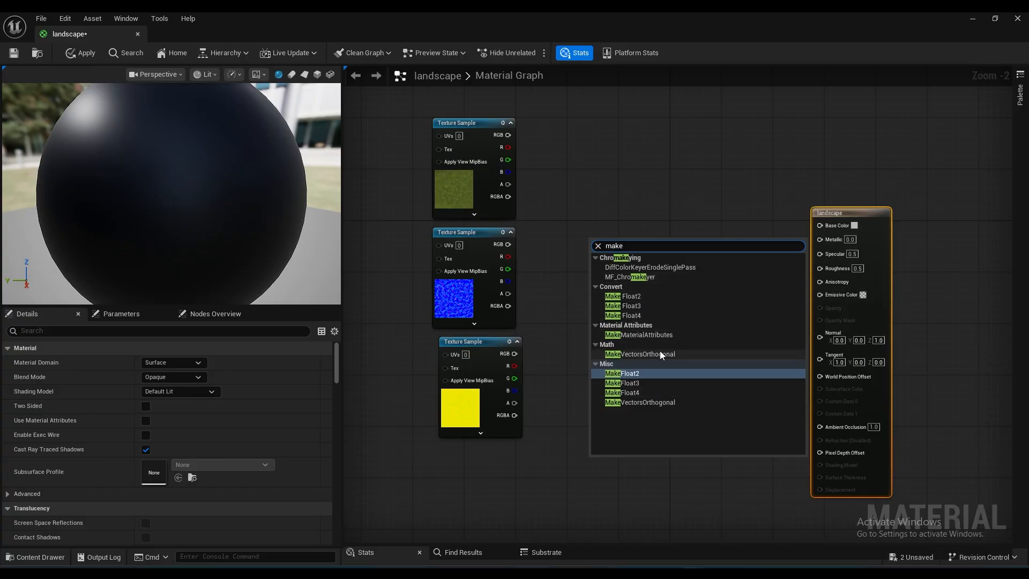
left_click(650, 336)
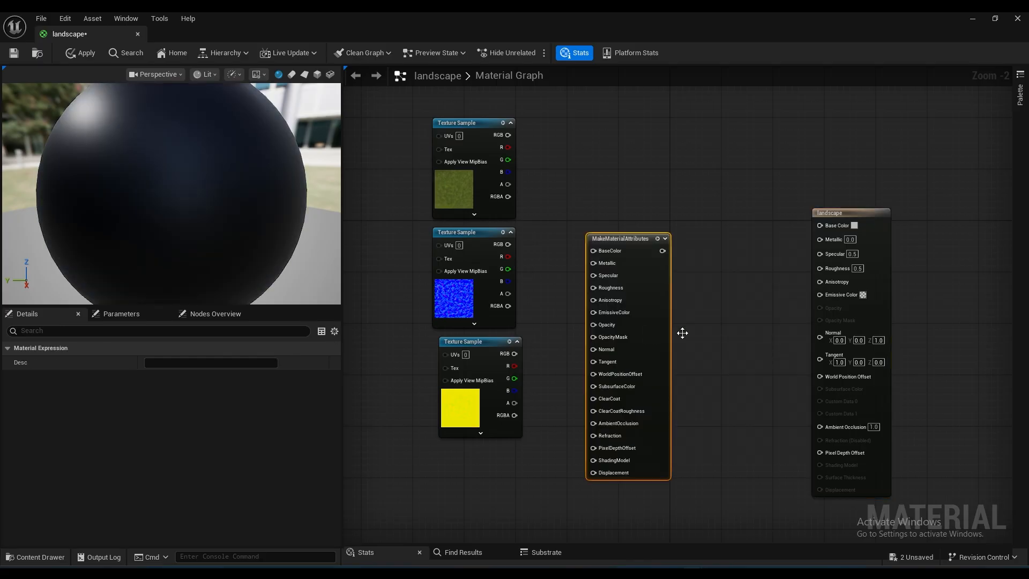
left_click_drag(645, 287, 638, 224)
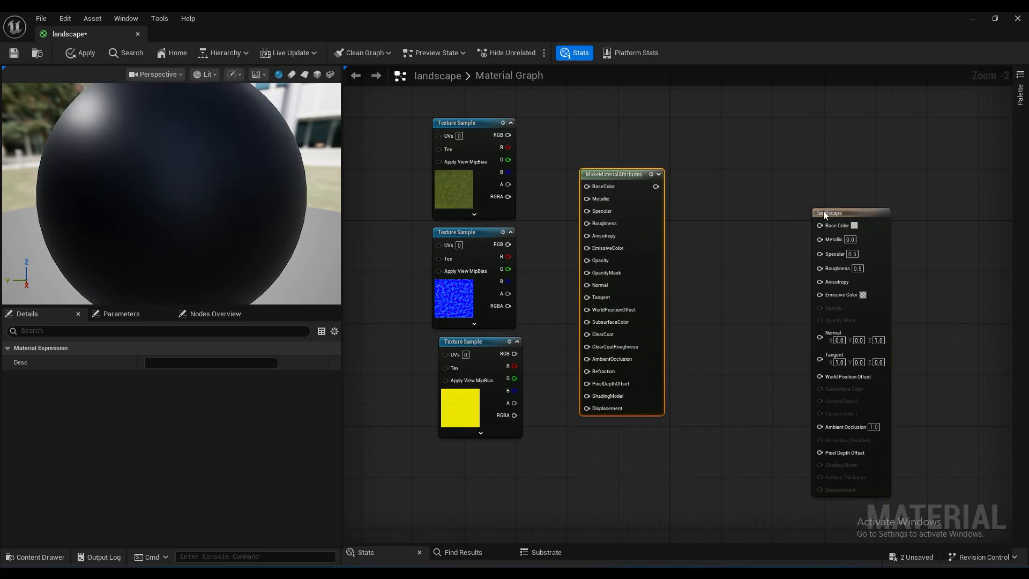
left_click_drag(824, 213, 791, 187)
left_click(635, 240)
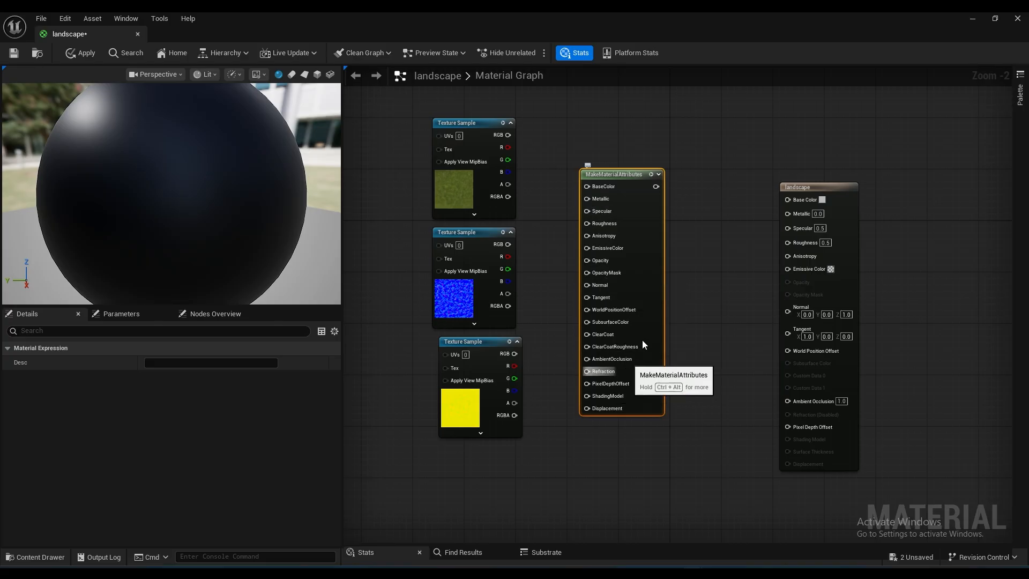
left_click_drag(618, 236, 638, 236)
right_click_drag(559, 253, 595, 274)
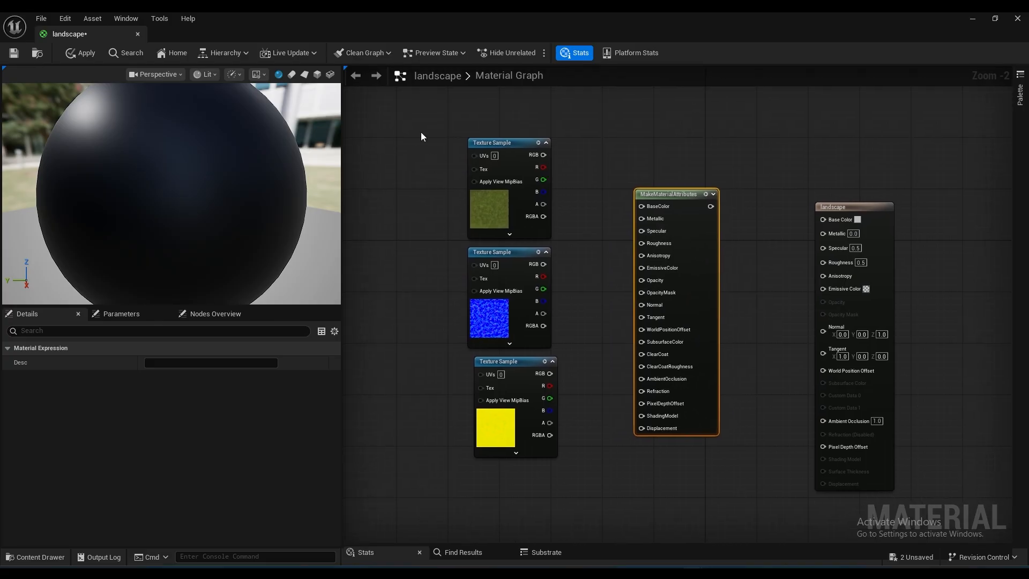
- Set the Sampler Source of all three texture samples to Shared: Wrap
left_click_drag(413, 126, 536, 456)
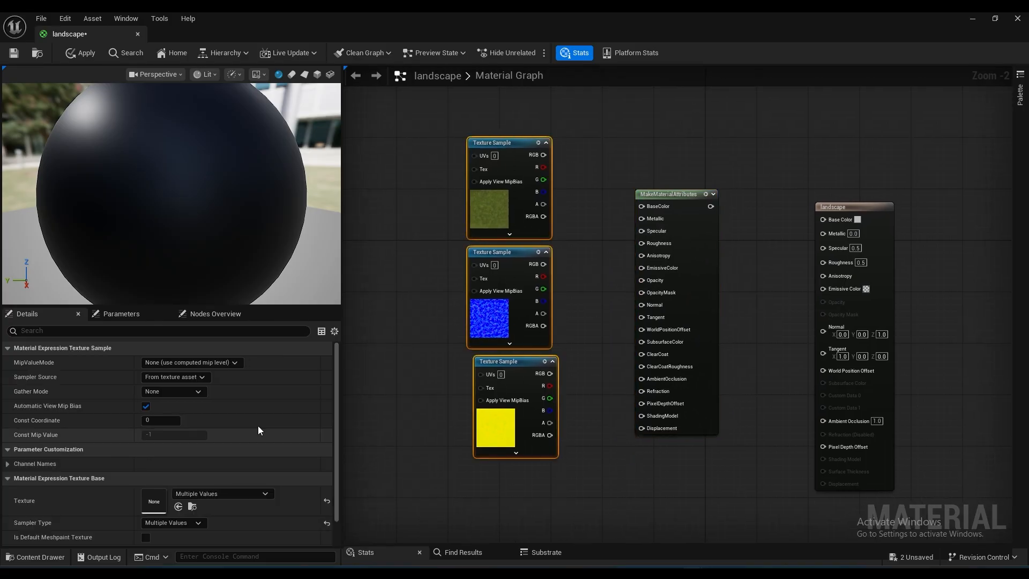
left_click(174, 377)
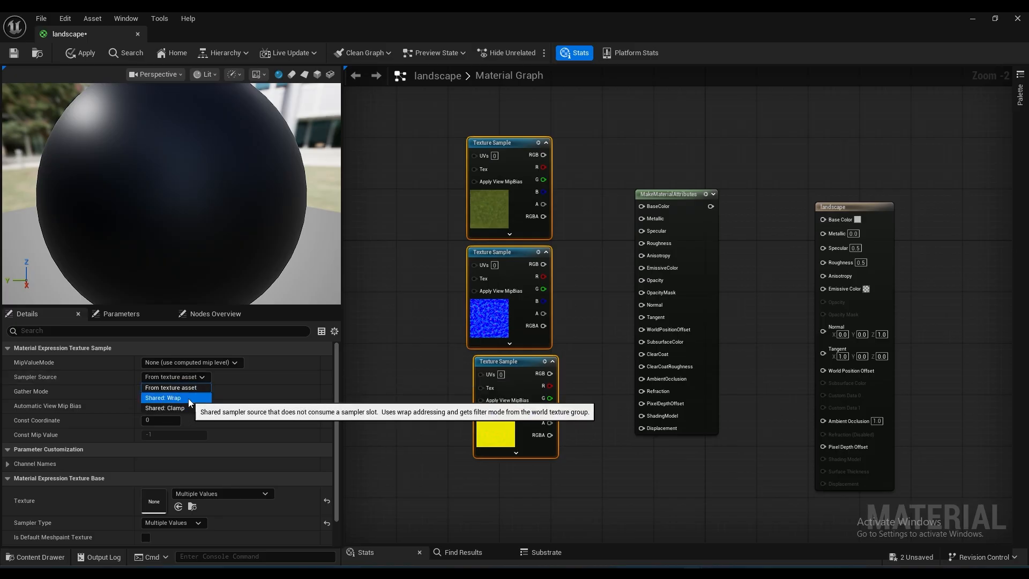
left_click(172, 399)
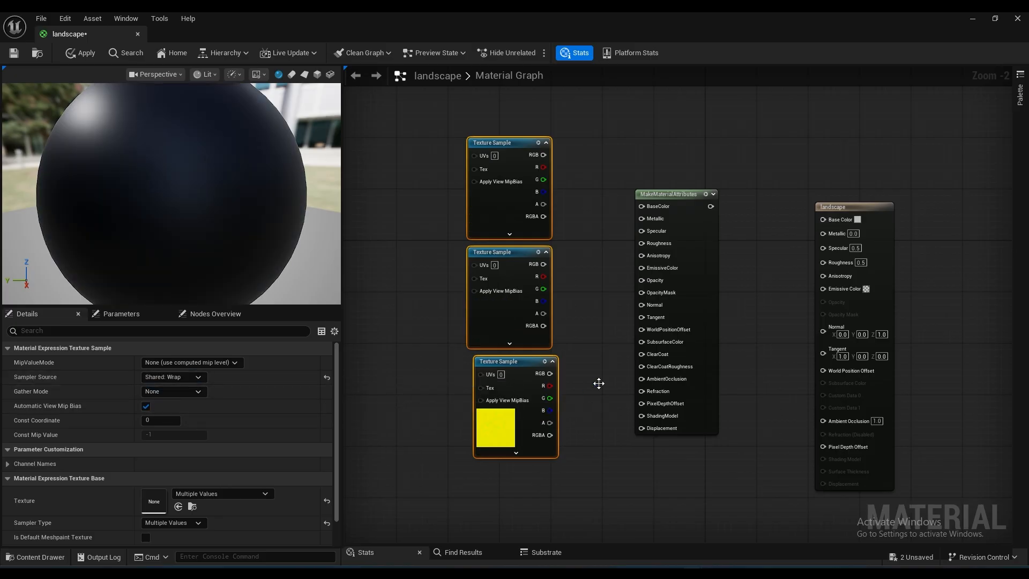
- Connect the grass color sample's RGB to BaseColor and the normal sample's RGB to Normal on MakeMaterialAttributes
right_click_drag(598, 376, 592, 388)
left_click(528, 358)
left_click(528, 374)
left_click_drag(552, 183, 598, 261)
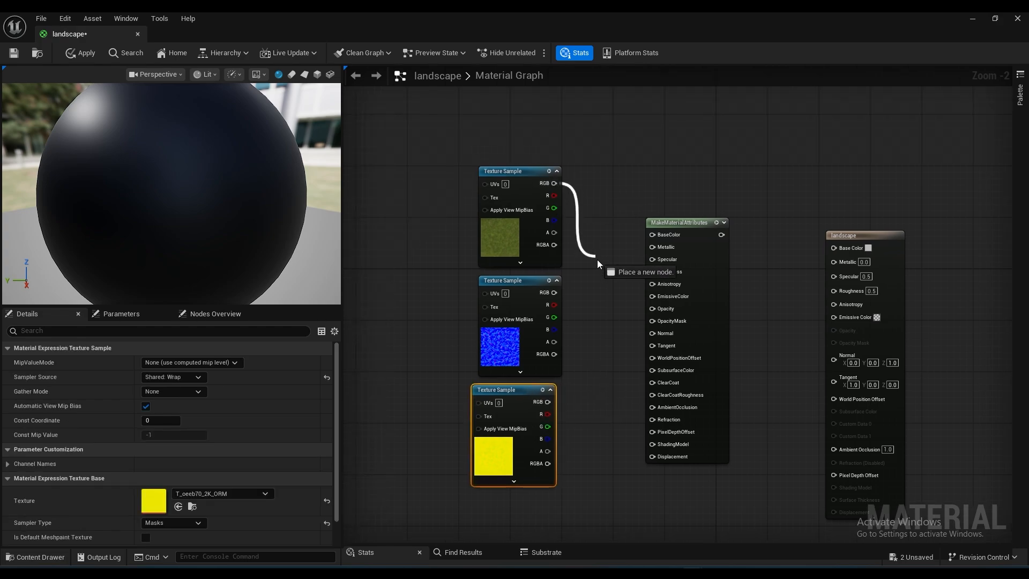
left_click_drag(655, 239, 654, 237)
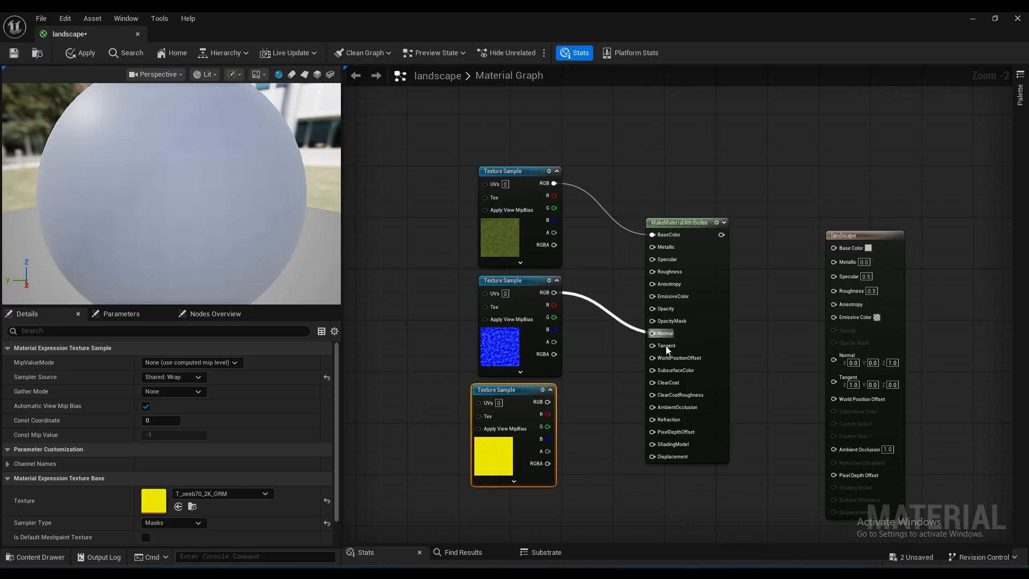
- Connect the ORM sample's R output to AmbientOcclusion and its G output to Roughness on MakeMaterialAttributes
right_click_drag(556, 414, 513, 386)
left_click_drag(501, 389, 539, 388)
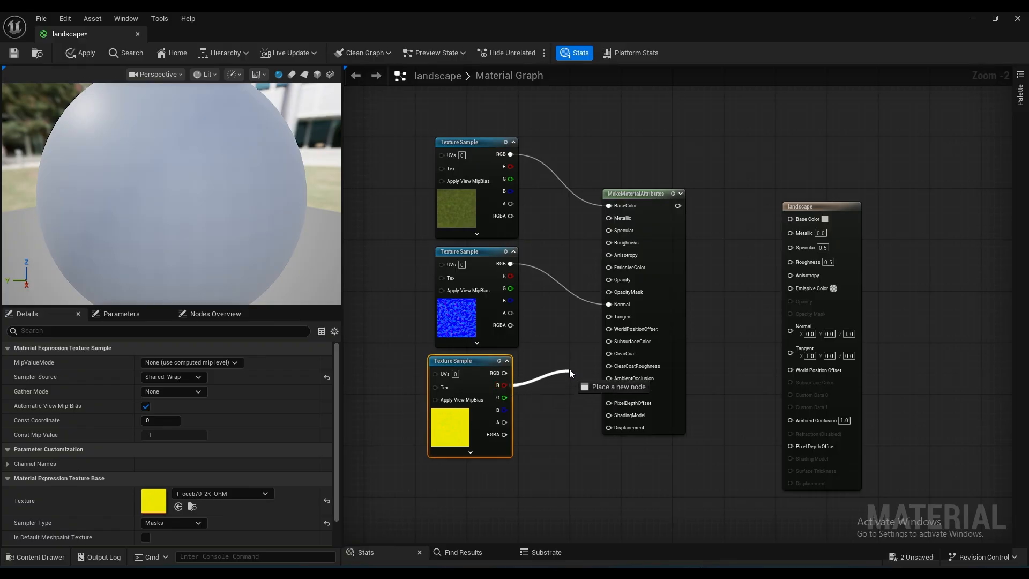
left_click_drag(573, 351, 580, 419)
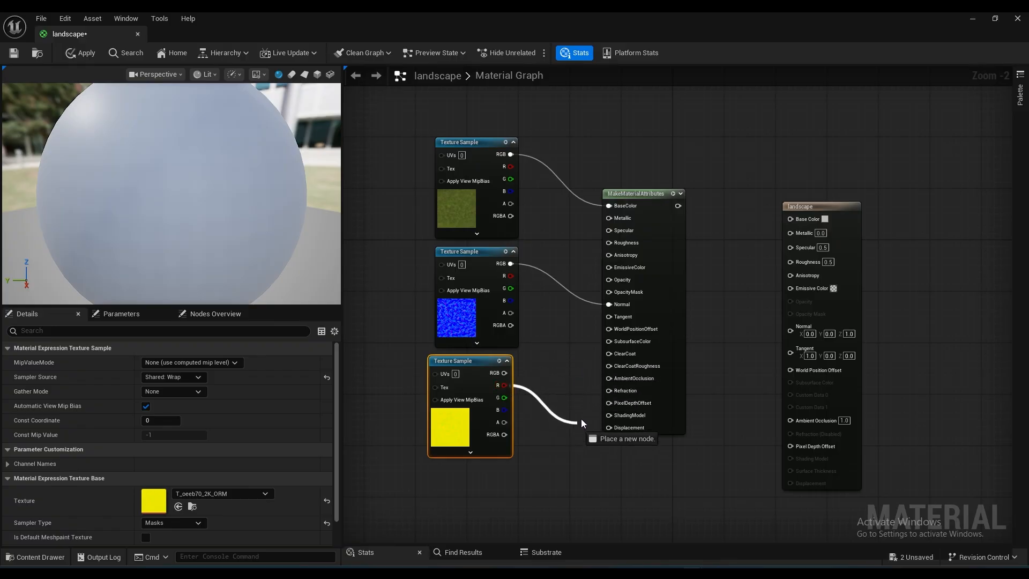
left_click_drag(613, 379, 613, 379)
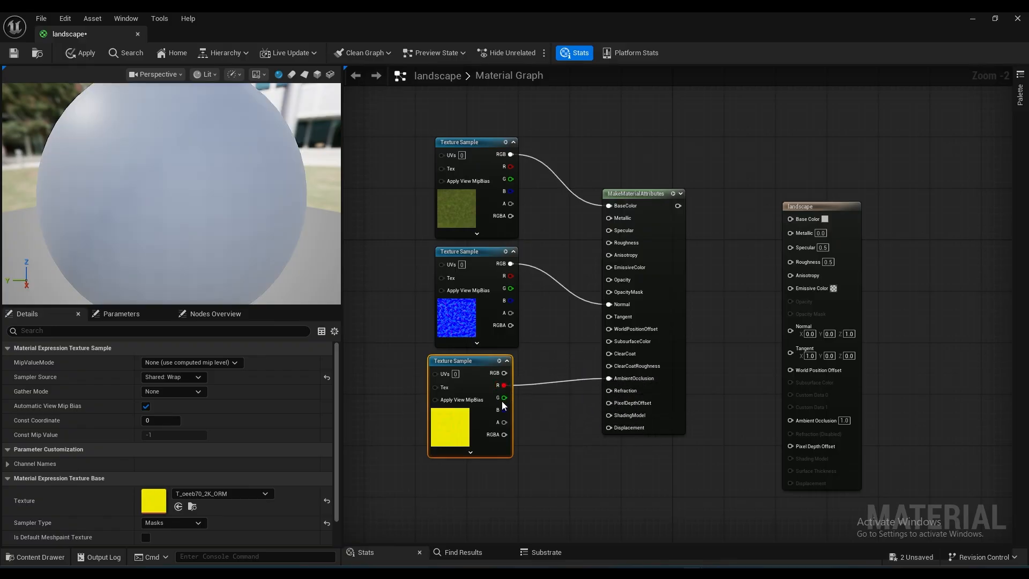
left_click_drag(504, 397, 580, 402)
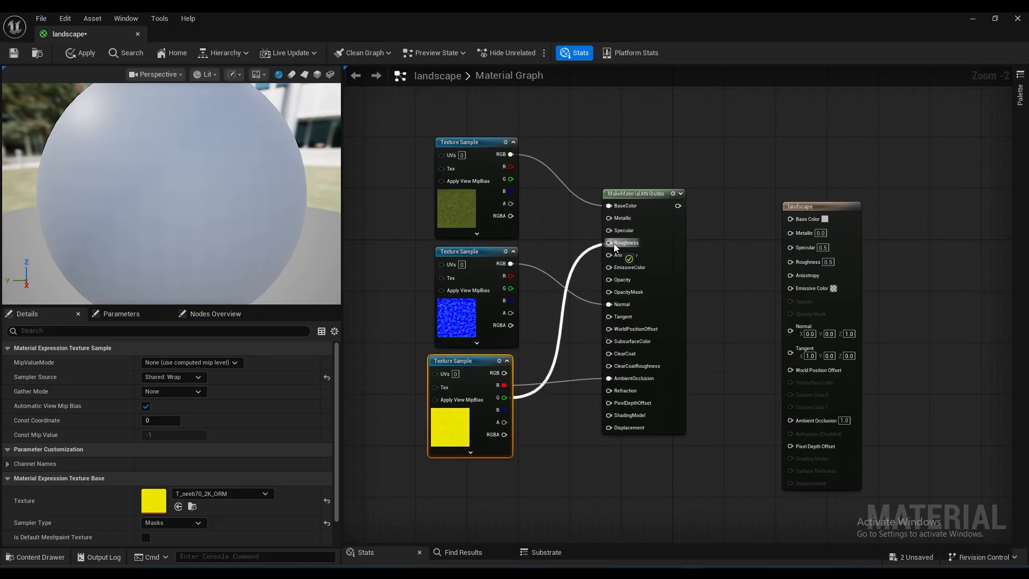
left_click_drag(618, 247, 618, 247)
scroll(706, 292, "down", 2)
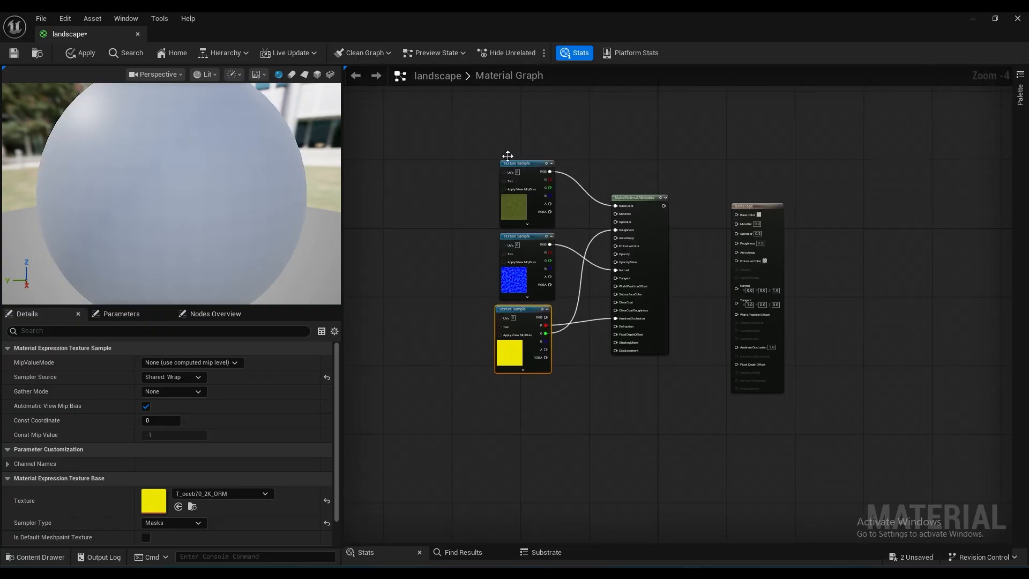
left_click_drag(482, 142, 639, 365)
right_click_drag(650, 329, 576, 334)
left_click(644, 375)
scroll(608, 338, "down", 2)
scroll(630, 239, "up", 3)
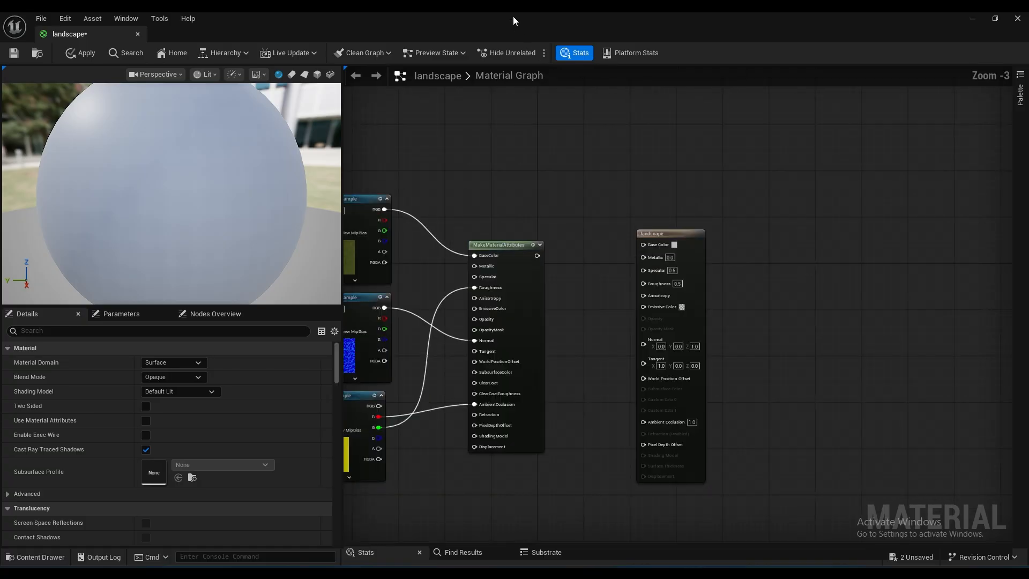
- Restore the material editor to a floating window and shift the grass samples and MakeMaterialAttributes node upward, farther from the output node
double_click(513, 16)
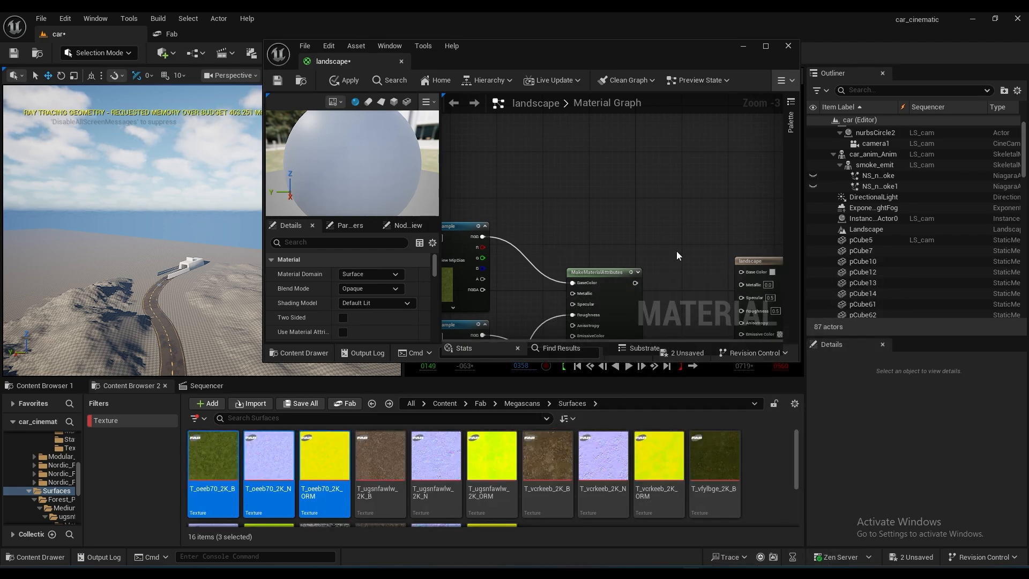
right_click_drag(677, 255, 699, 151)
scroll(696, 263, "down", 2)
right_click_drag(677, 262, 676, 232)
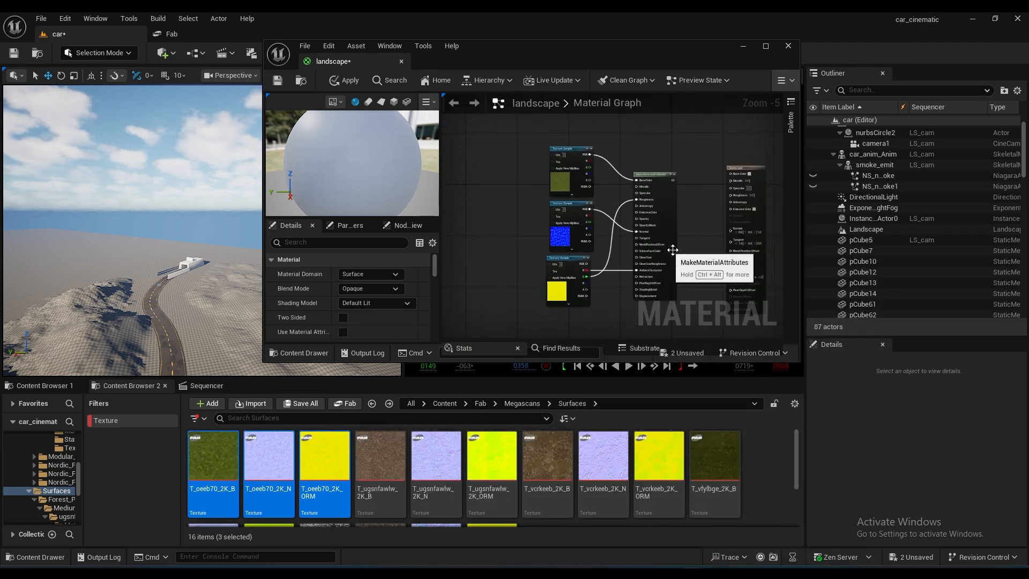
right_click_drag(698, 282, 643, 178)
scroll(650, 229, "down", 1)
right_click_drag(630, 243, 613, 256)
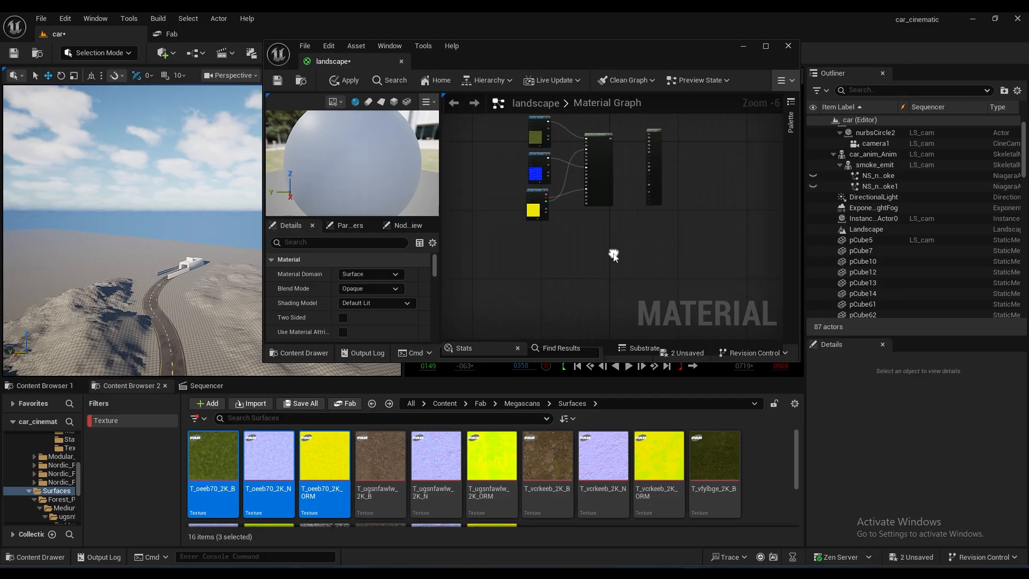
left_click_drag(525, 161, 518, 137)
left_click_drag(595, 172, 582, 153)
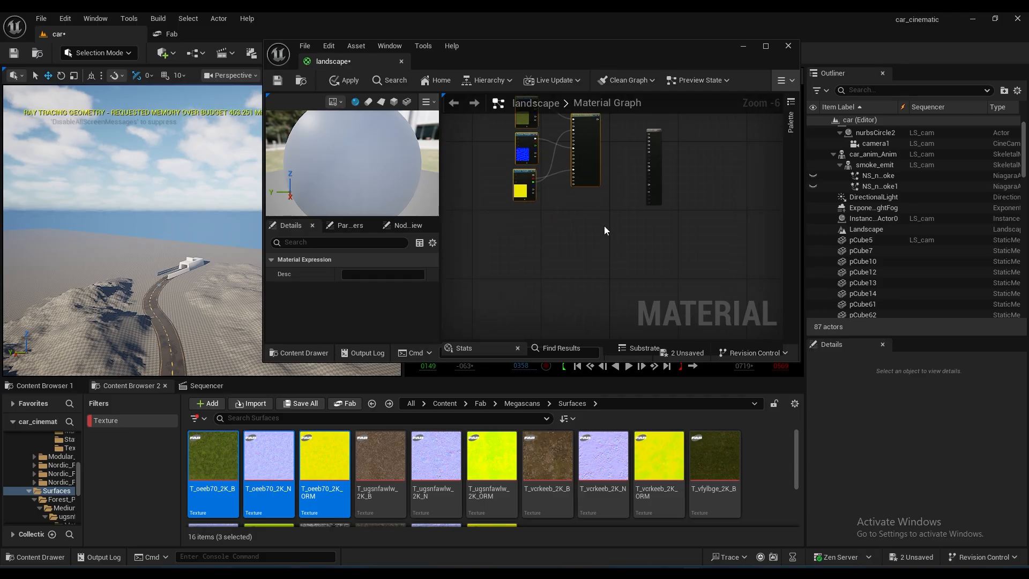
right_click_drag(610, 246, 614, 227)
left_click(614, 228)
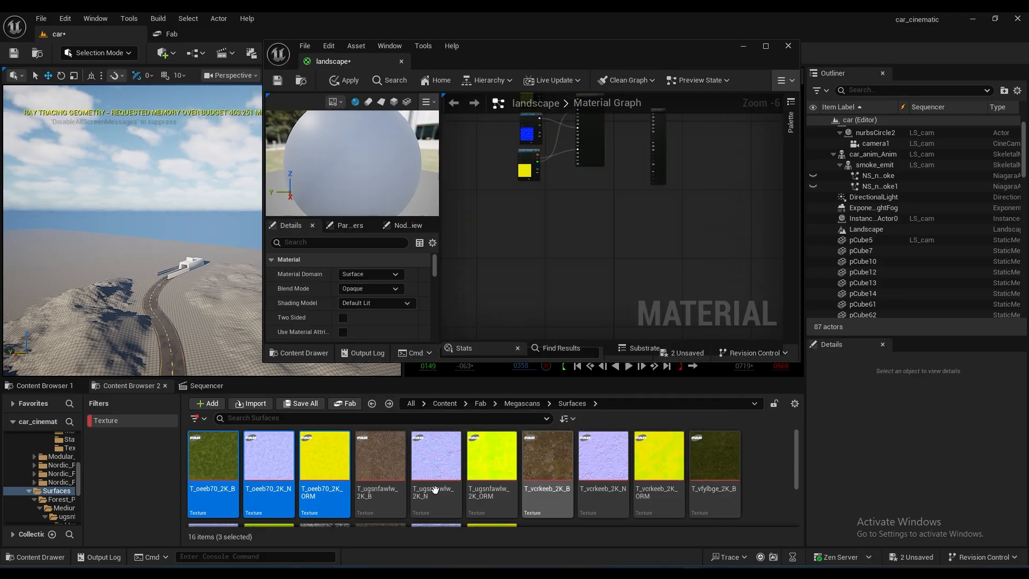
- Add the T_ugsnfawlw_2K_B, T_ugsnfawlw_2K_N and T_ugsnfawlw_2K_ORM textures below the grass group and stack their samples in a column
left_click(383, 470)
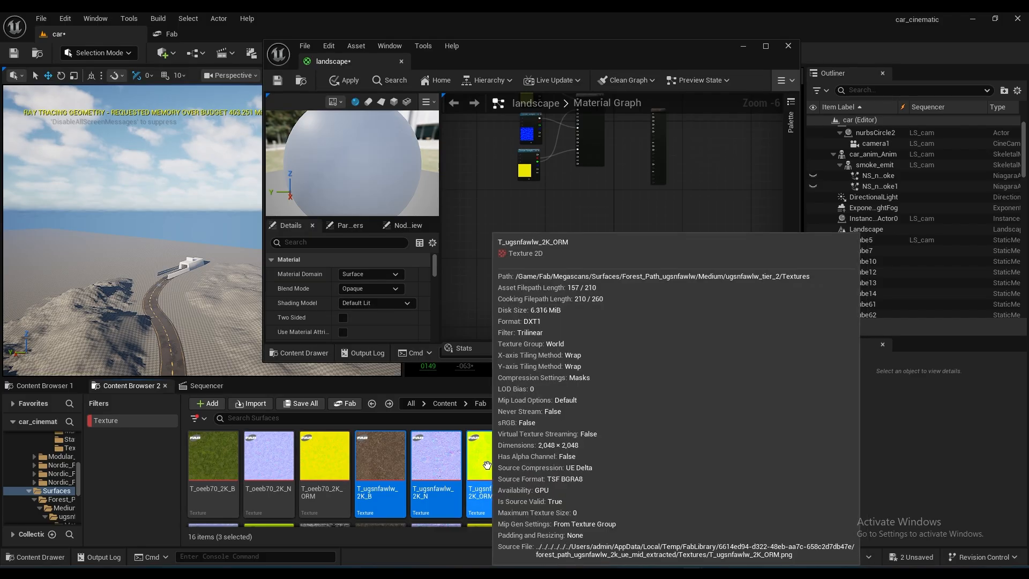
left_click(486, 472, "ctrl")
left_click_drag(486, 472, 516, 171)
scroll(554, 247, "up", 3)
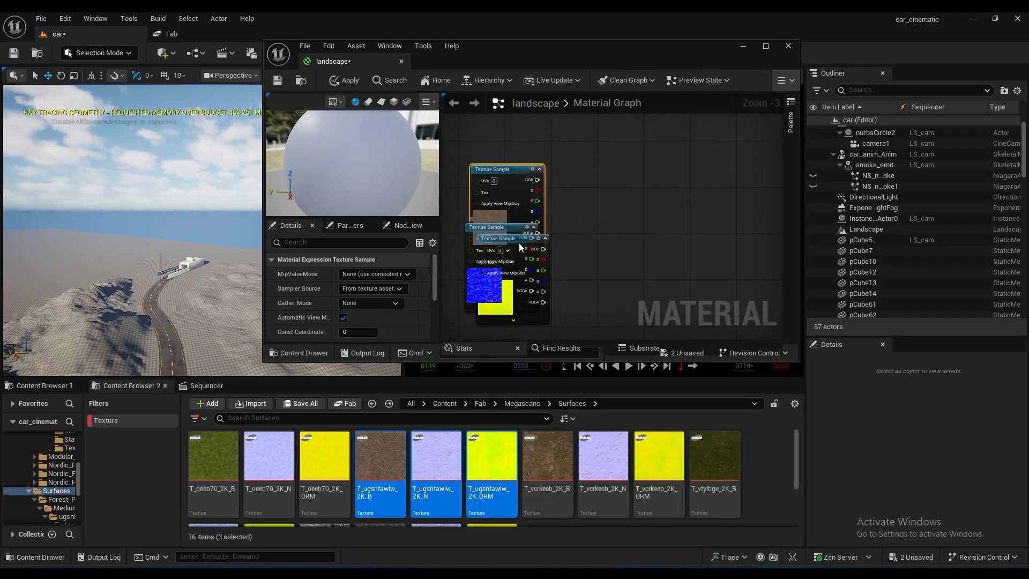
left_click_drag(519, 242, 506, 307)
scroll(589, 257, "down", 2)
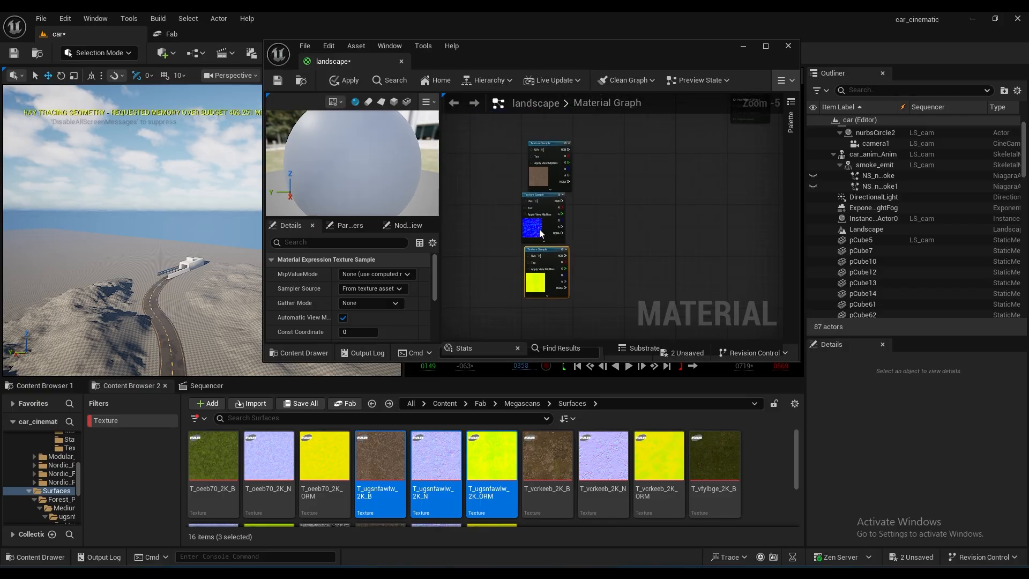
left_click_drag(540, 231, 546, 232)
- Add the T_vcrkeeb_2K_B, T_vcrkeeb_2K_N and T_vcrkeeb_2K_ORM textures below the T_ugsnfawlw group and stack their samples in a column
right_click_drag(601, 279, 551, 211)
scroll(564, 209, "down", 2)
left_click(554, 456)
left_click(656, 476, "shift")
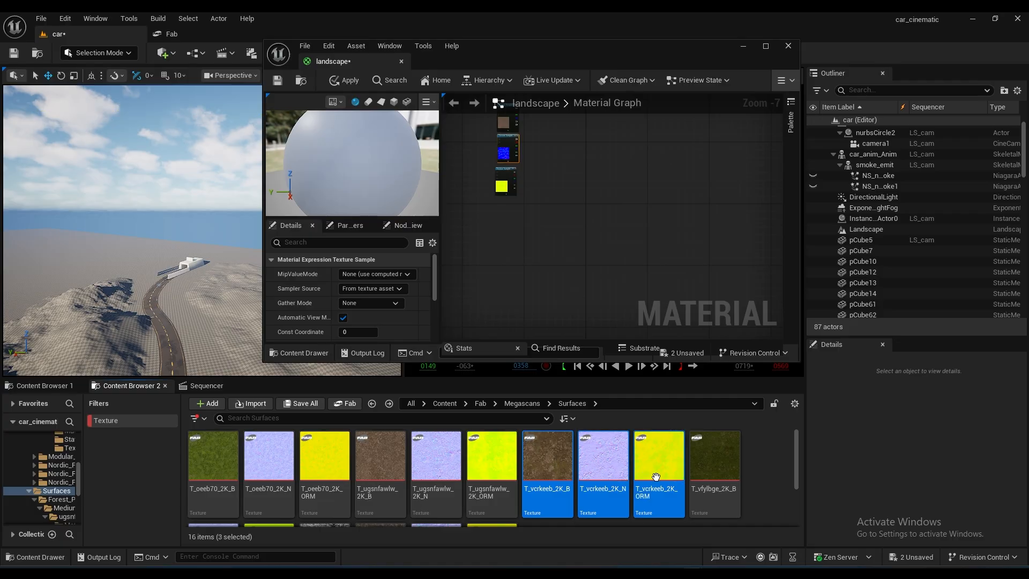
left_click_drag(656, 477, 544, 274)
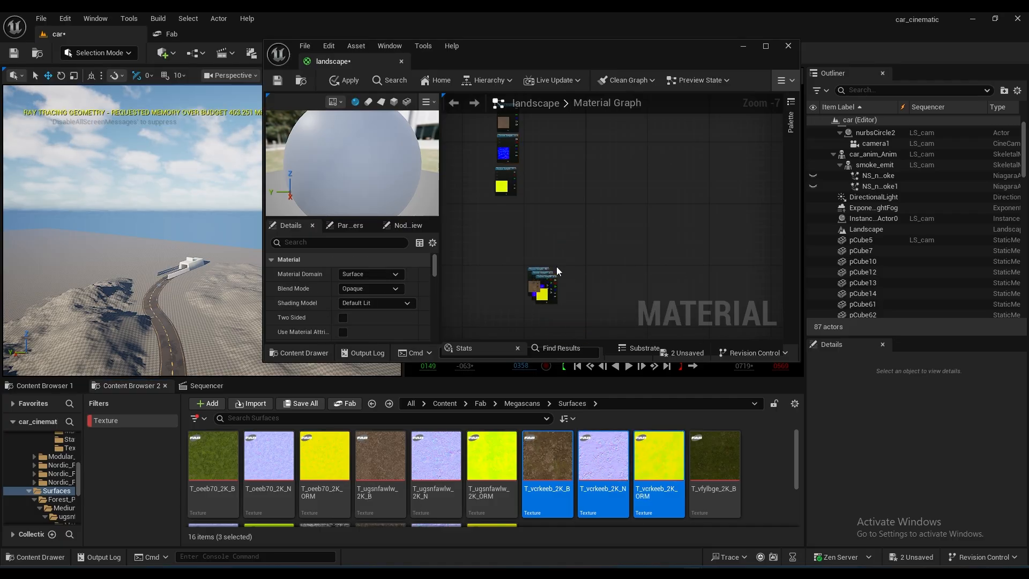
scroll(541, 269, "up", 2)
right_click_drag(554, 278, 574, 245)
left_click_drag(563, 236, 514, 158)
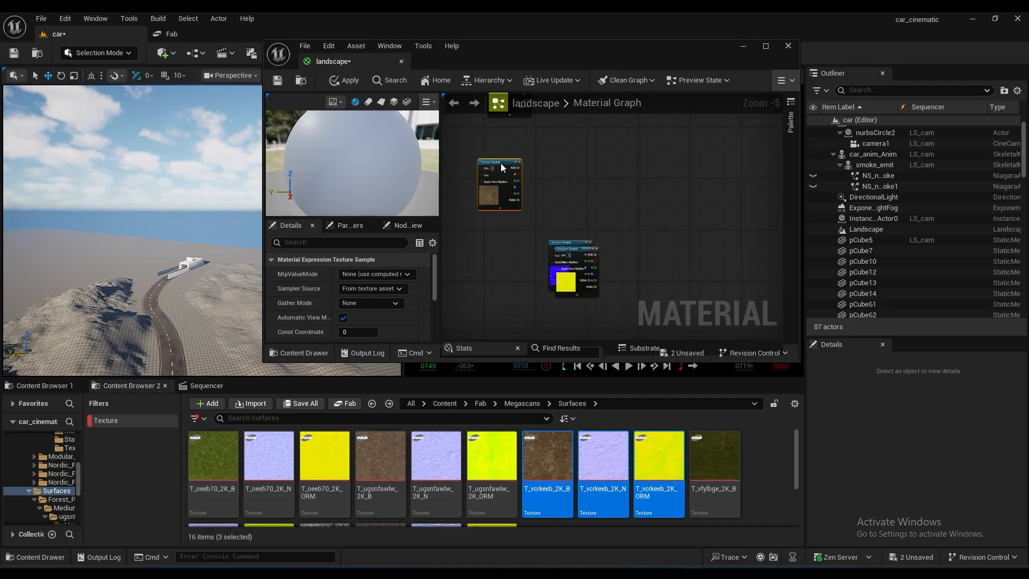
left_click_drag(568, 243, 497, 220)
left_click_drag(573, 250, 495, 274)
- Add the T_vfylbge_2K_B, T_vfylbge_2K_N and T_vfylbge_2K_ORM textures below the T_vcrkeeb group and stack their samples in a column
right_click_drag(590, 318, 599, 187)
scroll(599, 188, "down", 2)
scroll(725, 459, "down", 1)
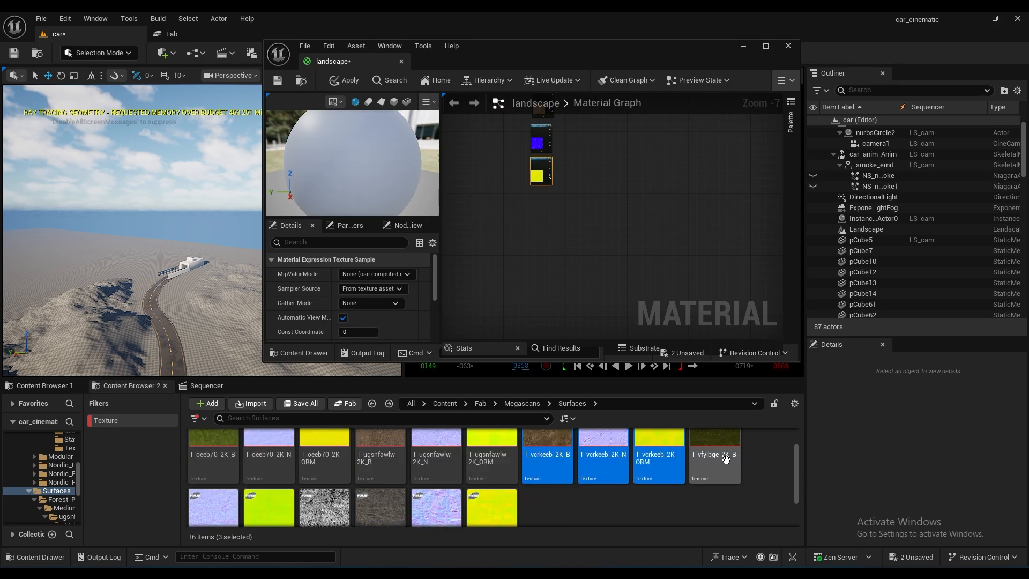
left_click(723, 460)
left_click(269, 508, "shift")
left_click_drag(714, 458, 522, 162)
scroll(571, 264, "up", 3)
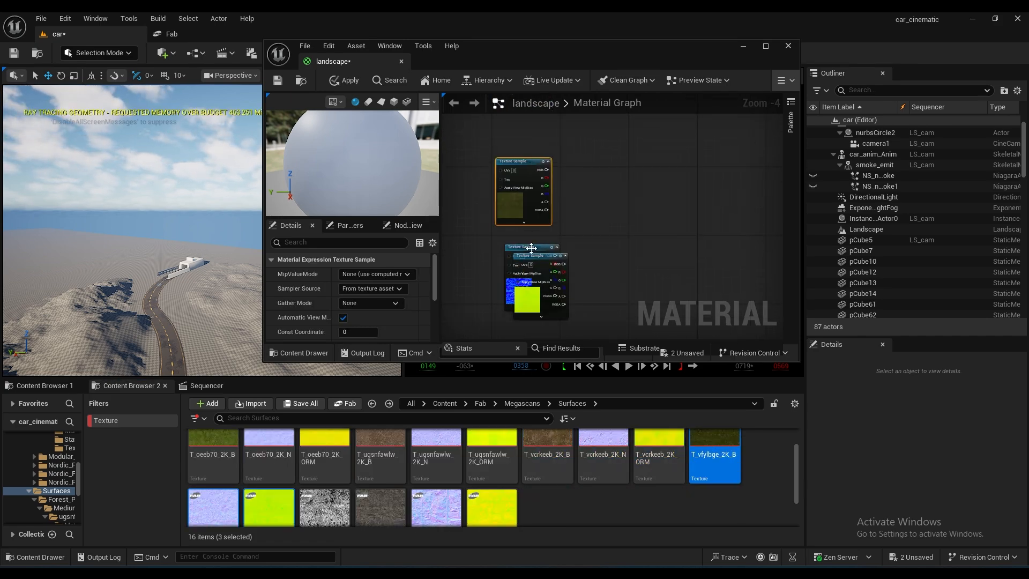
left_click_drag(531, 248, 523, 232)
left_click_drag(538, 259, 517, 303)
- Add the T_vlcpcbc_2K_B, T_vlcpcbc_2K_N and T_vlcpcbc_2K_ORM textures below the T_vfylbge group and stack their samples in a column
scroll(593, 323, "down", 3)
right_click_drag(592, 323, 550, 152)
scroll(423, 472, "down", 2)
left_click(387, 498)
left_click(509, 514, "shift")
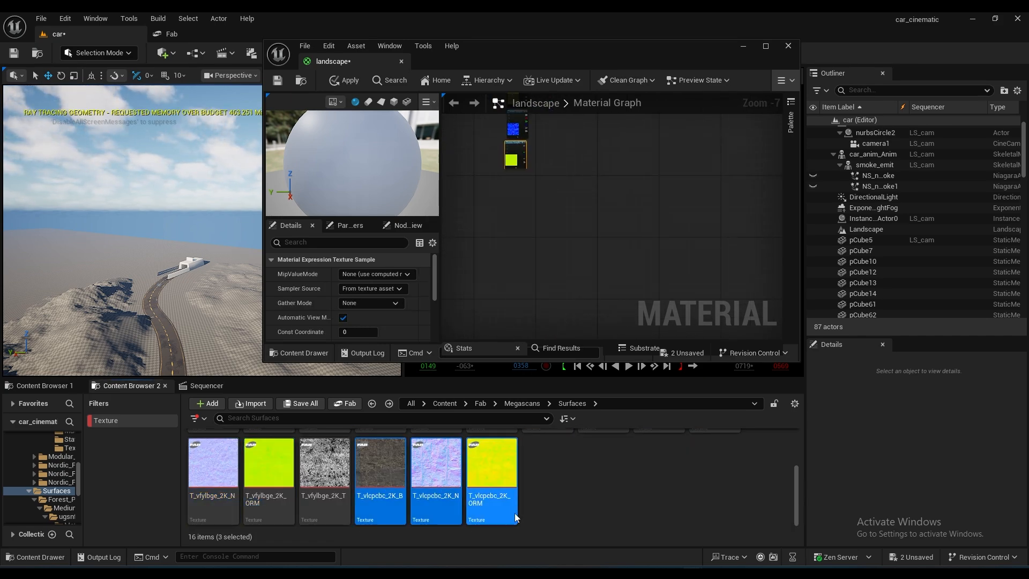
left_click_drag(516, 517, 517, 302)
scroll(516, 271, "up", 2)
left_click_drag(514, 245, 514, 241)
- Minimize the material editor and search the Fab marketplace for "rock", showing only free products
left_click_drag(547, 57, 541, 336)
left_click(172, 35)
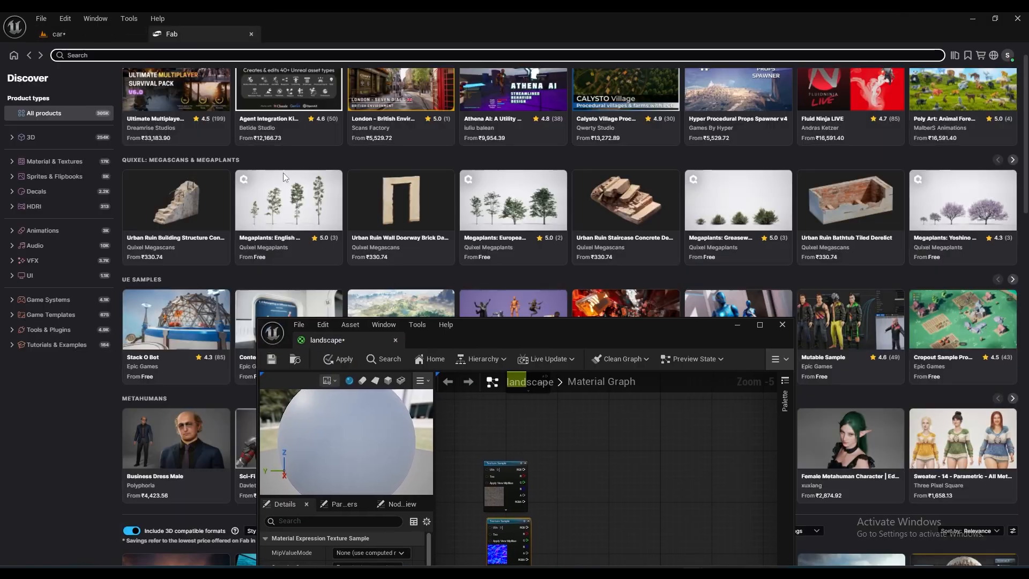
left_click(737, 325)
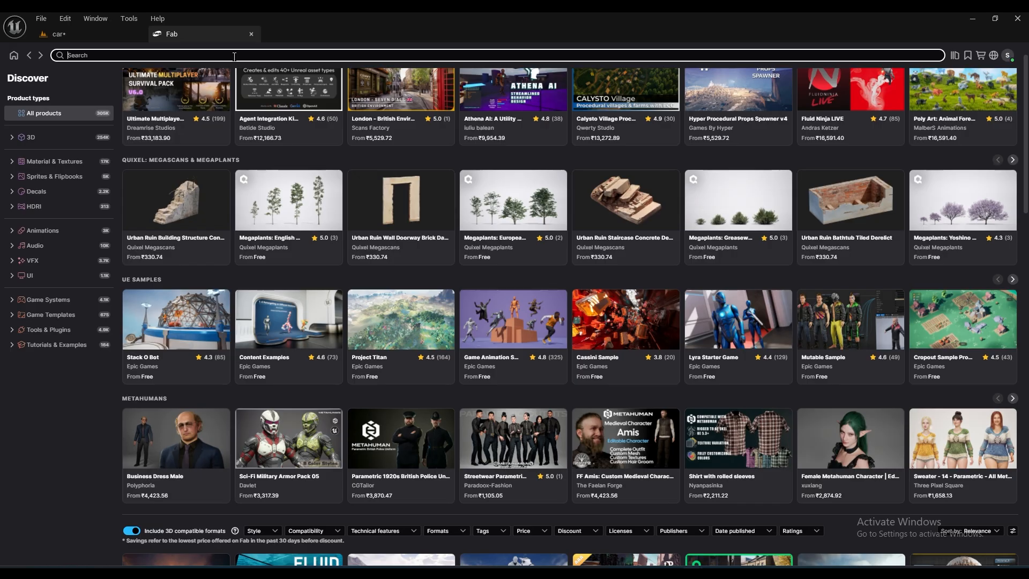
type("rock")
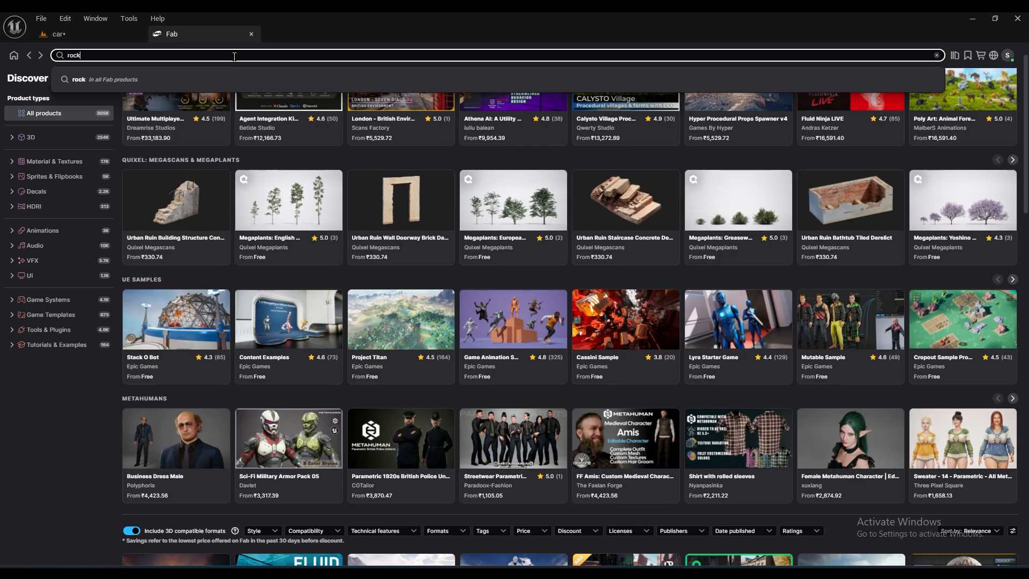
left_click(232, 80)
left_click(524, 101)
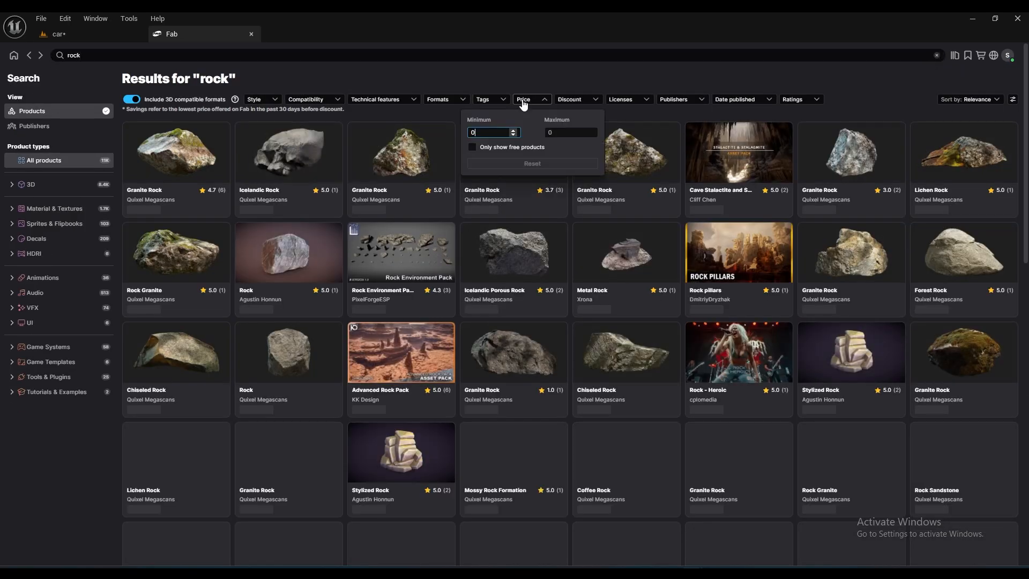
left_click(494, 150)
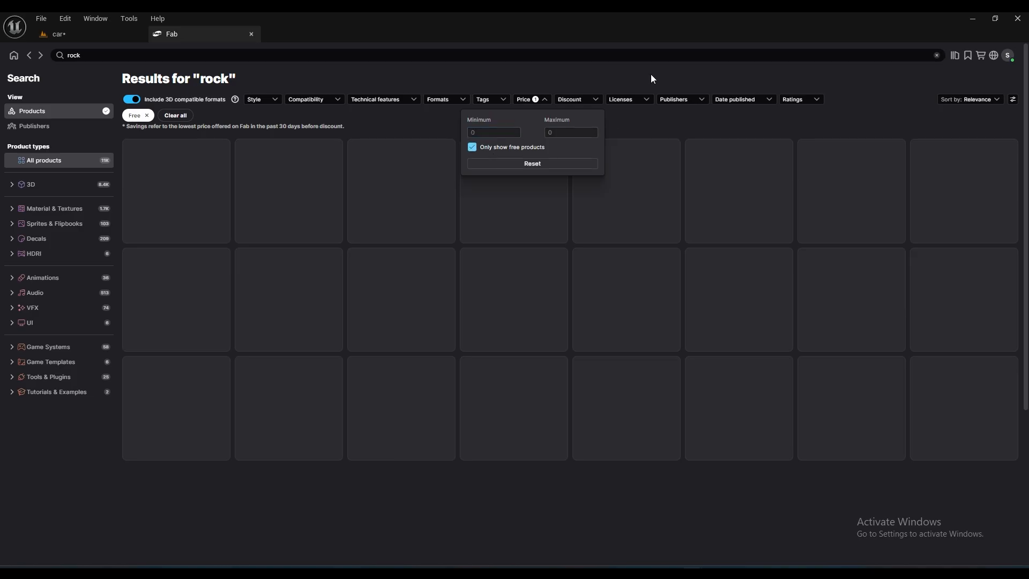
left_click(615, 150)
- Narrow the rock results to Material & Textures, open the Mine Rock Wall surface and view its second preview image
scroll(570, 300, "down", 10)
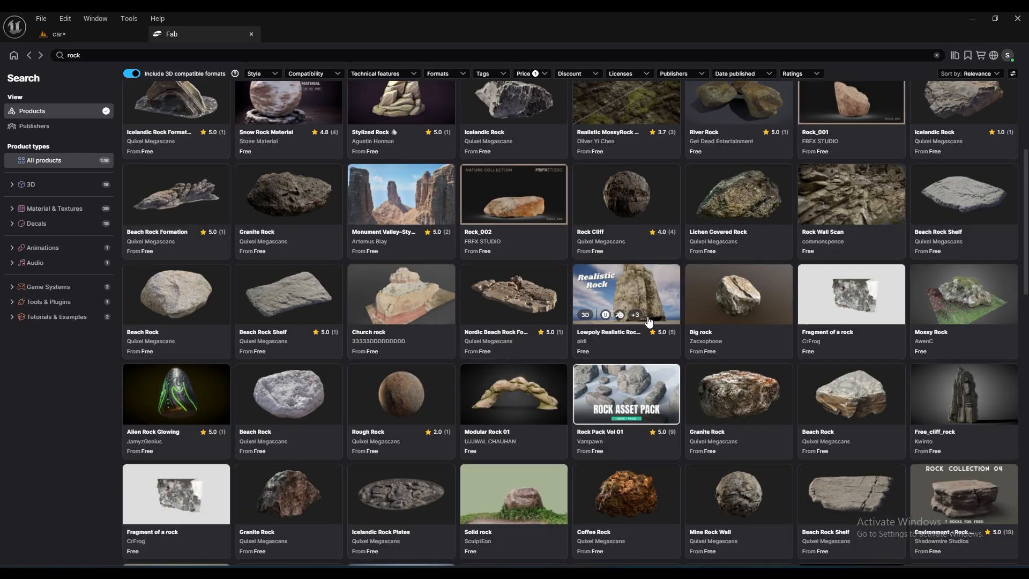
left_click(59, 209)
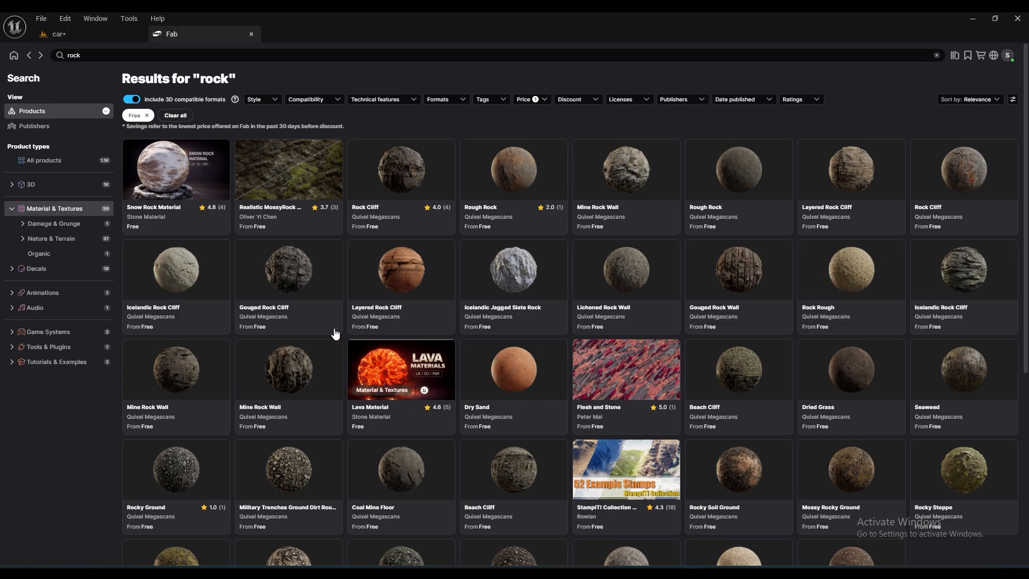
scroll(375, 376, "down", 3)
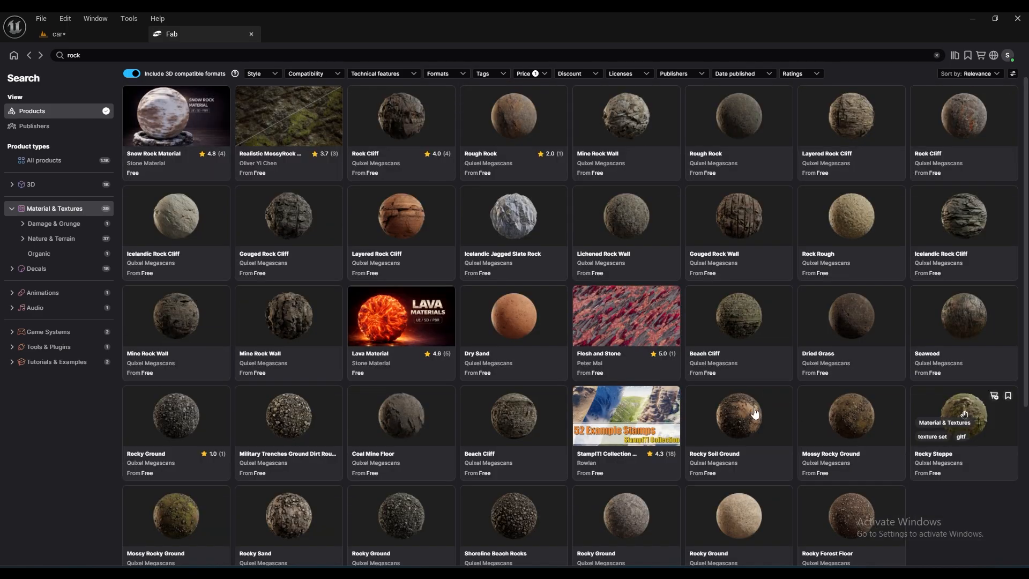
scroll(536, 397, "up", 3)
left_click(335, 386)
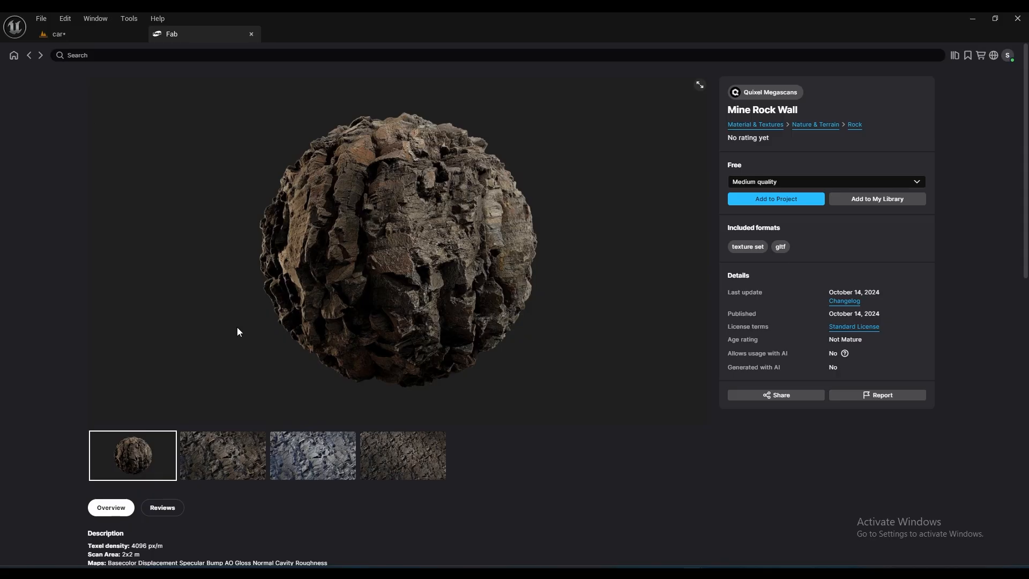
left_click(232, 453)
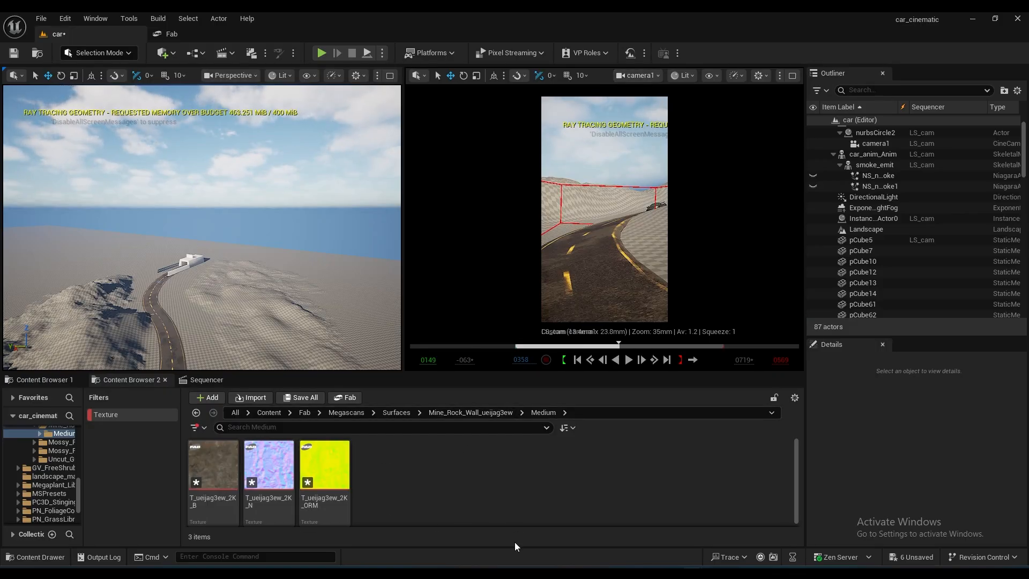
- Bring back the landscape material editor and delete the three T_vlcpcbc texture samples at the end of the graph
mouse_move(695, 569)
left_click(767, 533)
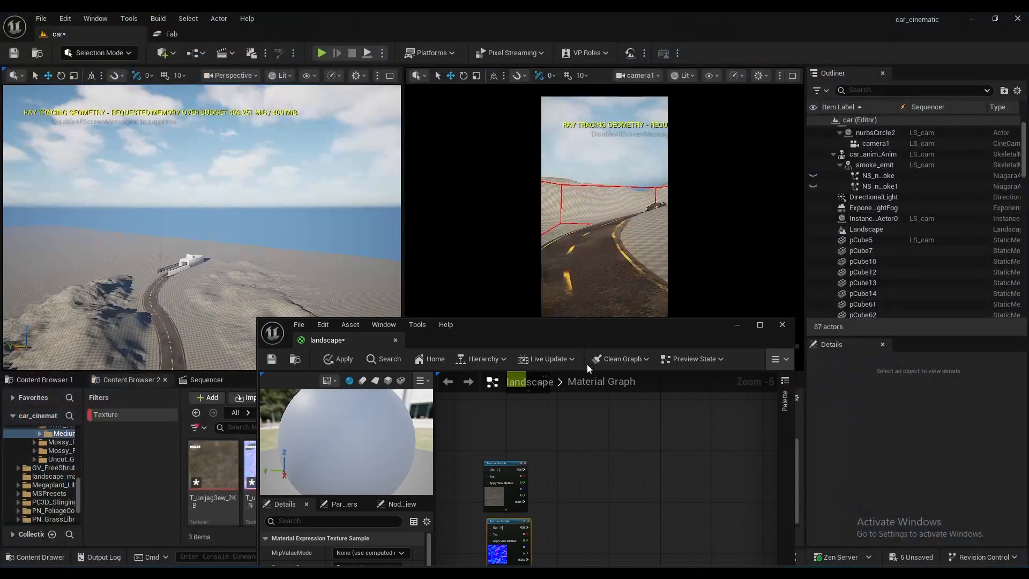
left_click_drag(600, 336, 619, 146)
right_click_drag(622, 378, 574, 388)
scroll(587, 327, "down", 4)
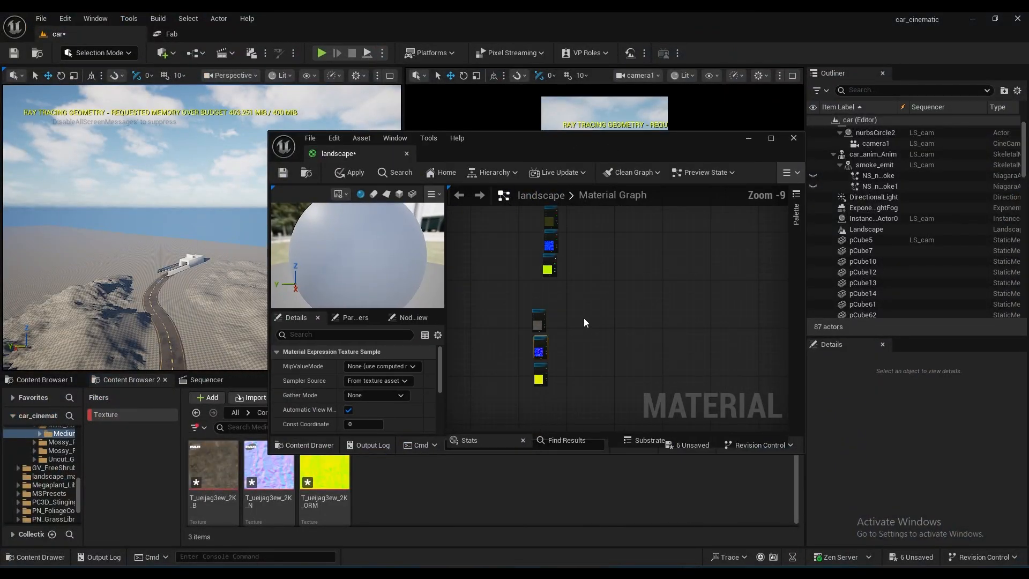
right_click_drag(584, 321, 601, 415)
scroll(586, 337, "up", 4)
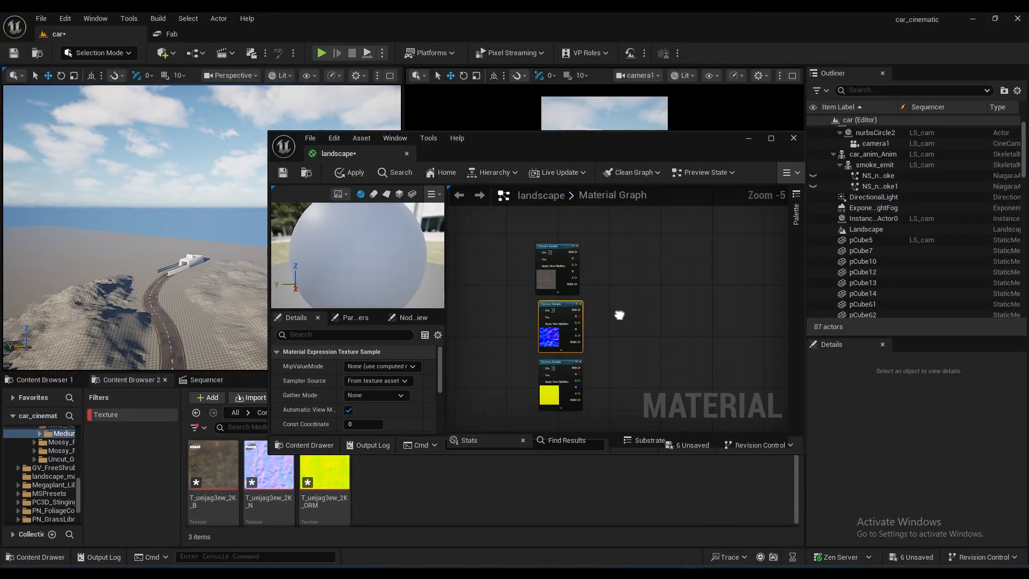
left_click_drag(513, 265, 648, 417)
key("Delete")
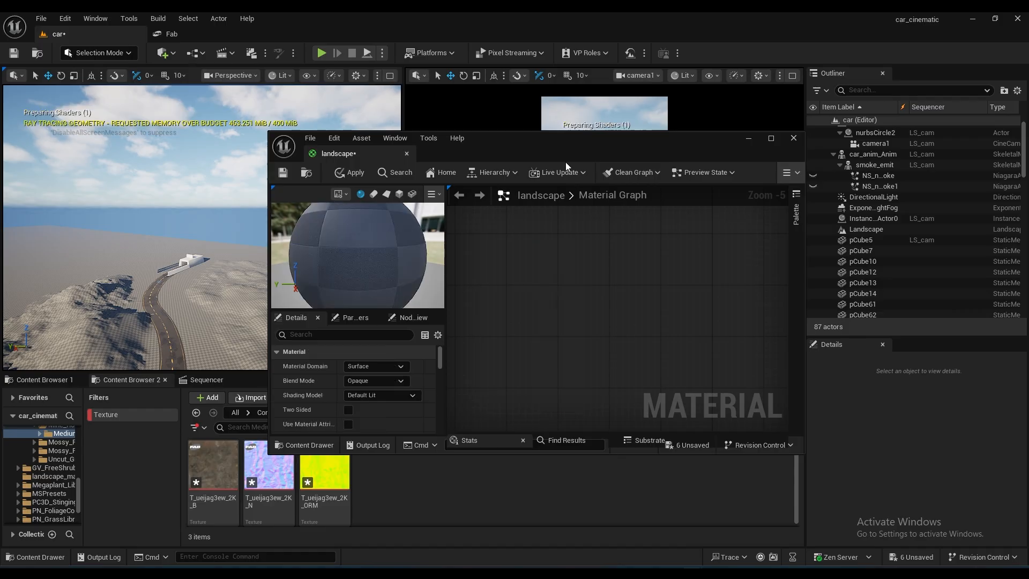
- Add the T_ueijag3ew_2K_B, T_ueijag3ew_2K_N and T_ueijag3ew_2K_ORM textures to the graph and stack their samples below the T_vfylbge group
left_click_drag(535, 153, 705, 119)
left_click(322, 471)
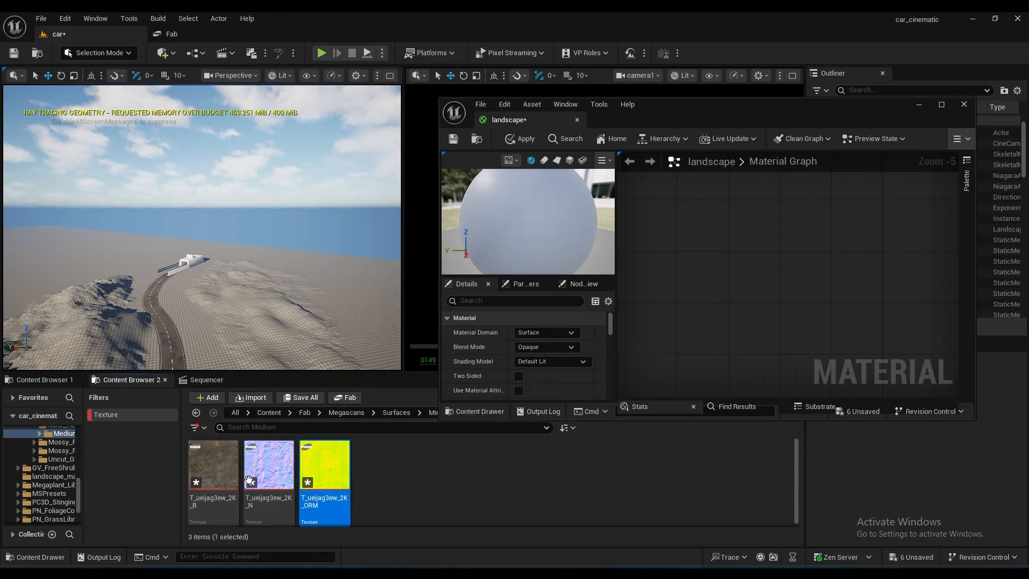
left_click(217, 474, "shift")
left_click_drag(217, 475, 822, 329)
left_click(802, 286)
scroll(706, 268, "up", 3)
left_click_drag(714, 260, 718, 292)
scroll(718, 292, "down", 2)
right_click_drag(718, 293, 710, 168)
left_click_drag(766, 333, 695, 305)
right_click_drag(697, 305, 697, 325)
left_click_drag(692, 252, 697, 256)
- Maximize the material editor and place a copy of the MakeMaterialAttributes node beside the T_ugsnfawlw samples
double_click(735, 117)
right_click_drag(603, 102, 615, 260)
scroll(615, 261, "down", 3)
right_click_drag(619, 190, 588, 419)
right_click_drag(609, 207, 585, 360)
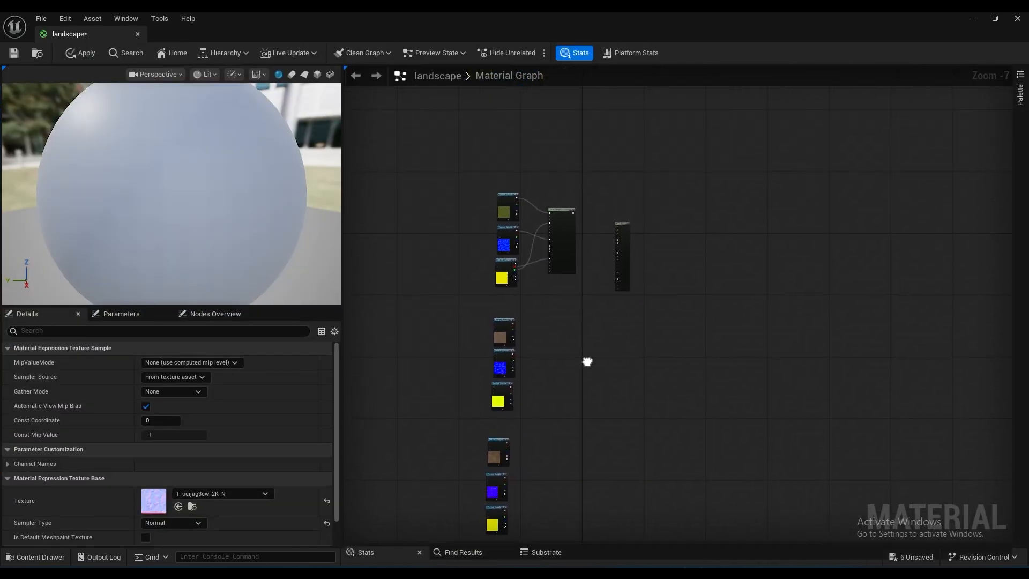
scroll(573, 285, "up", 2)
scroll(572, 285, "up", 1)
right_click_drag(604, 268, 579, 292)
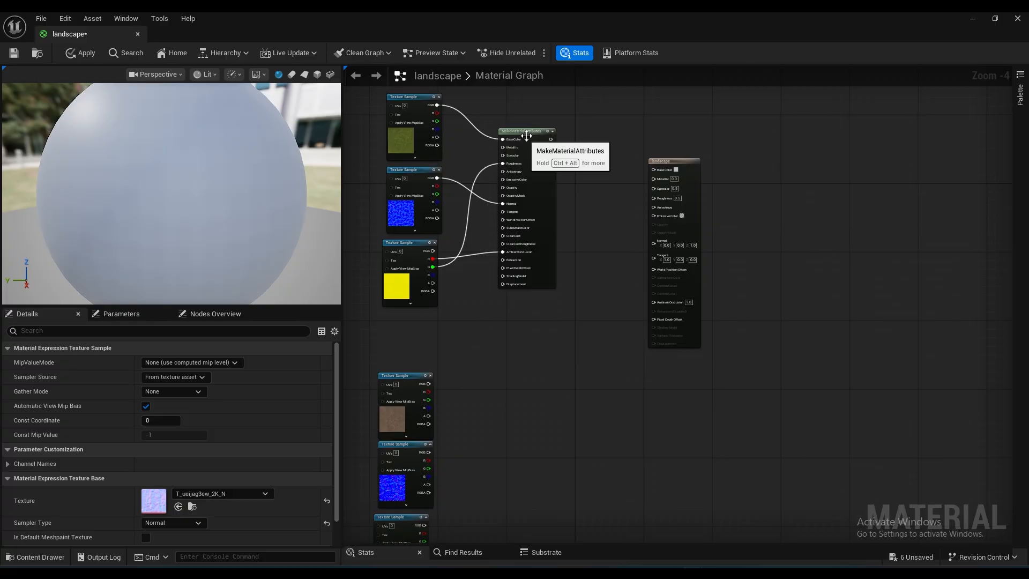
left_click(524, 133)
key("ctrl+c")
key("ctrl+v")
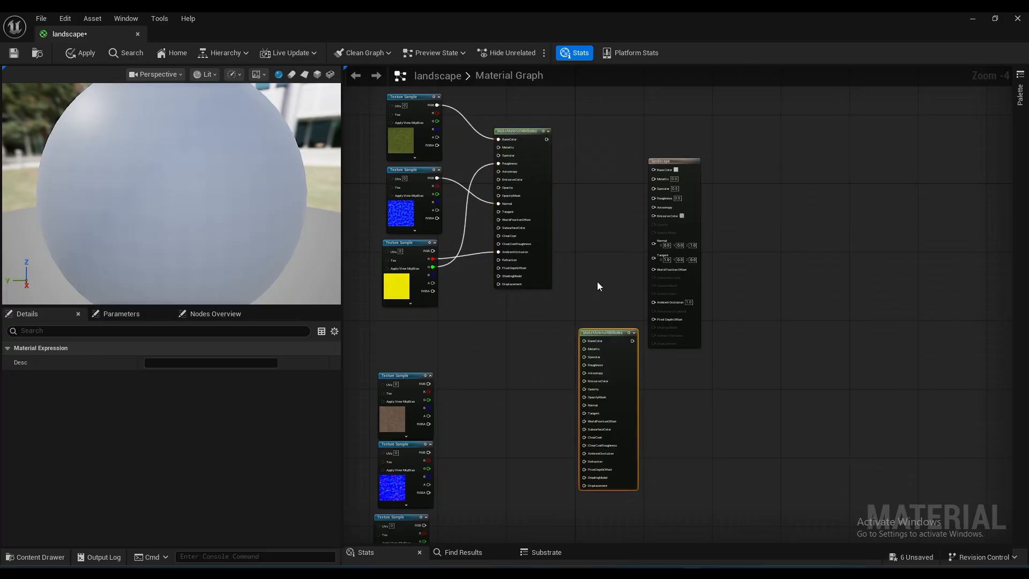
left_click_drag(602, 339, 498, 394)
- Paste three more MakeMaterialAttributes nodes, placing one beside each of the T_vcrkeeb, T_vfylbge and T_ueijag3ew sample groups
right_click_drag(582, 416, 585, 252)
scroll(566, 363, "down", 1)
right_click_drag(556, 394, 558, 283)
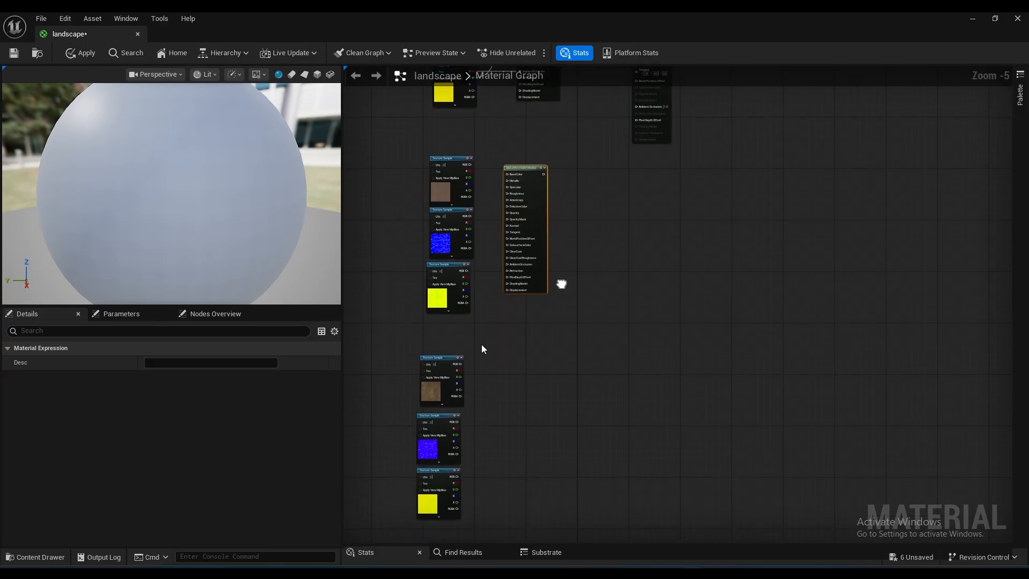
right_click_drag(535, 339, 534, 311)
key("ctrl+v")
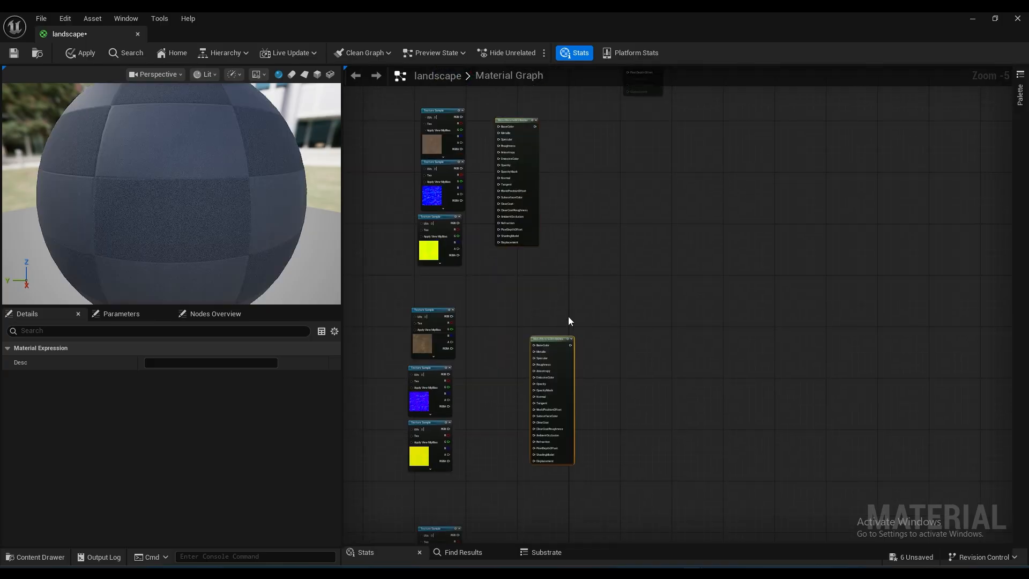
left_click_drag(552, 339, 518, 330)
right_click_drag(574, 383, 575, 311)
key("ctrl+v")
left_click_drag(593, 314, 521, 313)
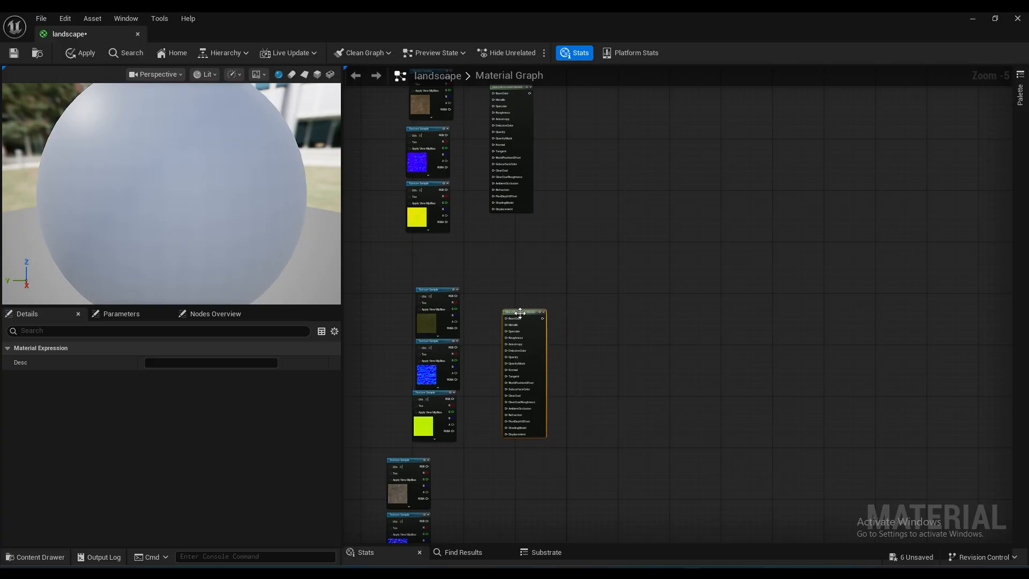
right_click_drag(565, 388, 572, 257)
key("ctrl+v")
left_click_drag(585, 355, 494, 361)
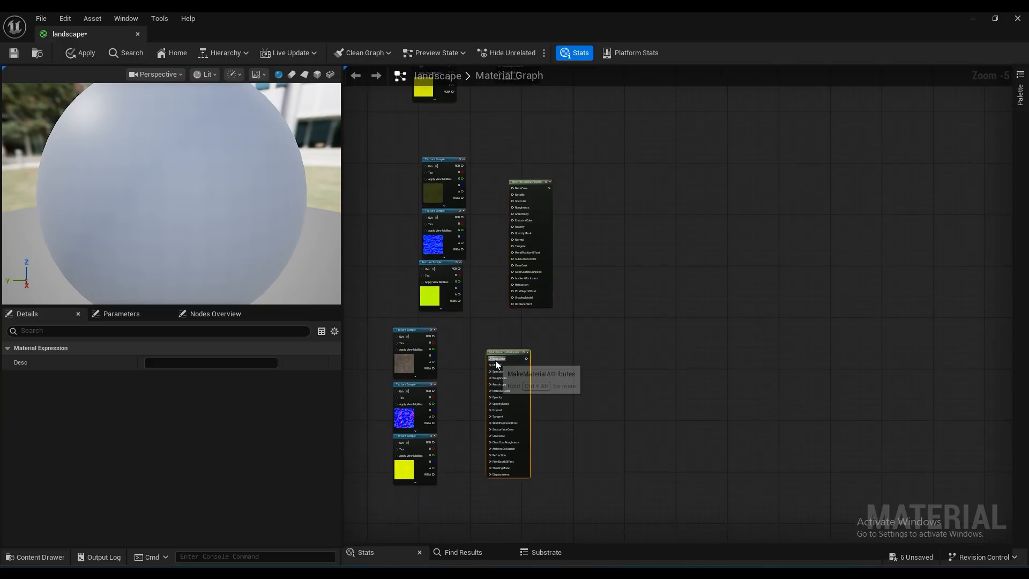
- Wire the T_ueijag3ew samples into their MakeMaterialAttributes node: color RGB to BaseColor, normal RGB to Normal, ORM R to AmbientOcclusion and G to Roughness
scroll(493, 361, "up", 3)
right_click_drag(525, 362, 622, 330)
left_click_drag(463, 281, 580, 327)
right_click_drag(471, 407, 480, 323)
left_click_drag(471, 307, 589, 341)
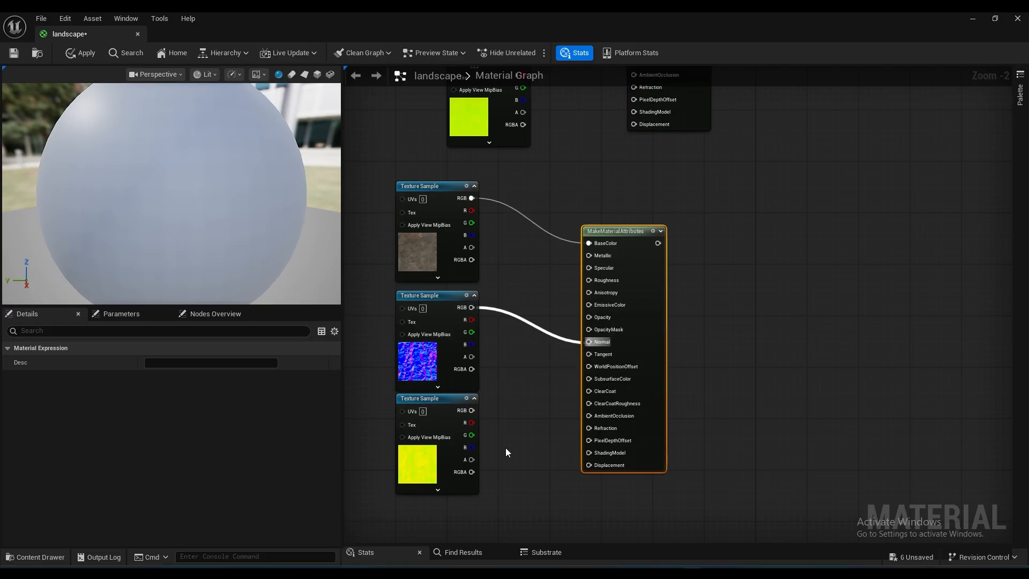
left_click_drag(472, 422, 520, 438)
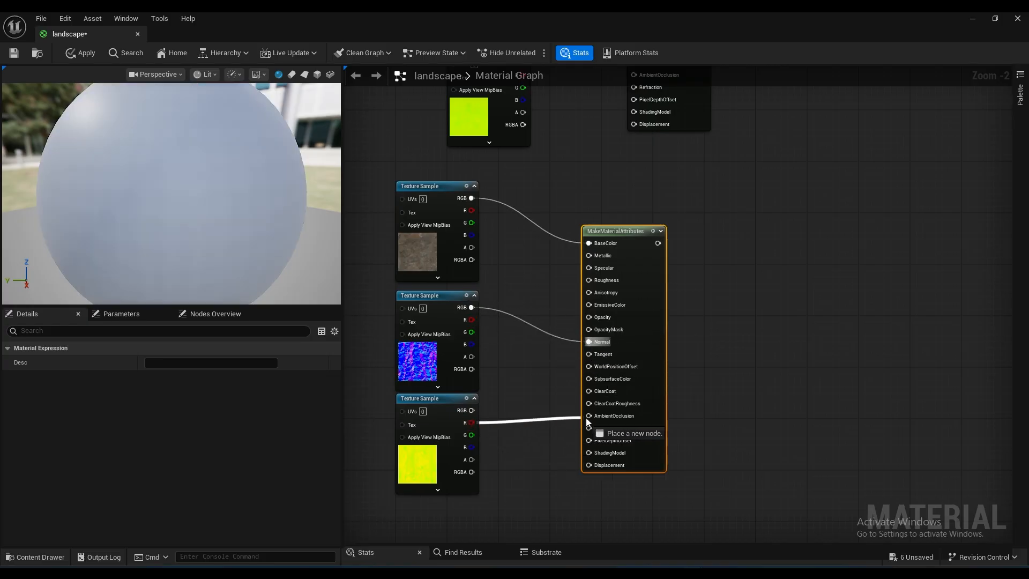
left_click_drag(586, 417, 588, 417)
left_click_drag(471, 434, 599, 282)
- Connect the T_vfylbge ORM sample's R output to AmbientOcclusion and its G output to Roughness on the neighbouring MakeMaterialAttributes node
right_click_drag(591, 205, 540, 476)
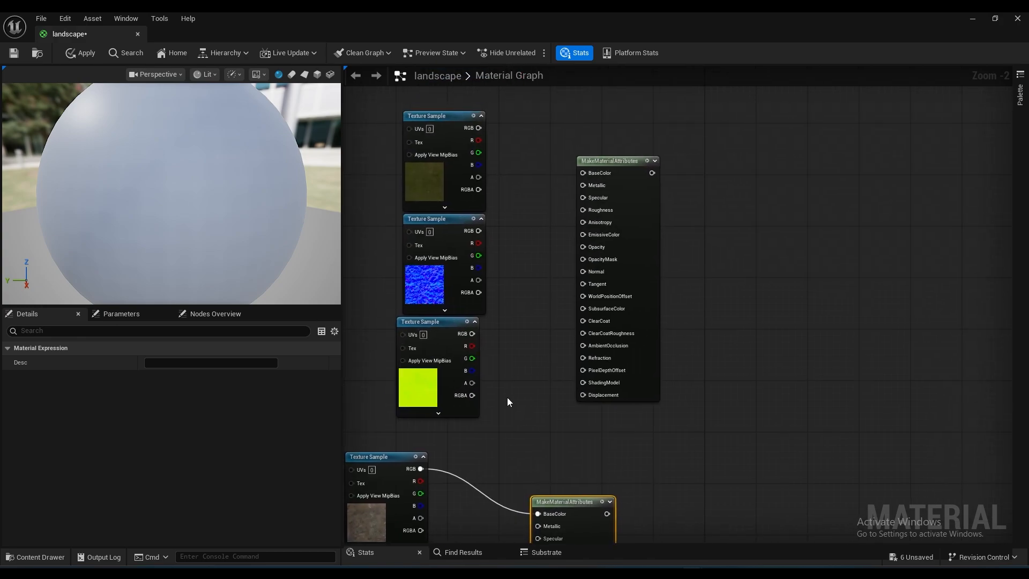
left_click_drag(471, 347, 584, 346)
left_click_drag(472, 359, 586, 213)
- Wire the T_vcrkeeb samples into their MakeMaterialAttributes node: ORM R to AmbientOcclusion and G to Roughness, normal RGB to Normal, color RGB to BaseColor
left_click_drag(456, 398, 516, 388)
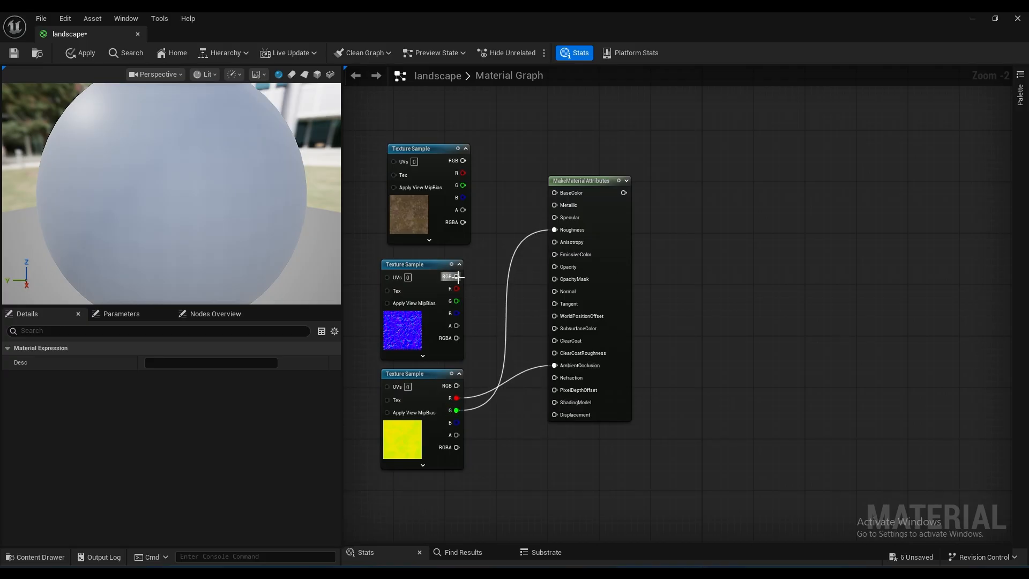
left_click_drag(458, 277, 555, 291)
left_click_drag(463, 161, 555, 193)
- Connect the T_ugsnfawlw ORM sample's G to Roughness, the color sample's RGB to BaseColor and the normal sample's RGB to Normal
right_click_drag(552, 135, 551, 165)
left_click_drag(455, 426, 542, 260)
left_click_drag(459, 200, 542, 221)
left_click_drag(459, 303, 540, 318)
- Move the landscape output node farther away from the MakeMaterialAttributes nodes to make room between them
right_click_drag(488, 170, 486, 367)
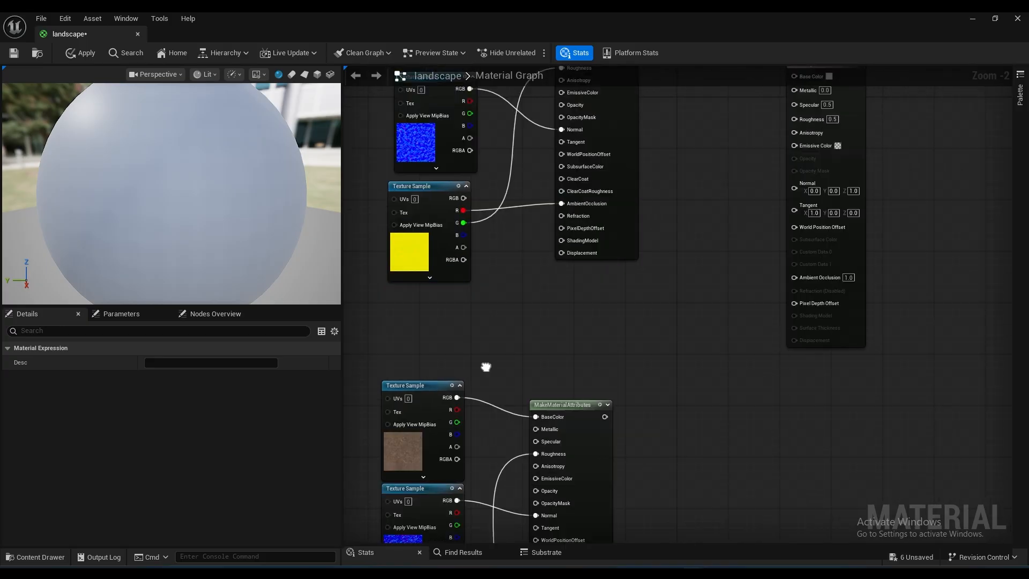
scroll(486, 367, "down", 4)
right_click_drag(587, 504, 554, 427)
right_click_drag(539, 205, 552, 279)
scroll(555, 267, "up", 4)
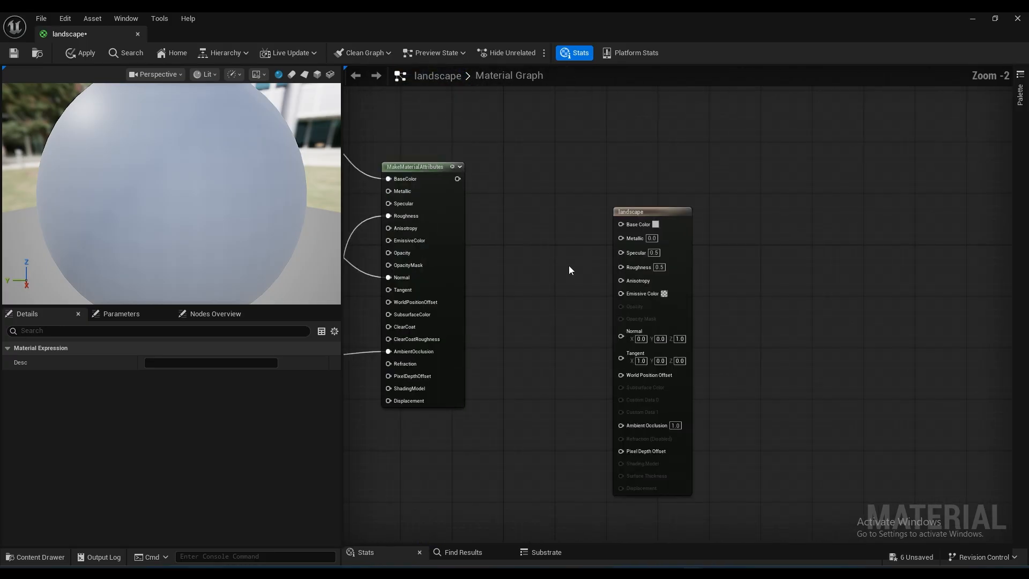
left_click_drag(648, 217, 781, 227)
right_click_drag(780, 227, 511, 353)
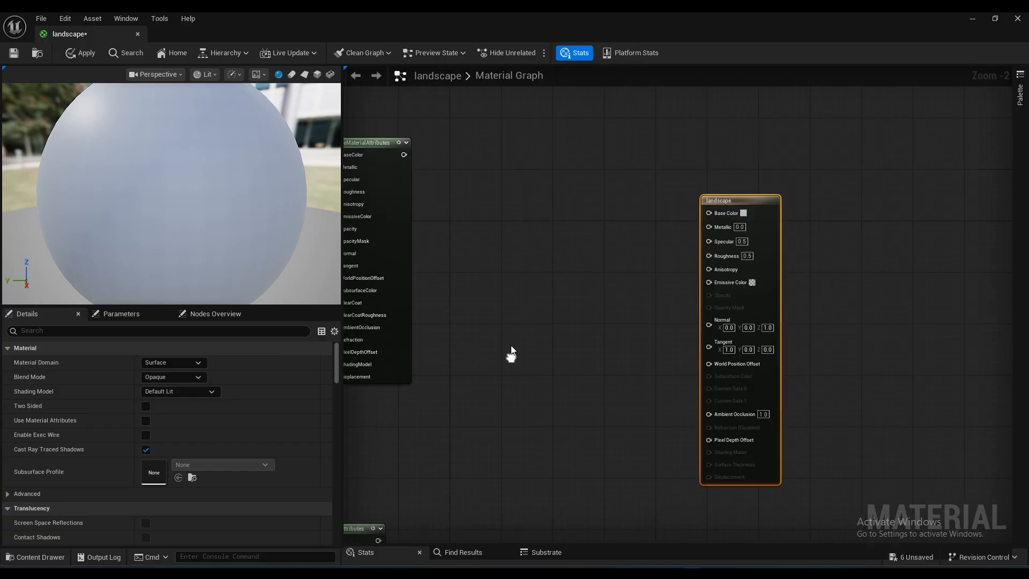
- Add a LandscapeLayerBlend node between the first MakeMaterialAttributes node and the landscape output node
right_click(506, 260)
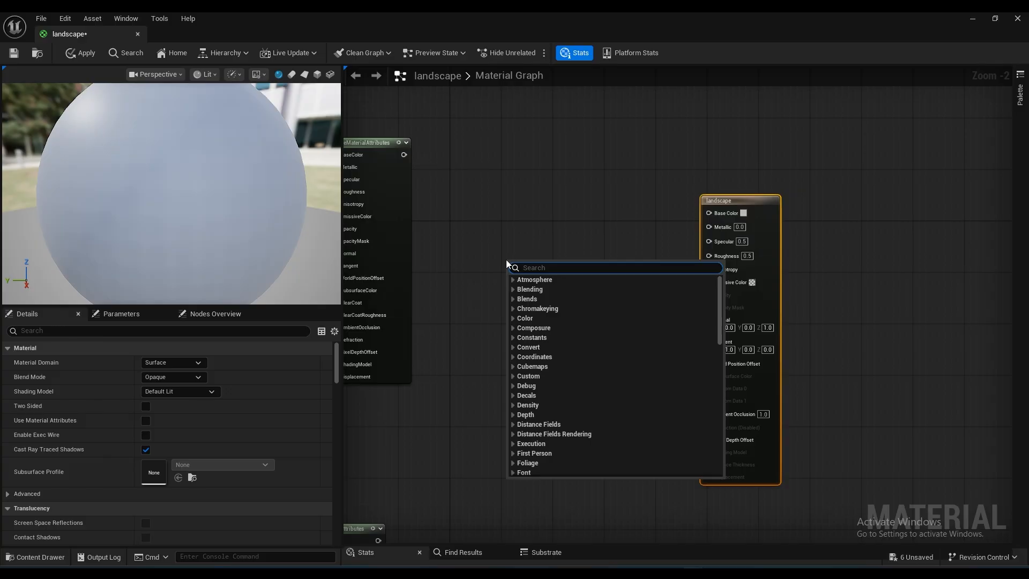
type("land")
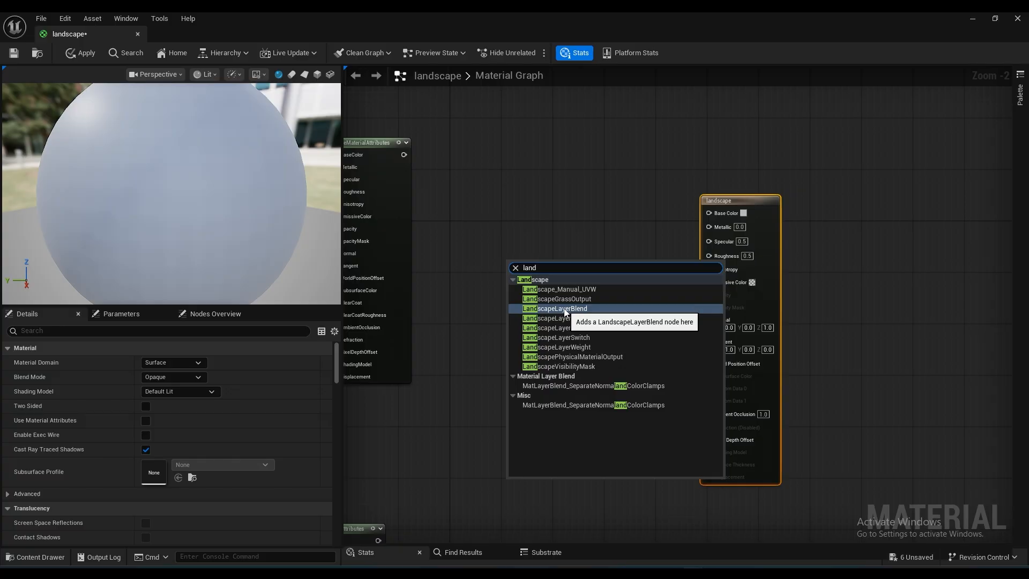
left_click(566, 308)
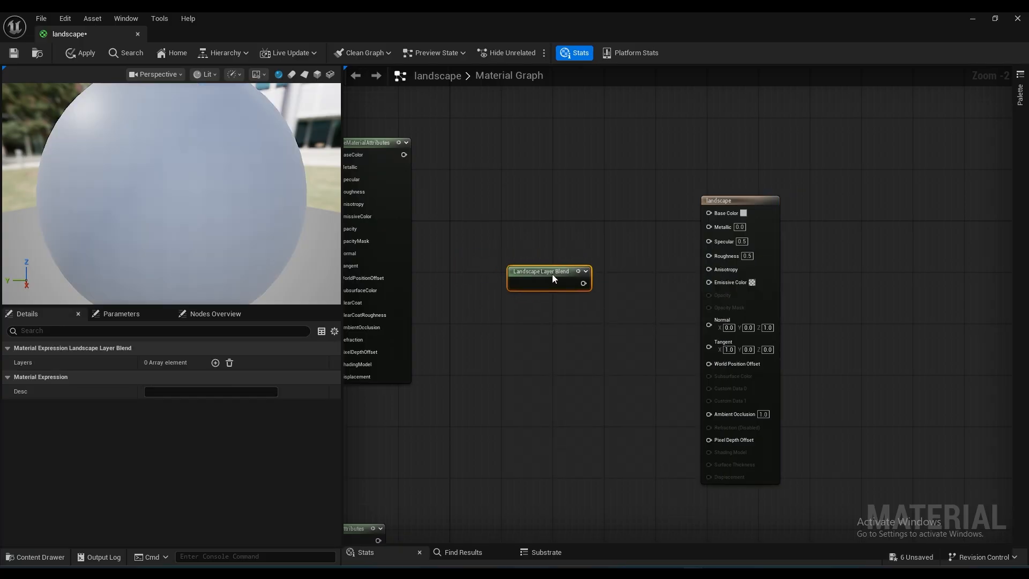
- Review the texture sample groups and their MakeMaterialAttributes nodes to work out how many blend layers are needed
scroll(552, 276, "down", 6)
right_click_drag(529, 346, 545, 240)
left_click_drag(508, 189, 509, 189)
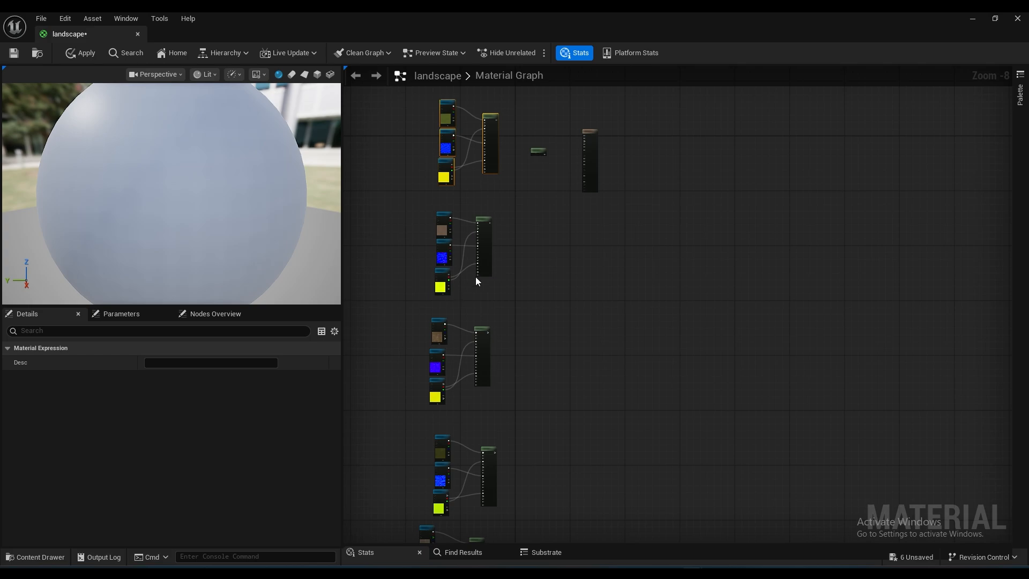
left_click_drag(481, 234, 486, 235)
left_click(520, 242)
right_click_drag(520, 242, 518, 182)
left_click_drag(489, 310, 439, 342)
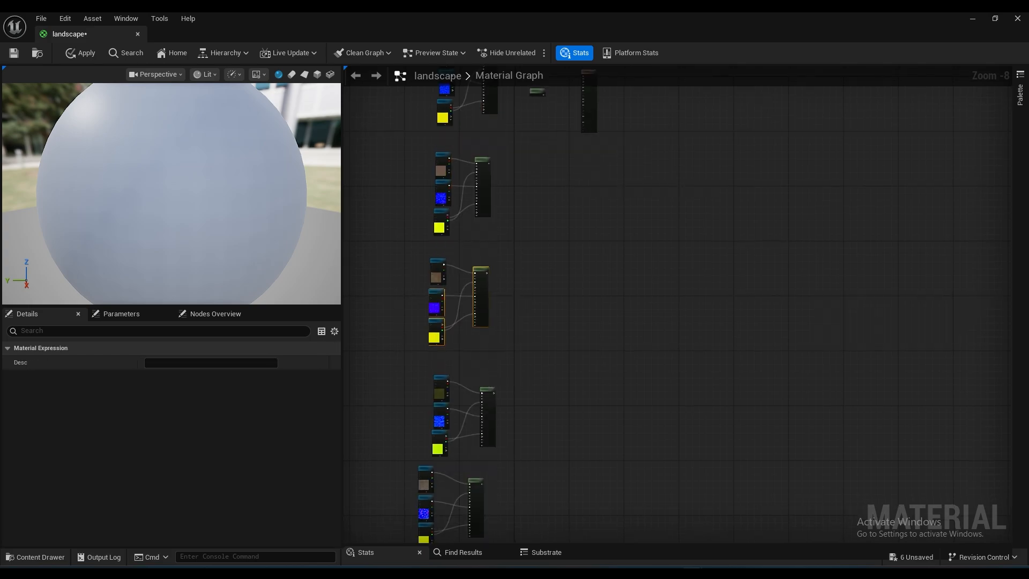
right_click_drag(433, 446, 446, 368)
left_click_drag(527, 325, 432, 370)
left_click_drag(554, 409, 378, 460)
right_click_drag(581, 309, 554, 434)
right_click_drag(562, 227, 558, 363)
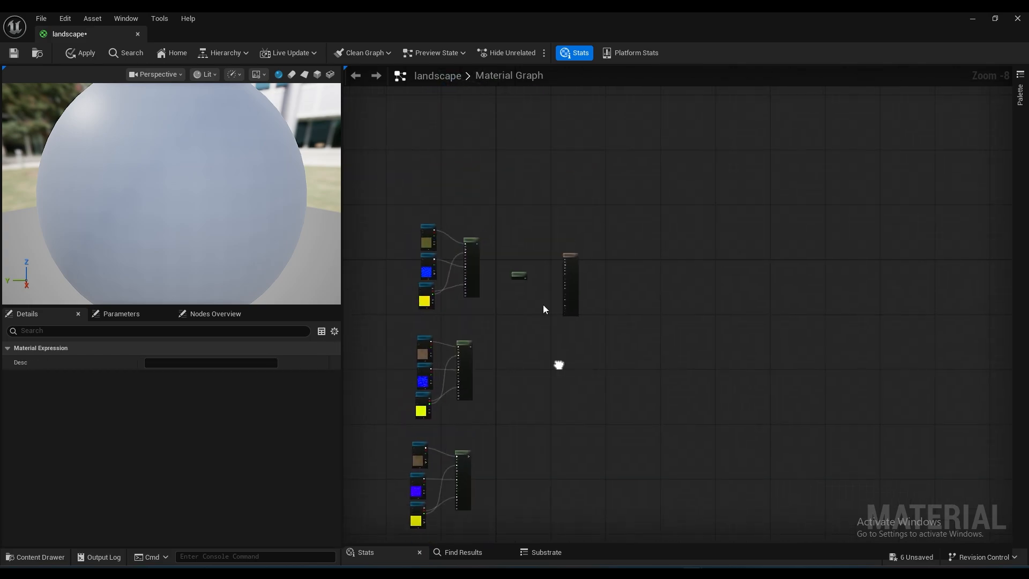
scroll(522, 232, "up", 4)
scroll(506, 284, "up", 1)
- Add five layers to the Landscape Layer Blend node
left_click(502, 336)
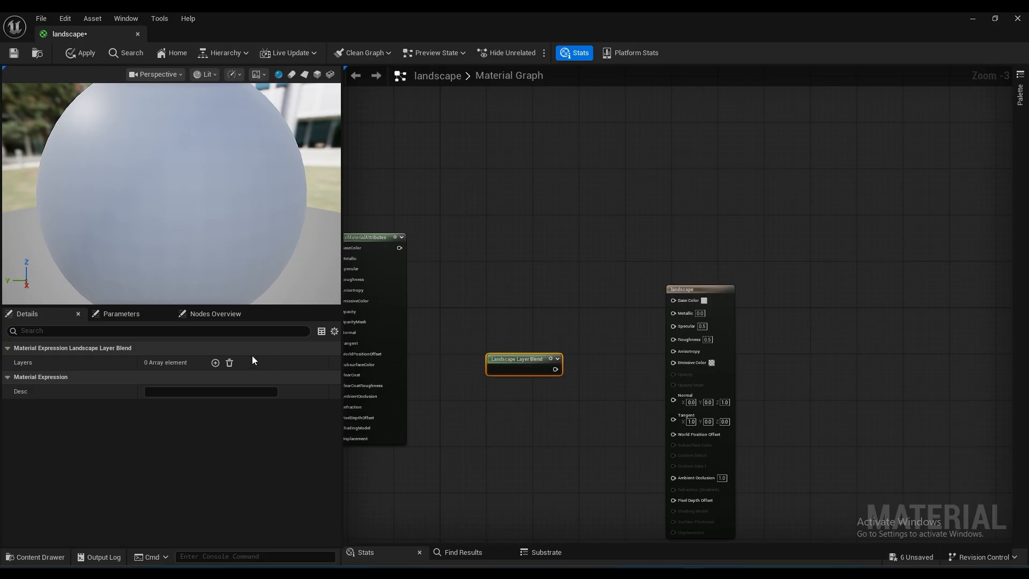
left_click(215, 363)
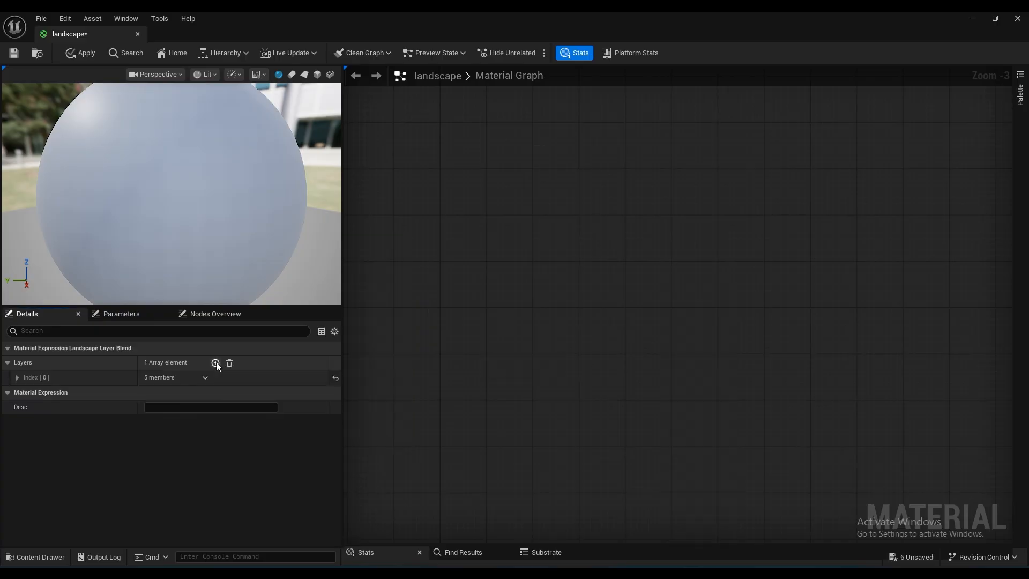
left_click(216, 363)
left_click(215, 363)
left_click(216, 364)
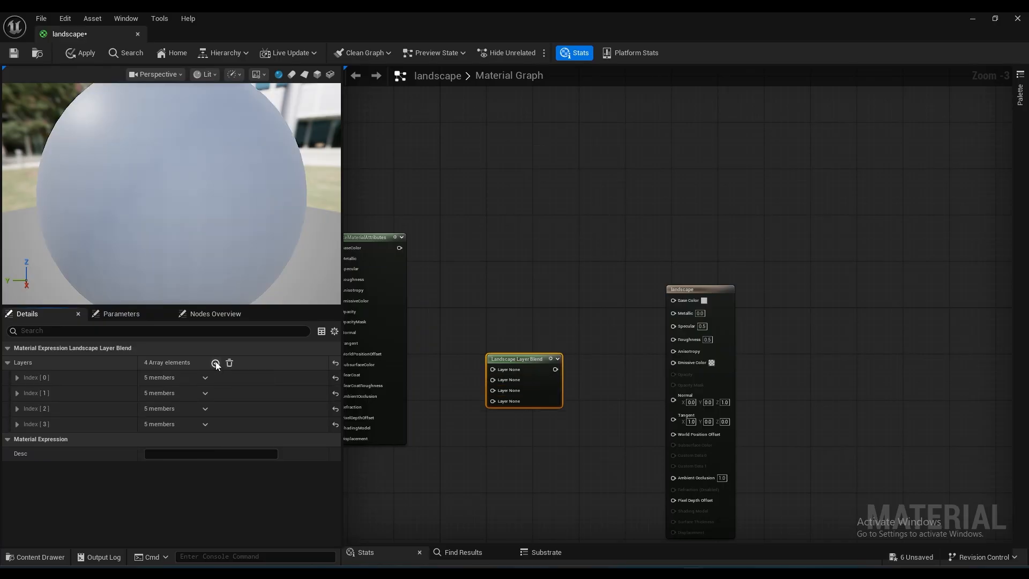
left_click(215, 363)
- Check the green T_oeeb70 texture set and name the Landscape Layer Blend's first layer, Index 0, grass1
right_click_drag(496, 453, 639, 473)
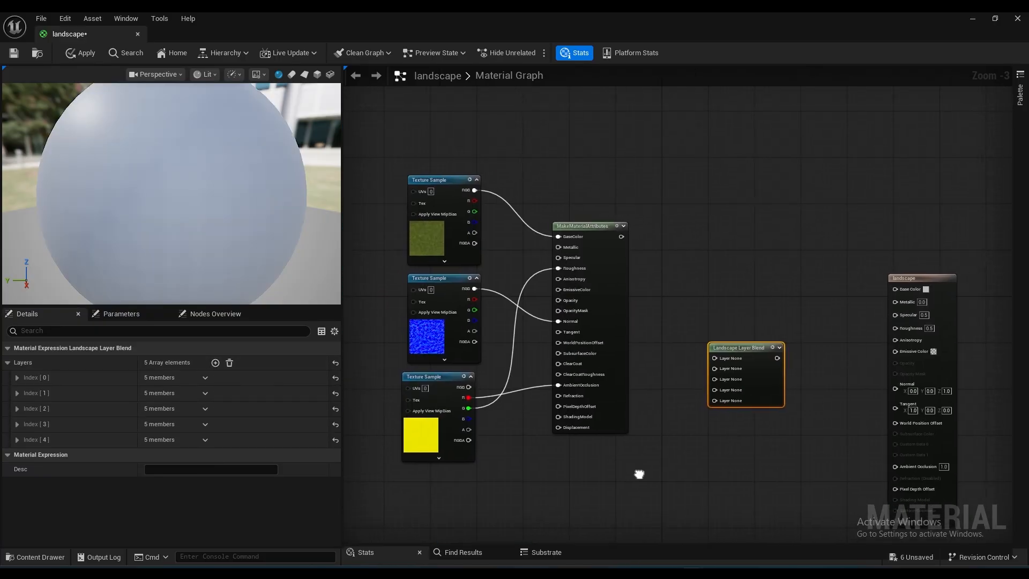
left_click_drag(421, 235, 434, 236)
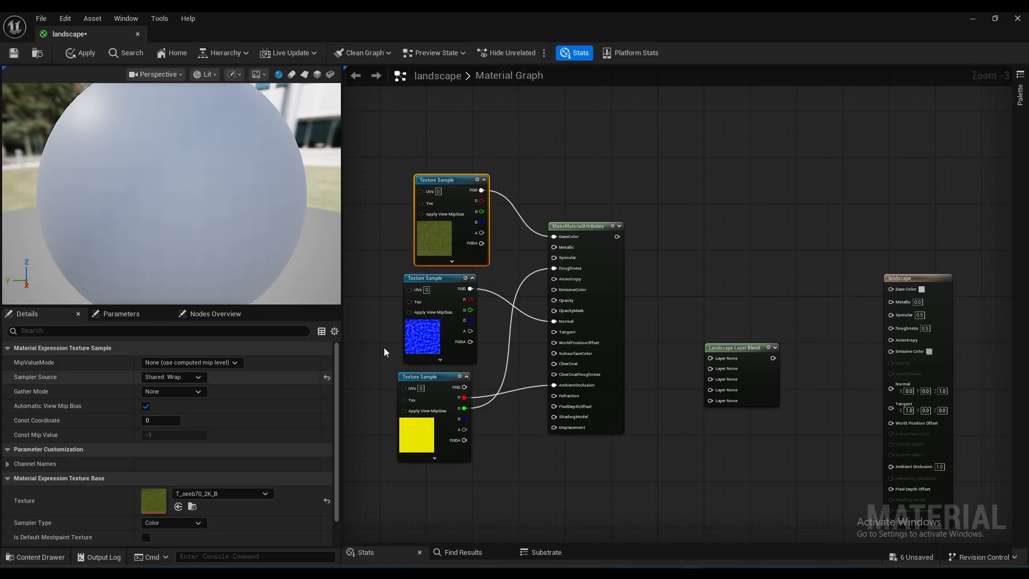
right_click_drag(668, 342, 639, 299)
left_click_drag(730, 308, 711, 292)
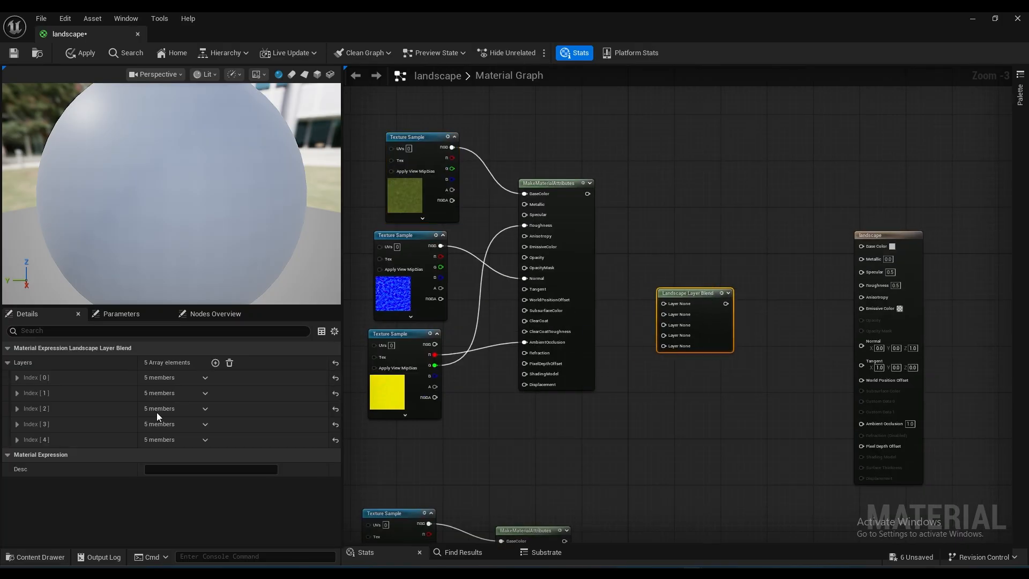
left_click(17, 378)
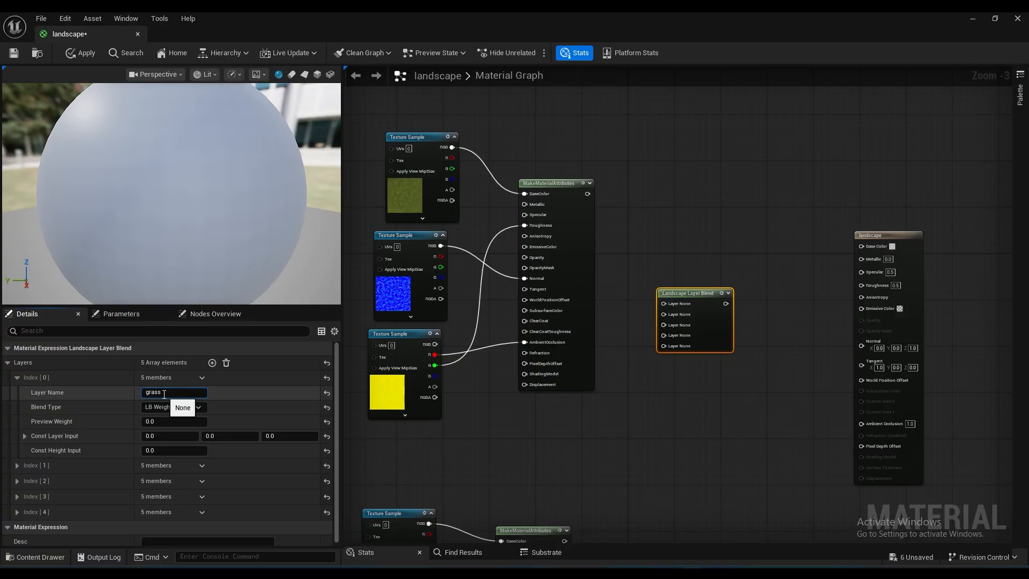
key("Return")
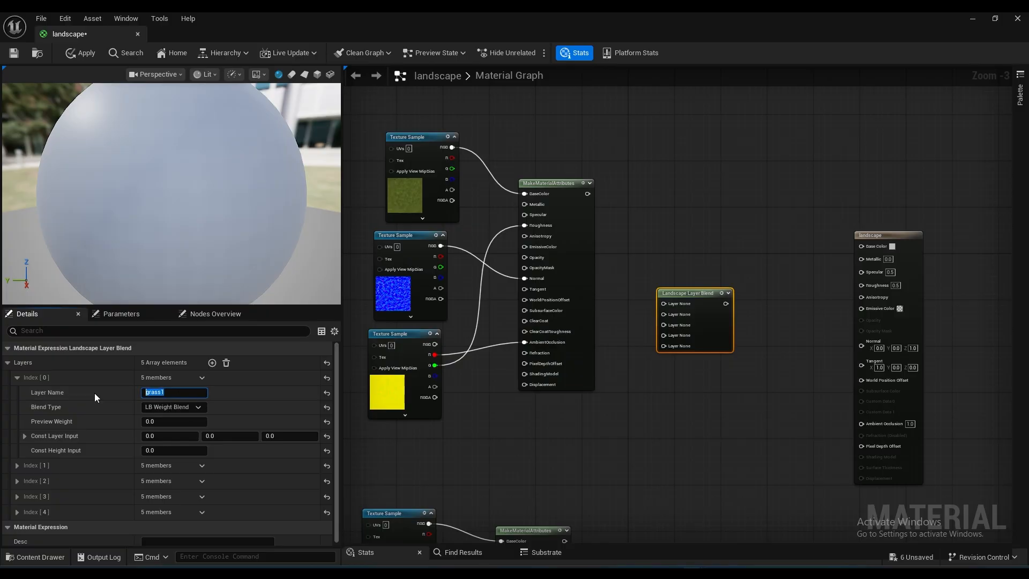
- Check the second texture set and name the Landscape Layer Blend's Index 1 layer mud1
right_click_drag(603, 535, 566, 371)
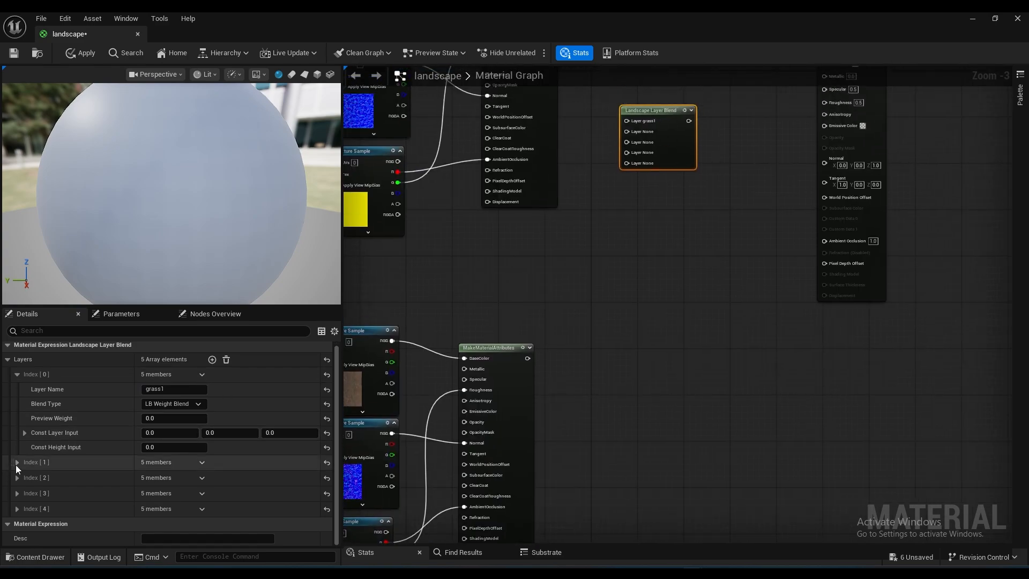
left_click(17, 465)
scroll(192, 466, "down", 3)
right_click_drag(506, 315, 570, 225)
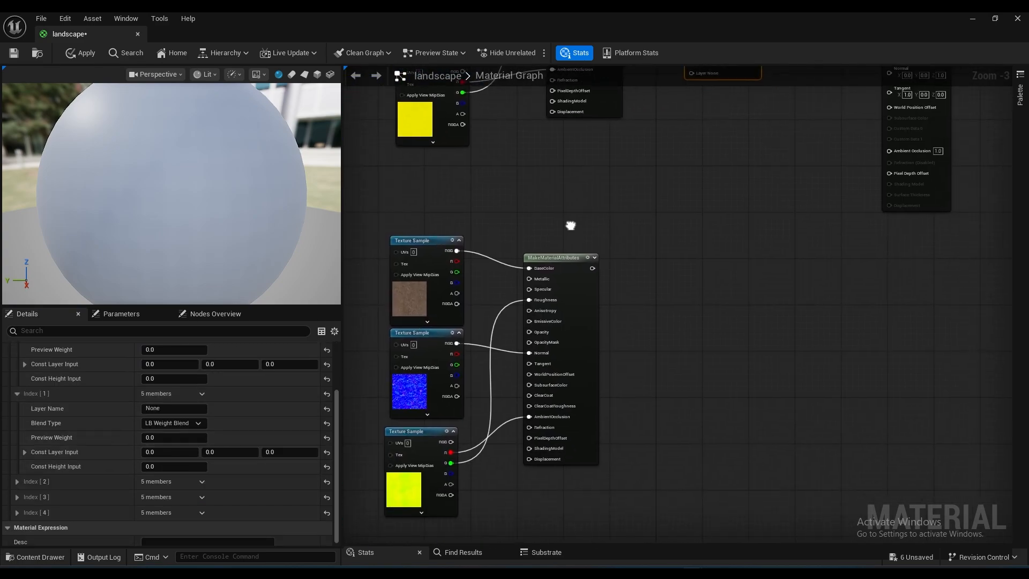
scroll(404, 307, "up", 3)
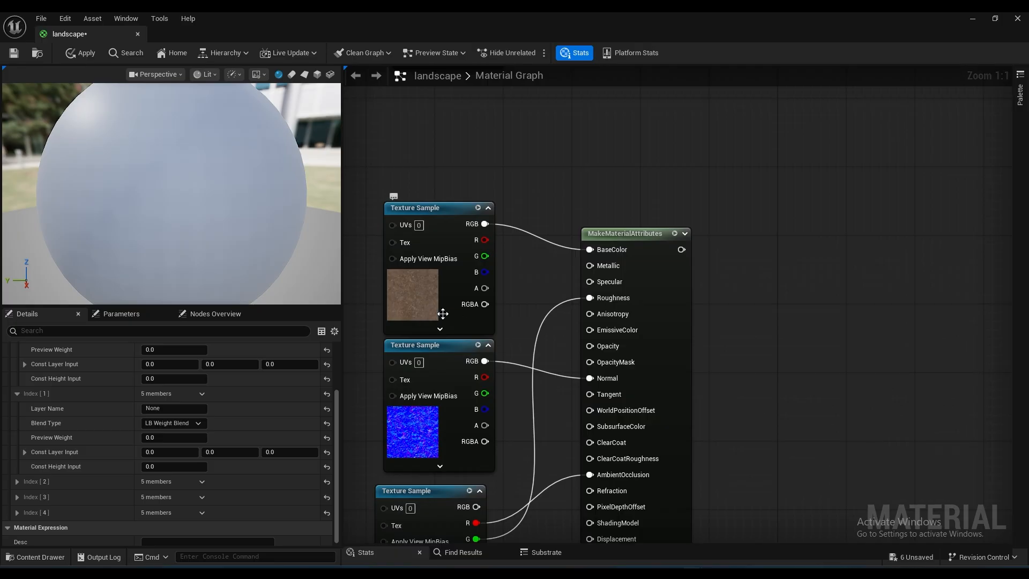
mouse_move(519, 316)
right_mouse_down()
mouse_move(506, 289)
mouse_move(523, 301)
right_mouse_up()
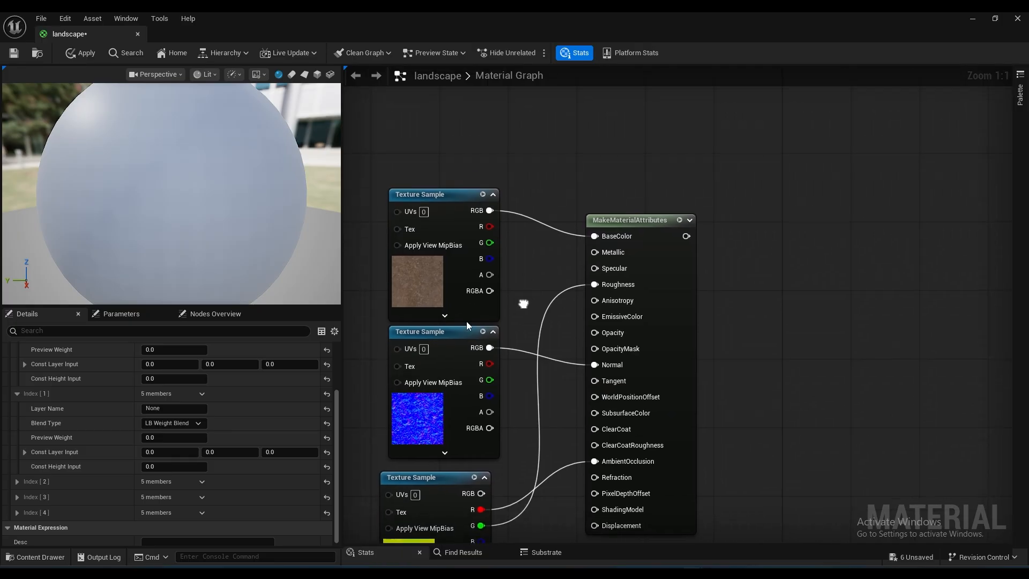
left_click(174, 408)
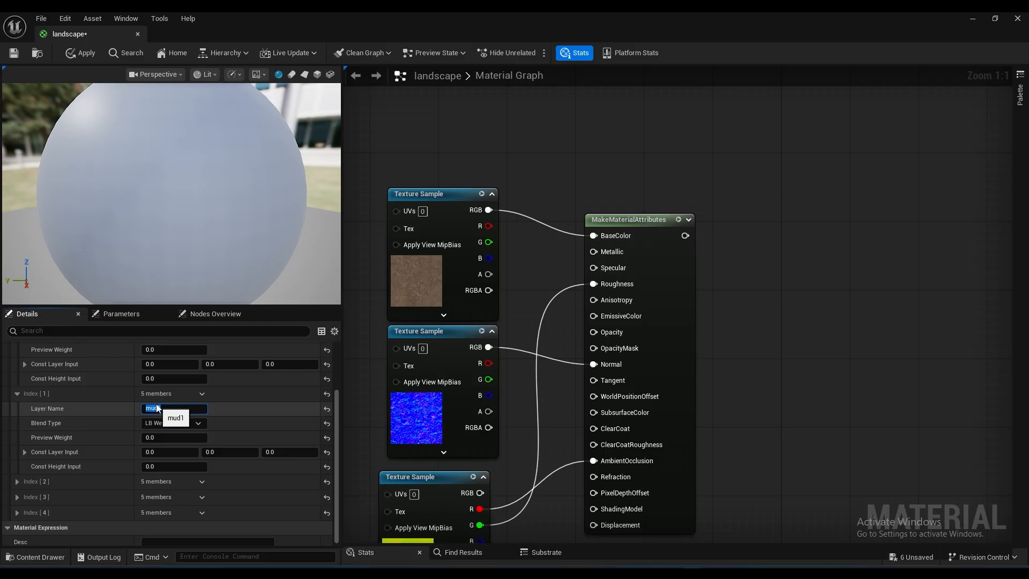
- Check the third texture set and open the layer name of the Landscape Layer Blend's Index 2 entry for editing
right_click_drag(751, 426, 761, 216)
scroll(758, 384, "down", 3)
right_click_drag(663, 444, 583, 248)
scroll(557, 300, "up", 3)
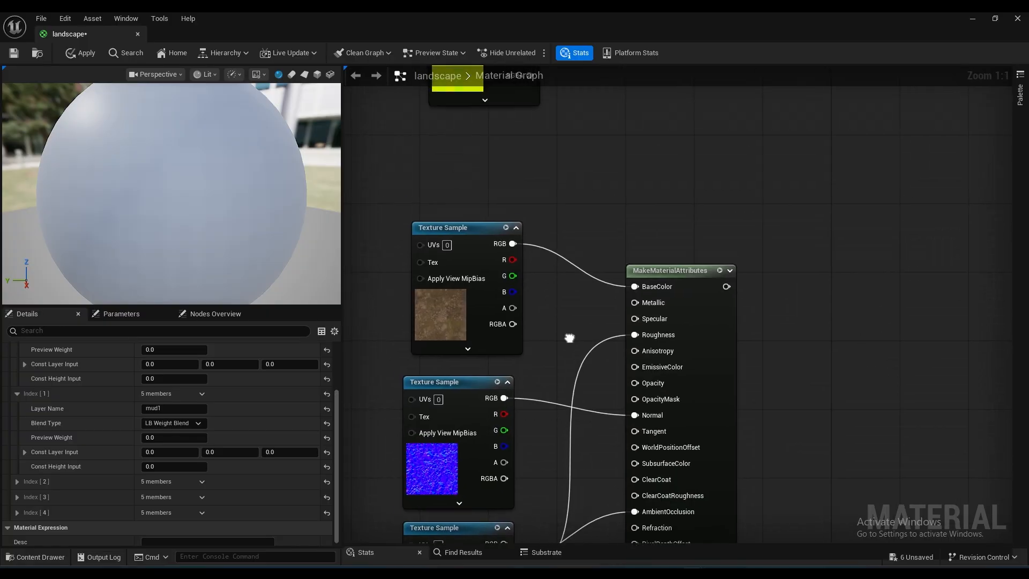
scroll(54, 444, "down", 1)
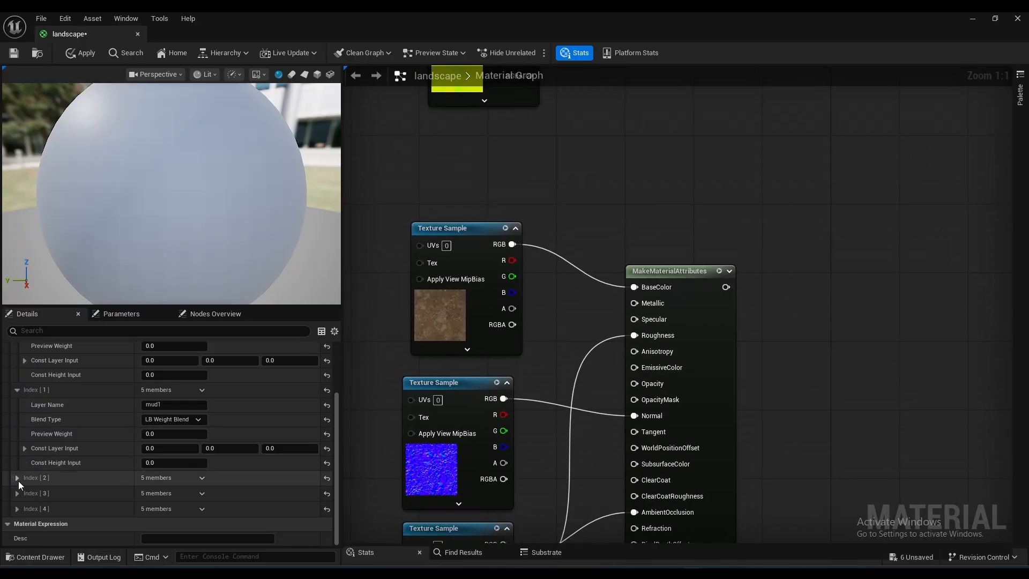
left_click(18, 479)
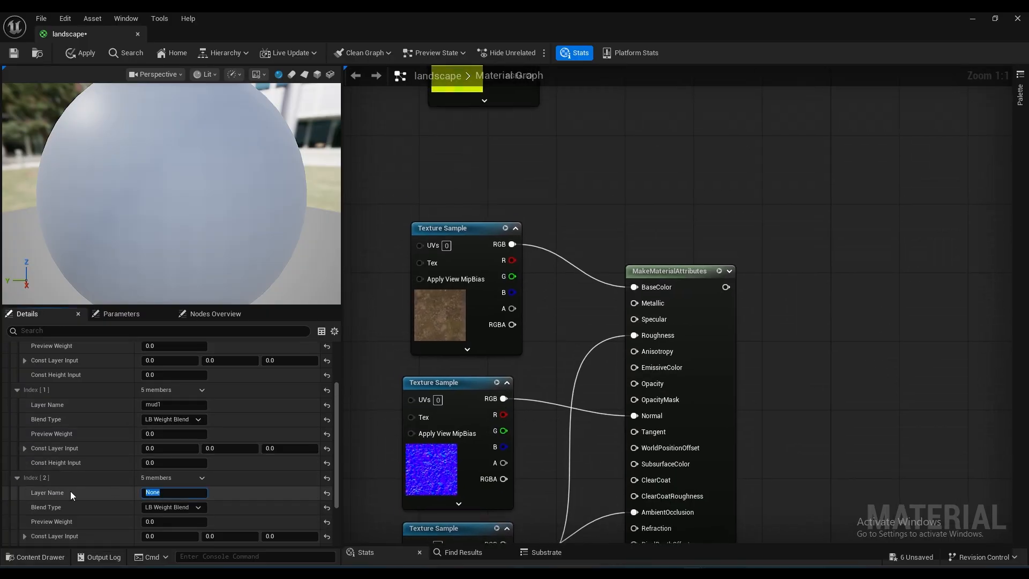
- Name the Landscape Layer Blend layer at index 2 mud2 and the layer at index 3 grass2
type("mud2")
key("Return")
right_click_drag(749, 432, 725, 79)
scroll(683, 337, "down", 2)
right_click_drag(621, 340, 610, 161)
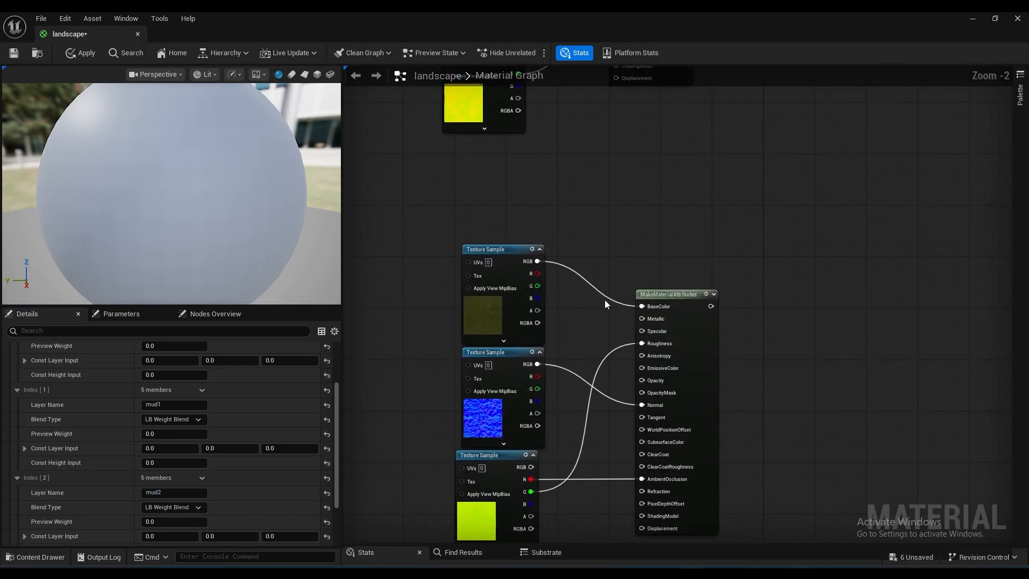
scroll(599, 314, "up", 2)
right_click_drag(563, 348, 579, 299)
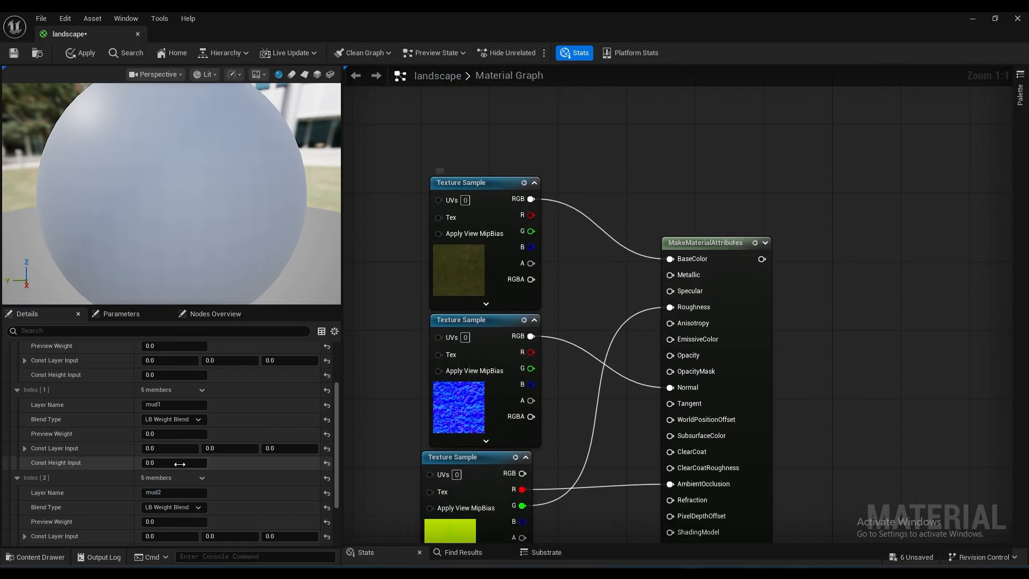
scroll(124, 506, "down", 3)
left_click(17, 496)
scroll(123, 482, "down", 2)
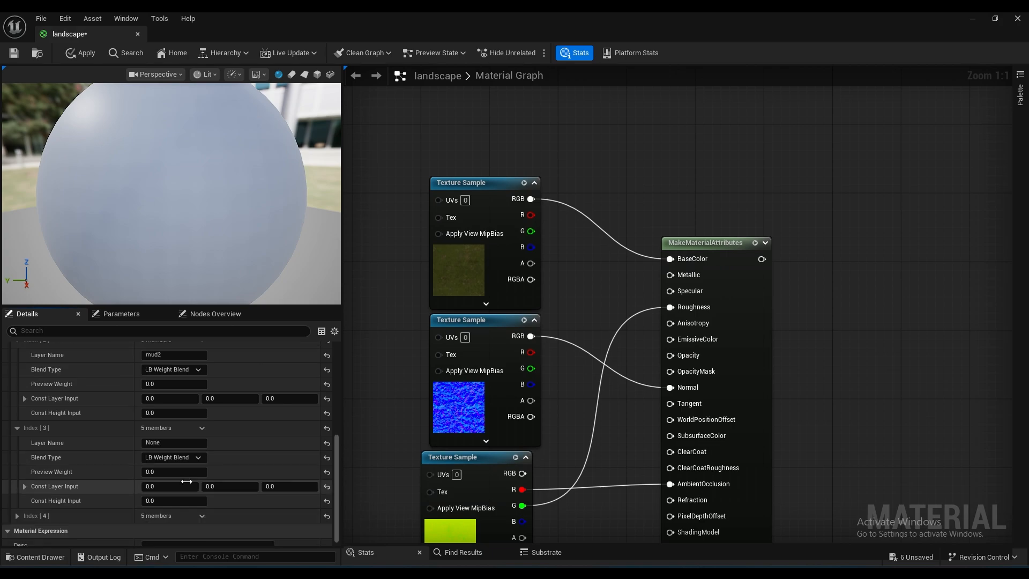
type("grass1")
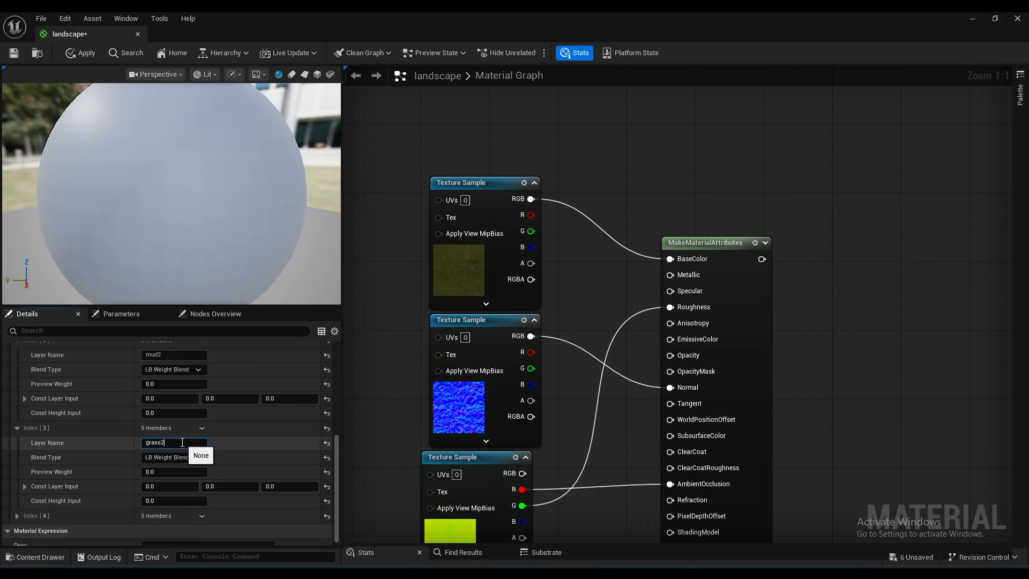
- Name the Landscape Layer Blend layer at index 4 stone, matching the stone texture group
right_click_drag(857, 413, 817, 212)
scroll(814, 330, "down", 3)
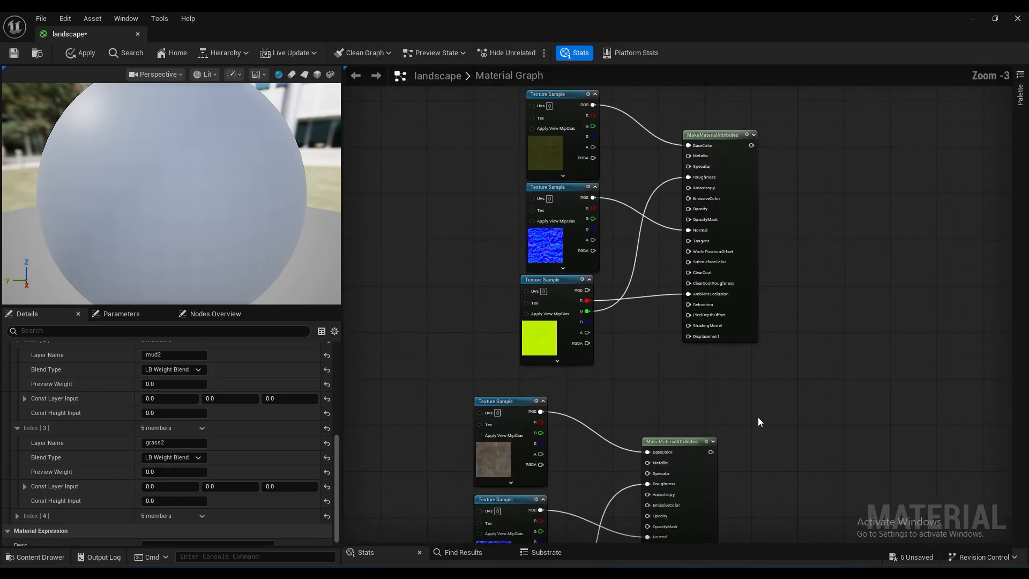
right_click_drag(758, 419, 758, 235)
scroll(556, 307, "up", 3)
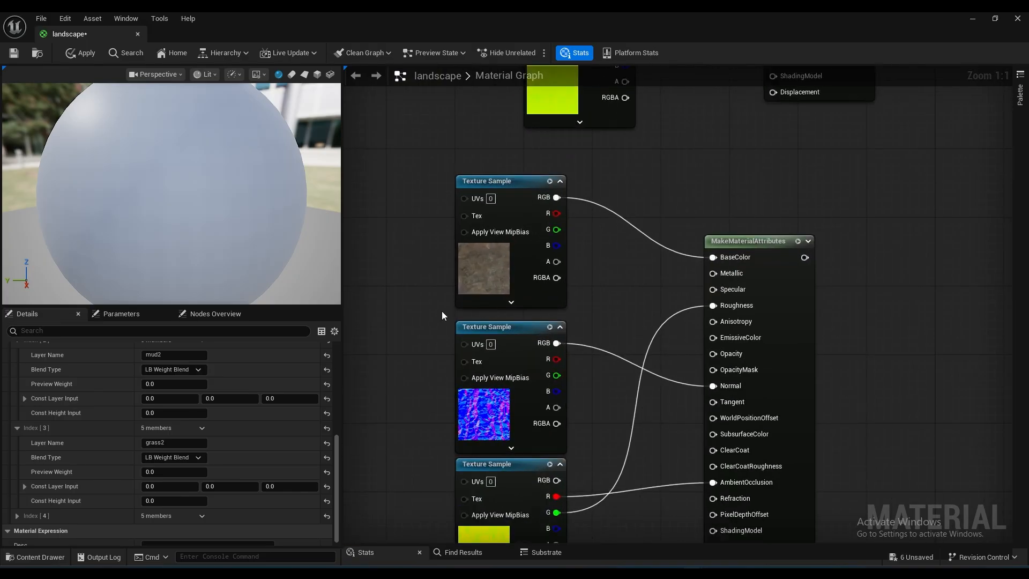
right_click_drag(394, 408, 402, 356)
scroll(265, 478, "down", 1)
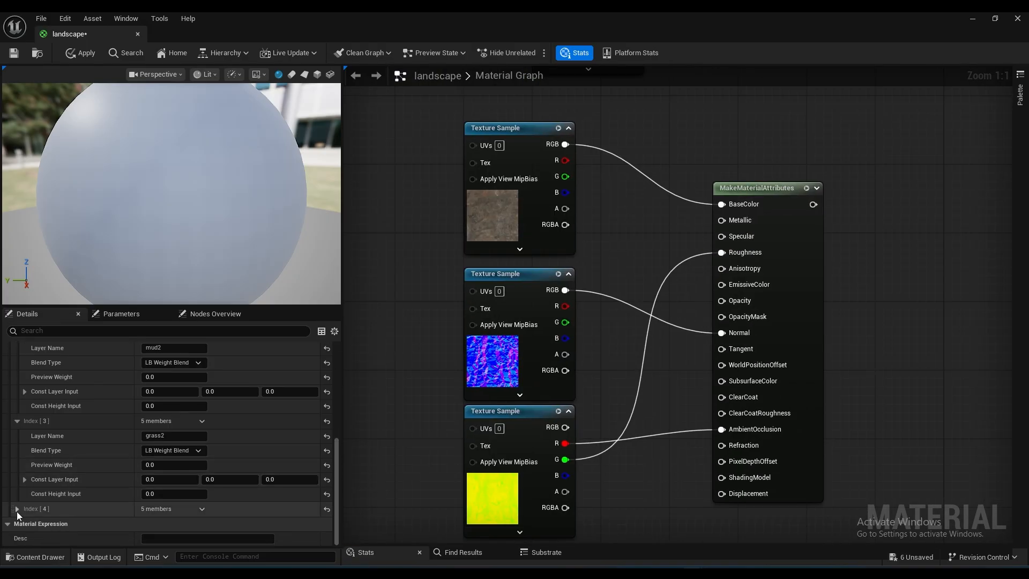
left_click(18, 508)
scroll(153, 451, "down", 3)
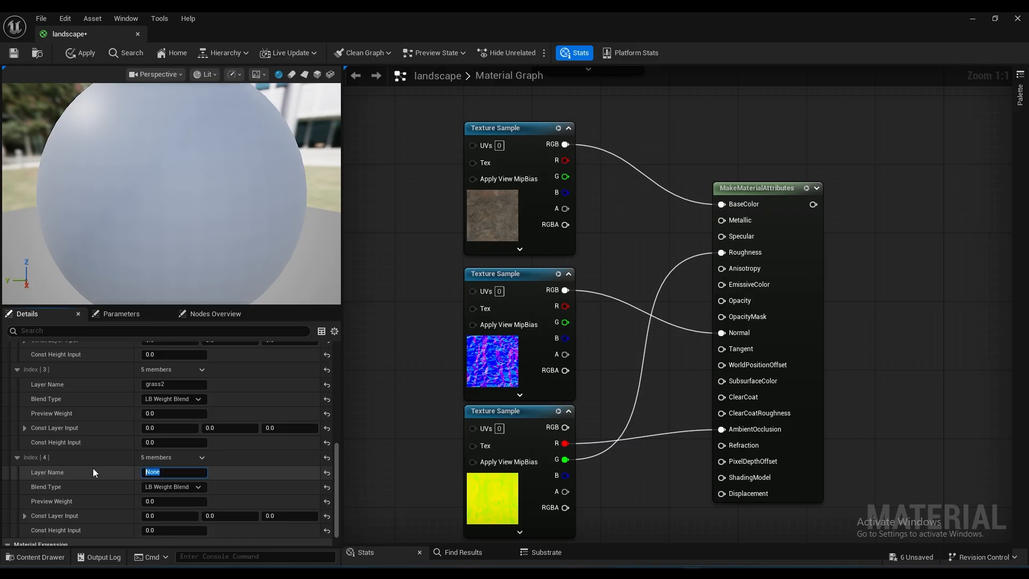
type("stone")
key("Return")
- Reposition the Landscape Layer Blend node in the free space between the first MakeMaterialAttributes node and the landscape result node
scroll(726, 336, "down", 3)
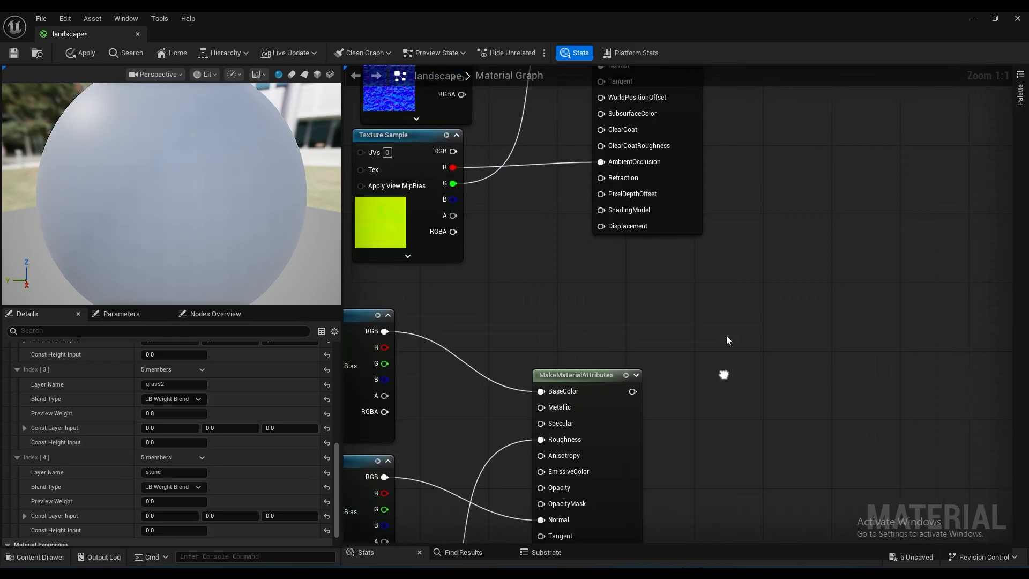
right_click_drag(730, 173, 599, 361)
right_click_drag(657, 143, 609, 307)
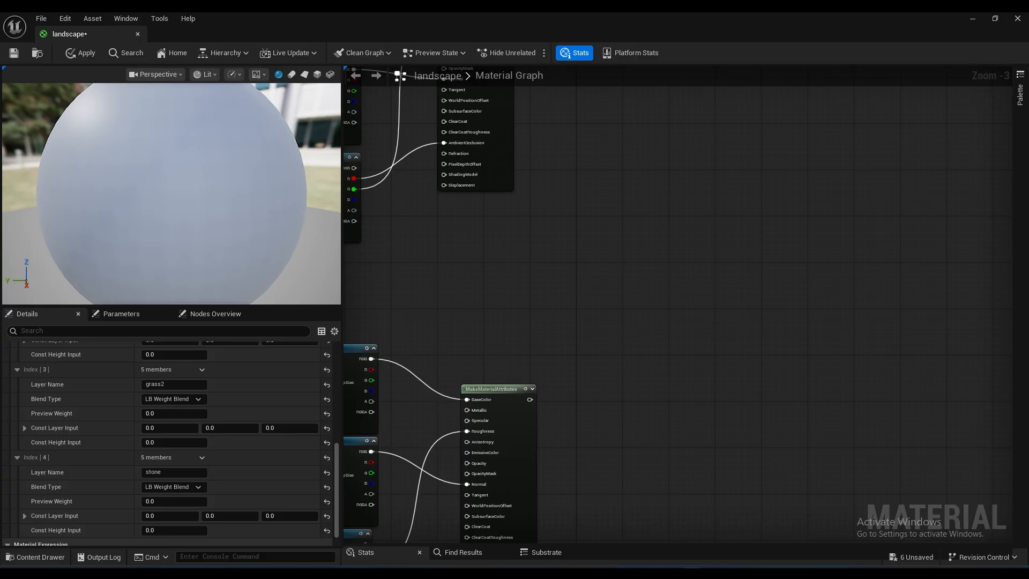
scroll(650, 278, "down", 6)
right_click_drag(650, 278, 634, 432)
scroll(626, 257, "up", 9)
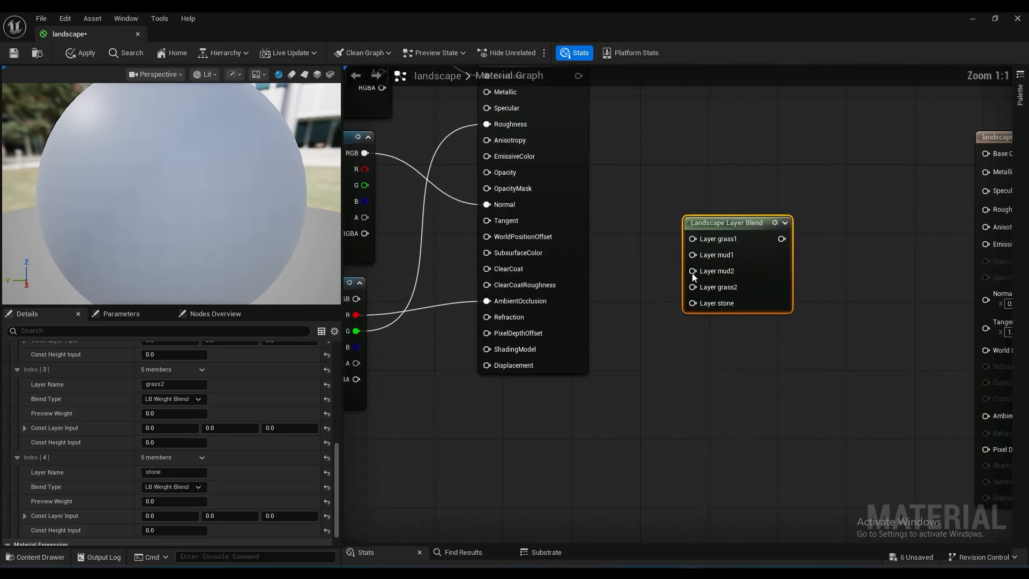
left_click_drag(744, 234, 718, 234)
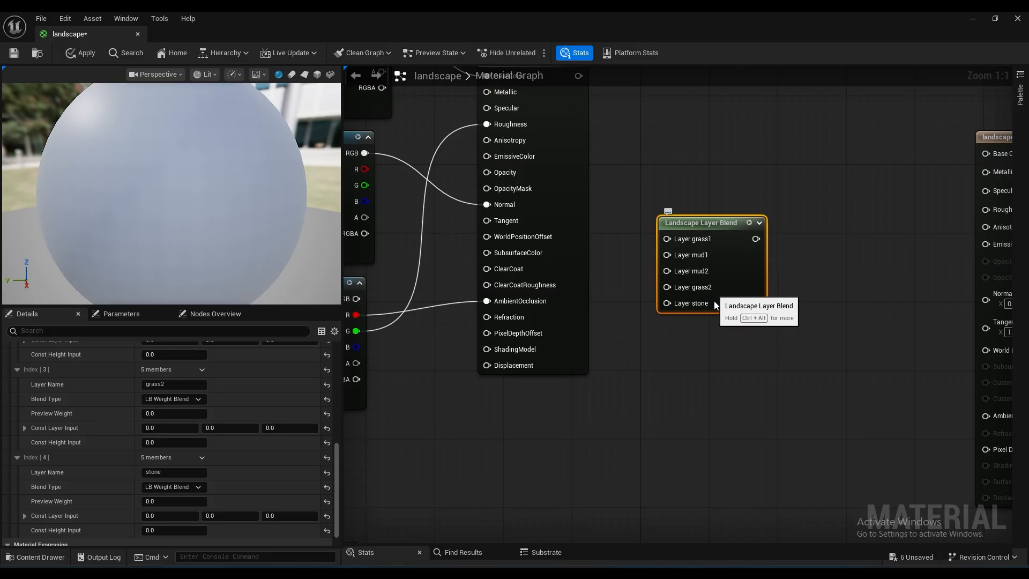
left_click_drag(748, 303, 796, 317)
- Connect the output of the first MakeMaterialAttributes node to the Layer grass1 input of the Landscape Layer Blend node
scroll(702, 338, "down", 4)
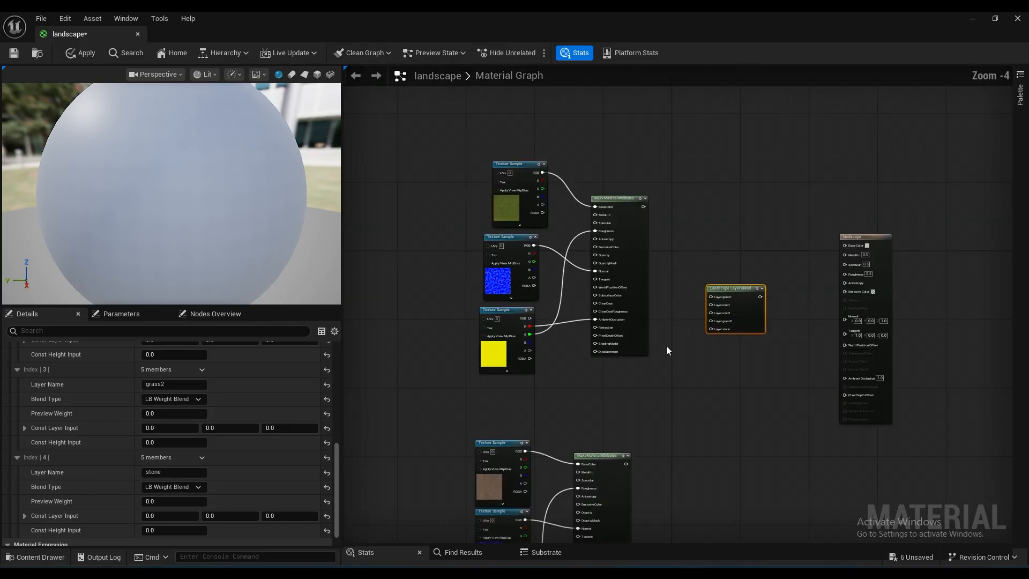
right_click_drag(666, 346, 569, 345)
scroll(624, 289, "up", 3)
left_click_drag(484, 145, 520, 182)
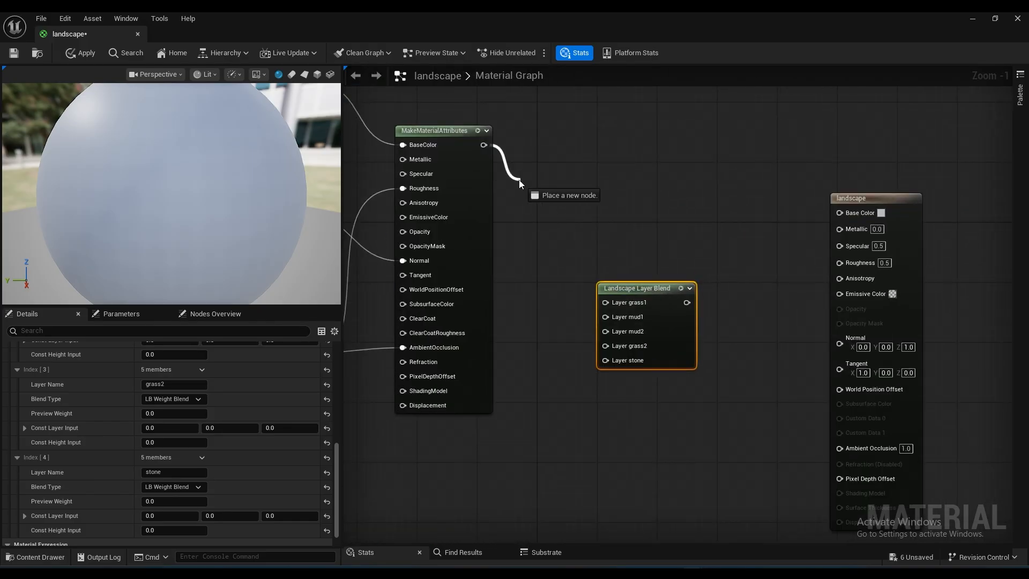
left_click_drag(512, 264, 608, 305)
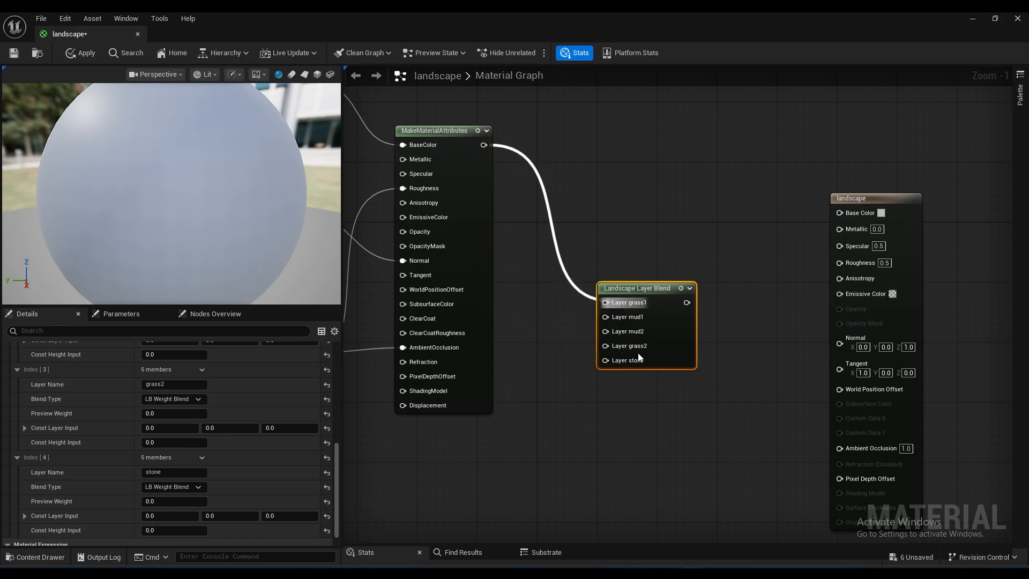
- Move the Landscape Layer Blend node down and connect the second MakeMaterialAttributes output to its Layer mud1 input
right_click_drag(659, 416, 607, 323)
left_click_drag(609, 198, 630, 436)
right_click_drag(632, 432, 708, 171)
left_click_drag(476, 242, 644, 205)
- Bring the Landscape Layer Blend node further down and connect the third MakeMaterialAttributes output to its Layer mud2 input
right_click_drag(683, 334, 635, 259)
left_click_drag(674, 107, 682, 408)
right_click_drag(676, 450, 698, 132)
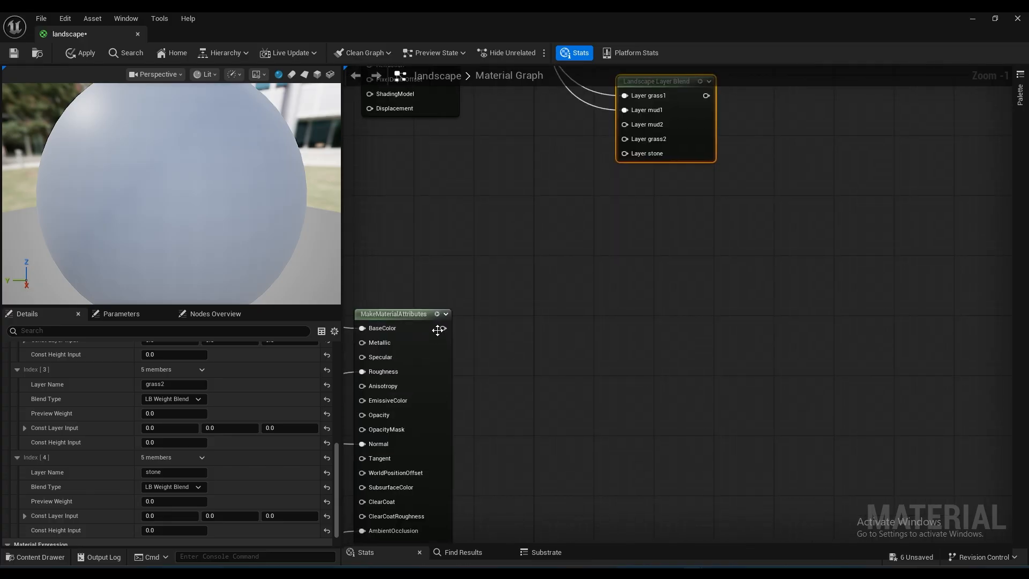
left_click_drag(443, 329, 628, 124)
- Move the Landscape Layer Blend node near the fourth MakeMaterialAttributes node and connect that node's output to Layer grass2
left_click_drag(691, 140, 668, 434)
right_click_drag(657, 531, 651, 158)
right_click_drag(621, 295, 606, 429)
left_click_drag(656, 208, 664, 454)
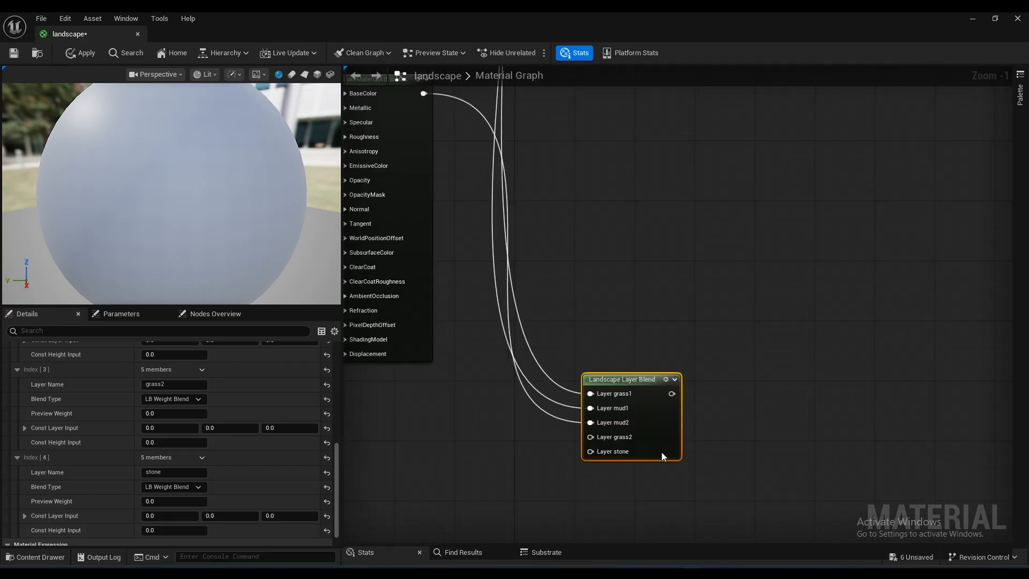
right_click_drag(662, 466, 661, 224)
left_click_drag(453, 370, 653, 490)
- Connect the output of the fifth MakeMaterialAttributes node to the Layer stone input of the Landscape Layer Blend node
right_click_drag(640, 520, 654, 243)
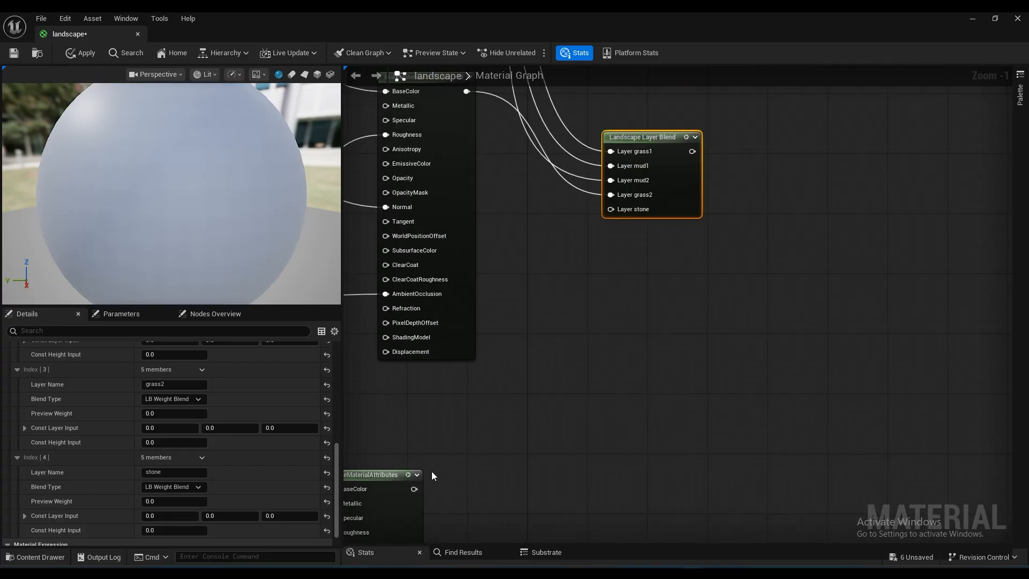
left_click_drag(406, 507, 474, 503)
left_click_drag(481, 481, 611, 210)
- Move the Landscape Layer Blend node back up beside the landscape result node
scroll(654, 268, "down", 3)
right_click_drag(743, 230, 660, 429)
left_click_drag(574, 397, 612, 96)
right_click_drag(612, 96, 602, 408)
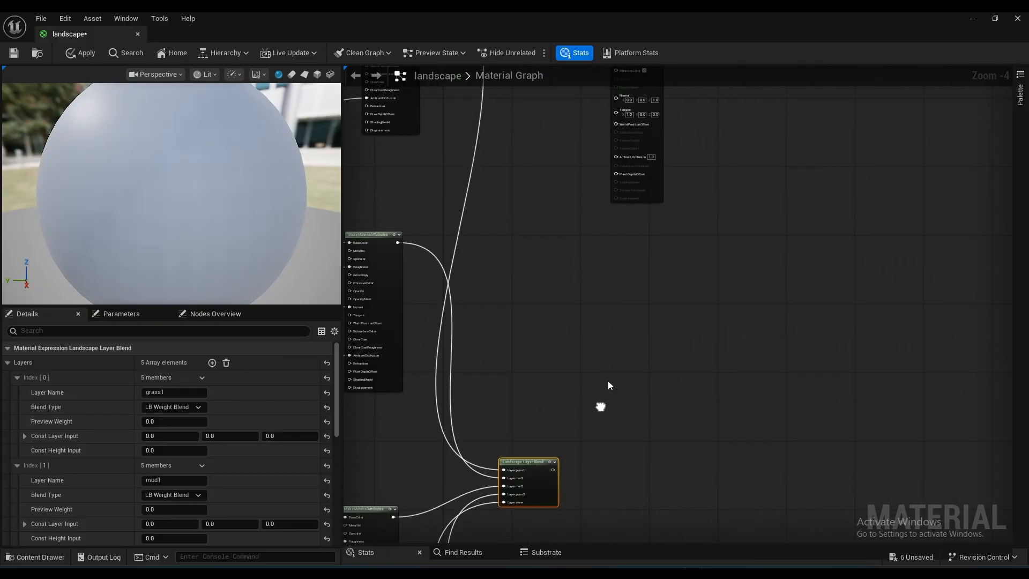
scroll(597, 410, "down", 1)
left_click_drag(550, 434, 543, 108)
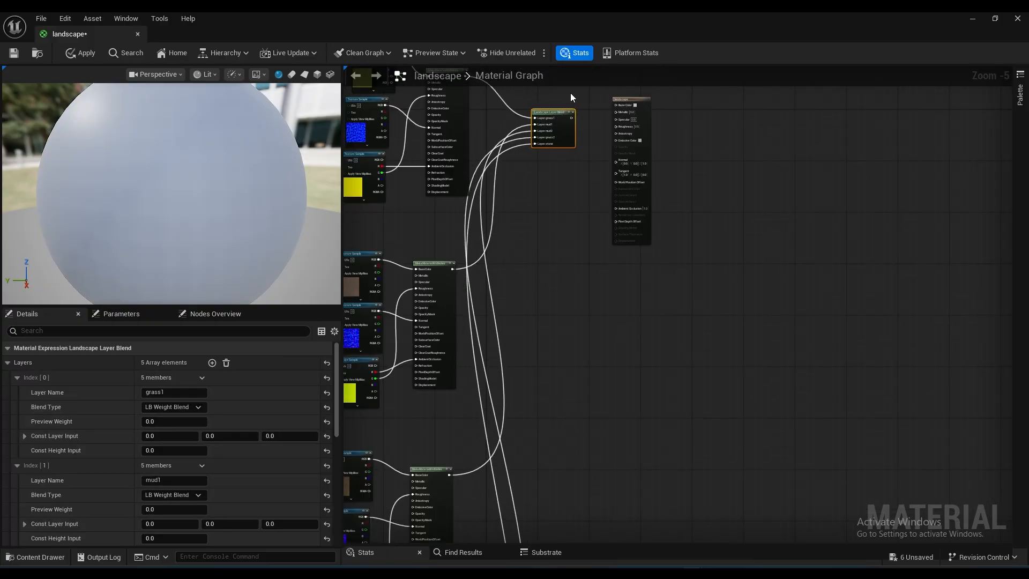
scroll(571, 92, "up", 3)
right_click_drag(583, 117, 530, 256)
mouse_move(505, 249)
left_mouse_down()
mouse_move(493, 259)
mouse_move(501, 261)
mouse_move(492, 249)
left_mouse_up()
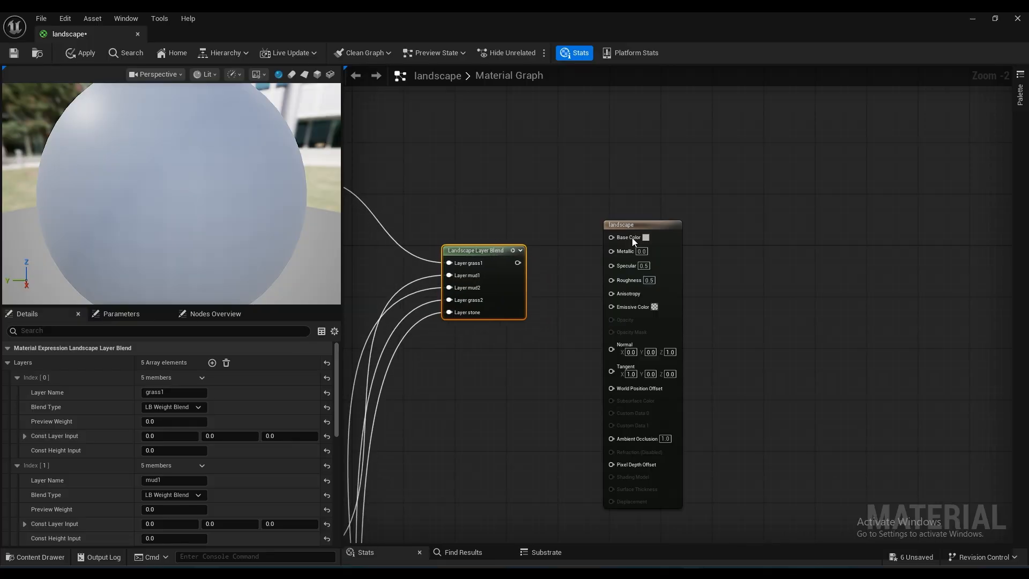
- Adjust the landscape result node's position so it sits clear of the Landscape Layer Blend node
left_click_drag(641, 234, 622, 257)
right_click_drag(554, 285, 524, 246)
mouse_move(488, 224)
left_mouse_down()
mouse_move(574, 227)
mouse_move(506, 236)
mouse_move(493, 223)
left_mouse_up()
left_click_drag(578, 212, 599, 214)
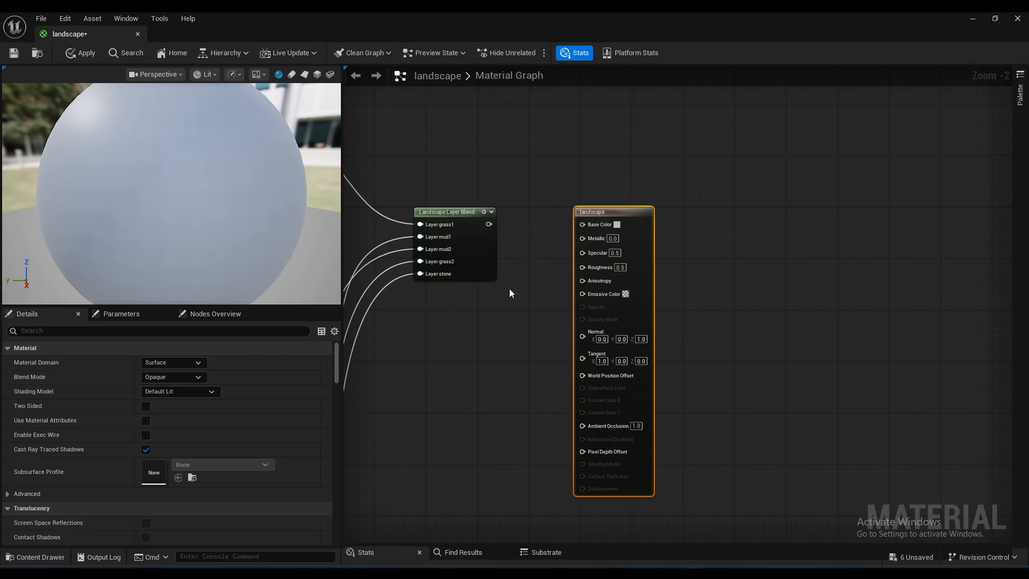
right_click_drag(509, 289, 776, 356)
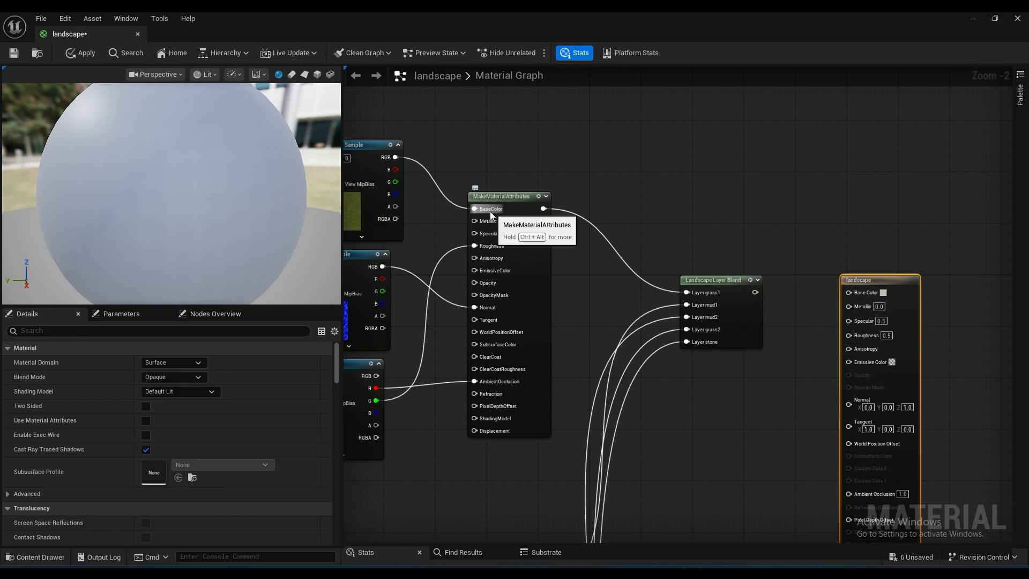
right_click_drag(680, 358, 613, 320)
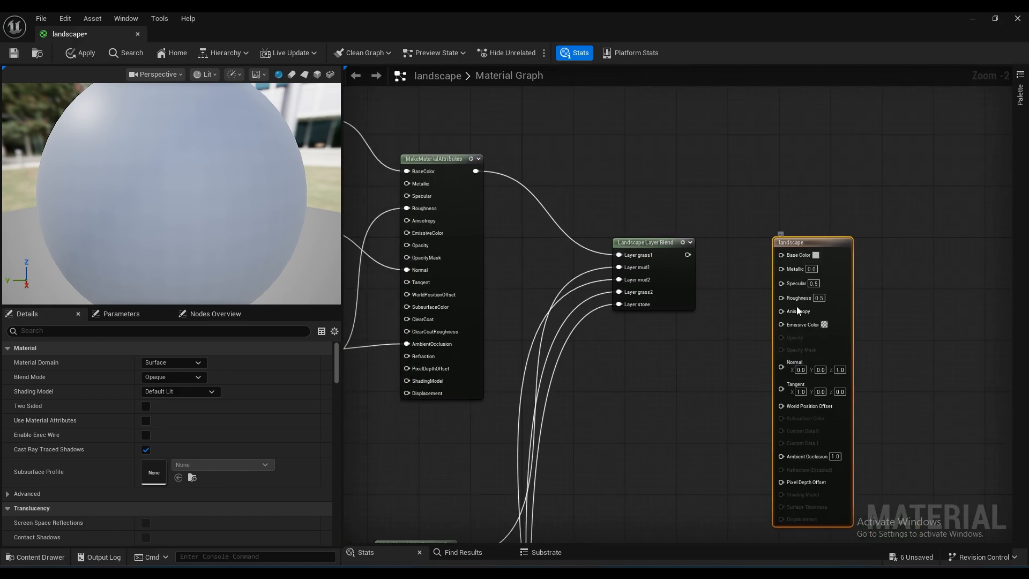
mouse_move(842, 246)
left_mouse_down()
mouse_move(845, 229)
mouse_move(860, 234)
mouse_move(837, 237)
mouse_move(849, 234)
left_mouse_up()
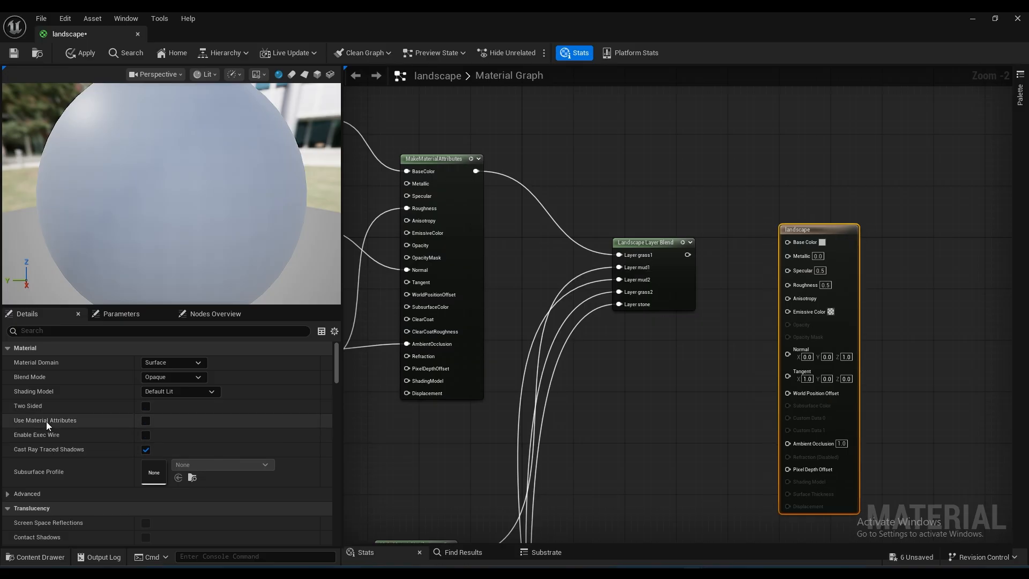
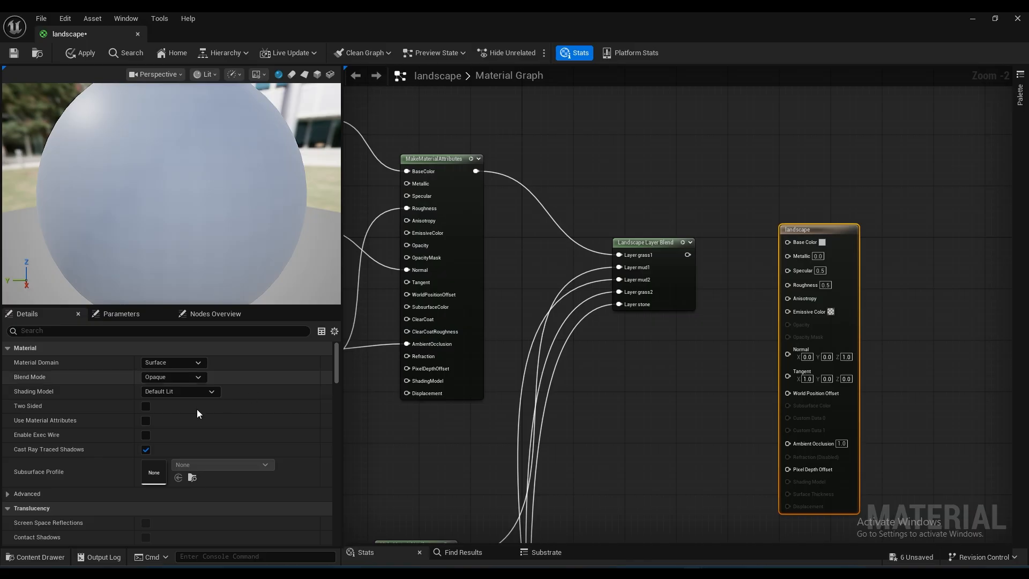
- Enable Use Material Attributes on the material and connect the Landscape Layer Blend output to its Material Attributes input
left_click(146, 420)
right_click_drag(720, 345, 637, 392)
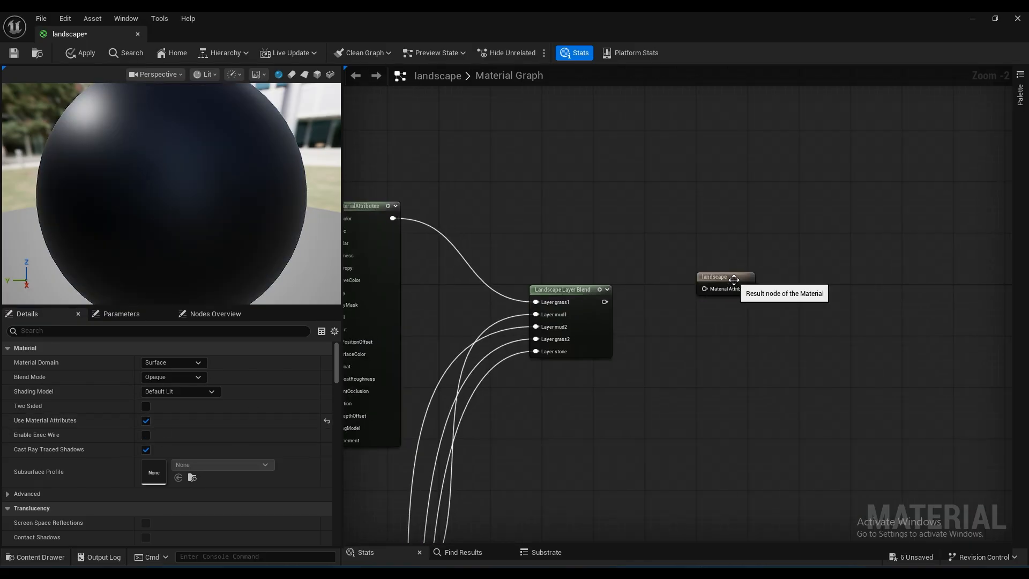
mouse_move(731, 290)
left_mouse_down()
mouse_move(722, 318)
mouse_move(738, 307)
left_mouse_up()
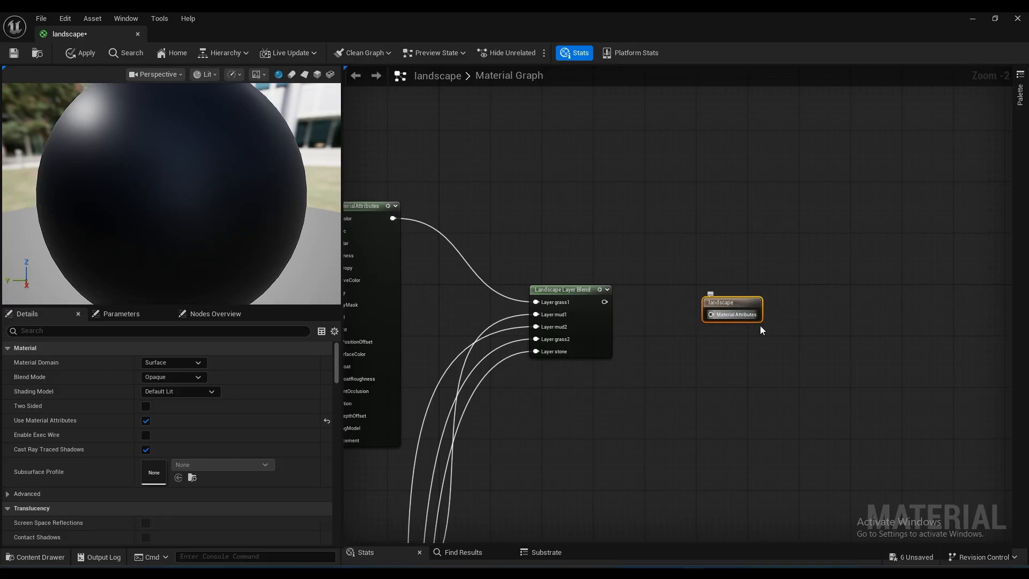
left_click_drag(605, 302, 685, 349)
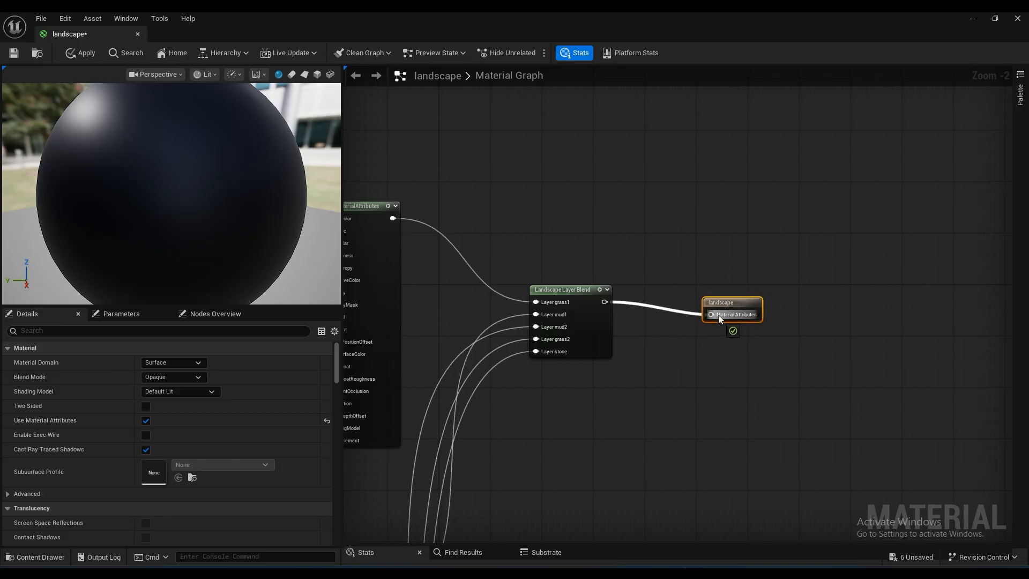
left_click_drag(719, 319, 718, 317)
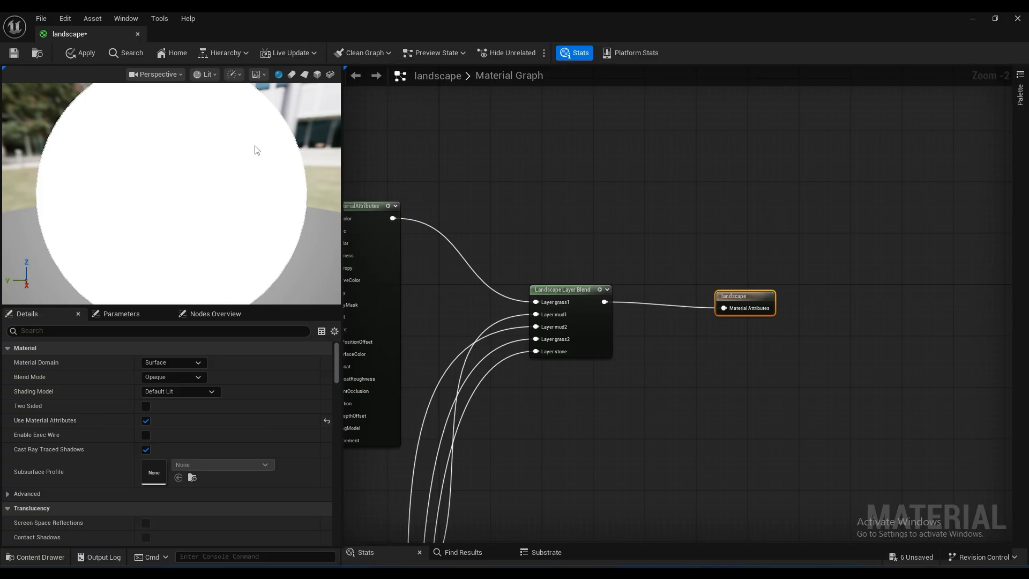
left_click_drag(230, 35, 423, 105)
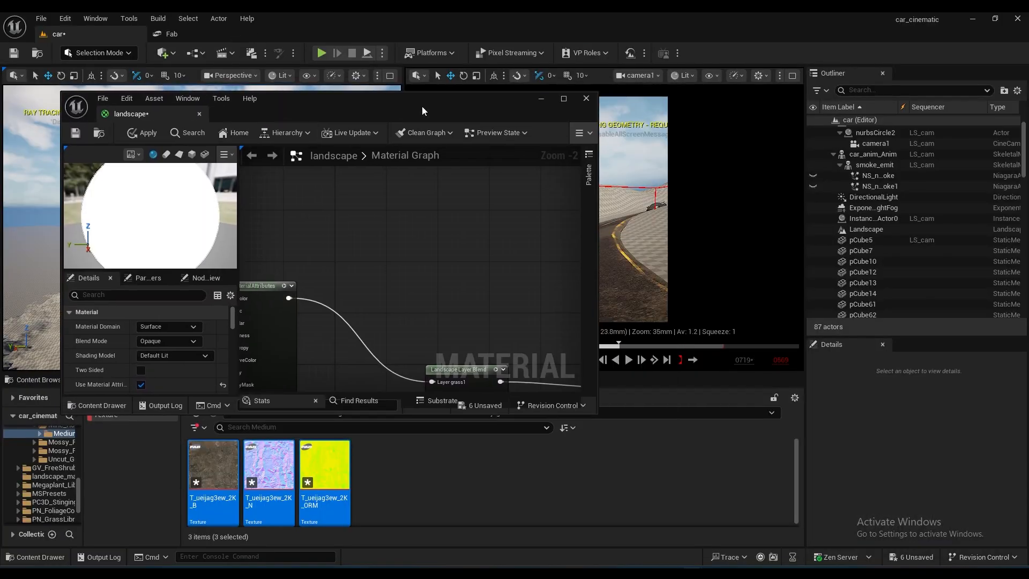
double_click(422, 105)
- Nudge the base colour and ORM Texture Sample nodes of the first grass group into a neater arrangement
right_click_drag(430, 235, 678, 212)
scroll(590, 227, "down", 2)
right_click_drag(561, 306, 631, 257)
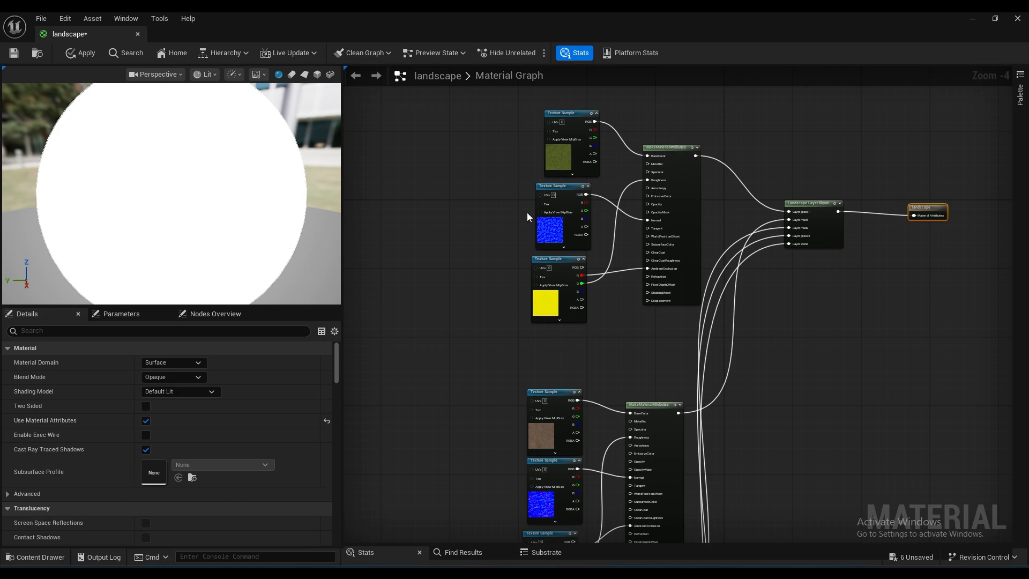
right_click_drag(556, 164, 657, 220)
left_click_drag(654, 214, 657, 217)
left_click_drag(656, 358, 668, 358)
right_click_drag(558, 288, 548, 280)
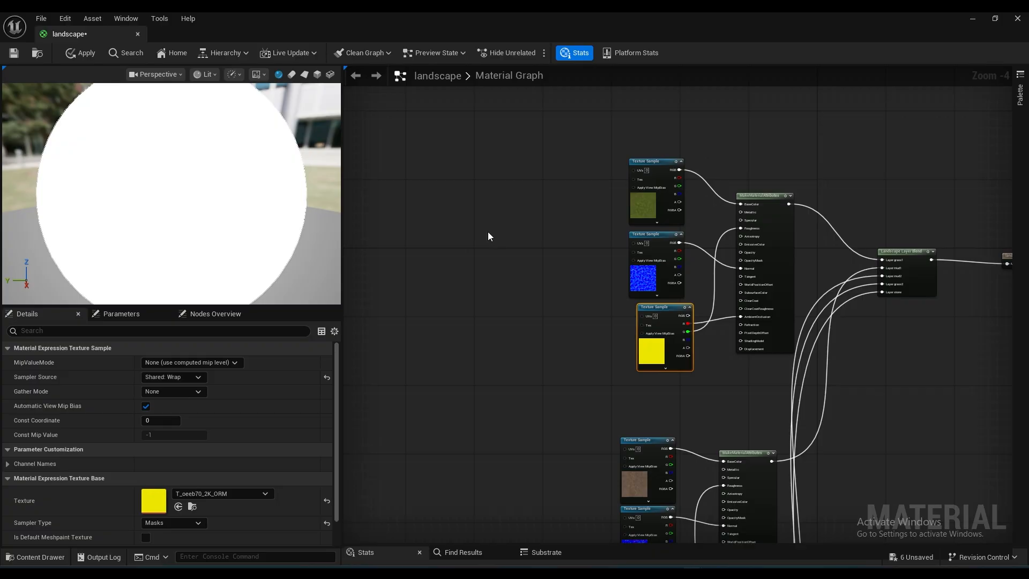
- Add a TextureCoordinate node in the empty graph area beside the first grass group's Texture Samples
right_click(488, 233)
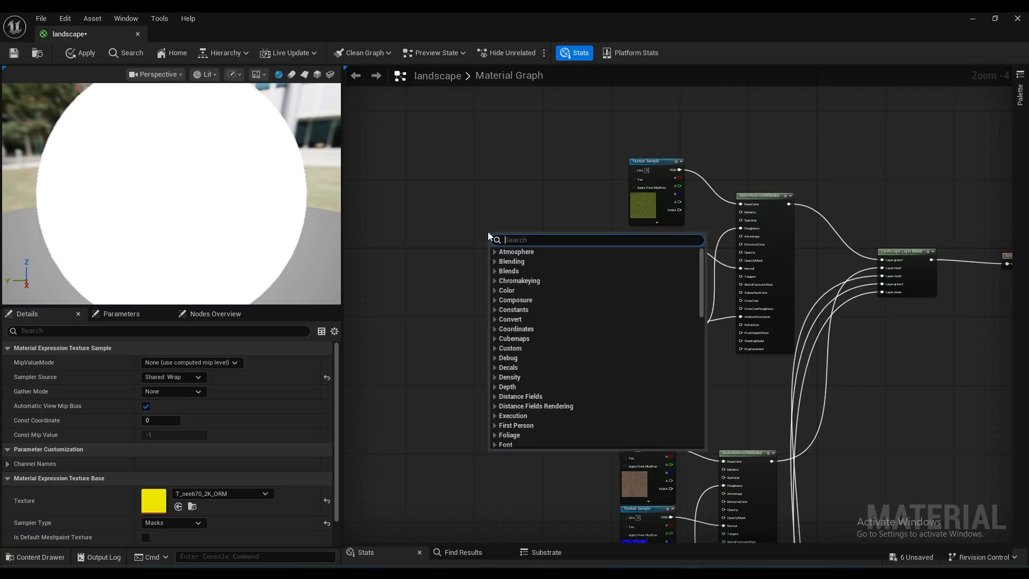
type("te")
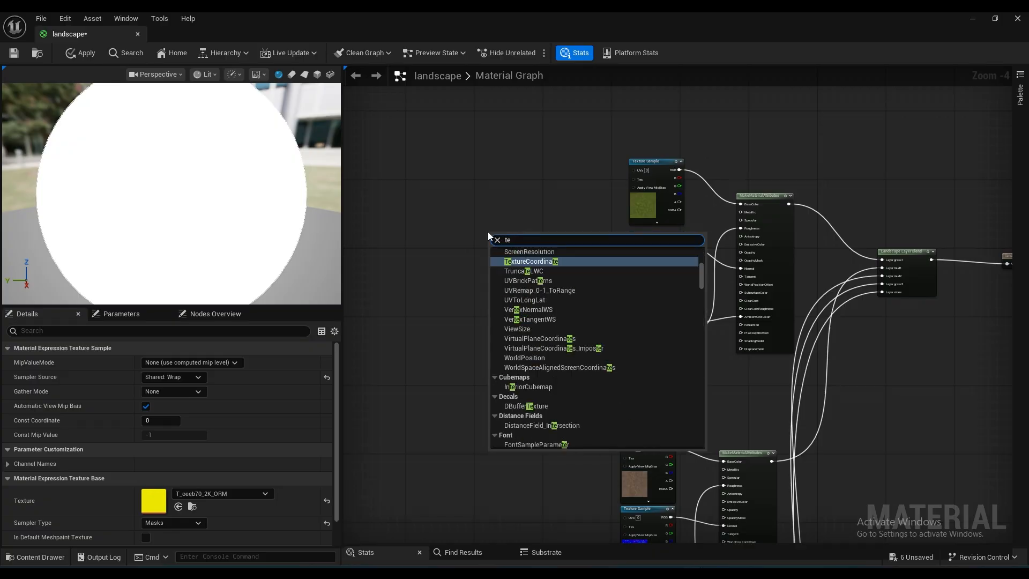
type("xtureco")
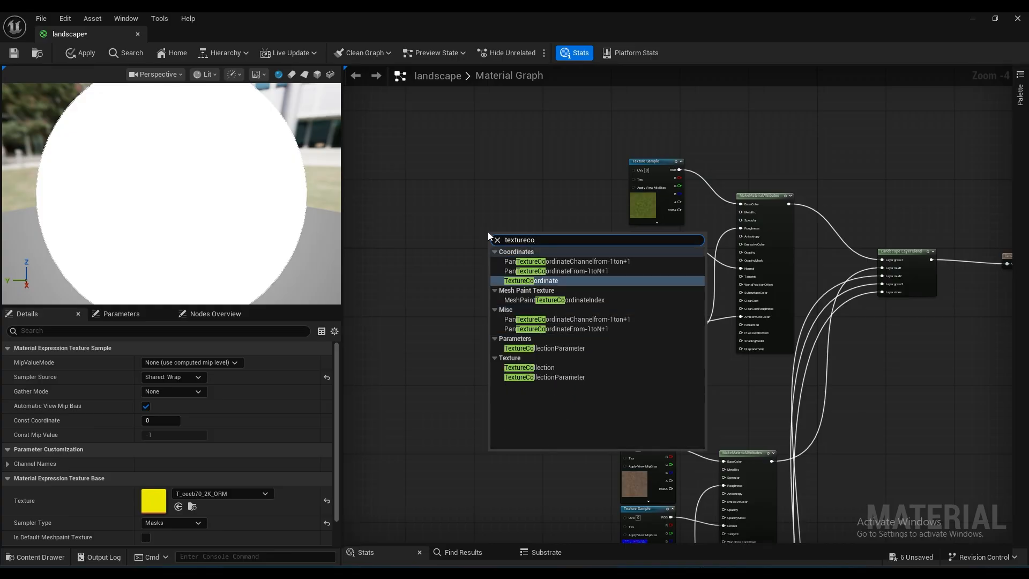
left_click(547, 281)
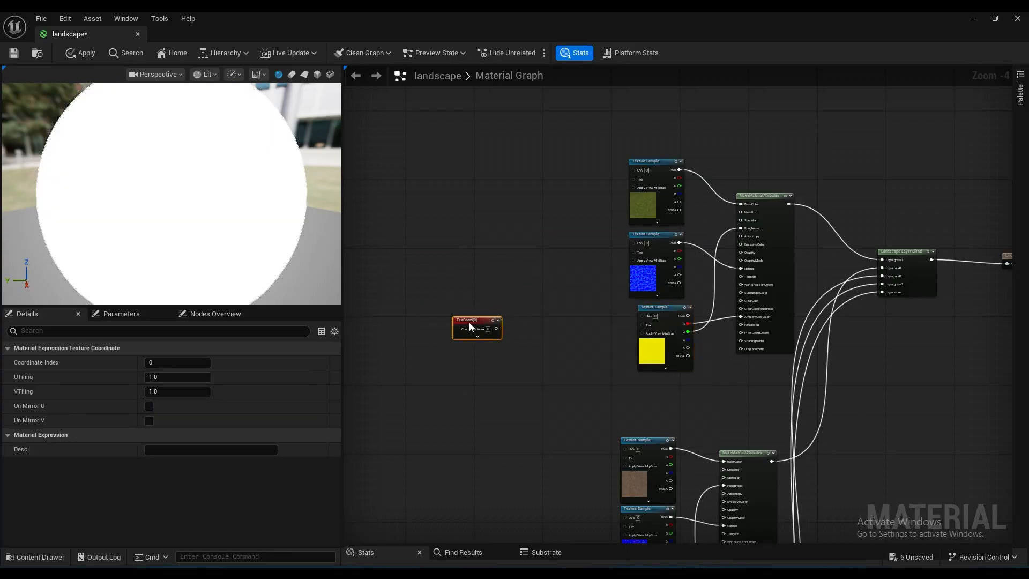
- Connect the TexCoord output to the UVs inputs of all three Texture Samples in the first grass group
right_click_drag(540, 343, 565, 324)
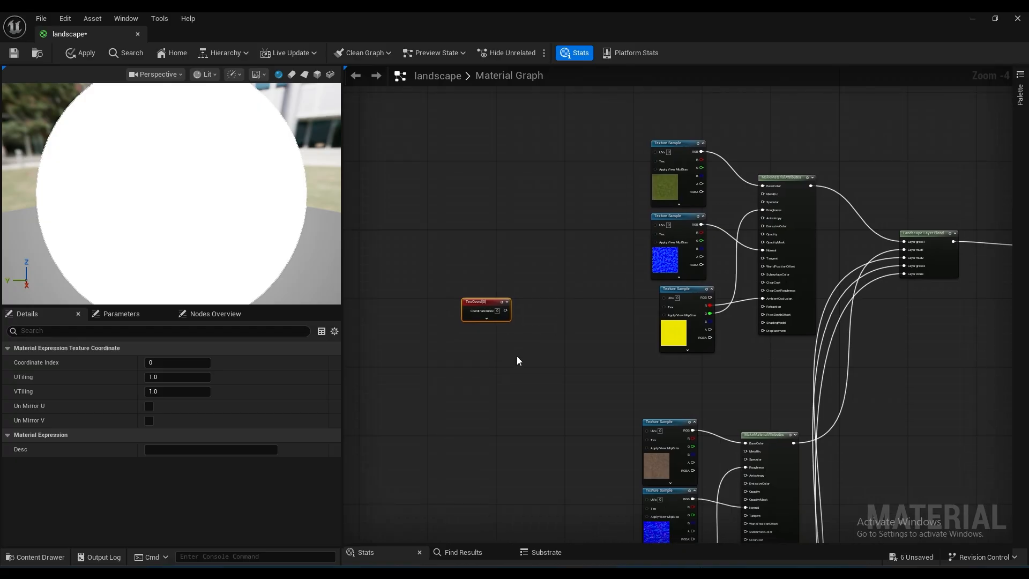
mouse_move(506, 358)
right_mouse_down()
mouse_move(475, 361)
mouse_move(502, 370)
right_mouse_up()
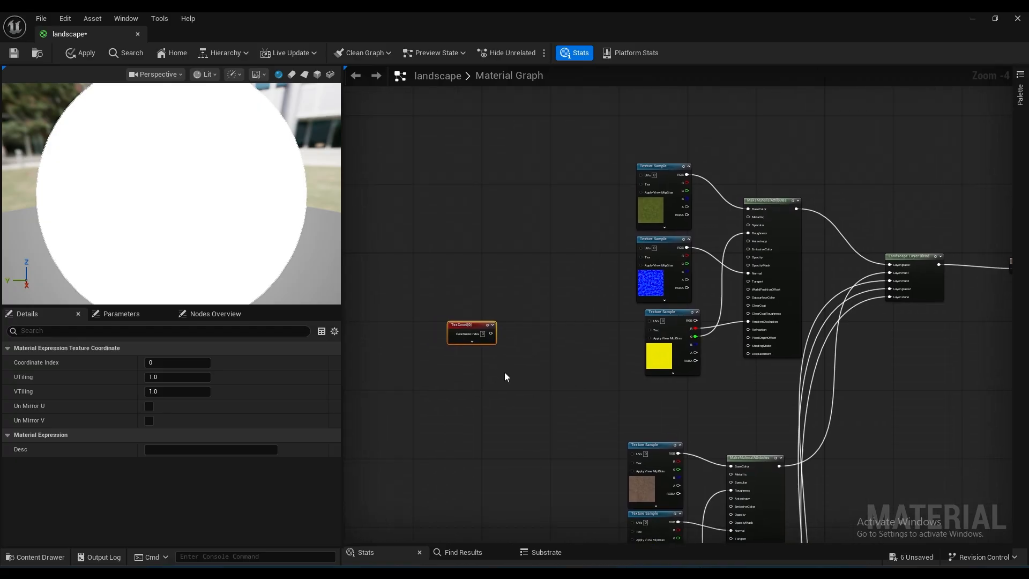
scroll(520, 321, "up", 2)
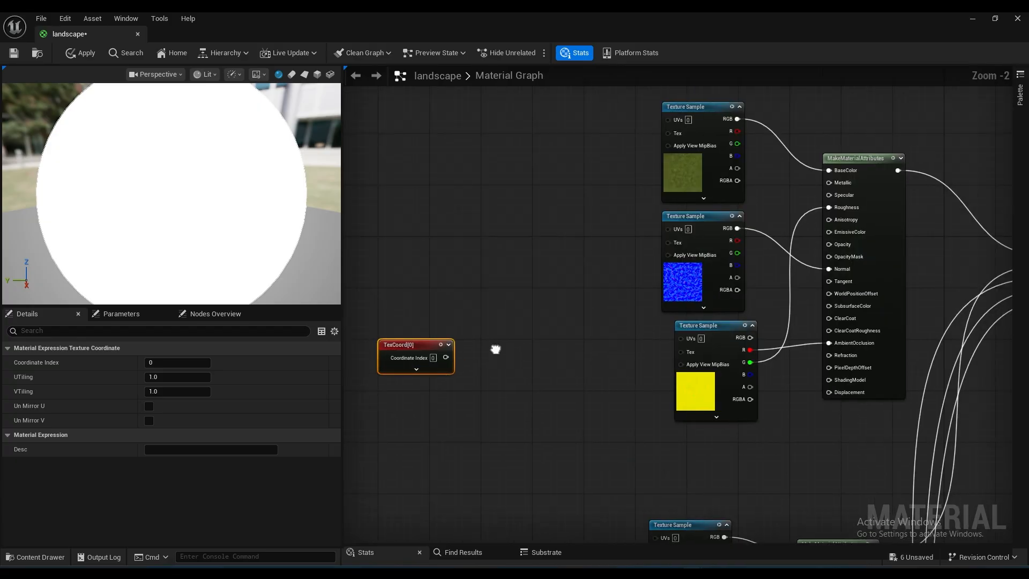
left_click_drag(444, 360, 529, 279)
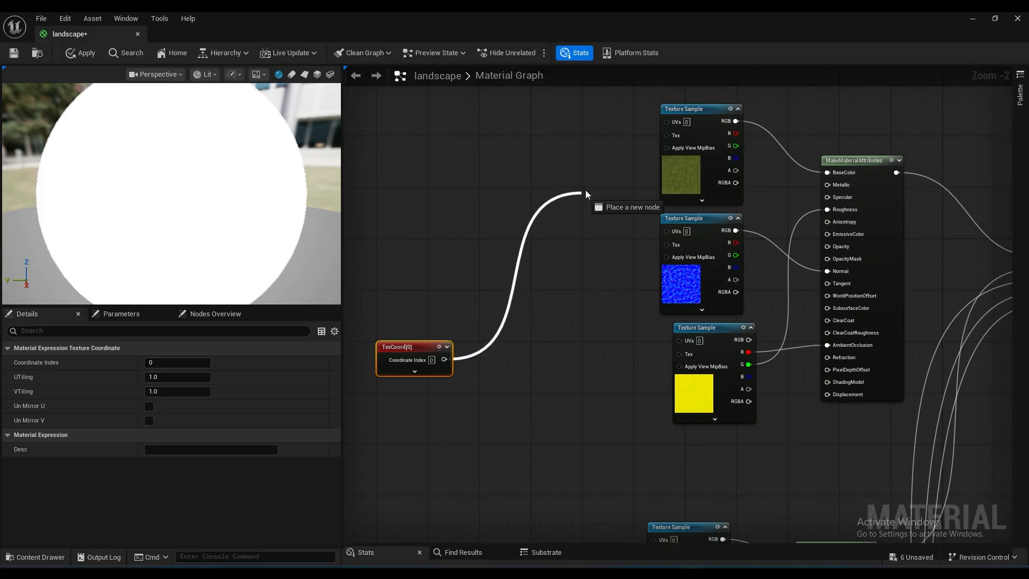
left_click_drag(585, 191, 667, 123)
left_click_drag(444, 360, 667, 231)
left_click_drag(444, 359, 679, 340)
- Move the TexCoord node down to the first mud group and connect it to the UVs of its three Texture Samples
left_click_drag(410, 348, 416, 471)
right_click_drag(538, 474, 524, 229)
left_click_drag(436, 237, 640, 295)
left_click_drag(401, 226, 427, 361)
right_click_drag(482, 380, 468, 219)
left_click_drag(448, 211, 625, 237)
left_click_drag(447, 211, 619, 346)
- Move the TexCoord node beside the second mud group and connect it to that group's Texture Sample UVs
right_click_drag(482, 257, 489, 177)
left_click_drag(429, 137, 436, 399)
right_click_drag(482, 402, 473, 221)
left_click_drag(454, 209, 616, 391)
left_click_drag(453, 209, 599, 498)
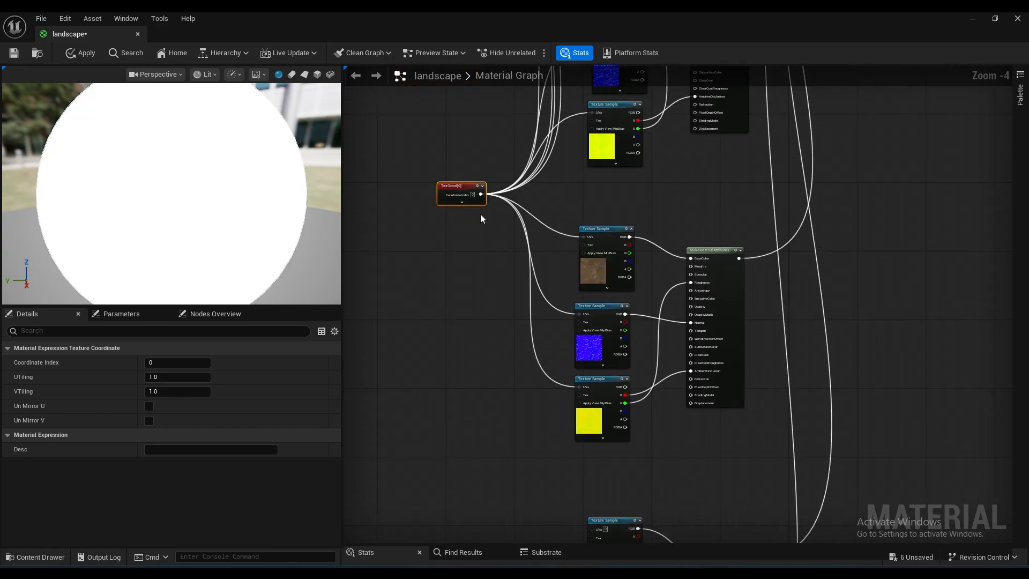
- Move the TexCoord node beside the second grass group and connect it to the UVs of its three Texture Samples
left_click_drag(455, 185, 447, 481)
right_click_drag(482, 483, 472, 211)
left_click_drag(468, 220, 586, 256)
left_click_drag(468, 219, 587, 324)
left_click_drag(448, 212, 583, 393)
- Connect the TexCoord node to the stone group's Texture Sample UVs and move the node back up the graph
right_click_drag(414, 353, 447, 240)
left_click_drag(449, 221, 445, 384)
right_click_drag(455, 395, 441, 268)
left_click_drag(461, 255, 570, 384)
scroll(601, 287, "down", 3)
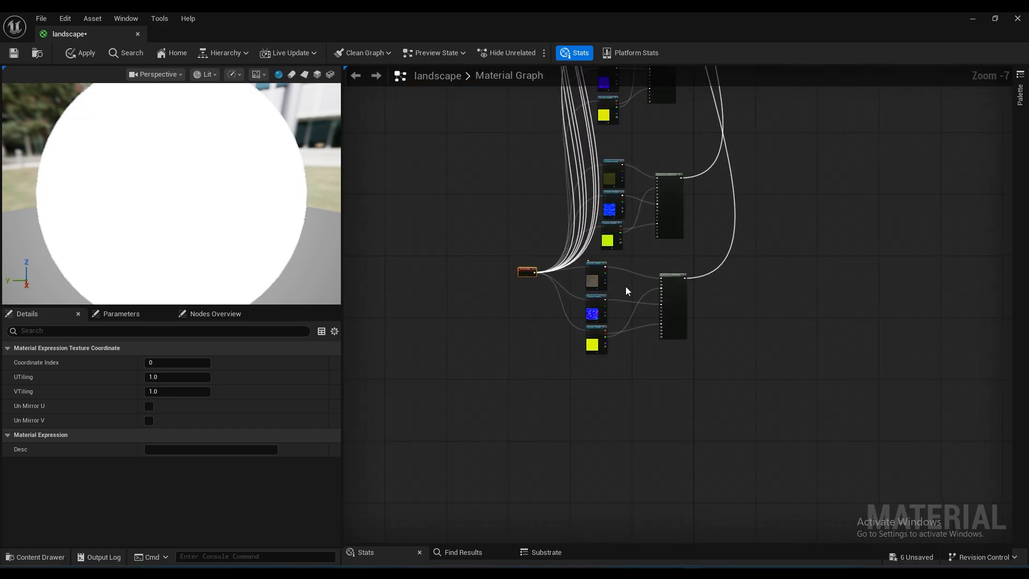
right_click_drag(625, 286, 637, 448)
left_click_drag(536, 431, 456, 155)
right_click_drag(485, 158, 491, 346)
- Apply the landscape material changes and move the material editor window clear of the level editor
left_click_drag(474, 17, 706, 344)
right_click_drag(247, 215, 168, 262)
left_click(545, 379)
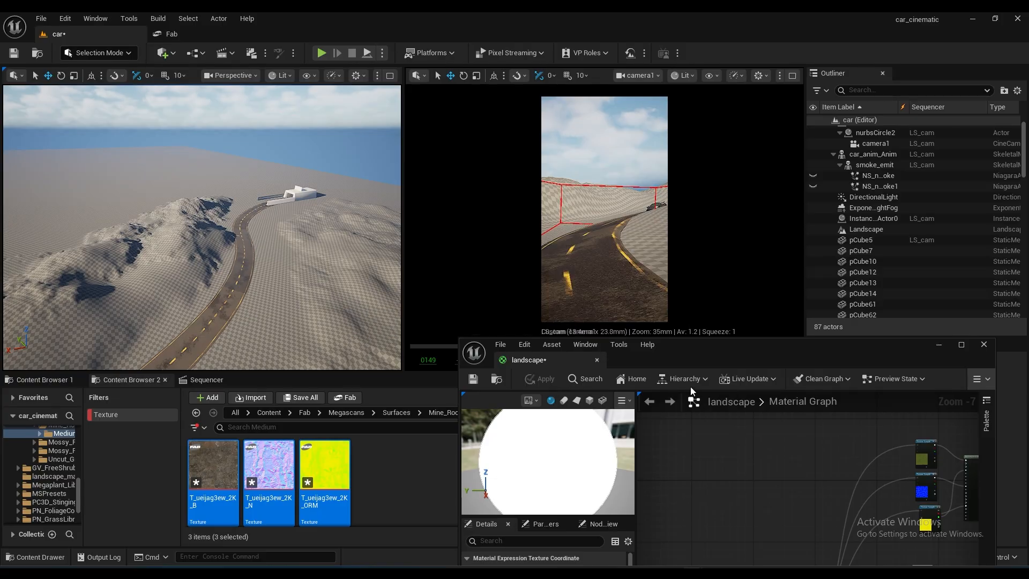
left_click_drag(730, 345, 753, 487)
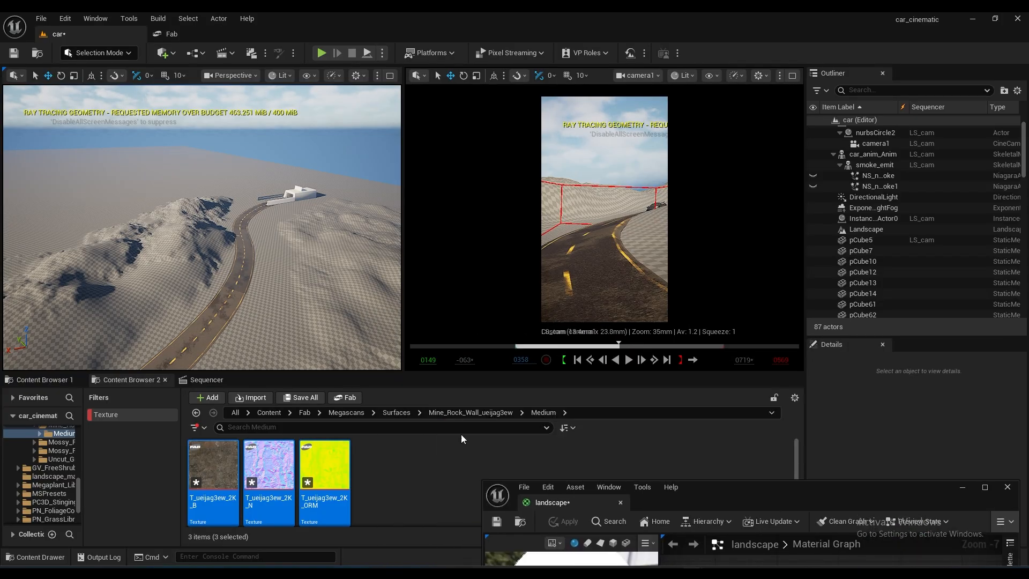
- Turn off the Texture filter and open the Content/car_cinematic/landscape_material folder
left_click(268, 412)
left_click_drag(356, 374, 359, 287)
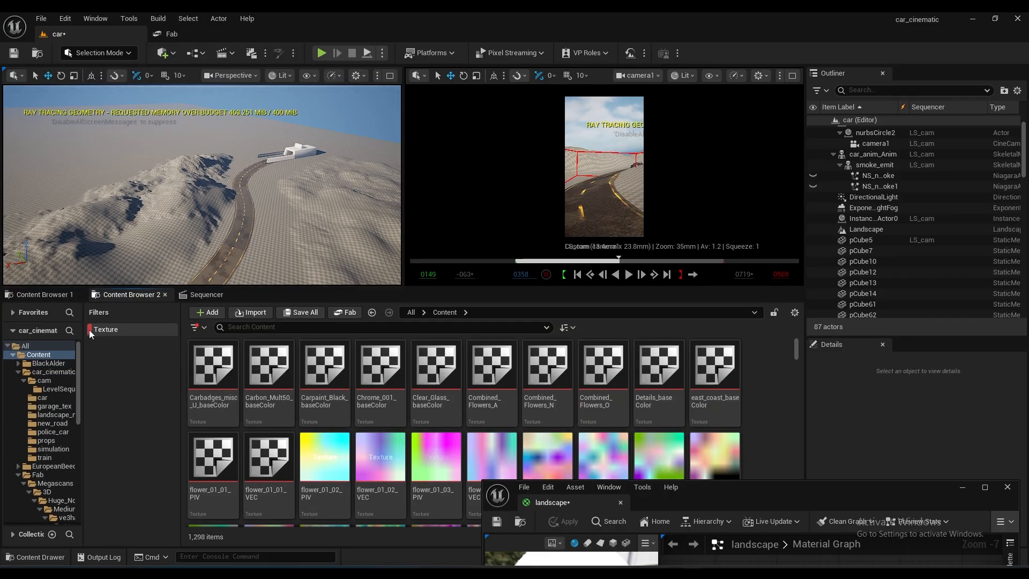
left_click(90, 330)
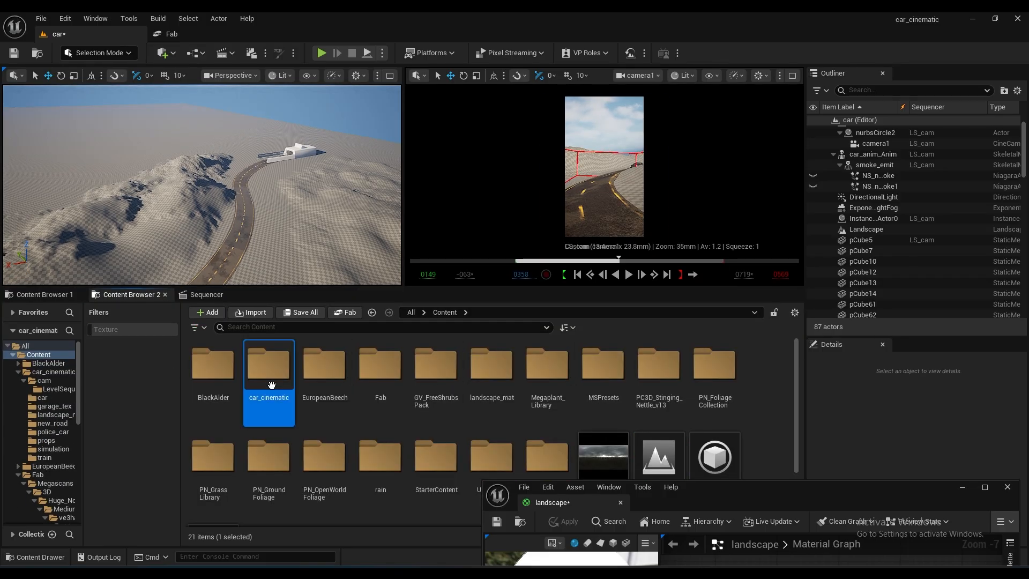
double_click(248, 388)
left_click_drag(753, 493, 644, 490)
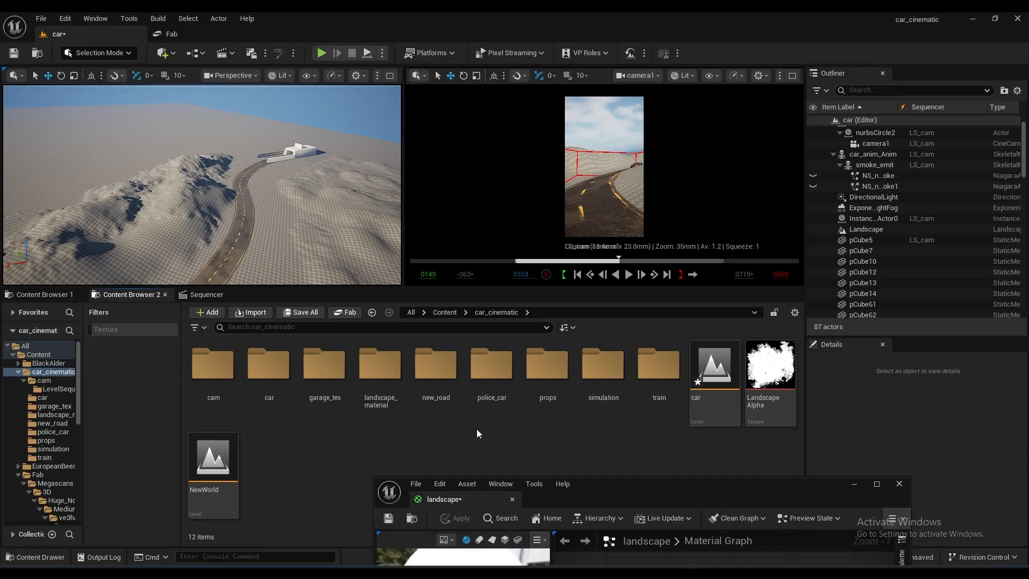
double_click(378, 388)
- Create a material instance from the landscape material, keeping the suggested name
left_click(209, 386)
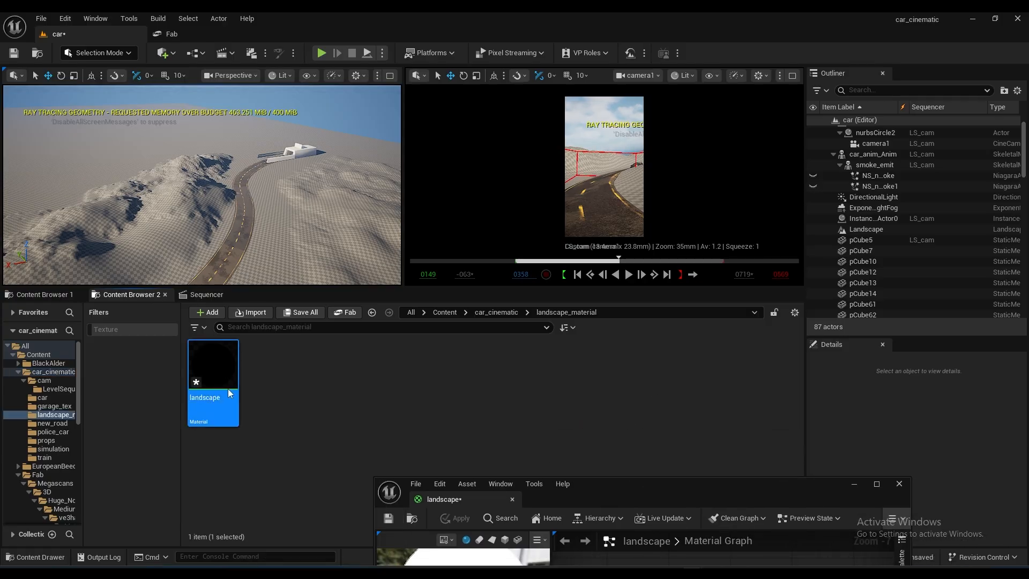
left_click_drag(359, 289, 368, 369)
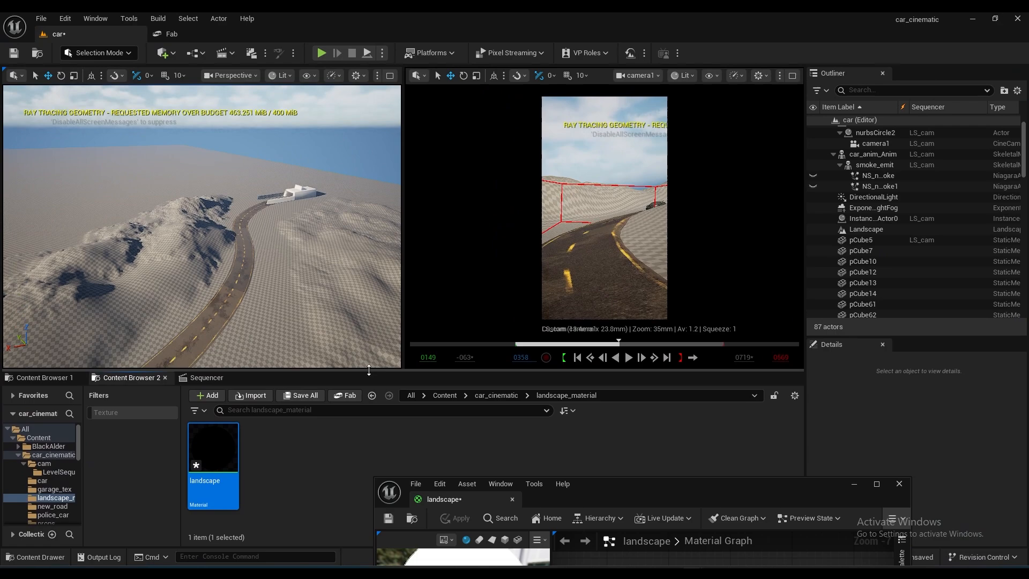
right_click(217, 458)
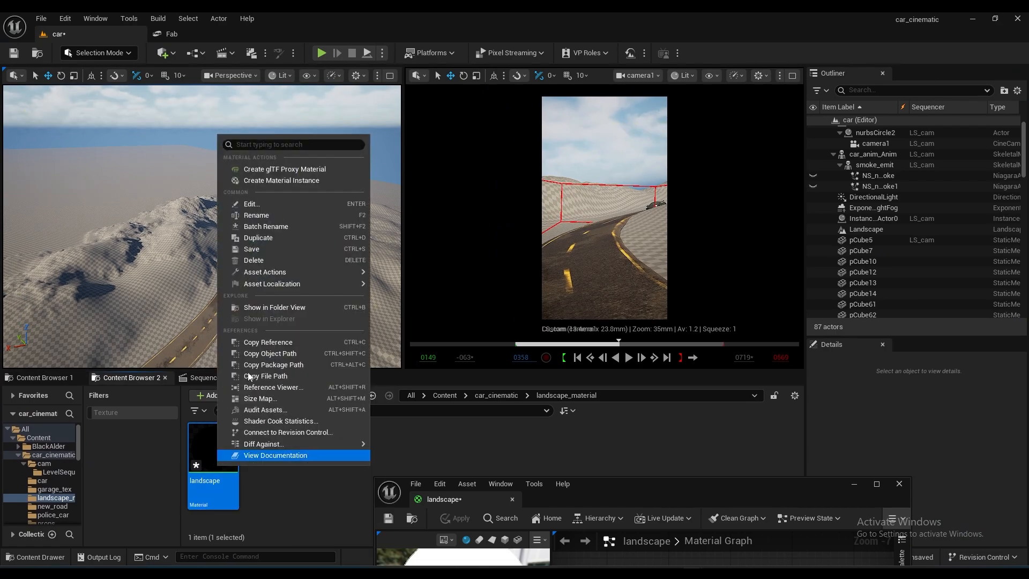
left_click(286, 181)
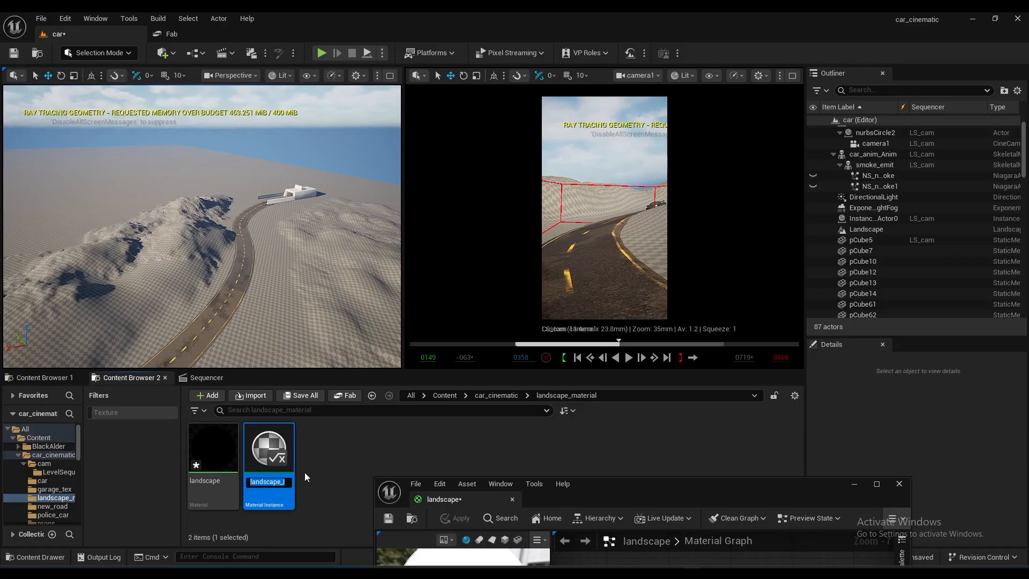
key("Return")
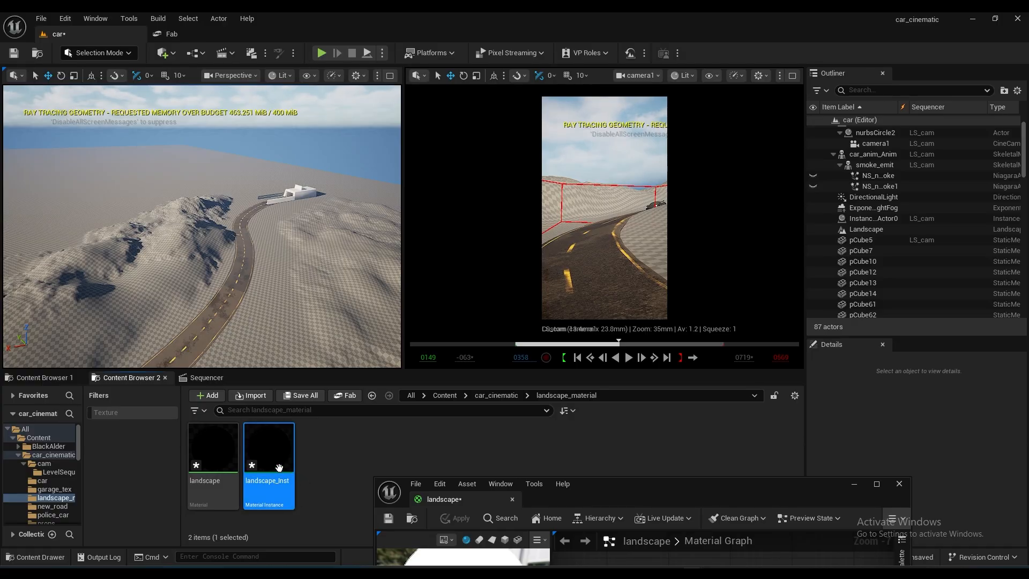
- Select the Landscape actor and assign landscape_Inst as its Landscape Material
middle_click_drag(316, 285, 336, 280)
left_click(307, 258)
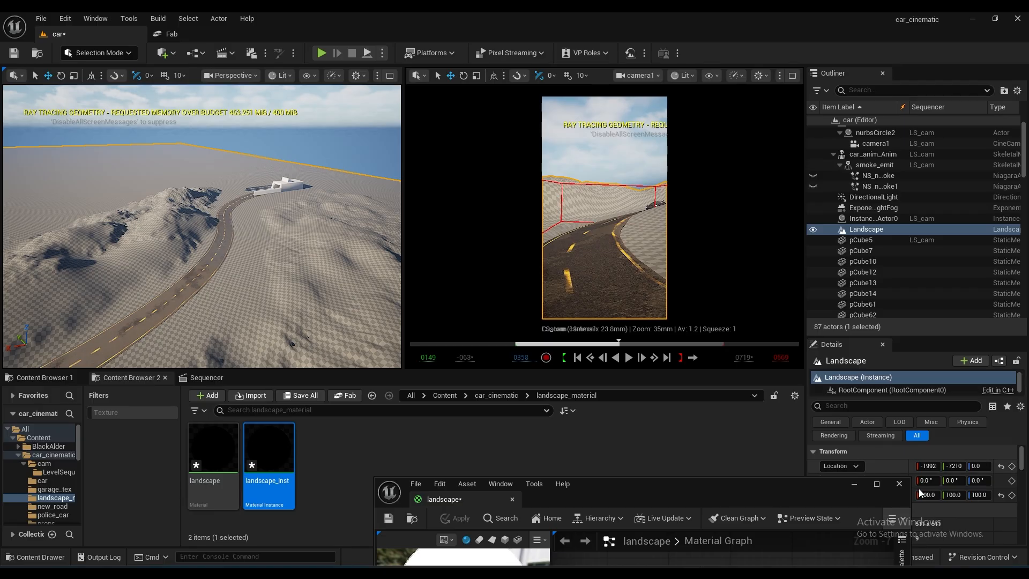
left_click_drag(811, 495, 711, 510)
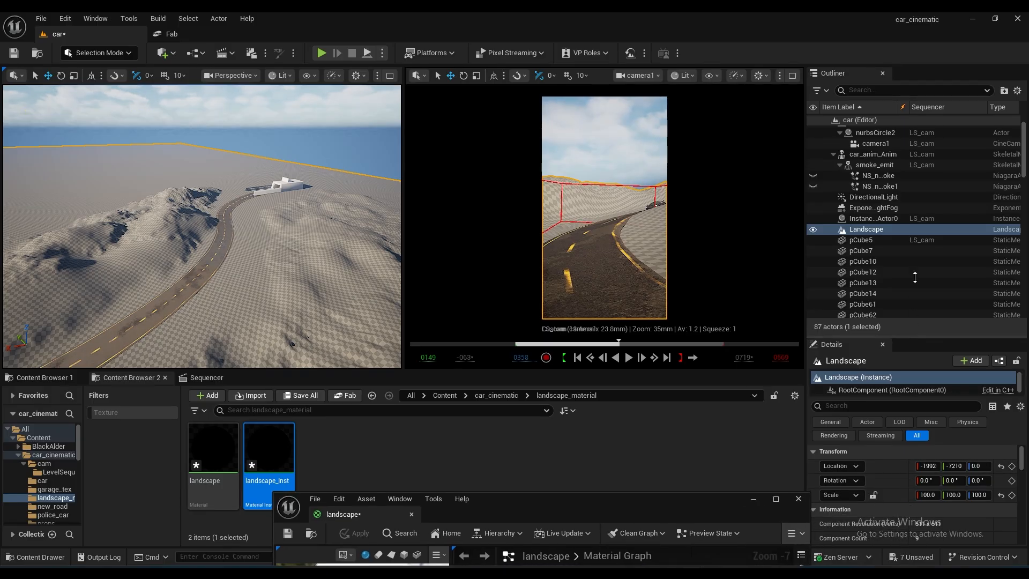
left_click_drag(916, 341, 917, 149)
scroll(934, 384, "down", 10)
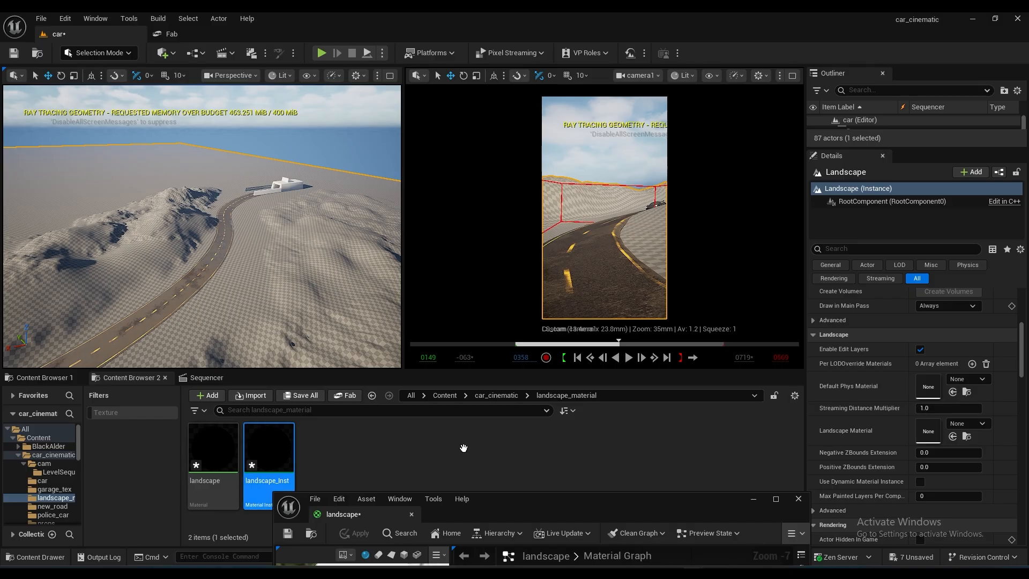
left_click_drag(463, 448, 922, 432)
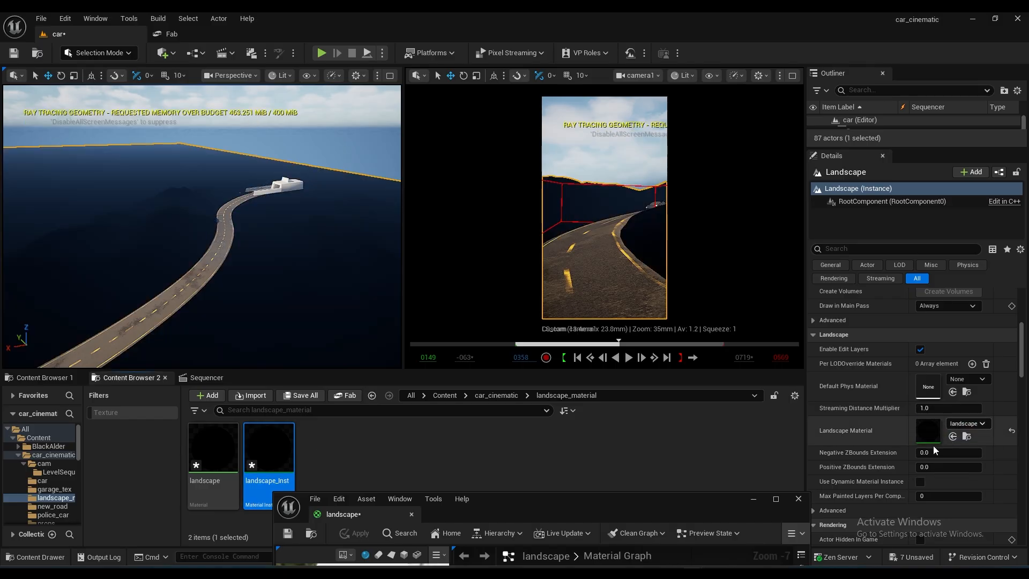
- Enlarge the viewports and switch the level editor to Landscape Mode with the Paint tools
right_click_drag(215, 225, 161, 220)
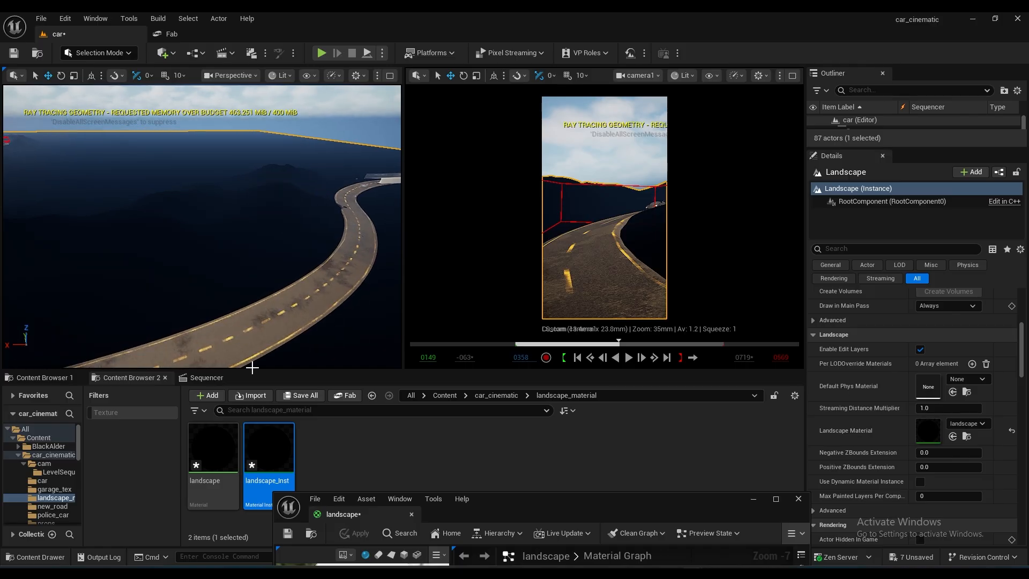
left_click_drag(252, 368, 252, 436)
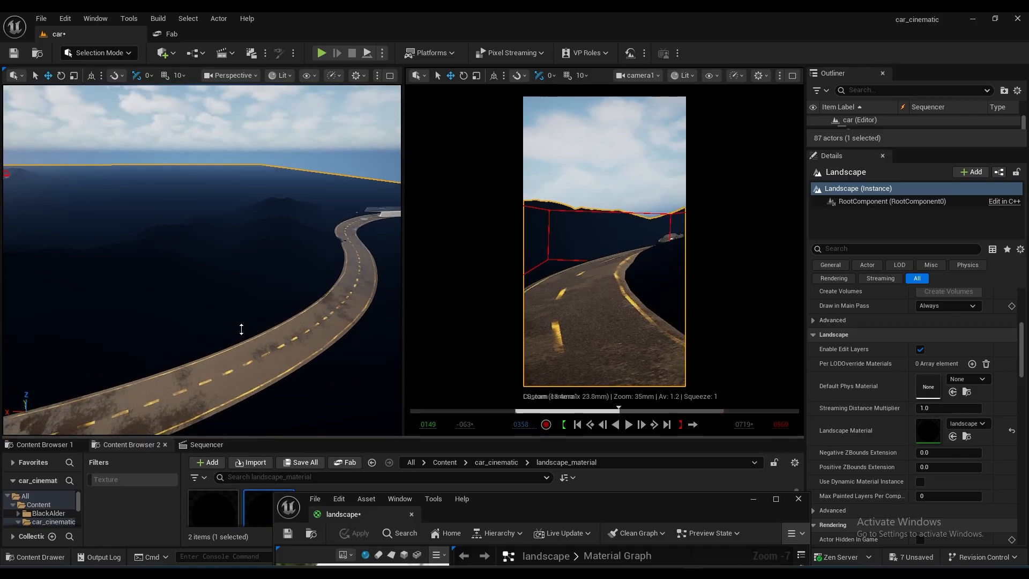
left_click(107, 53)
left_click(123, 82)
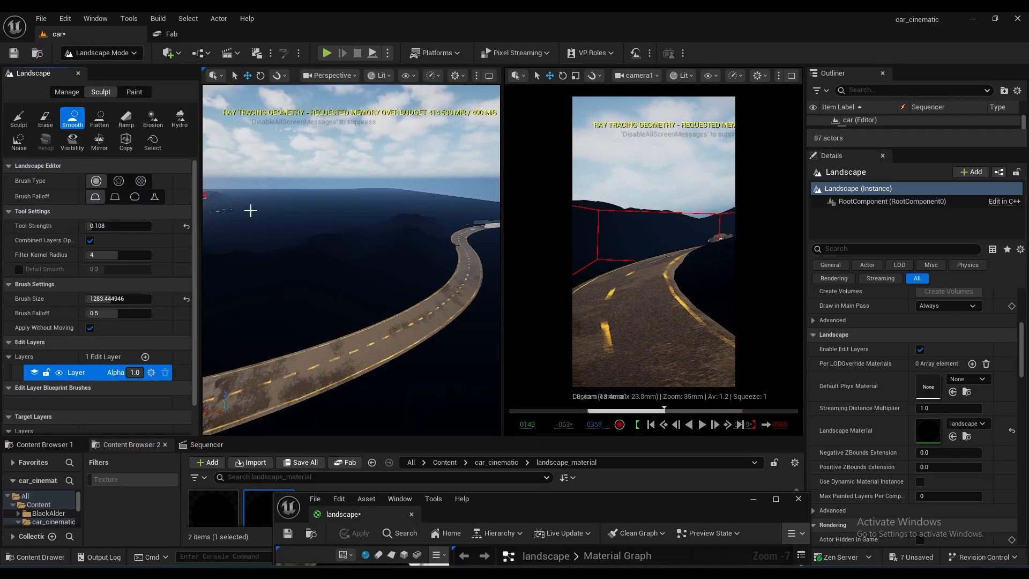
left_click(140, 92)
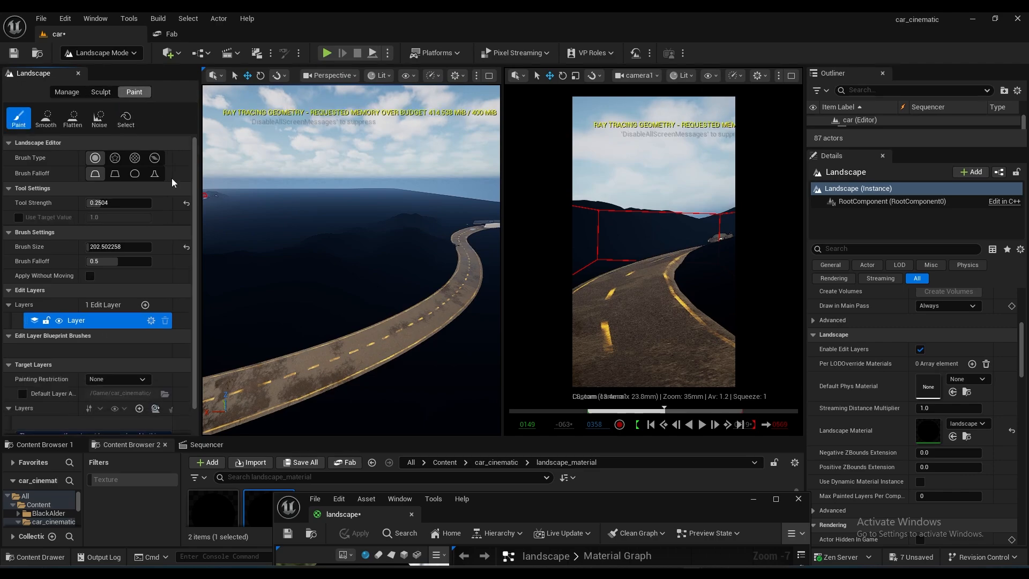
- Populate the landscape's target layers from the material assigned to it
scroll(163, 386, "down", 1)
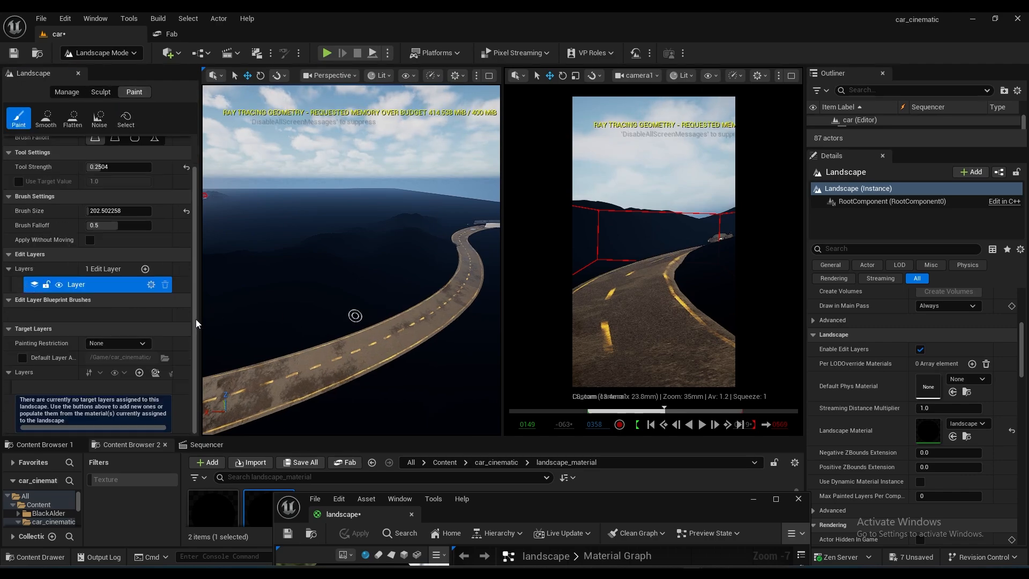
left_click(155, 373)
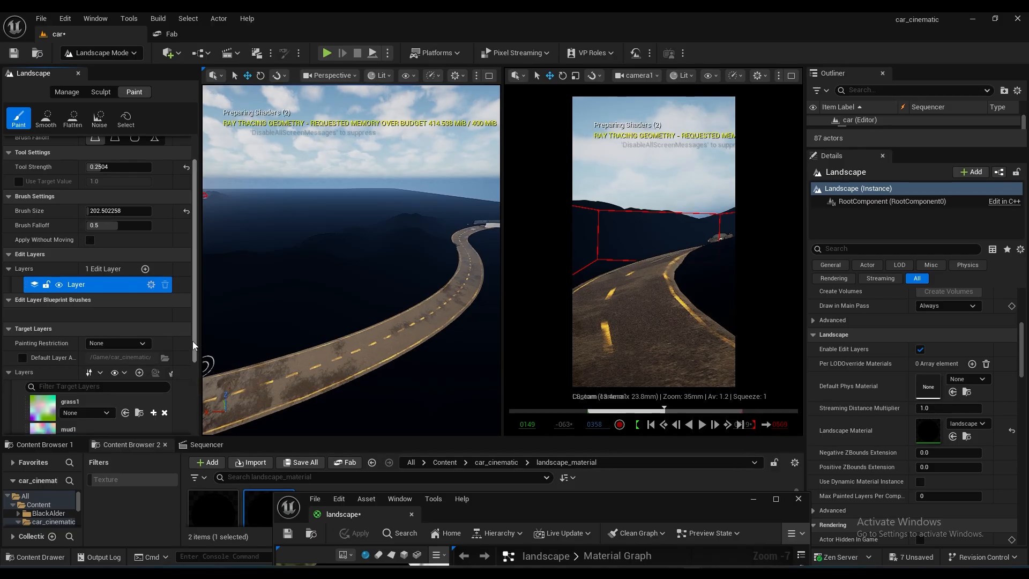
left_click_drag(194, 352, 189, 435)
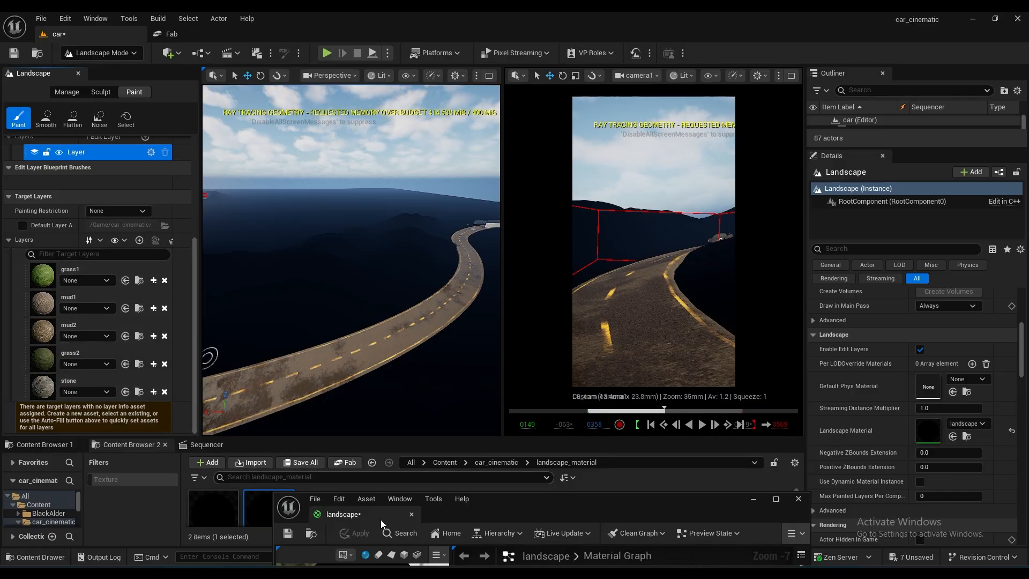
- Close the material editor and create a weight-blended layer info for grass1, saved in the landscape_material folder as grass1_LayerInfo
left_click_drag(525, 516, 371, 385)
left_click(647, 368)
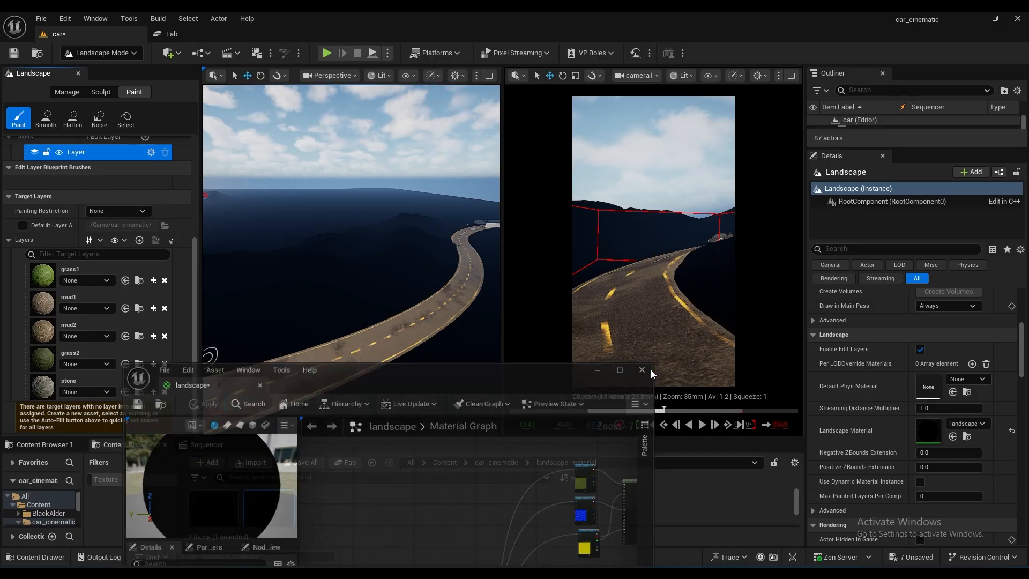
left_click(154, 281)
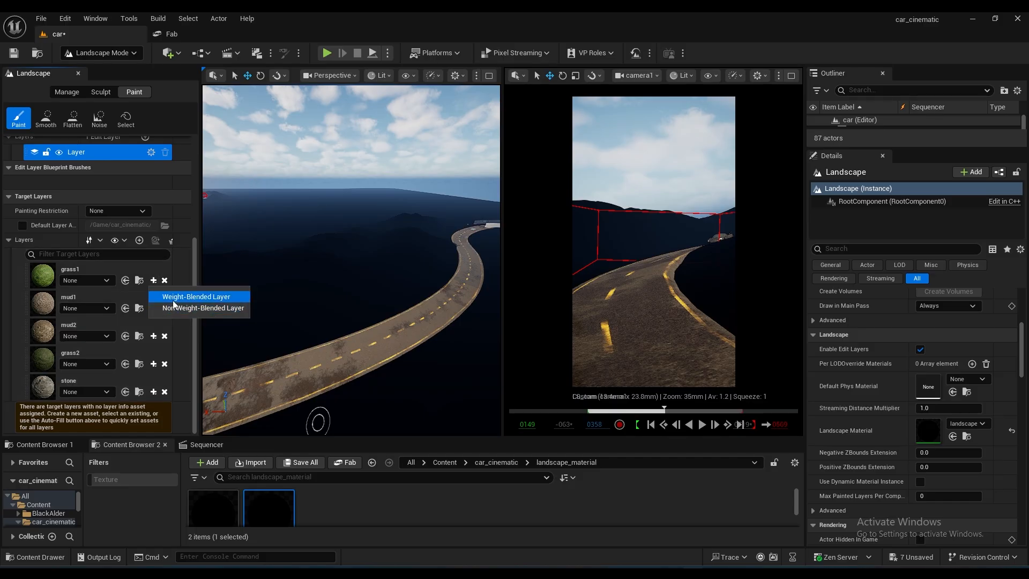
left_click(218, 296)
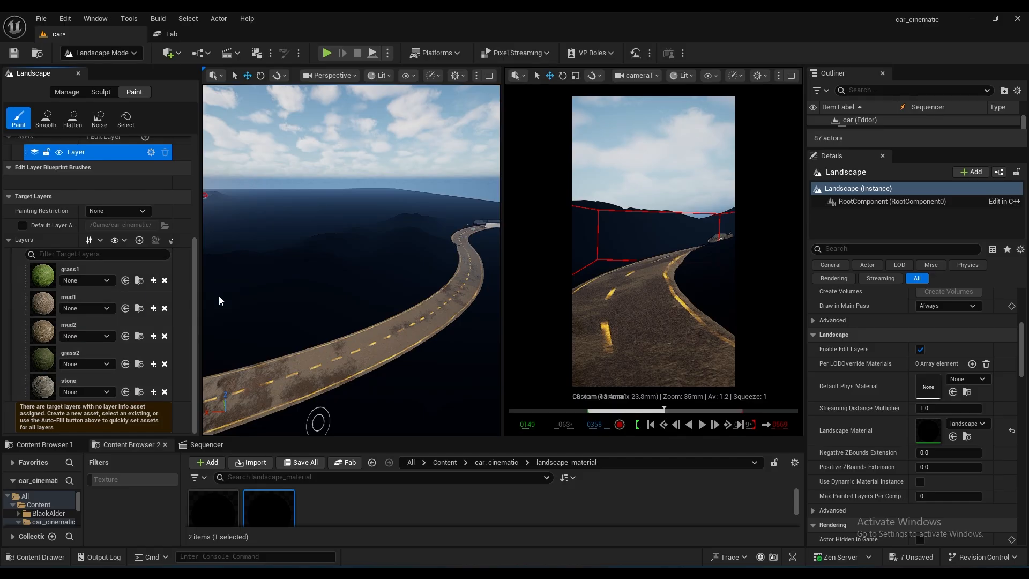
left_click_drag(506, 175, 404, 171)
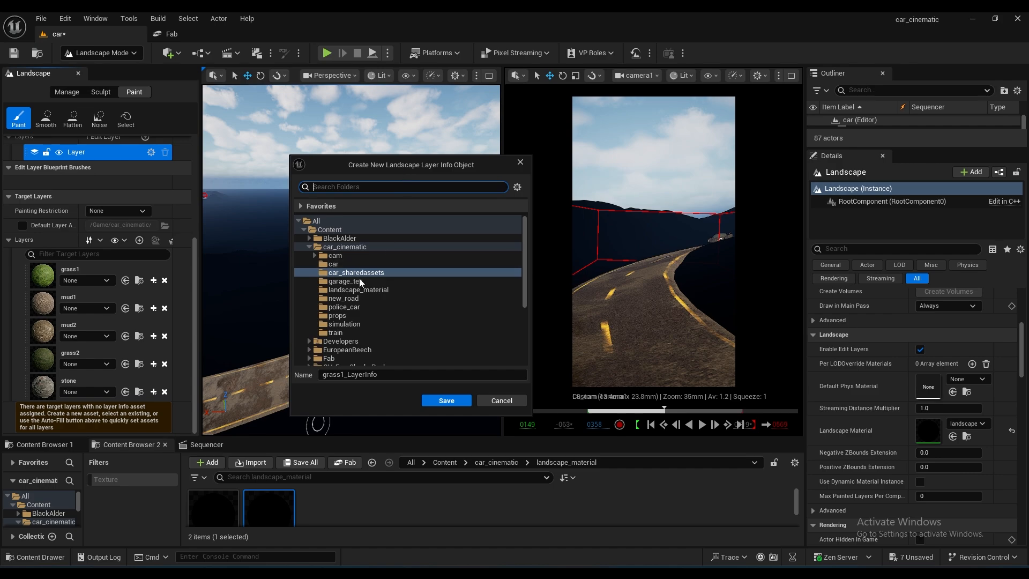
scroll(359, 323, "down", 3)
scroll(366, 315, "up", 3)
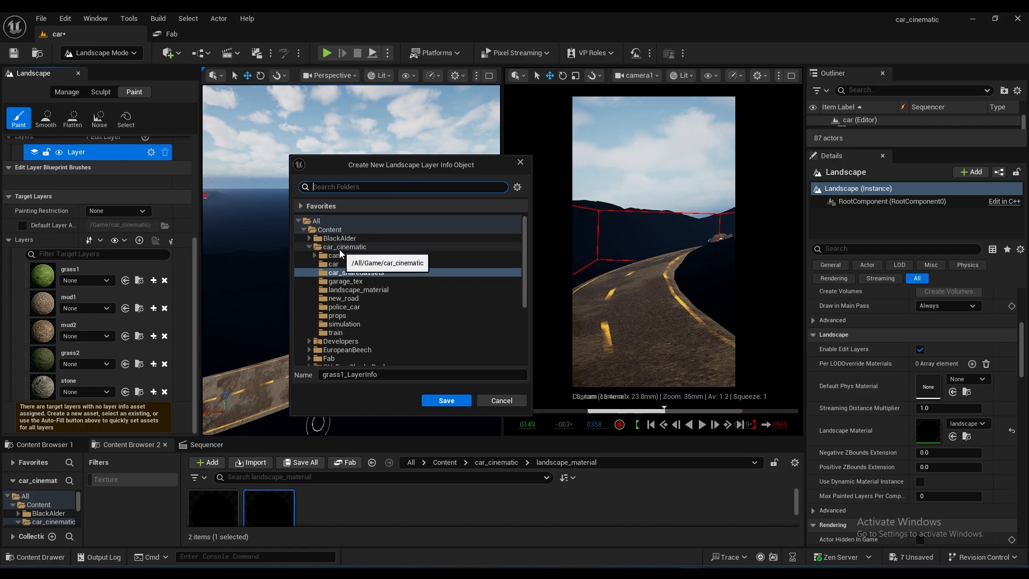
left_click(365, 290)
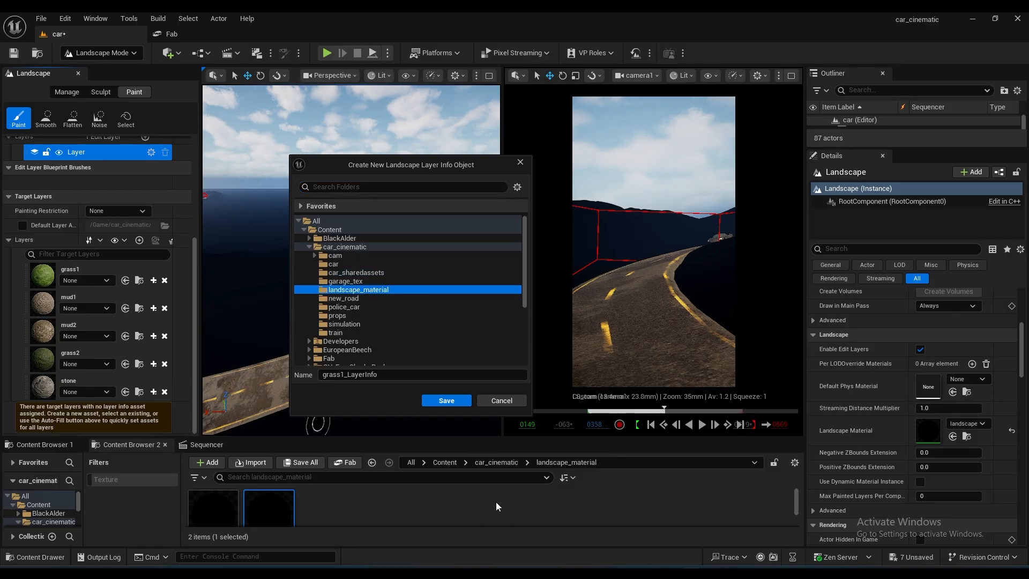
left_click(447, 400)
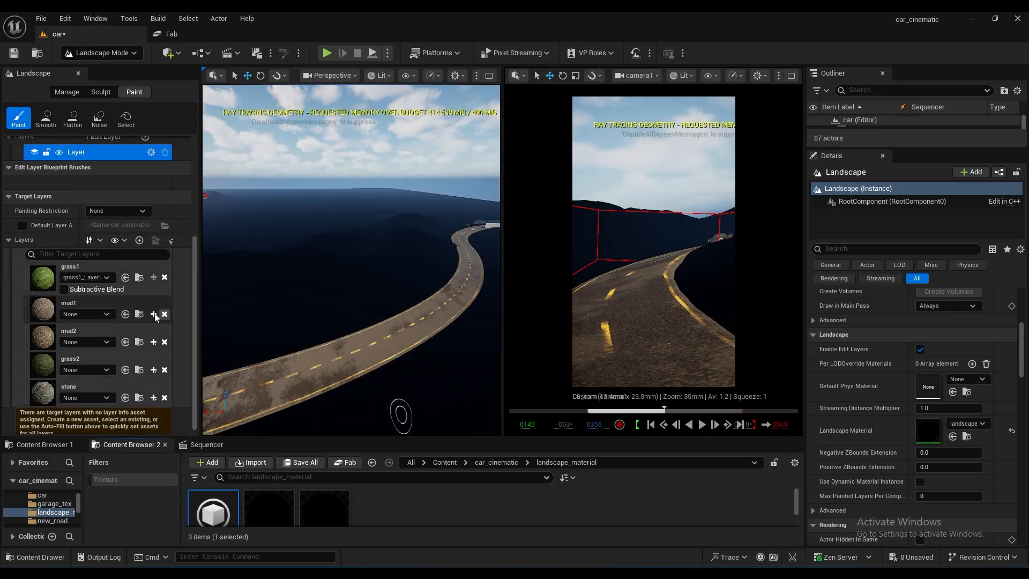
- Create weight-blended layer infos for the mud1 and mud2 target layers, saving them in the landscape_material folder under the suggested names
left_click(154, 315)
left_click(202, 331)
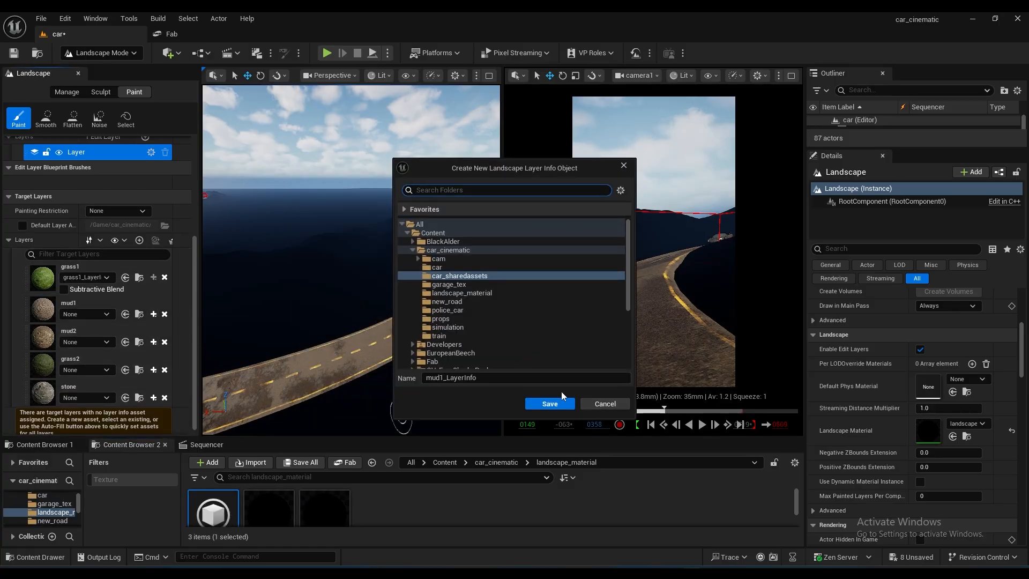
left_click(473, 294)
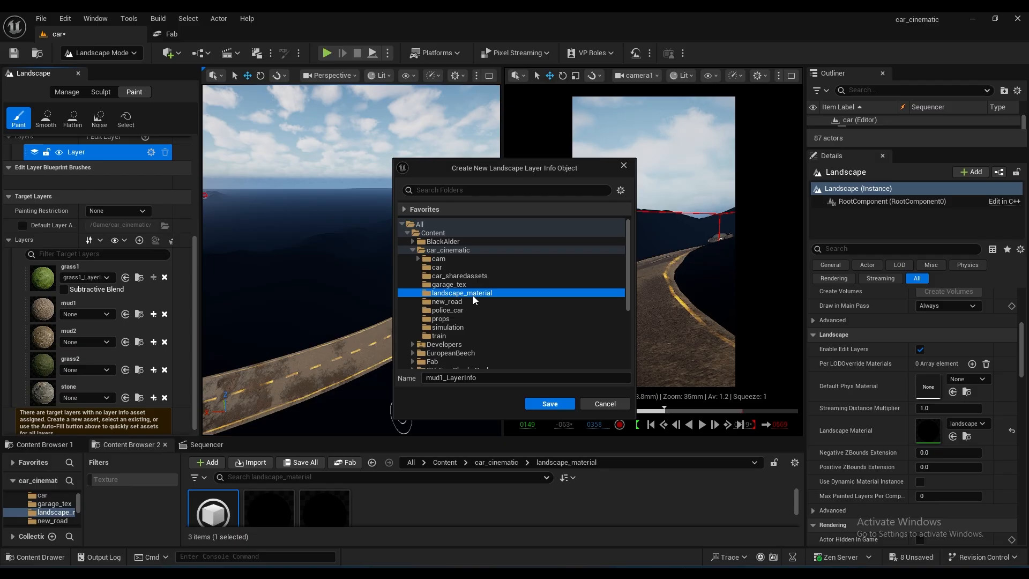
left_click(554, 406)
left_click(153, 348)
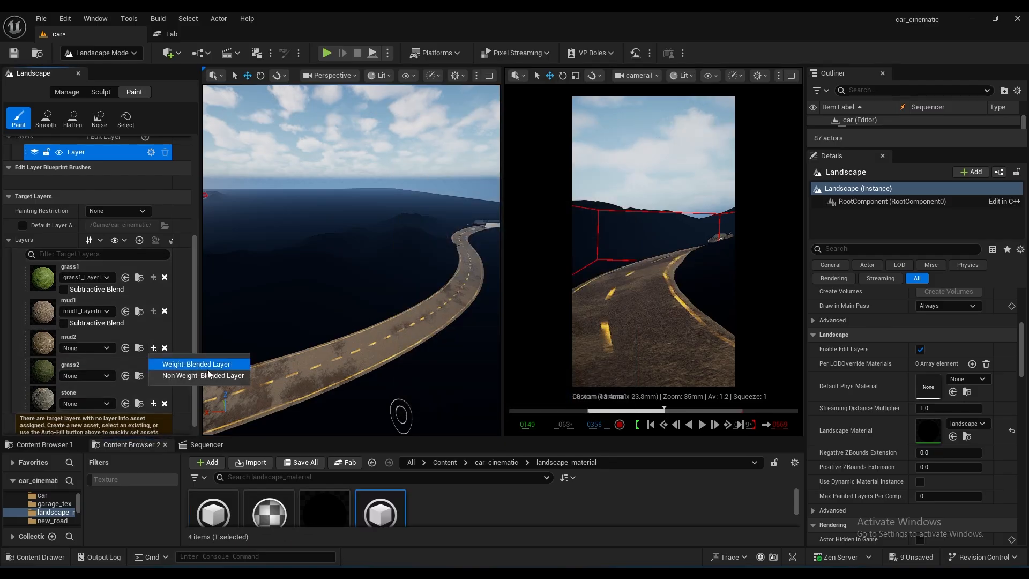
left_click(208, 369)
left_click(549, 407)
- Create weight-blended layer infos for the grass2 and stone target layers in the landscape_material folder, keeping the suggested names
left_click(154, 367)
left_click(207, 388)
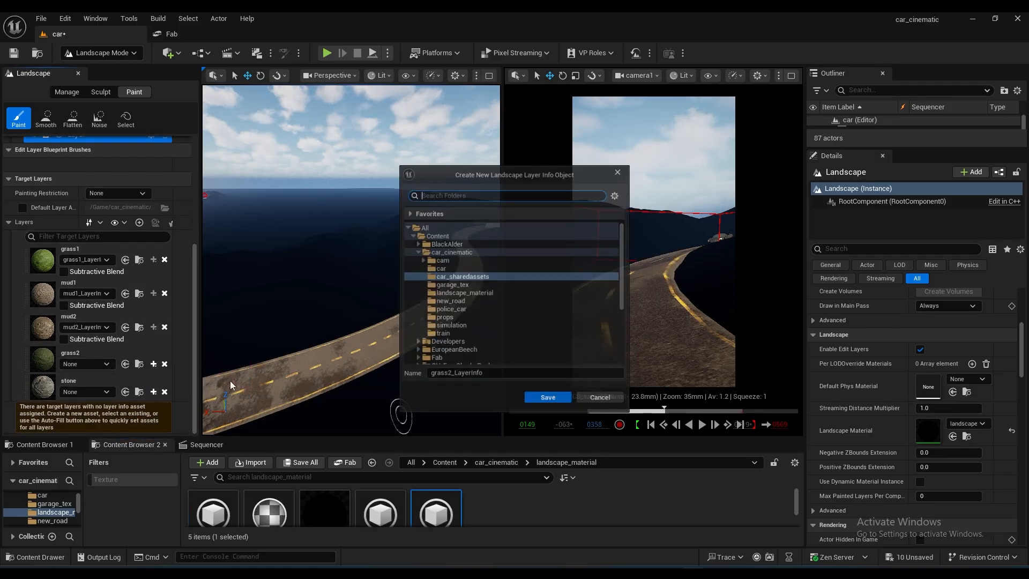
left_click(461, 293)
left_click(550, 403)
left_click(153, 398)
left_click(207, 417)
left_click(467, 294)
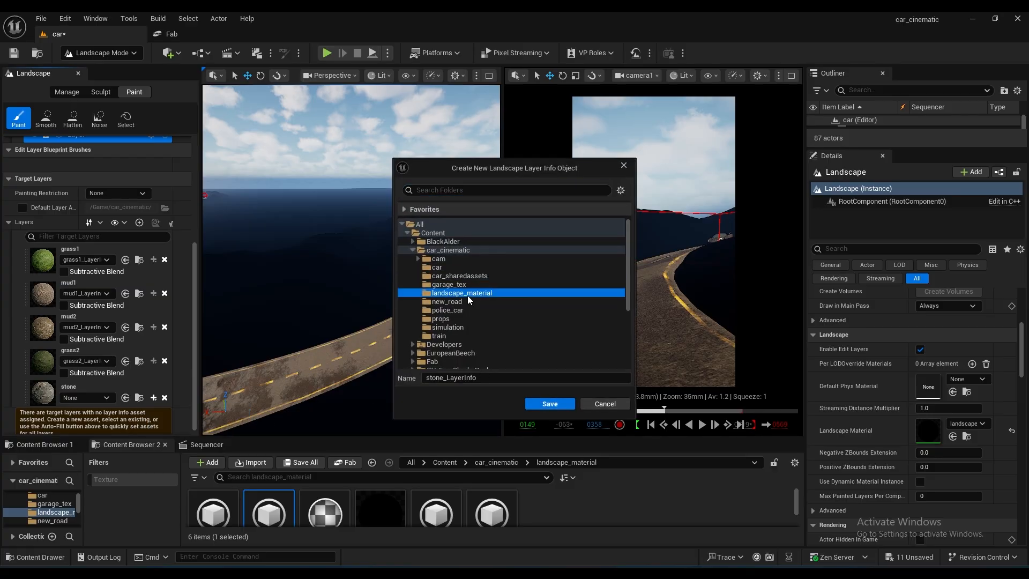
left_click(550, 403)
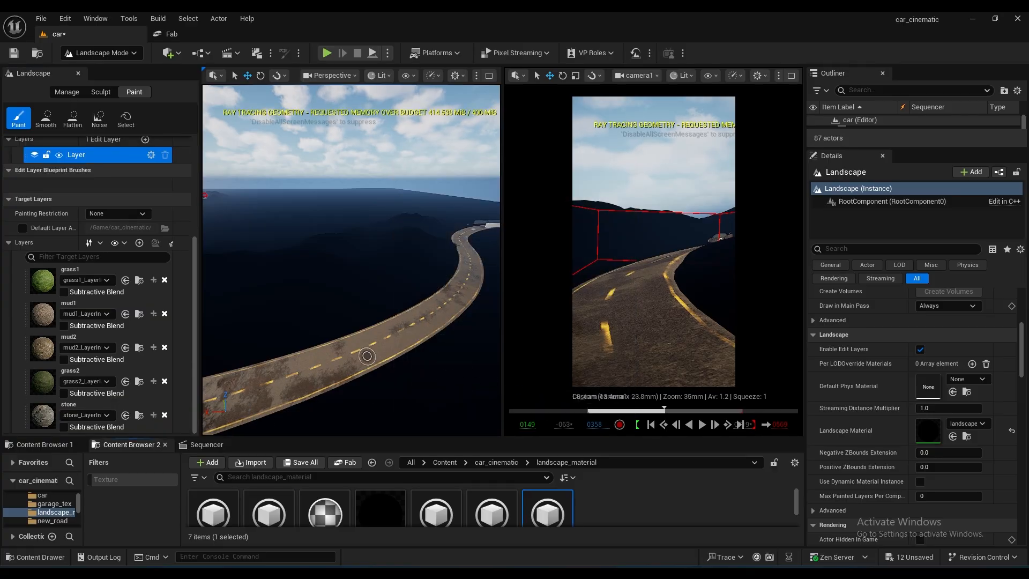
- Select grass1 as the target layer to paint and set the brush size to about 1505
right_click_drag(367, 356, 431, 421)
right_click_drag(240, 336, 204, 292)
left_click(161, 293)
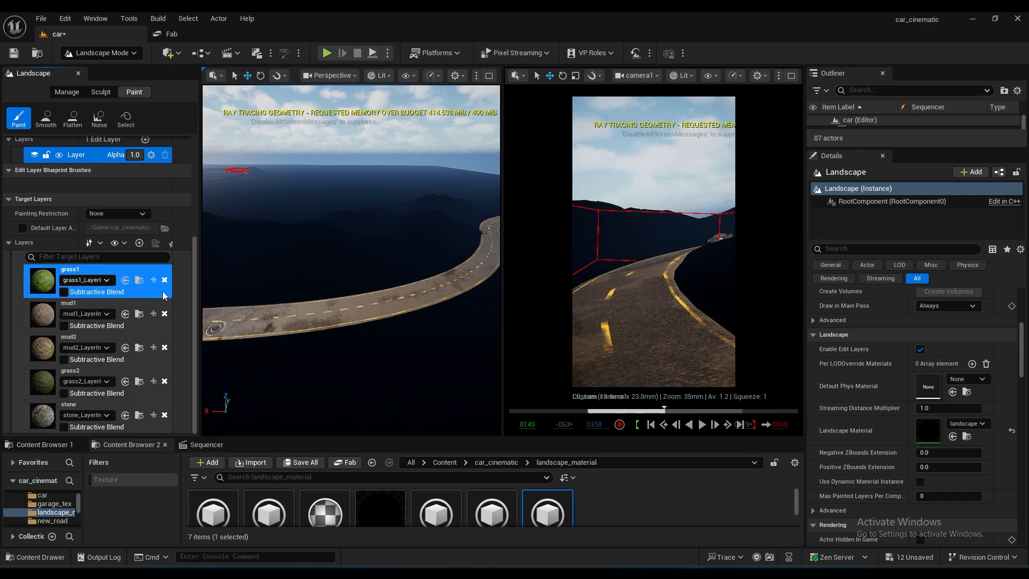
key("w")
right_click_drag(284, 293, 286, 295)
key("a")
key("w")
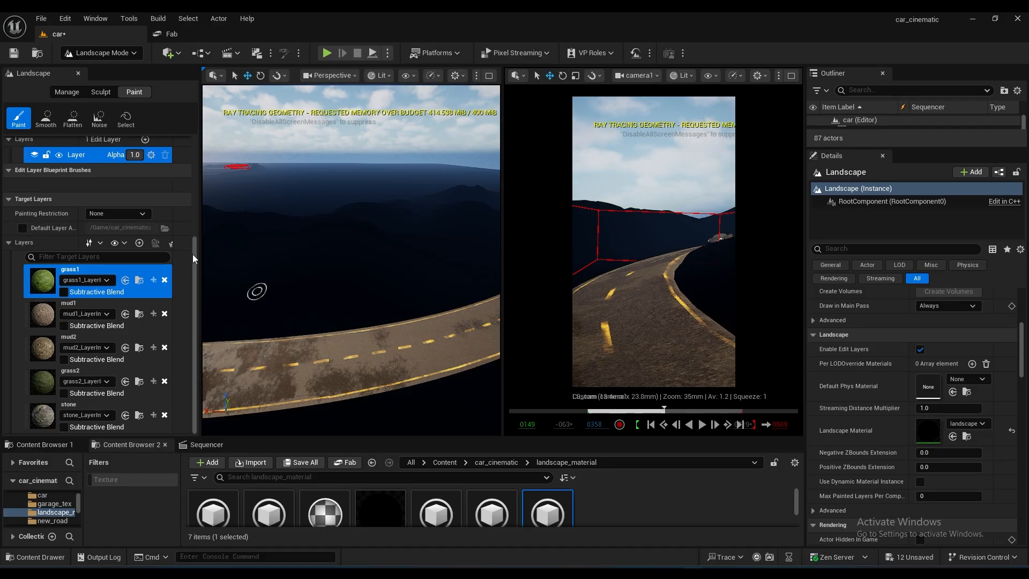
left_click_drag(195, 244, 195, 129)
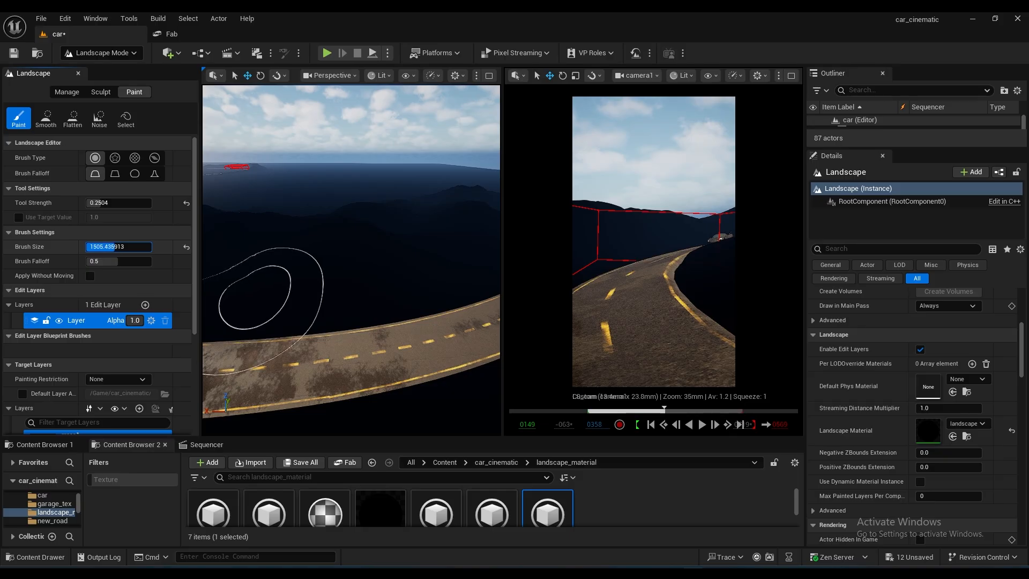
- Paint the grass1 layer over the terrain beside the road with a tool strength of about 0.4
key("s")
right_click_drag(302, 286, 302, 287)
mouse_move(358, 279)
left_mouse_down()
mouse_move(335, 276)
mouse_move(421, 284)
left_mouse_up()
right_click_drag(375, 296, 376, 295)
key("w")
mouse_move(347, 269)
left_mouse_down()
mouse_move(259, 272)
mouse_move(471, 280)
mouse_move(419, 227)
left_mouse_up()
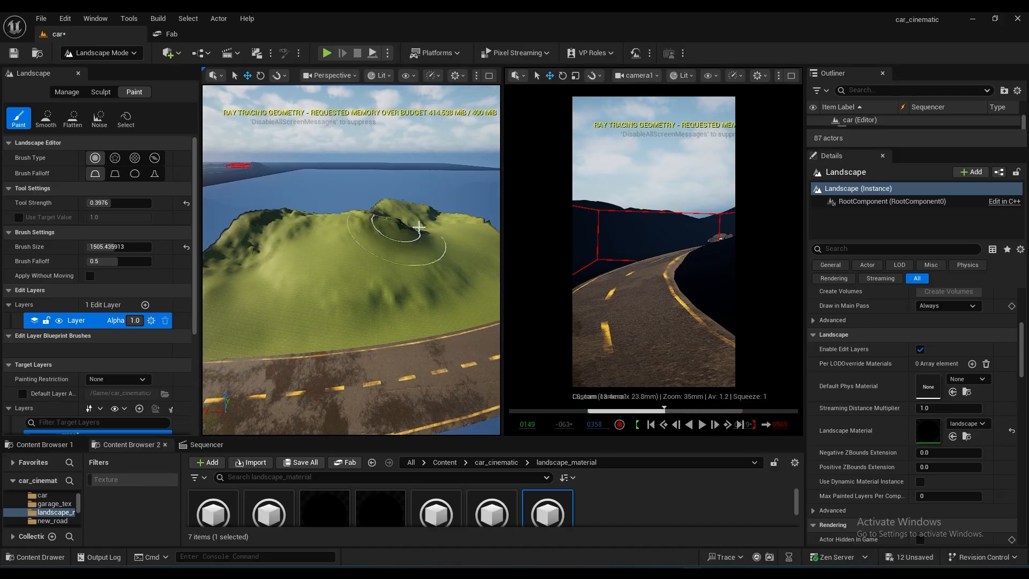
mouse_move(259, 220)
left_mouse_down()
mouse_move(200, 294)
mouse_move(420, 301)
left_mouse_up()
key("w")
right_click_drag(420, 301, 422, 308)
key("w")
key("w")
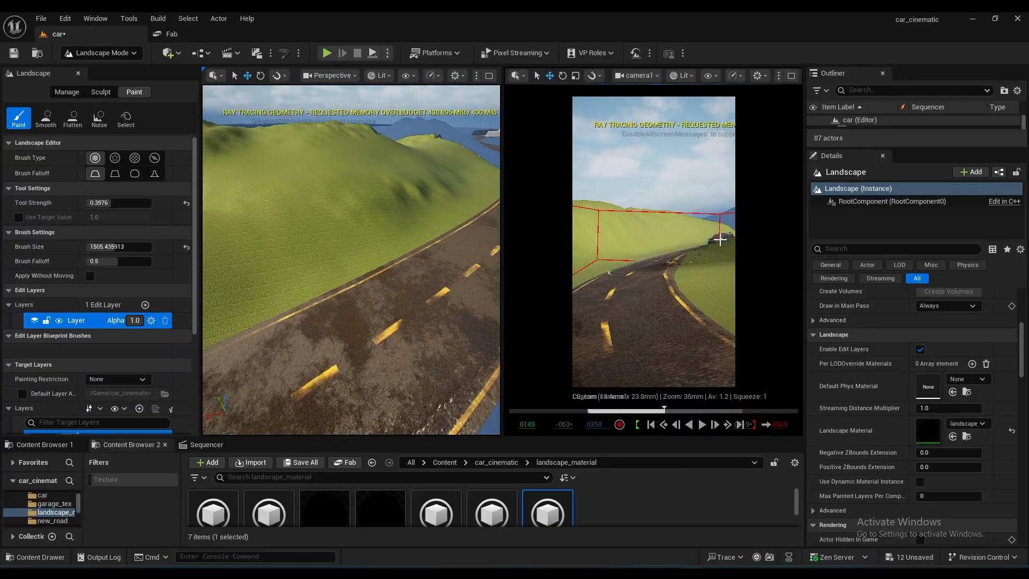
right_click_drag(343, 263, 355, 241)
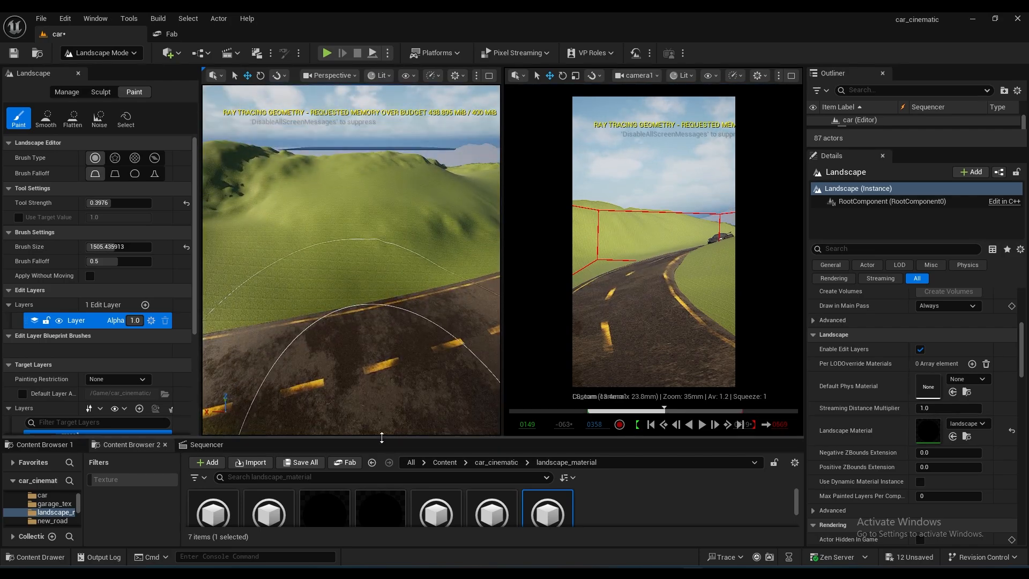
- Open the landscape material from the content browser and select its texture coordinate node in the graph
left_click_drag(381, 438, 381, 399)
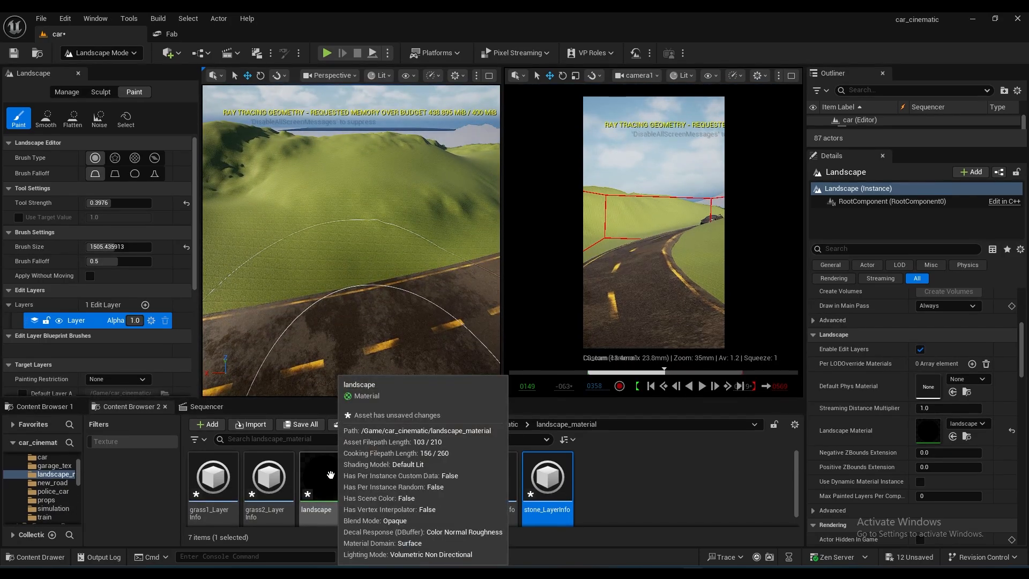
double_click(331, 474)
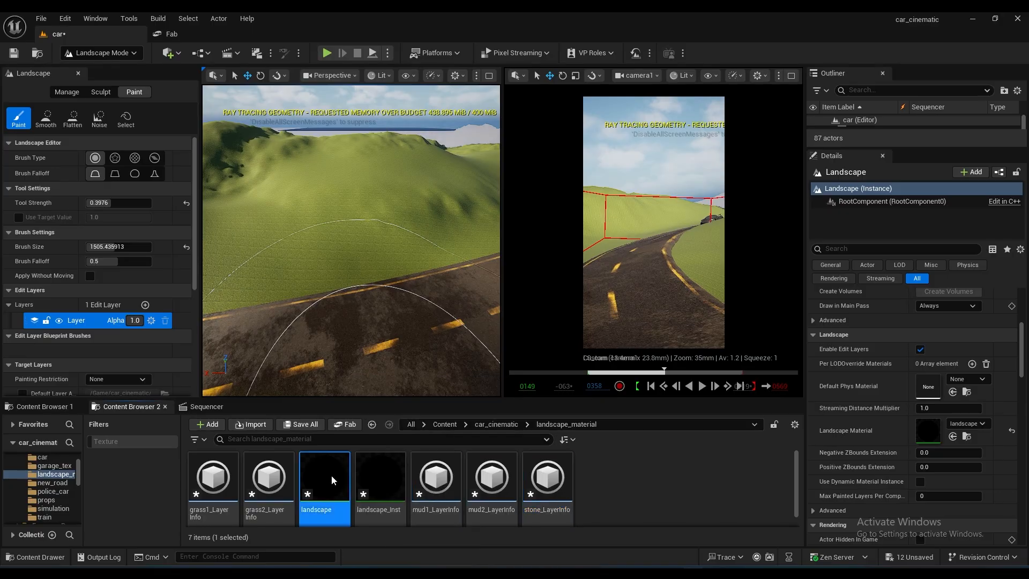
scroll(441, 373, "down", 4)
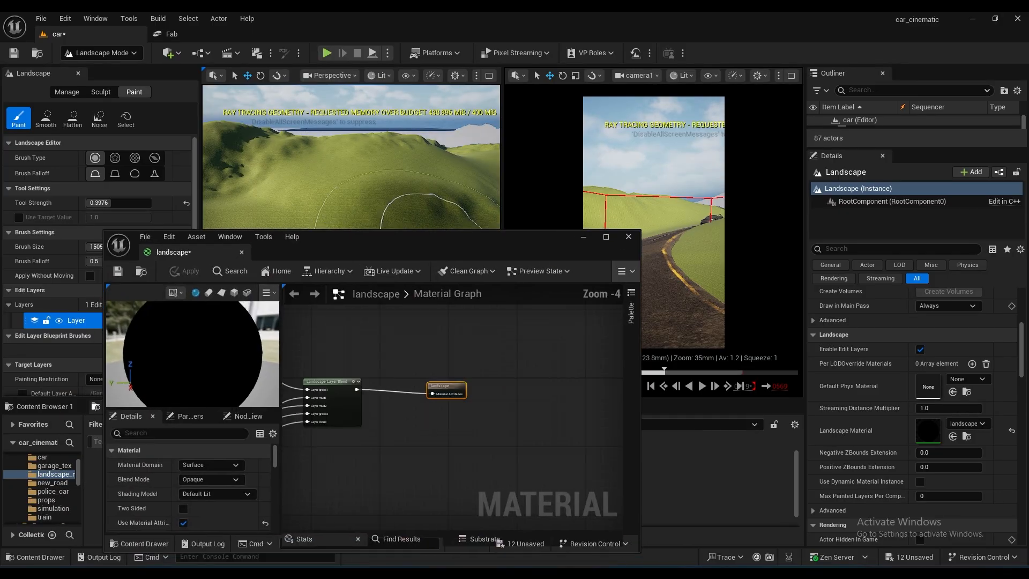
right_click_drag(440, 374, 605, 397)
right_click_drag(349, 426, 430, 336)
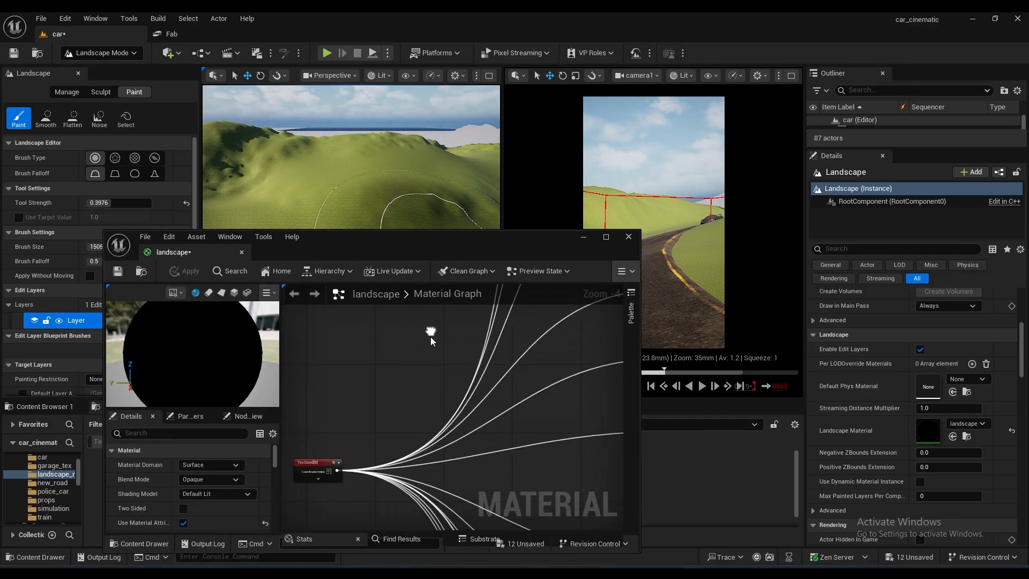
right_click_drag(315, 473, 404, 411)
left_click_drag(401, 411, 422, 397)
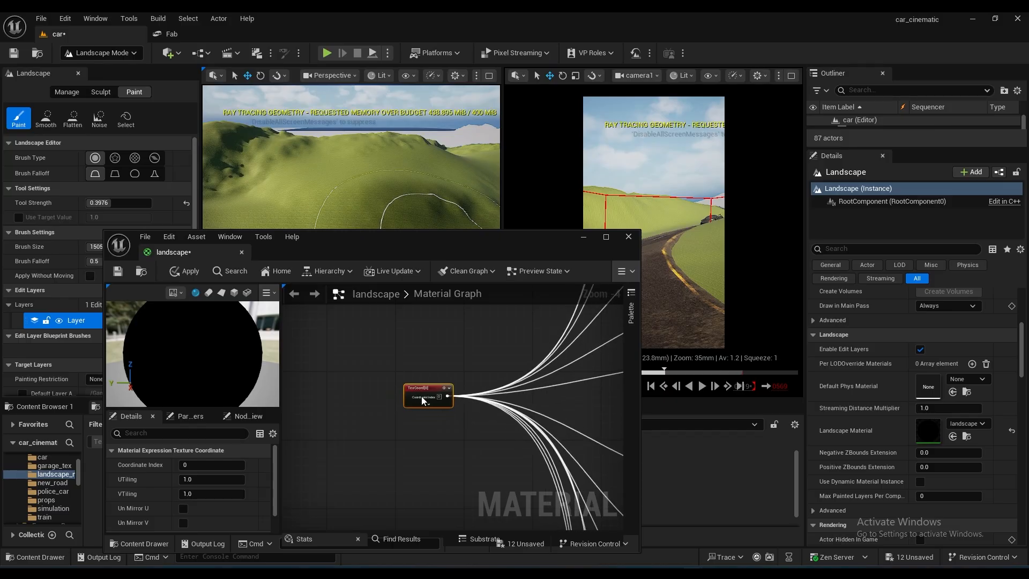
- Set the texture coordinate node's UTiling to 0.256 and VTiling to 0.216, apply the material and check the grass in the viewport
left_click_drag(422, 249, 780, 199)
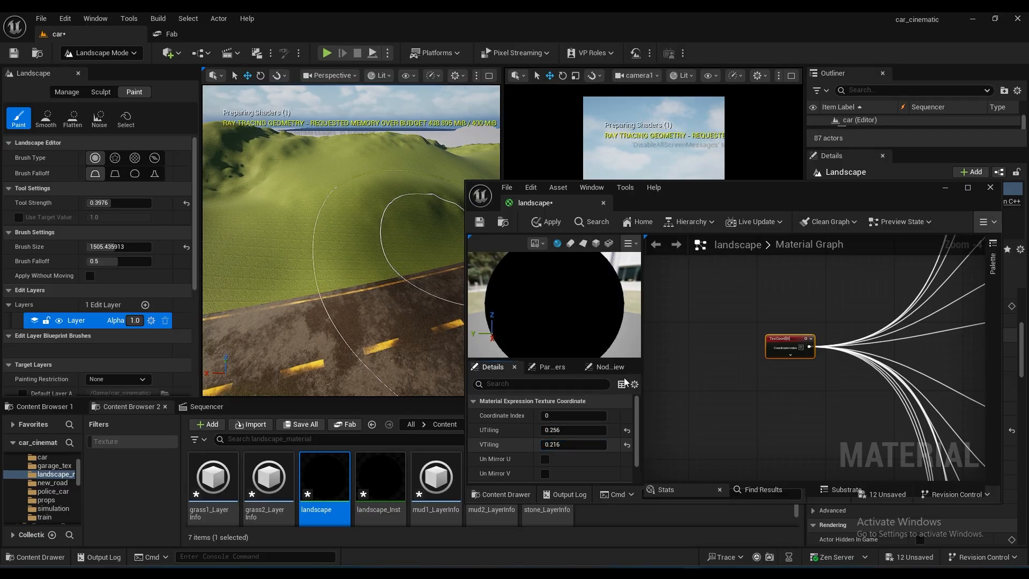
left_click(547, 222)
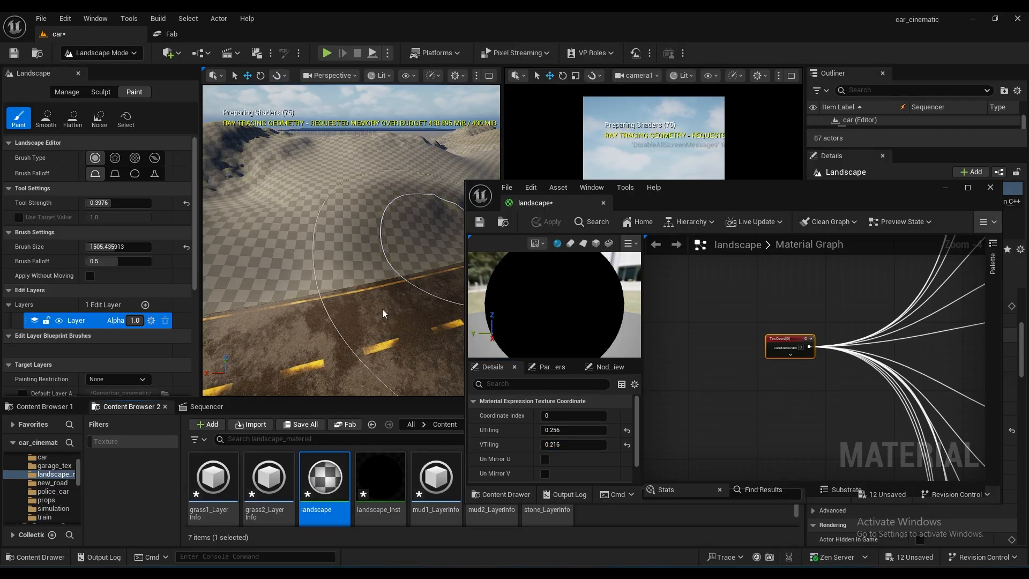
right_click_drag(401, 305, 460, 316)
left_click_drag(701, 203, 698, 427)
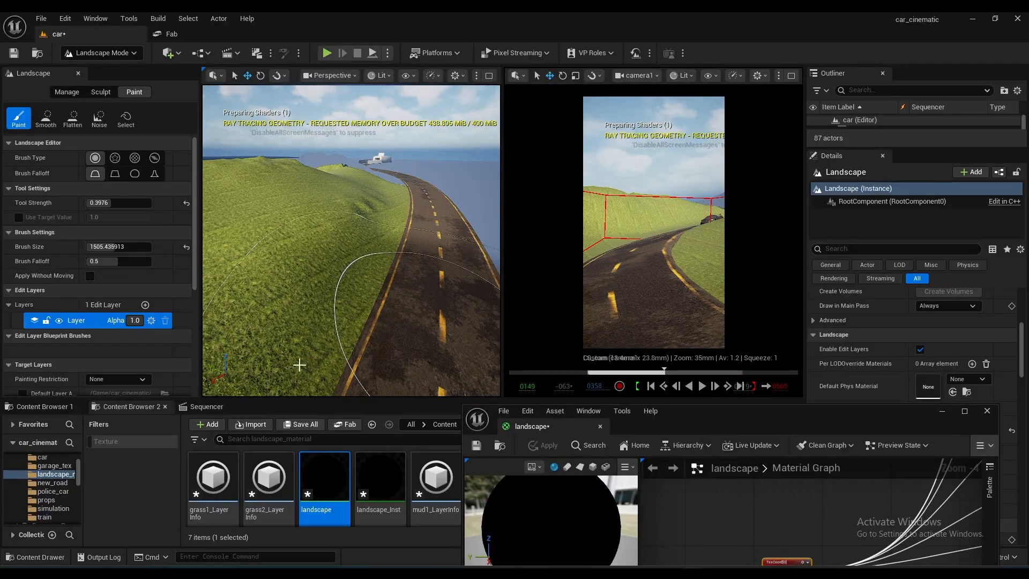
right_click_drag(299, 365, 321, 332)
- Set the texture coordinate node's UTiling to 0.12 and VTiling to 0.064, apply the material and close its editor
left_click_drag(639, 406, 527, 209)
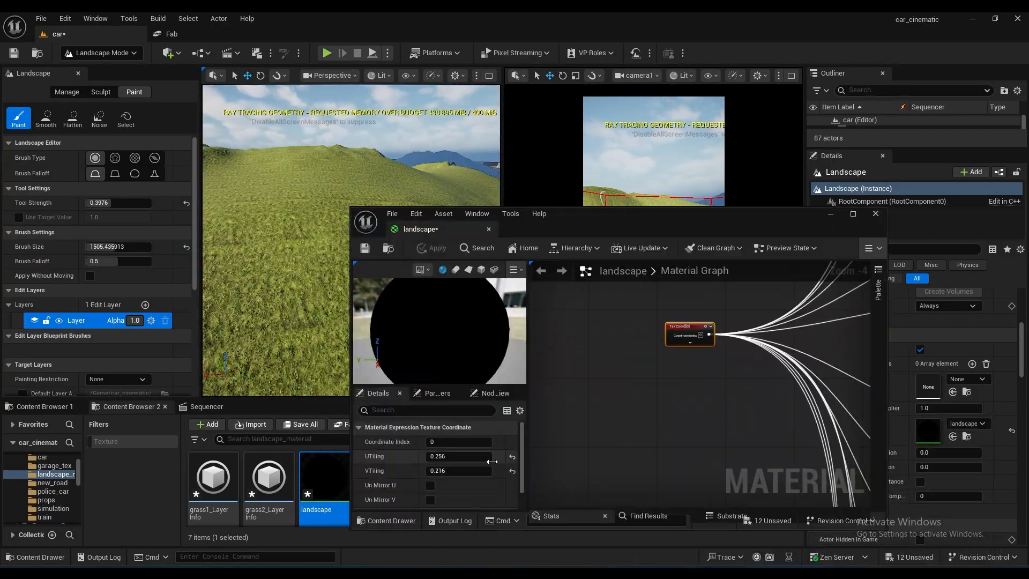
mouse_move(701, 216)
left_mouse_down()
mouse_move(256, 248)
mouse_move(277, 140)
mouse_move(387, 322)
mouse_move(436, 375)
mouse_move(396, 156)
mouse_move(352, 399)
left_mouse_up()
left_click(89, 185)
right_click_drag(351, 268, 364, 241)
right_click_drag(413, 357, 413, 372)
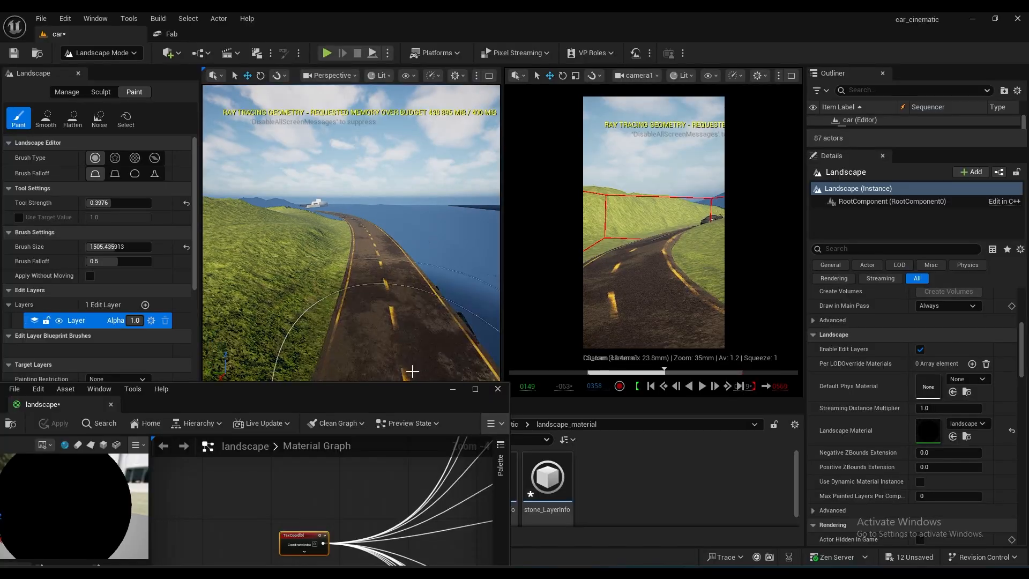
left_click_drag(374, 399, 470, 208)
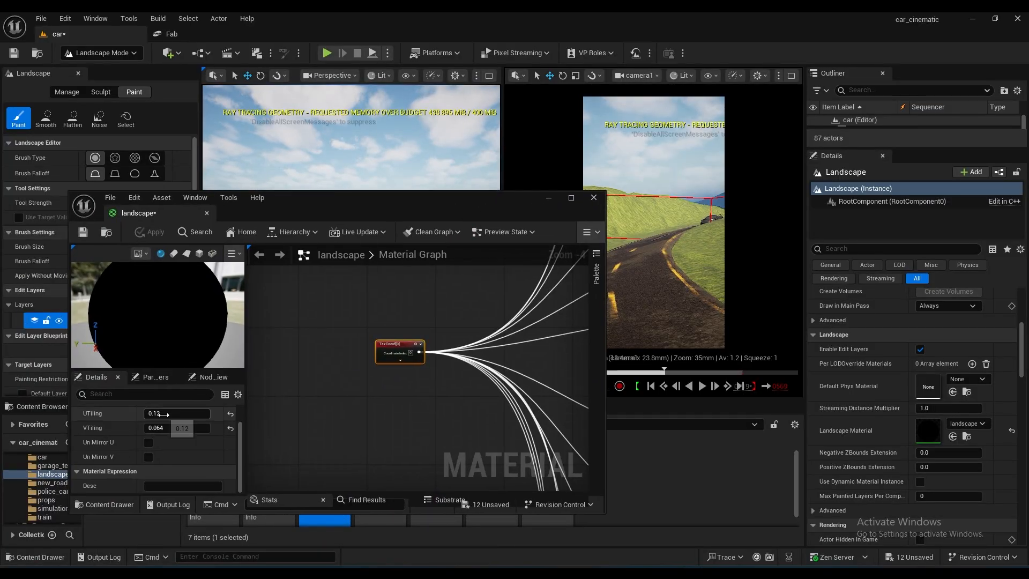
left_click(150, 232)
left_click_drag(349, 203, 241, 320)
left_click(490, 315)
- Enlarge the viewports, move the camera sequence to frame 364 and face the grassy hill across the road
left_click_drag(552, 399, 568, 524)
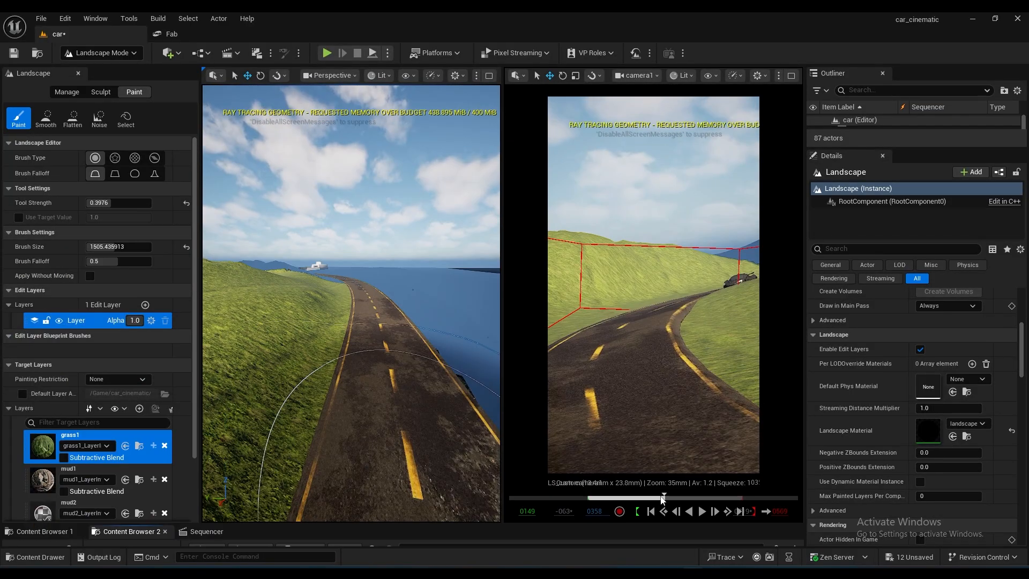
mouse_move(664, 498)
left_mouse_down()
mouse_move(653, 497)
mouse_move(666, 497)
left_mouse_up()
mouse_move(393, 358)
right_mouse_down()
mouse_move(228, 360)
mouse_move(266, 353)
right_mouse_up()
key("s")
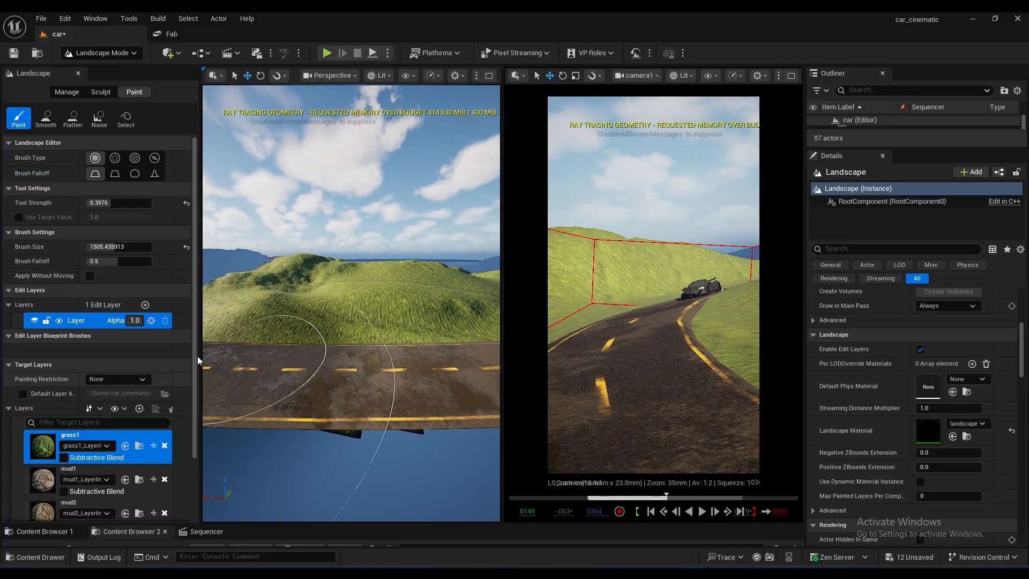
- Switch the paint brush to the Alpha type with the LandscapeAlpha texture and bring the target layer list into view
mouse_move(194, 358)
left_mouse_down()
mouse_move(194, 439)
mouse_move(194, 352)
left_mouse_up()
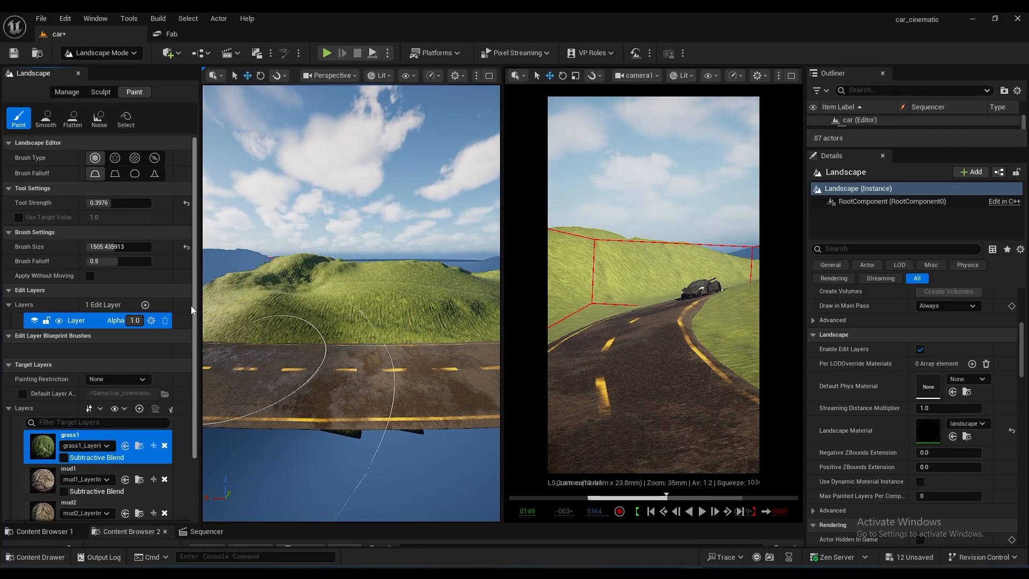
left_click(114, 158)
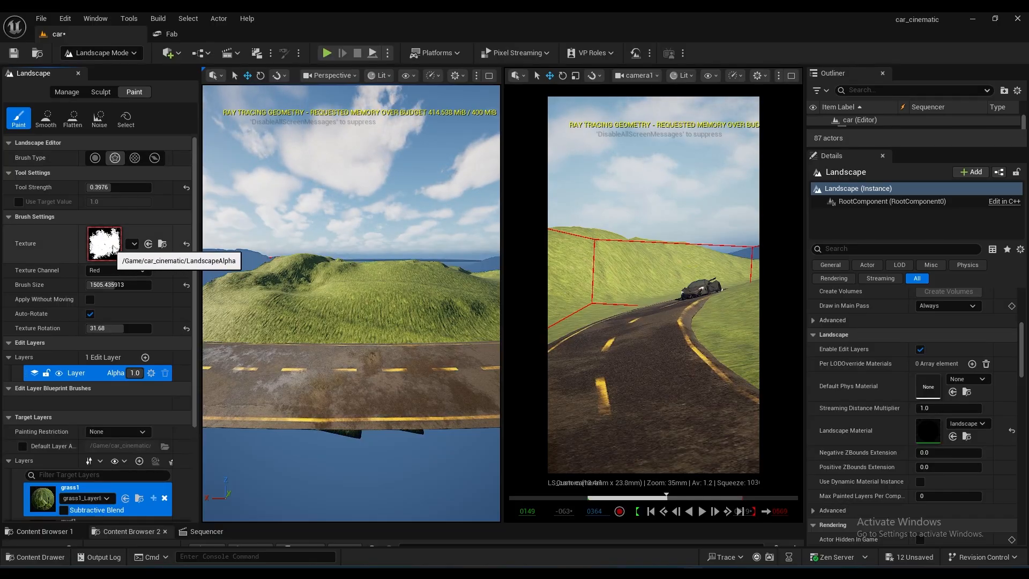
left_click_drag(193, 236, 195, 355)
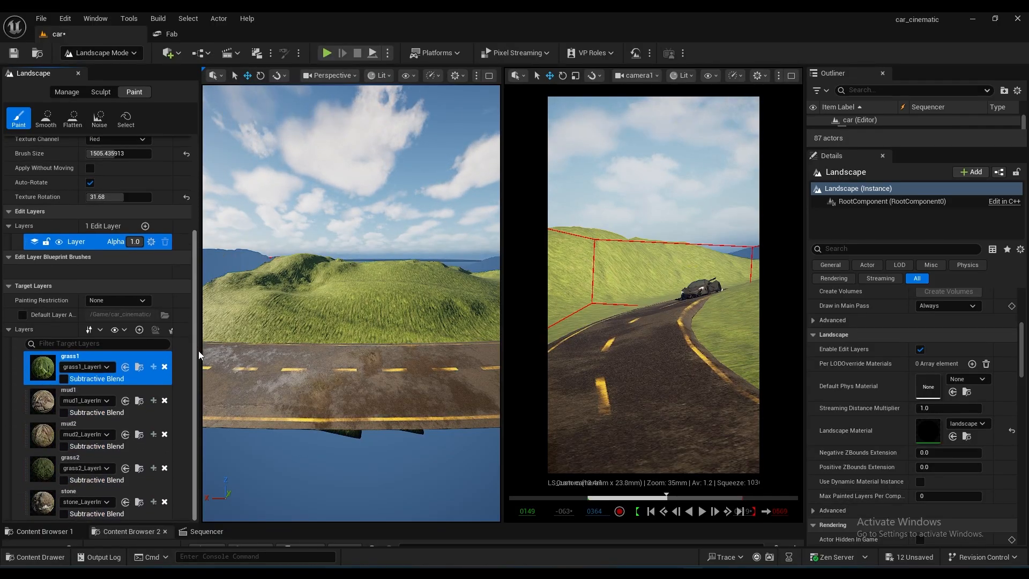
- Reduce the paint brush size to about 562.89 for the grassy hill beside the road
key("e")
mouse_move(323, 352)
right_mouse_down()
mouse_move(350, 378)
mouse_move(354, 410)
right_mouse_up()
key("e")
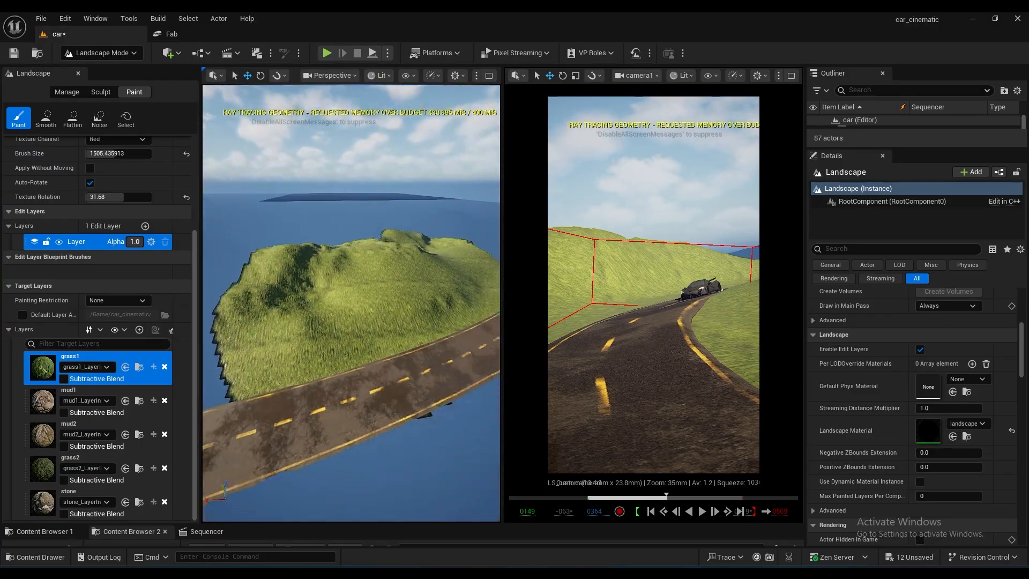
scroll(141, 210, "up", 2)
left_click(137, 207)
type("1")
key("Return")
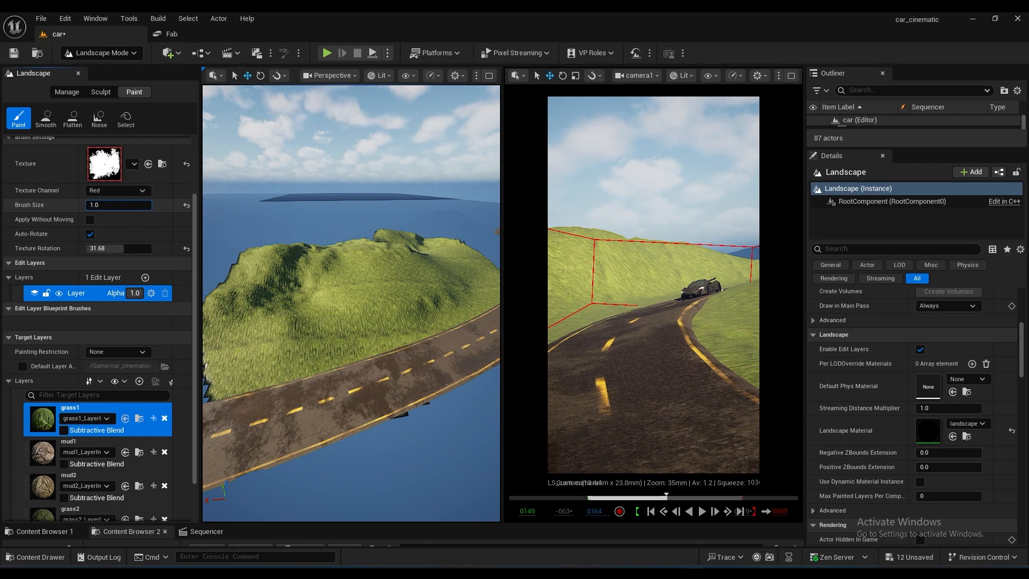
key("w")
right_click_drag(336, 328, 309, 344)
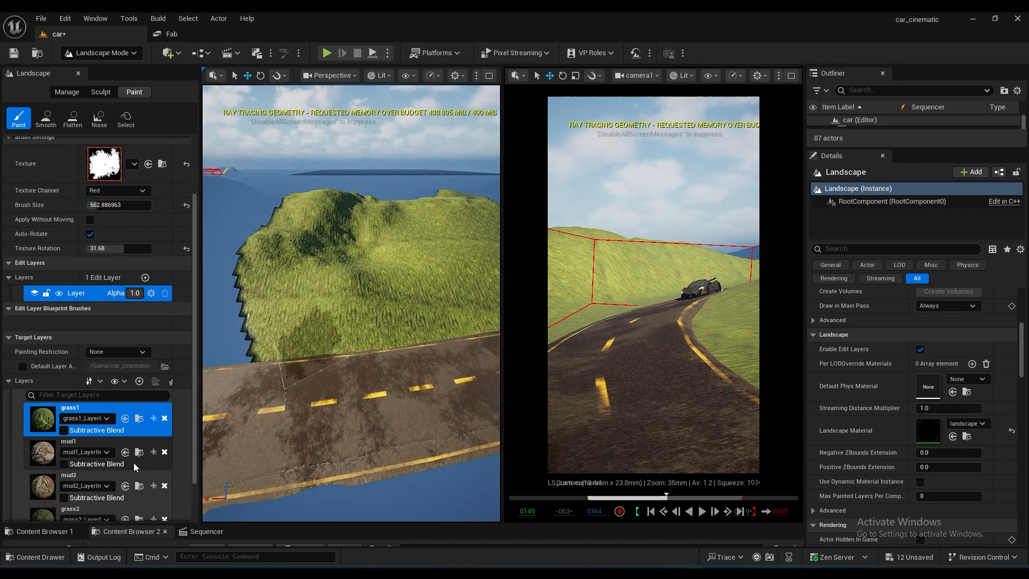
- Set the brush size to about 1538.37 and paint the grass1 layer over the bare terrain along both sides of the road
scroll(133, 465, "down", 2)
right_click_drag(399, 333, 386, 333)
key("s")
right_click_drag(315, 341, 256, 291)
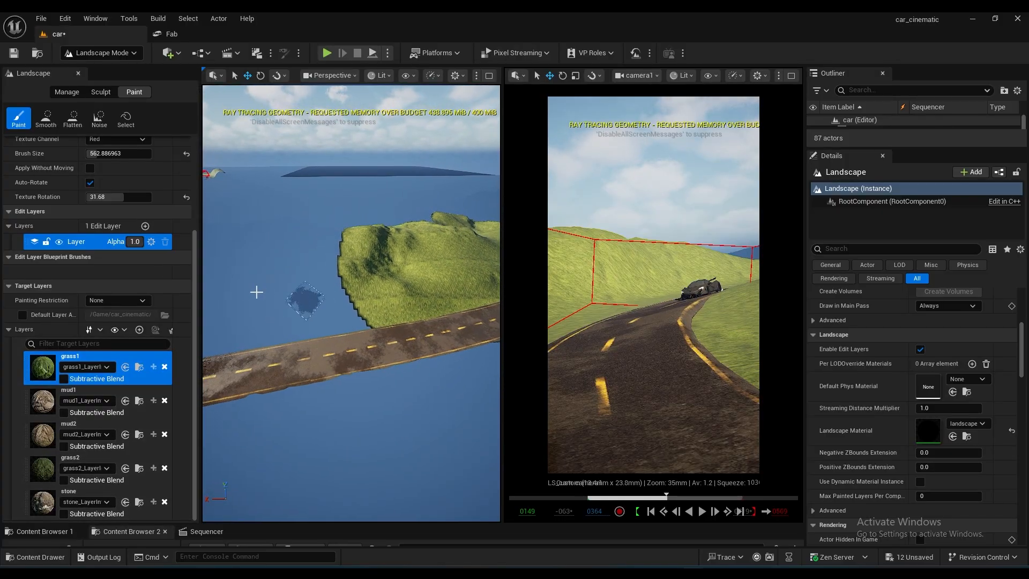
scroll(129, 293, "up", 2)
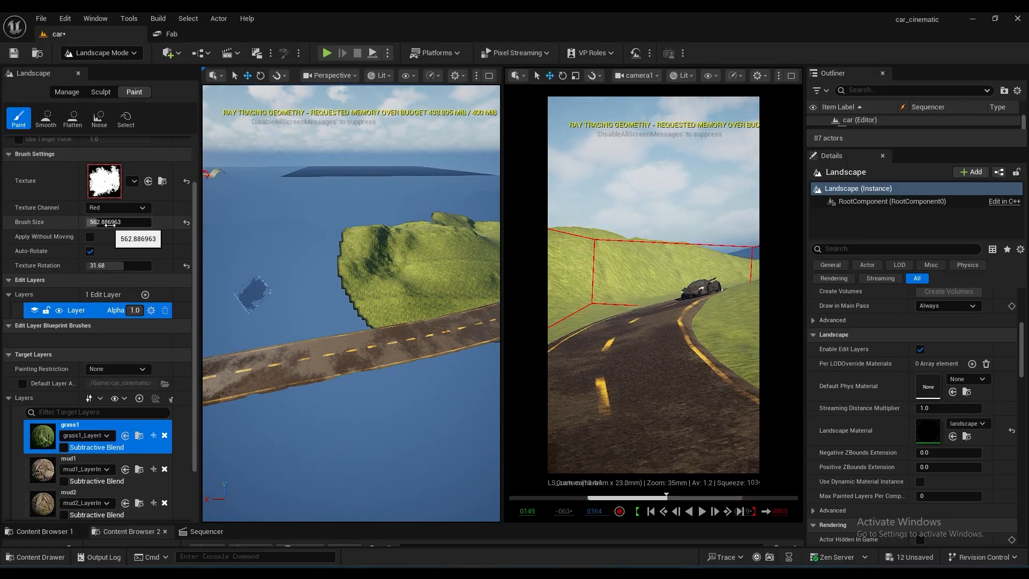
left_click_drag(109, 224, 155, 224)
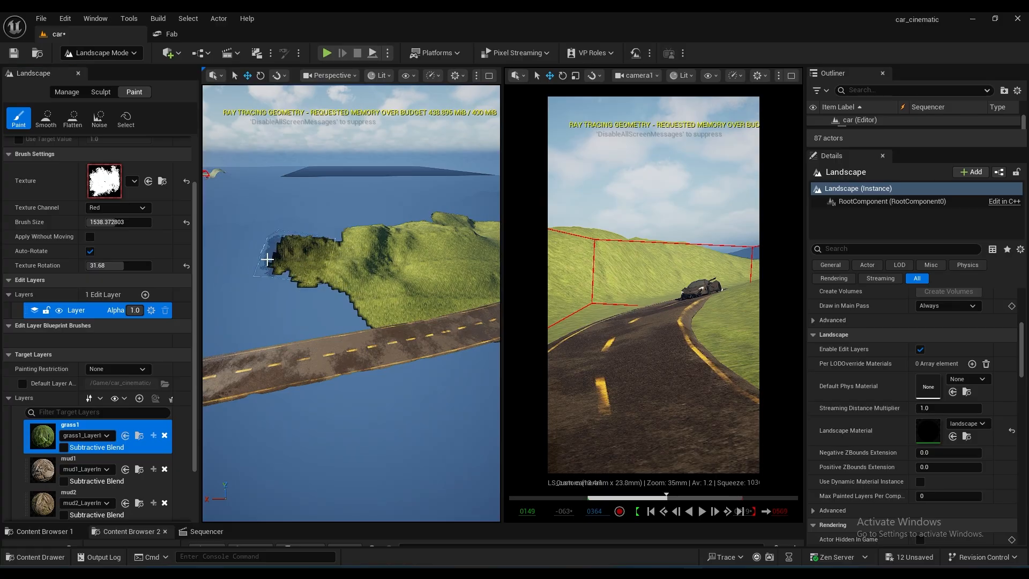
mouse_move(267, 259)
left_mouse_down()
mouse_move(241, 316)
mouse_move(390, 391)
left_mouse_up()
right_click_drag(391, 391, 407, 243)
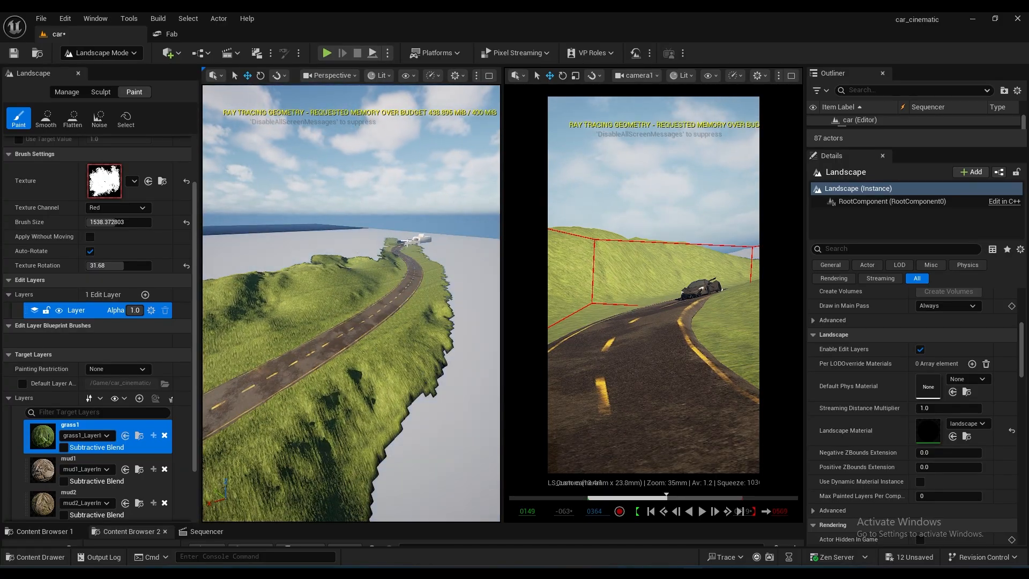
mouse_move(437, 252)
left_mouse_down()
mouse_move(436, 437)
mouse_move(428, 375)
left_mouse_up()
right_click_drag(429, 375, 377, 367)
left_click_drag(377, 368, 300, 305)
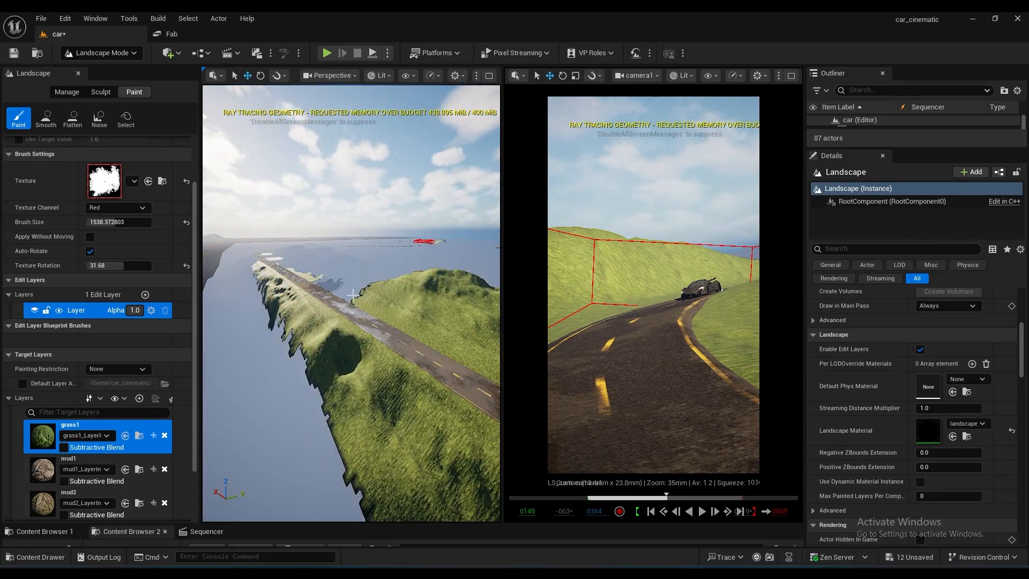
- Move the sequence to frame 185 and paint grass1 over the remaining bare terrain around the far stretch of road
left_click(649, 497)
left_click_drag(649, 495, 600, 495)
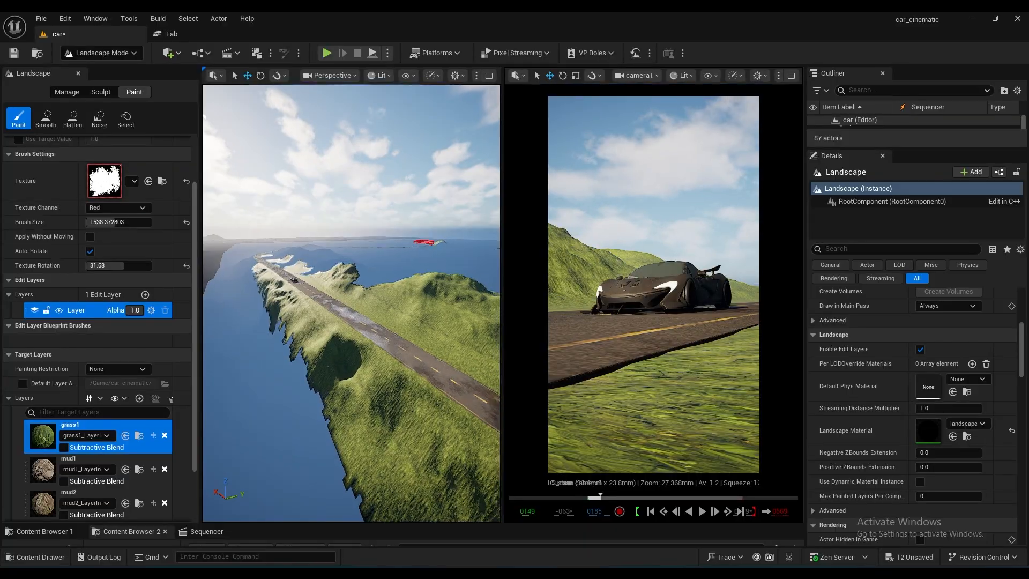
right_click_drag(347, 279, 407, 316)
mouse_move(218, 287)
left_mouse_down()
mouse_move(321, 364)
mouse_move(418, 412)
left_mouse_up()
right_click_drag(418, 413, 322, 391)
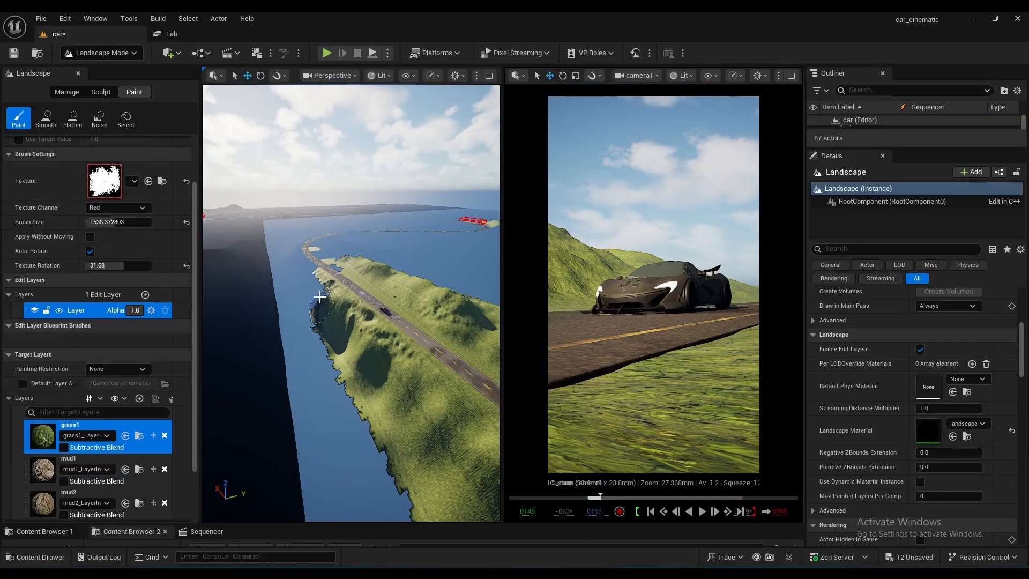
mouse_move(322, 294)
left_mouse_down()
mouse_move(300, 284)
mouse_move(297, 300)
mouse_move(349, 277)
left_mouse_up()
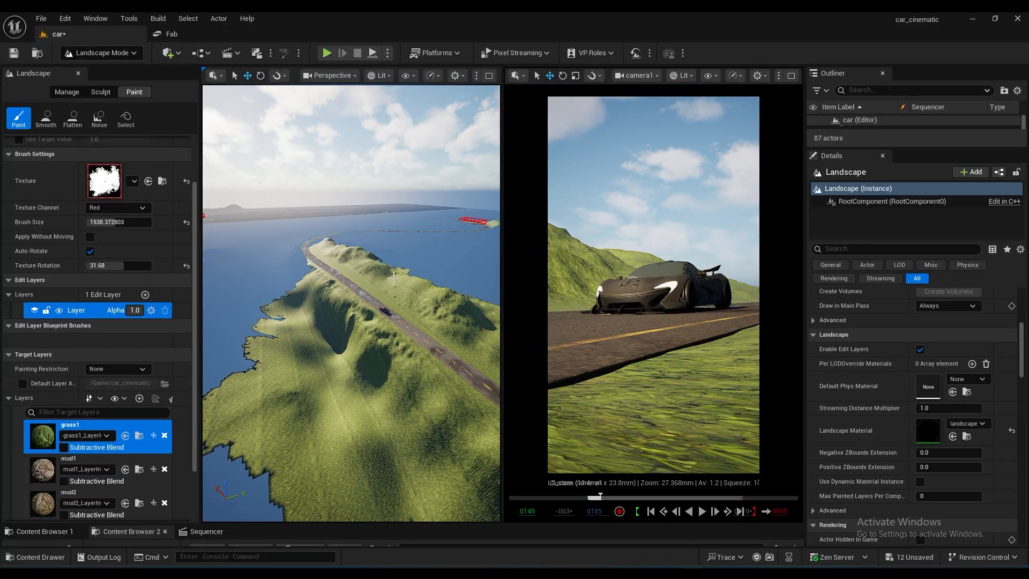
- Select the stone target layer and set the brush size to about 639.19 and the tool strength to 0.2888
key("w")
mouse_move(372, 369)
right_mouse_down()
mouse_move(412, 359)
mouse_move(407, 348)
right_mouse_up()
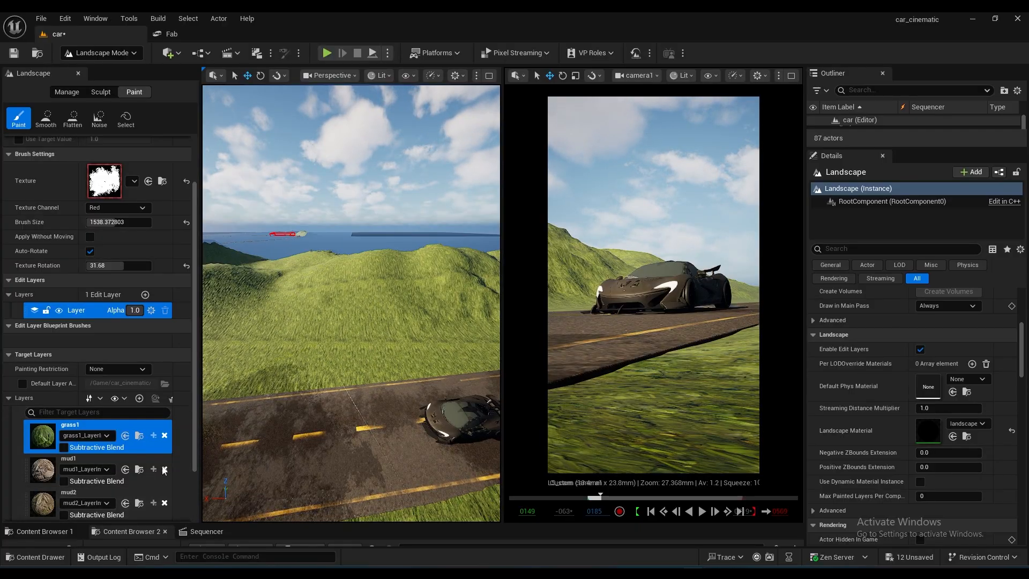
scroll(80, 456, "down", 3)
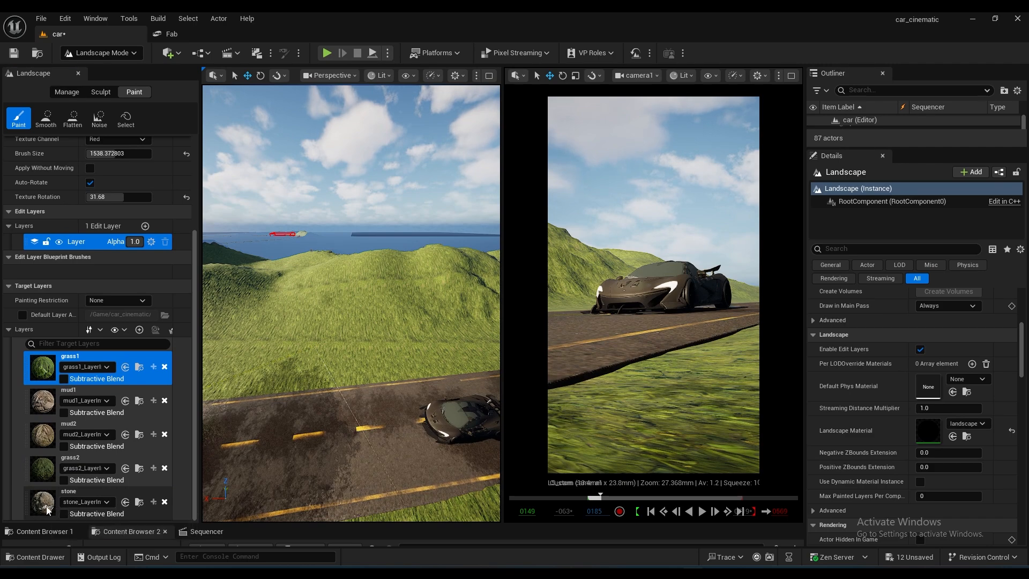
left_click(100, 498)
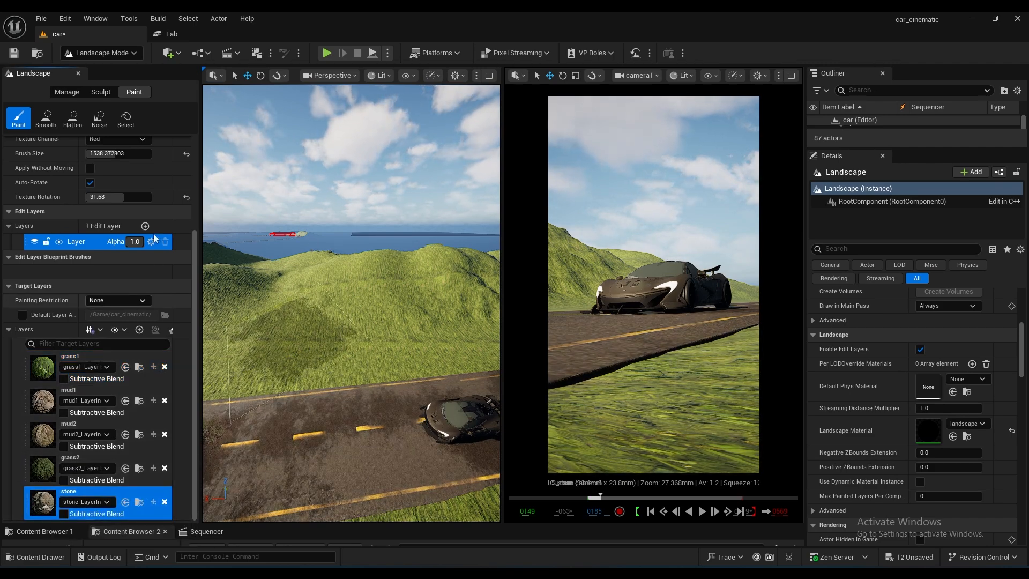
scroll(136, 198, "up", 3)
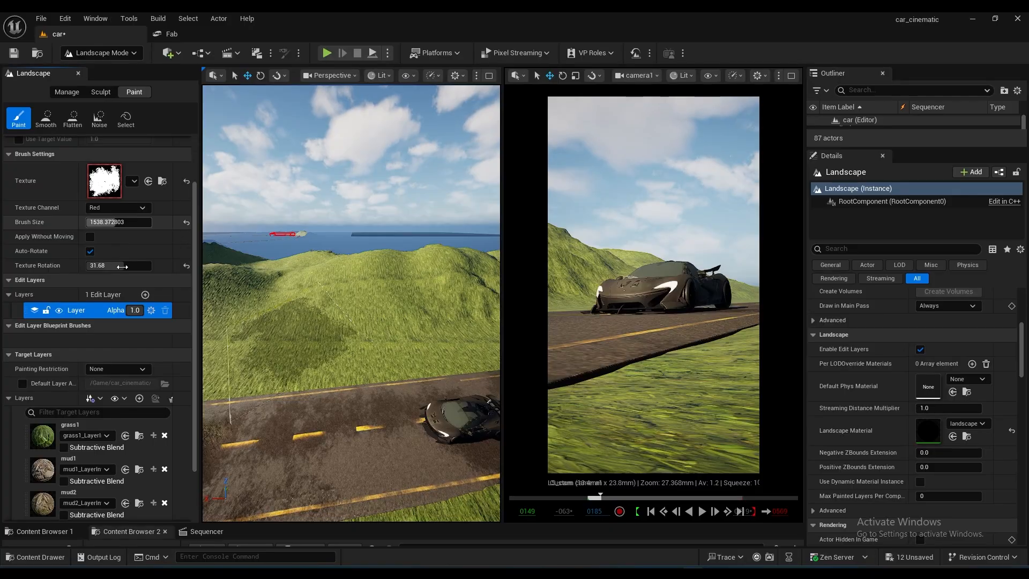
left_click_drag(111, 221, 91, 222)
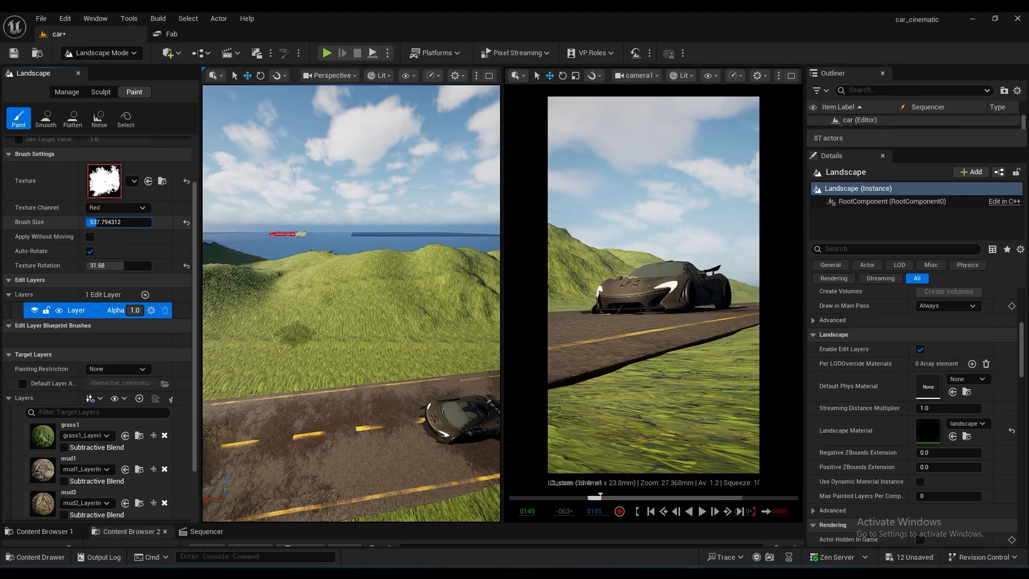
scroll(167, 243, "up", 3)
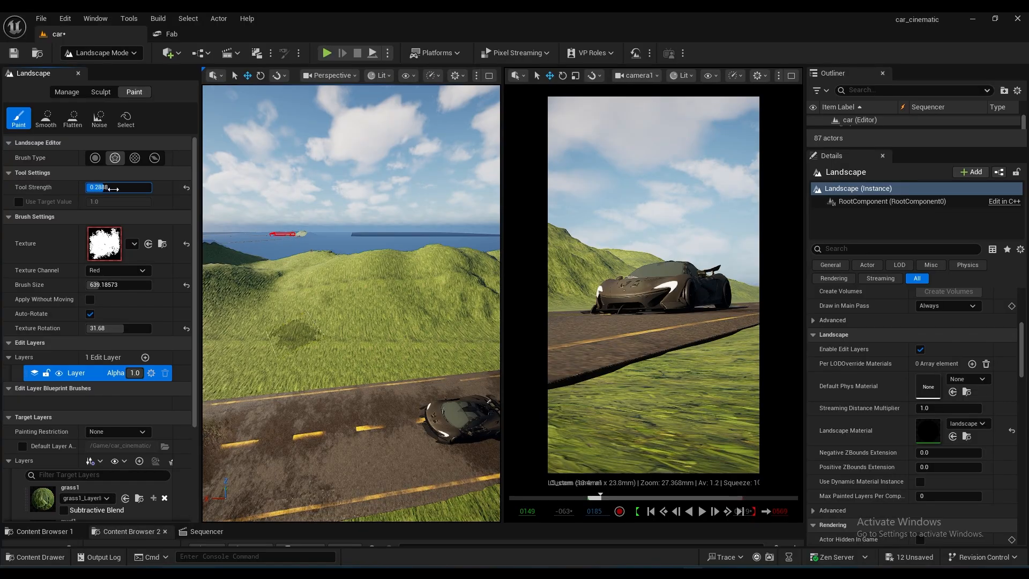
- Paint the stone layer across the slope of the grassy hill facing the road
key("w")
right_click_drag(355, 361, 355, 361)
key("d")
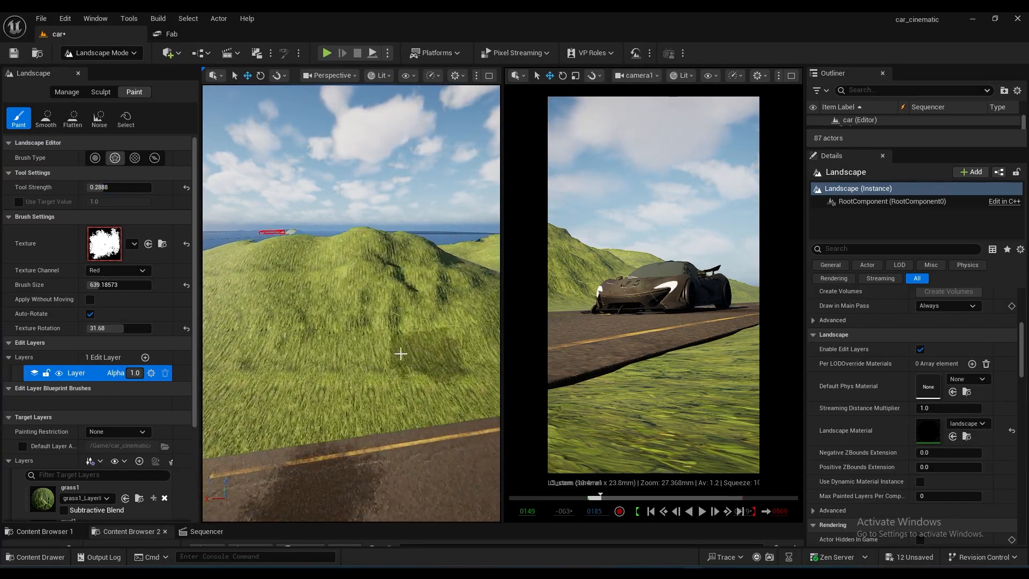
left_click_drag(362, 329, 382, 340)
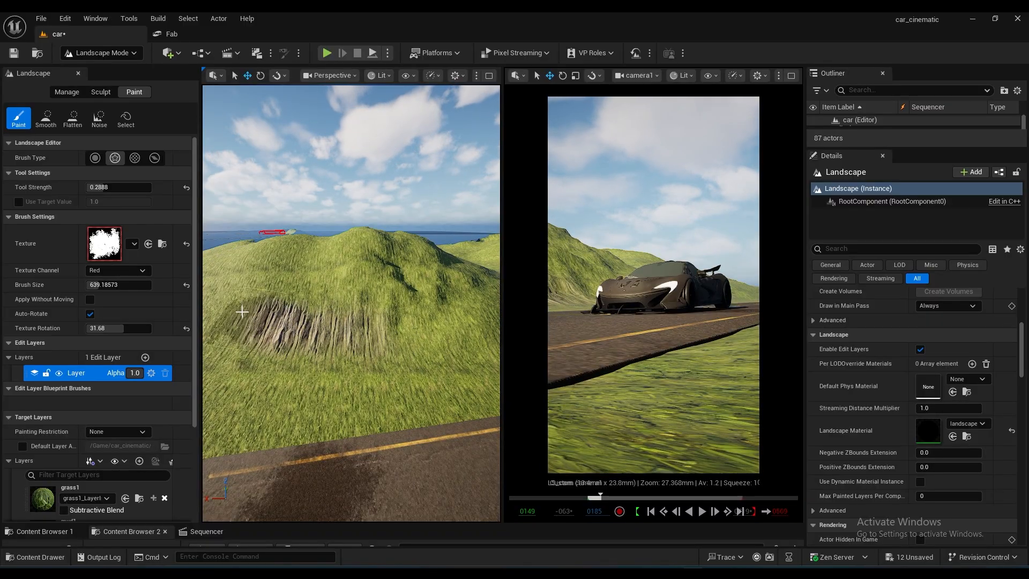
mouse_move(322, 311)
left_mouse_down()
mouse_move(368, 360)
mouse_move(344, 322)
mouse_move(391, 299)
mouse_move(464, 341)
left_mouse_up()
key("a")
right_click_drag(350, 372, 369, 360)
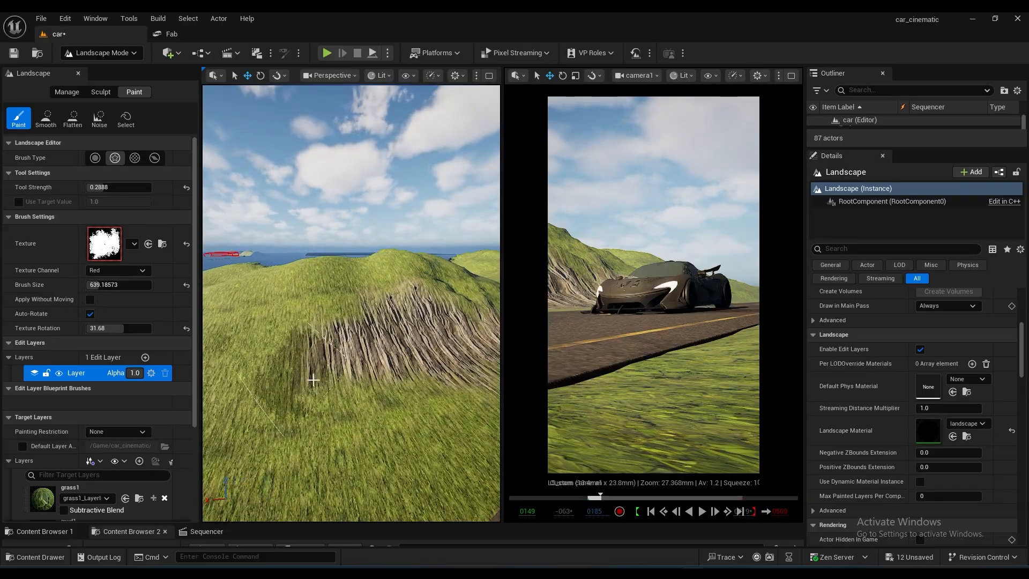
- Extend the stone patch sideways and down the lower part of the hillside
mouse_move(312, 381)
left_mouse_down()
mouse_move(276, 344)
mouse_move(399, 409)
mouse_move(278, 365)
mouse_move(354, 327)
left_mouse_up()
right_click_drag(353, 326, 311, 325)
key("d")
key("d")
mouse_move(407, 369)
left_mouse_down()
mouse_move(445, 361)
mouse_move(429, 343)
mouse_move(395, 412)
mouse_move(403, 431)
left_mouse_up()
key("s")
mouse_move(403, 431)
right_mouse_down()
mouse_move(436, 454)
mouse_move(444, 443)
right_mouse_up()
key("a")
key("a")
key("d")
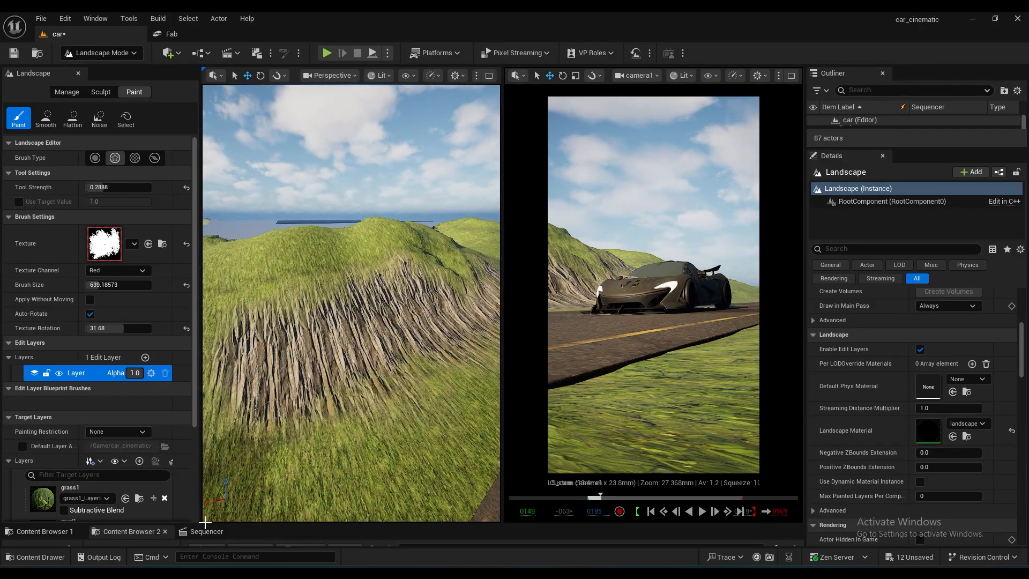
- Open the landscape material from the landscape_material folder and select its texture coordinate node
left_click_drag(205, 514, 205, 400)
left_click(342, 479)
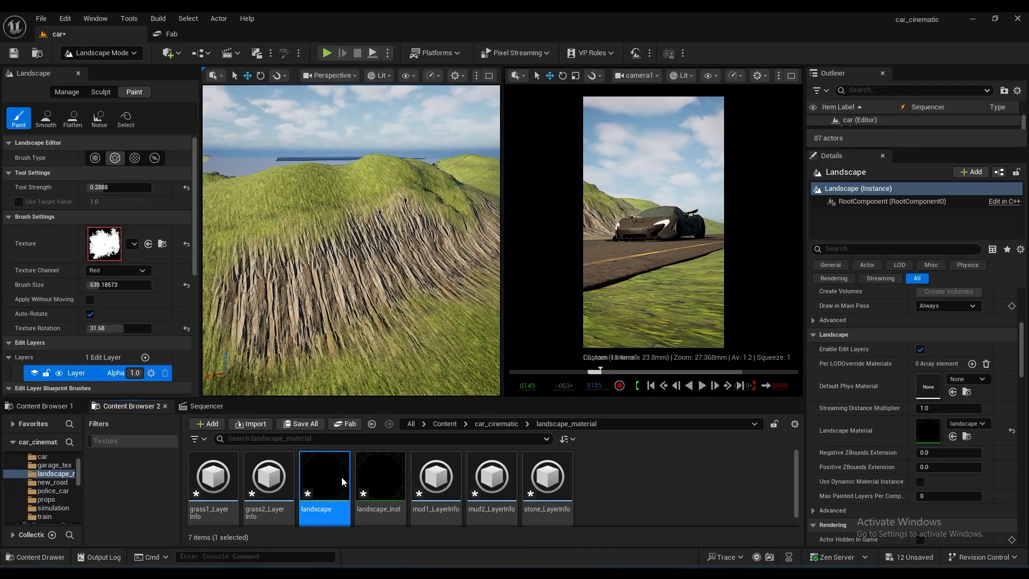
double_click(342, 479)
left_click_drag(484, 153, 809, 192)
scroll(979, 291, "up", 2)
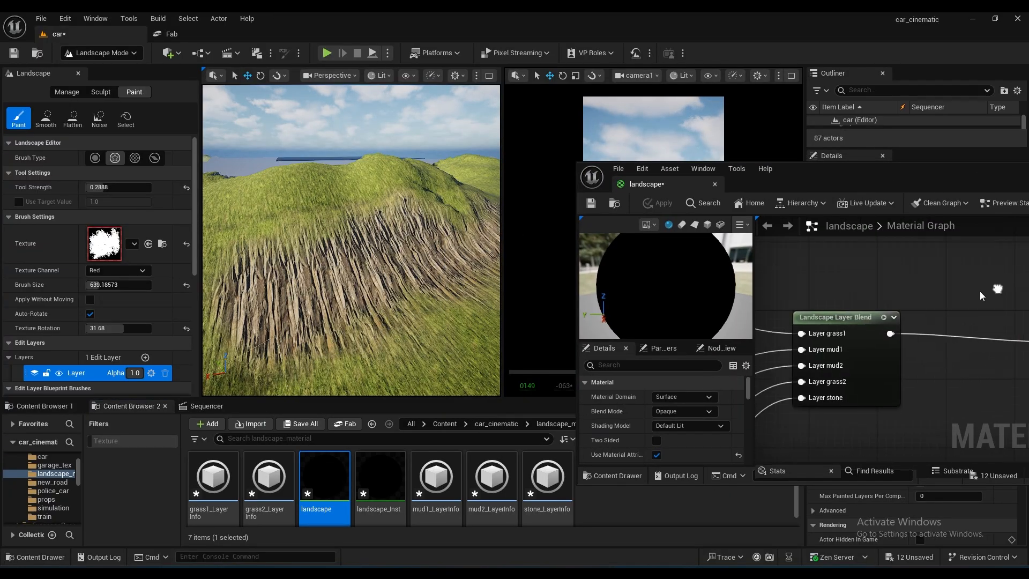
right_click_drag(979, 291, 1027, 263)
scroll(888, 313, "down", 3)
right_click_drag(889, 314, 1027, 350)
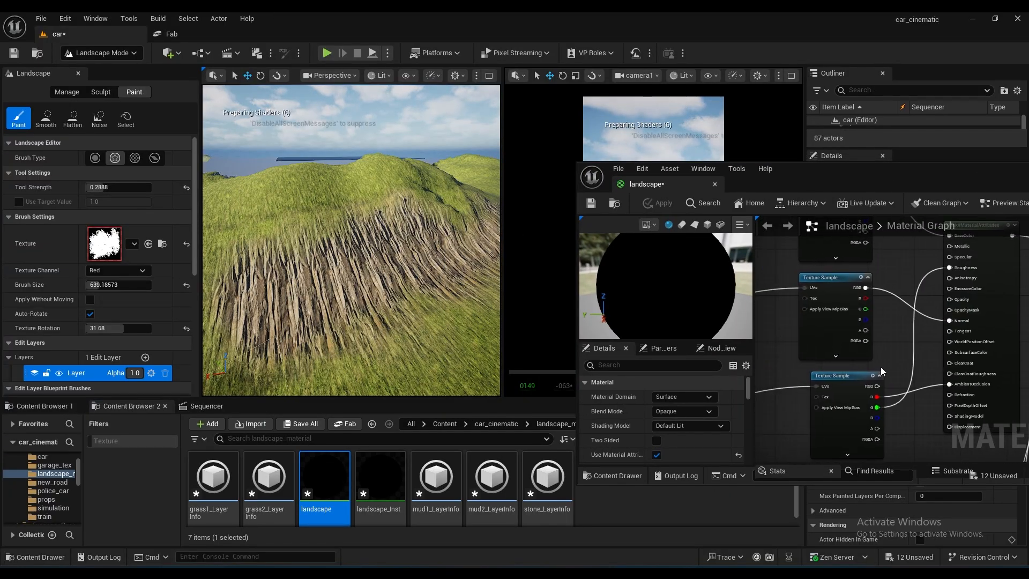
scroll(879, 366, "up", 5)
right_click_drag(787, 456, 953, 343)
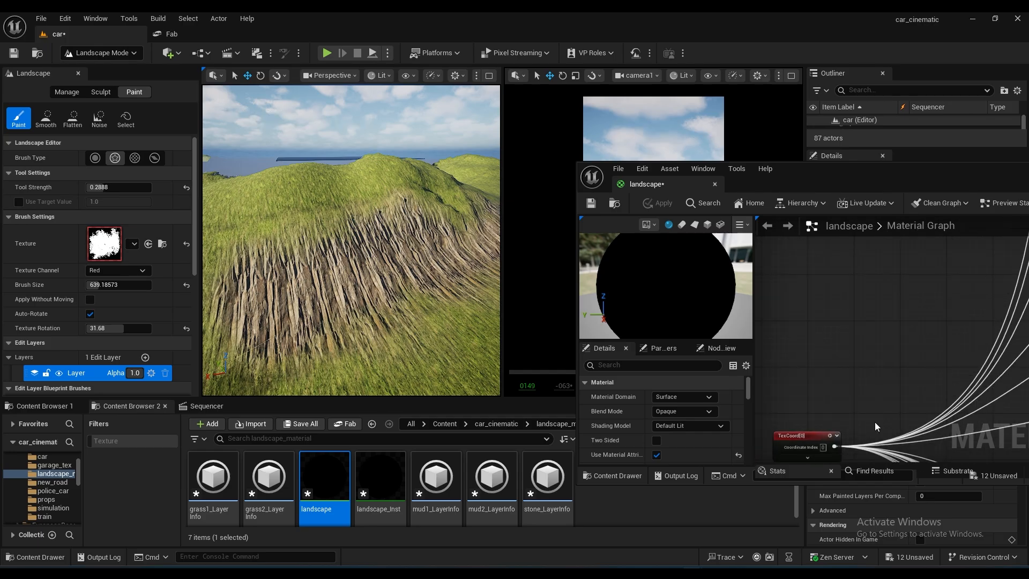
right_click_drag(828, 458, 881, 374)
left_click_drag(862, 351, 868, 337)
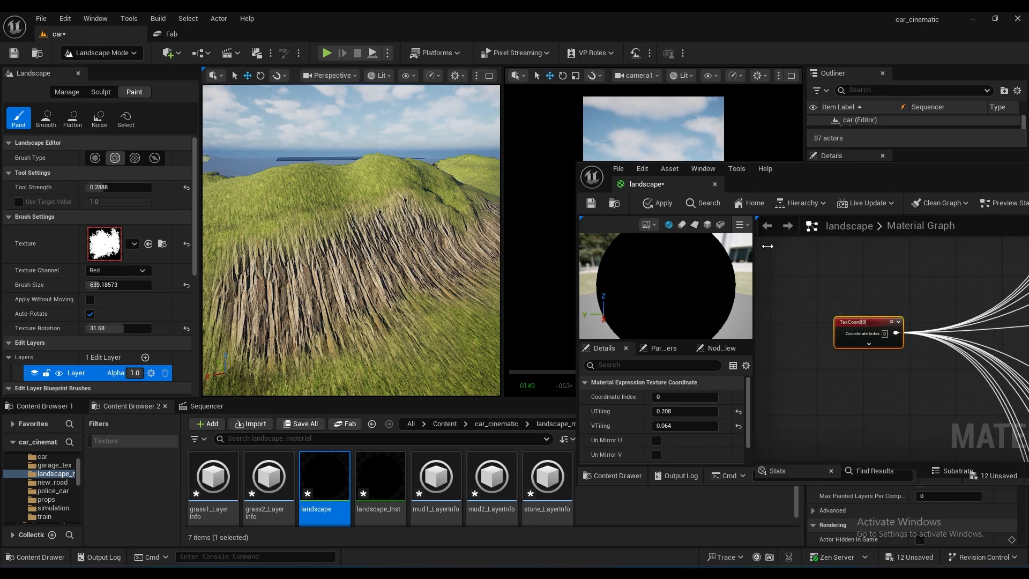
- Set the texture coordinate node's UTiling and VTiling to 0.296 and apply the material
left_click_drag(792, 178, 799, 200)
left_click_drag(696, 449, 721, 449)
left_click(671, 226)
left_click_drag(875, 200, 846, 201)
left_click_drag(661, 434, 676, 434)
left_click(636, 226)
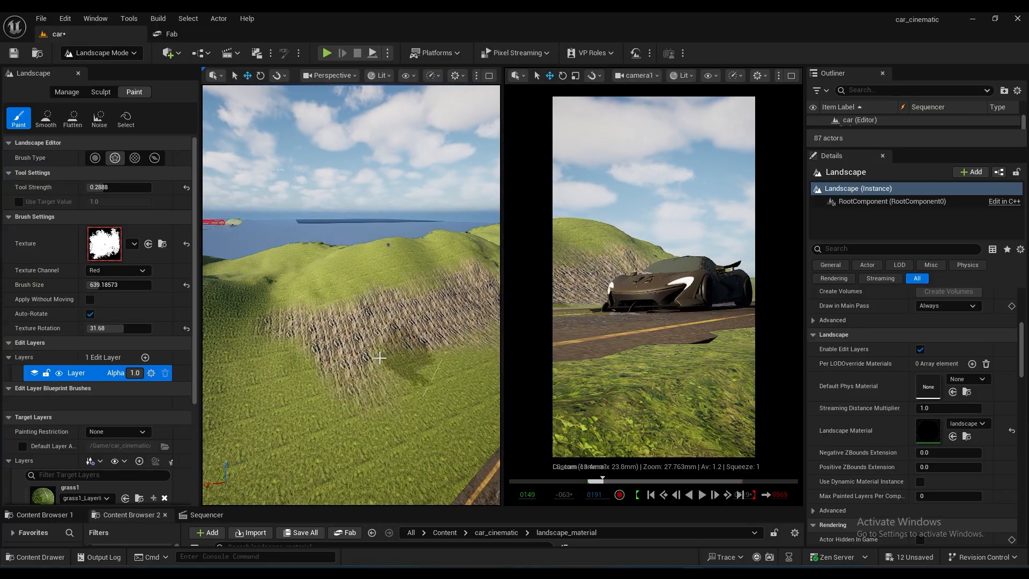
- Extend the stone layer along the roadside slope and move the camera sequence to frame 168 to check the shot
left_click_drag(402, 324, 464, 292)
right_click_drag(464, 291, 424, 292)
left_click_drag(602, 481, 593, 481)
right_click_drag(397, 268, 436, 266)
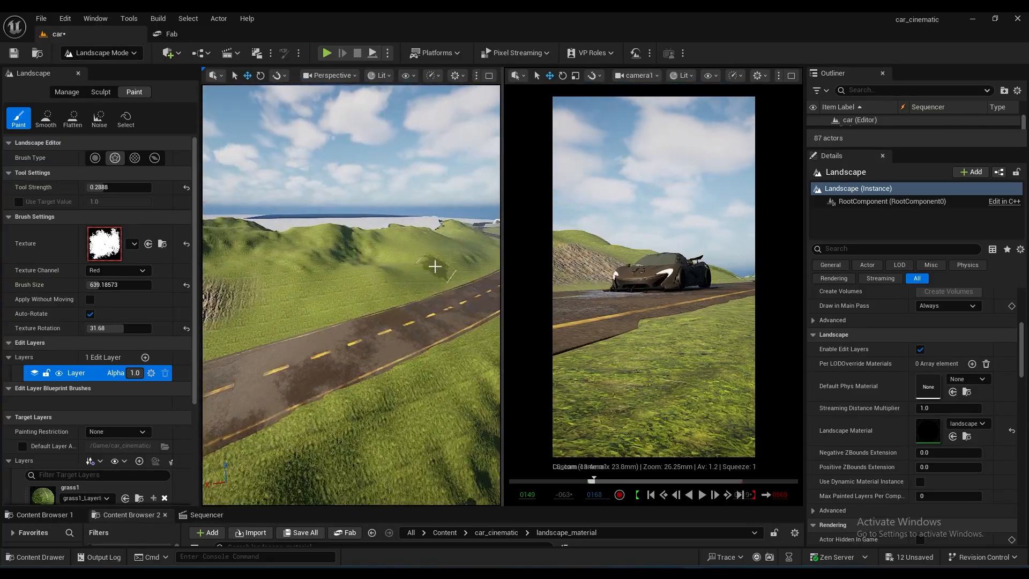
left_click_drag(436, 266, 355, 276)
- Examine which texture samples the texture coordinate node feeds in the landscape material graph
scroll(355, 276, "up", 5)
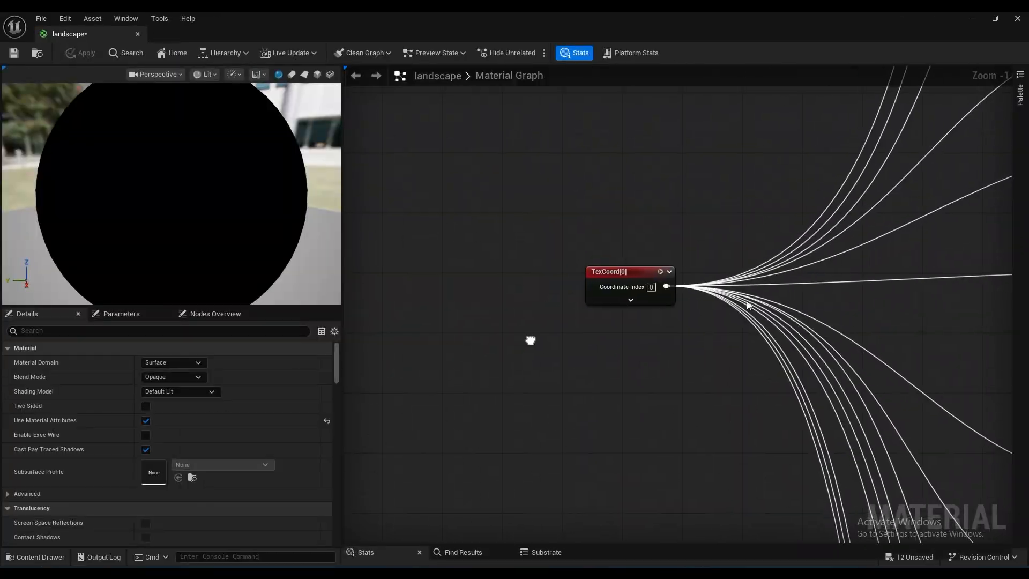
left_click_drag(654, 273, 559, 156)
scroll(679, 234, "down", 3)
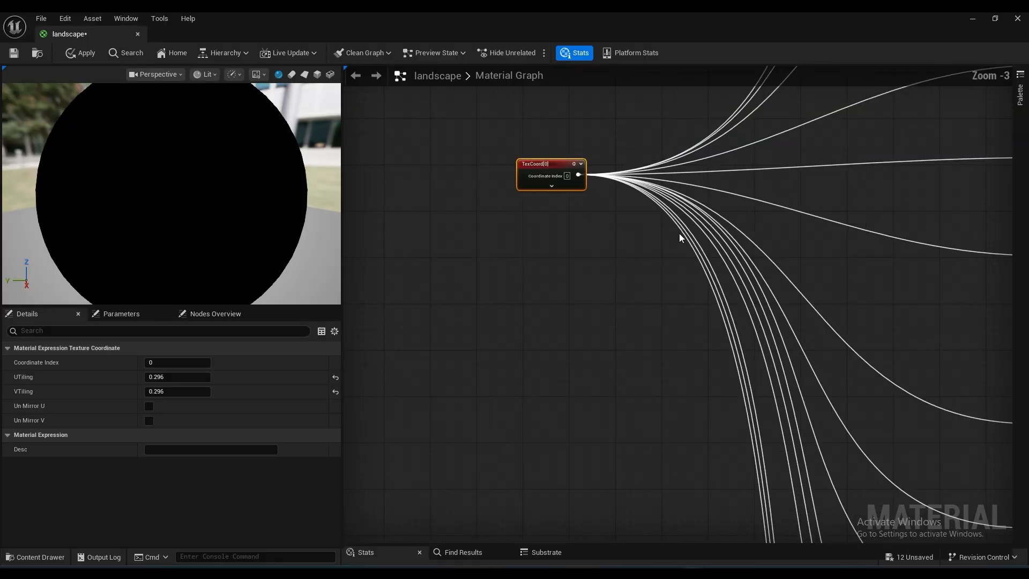
scroll(587, 181, "down", 6)
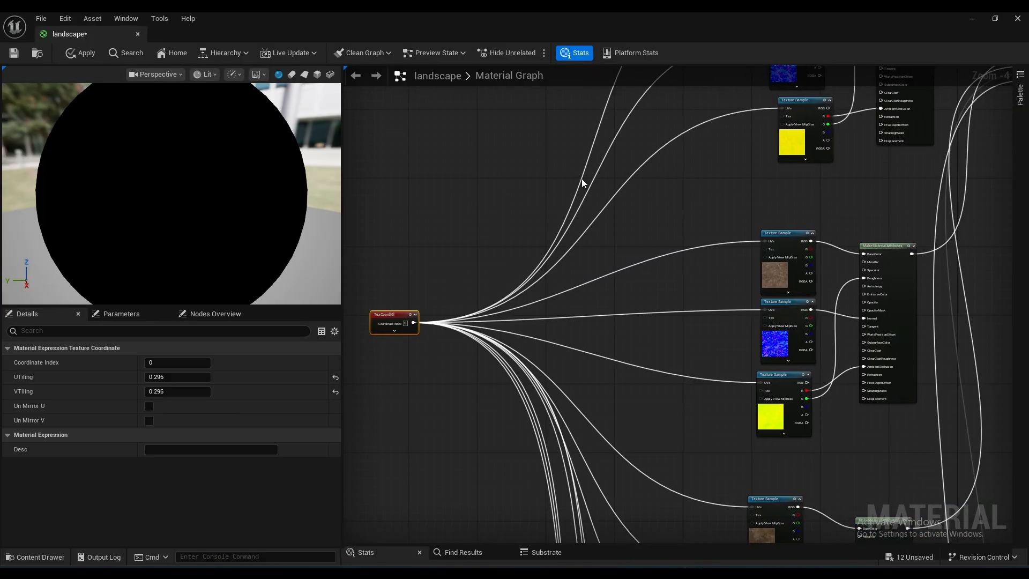
scroll(599, 182, "down", 2)
right_click_drag(769, 223, 683, 247)
scroll(593, 241, "up", 2)
- Close the landscape material with its changes applied and duplicate it in the landscape_material folder
double_click(570, 34)
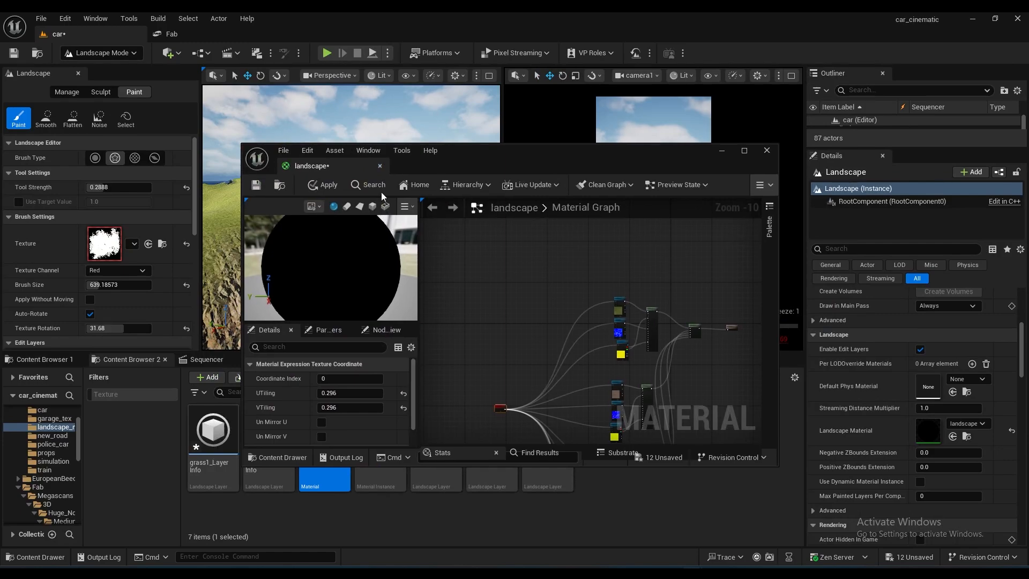
left_click(771, 152)
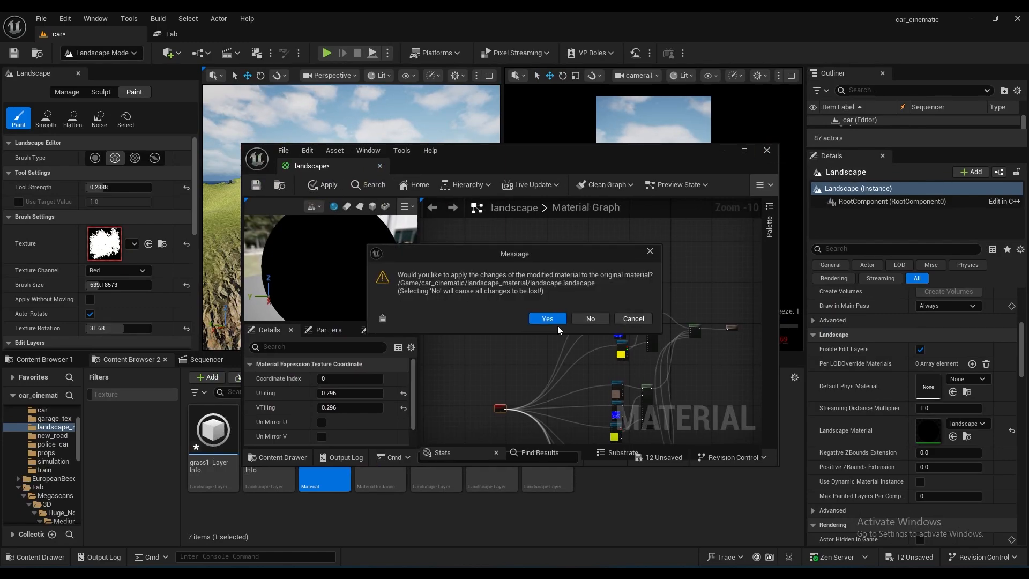
left_click(547, 319)
right_click(325, 431)
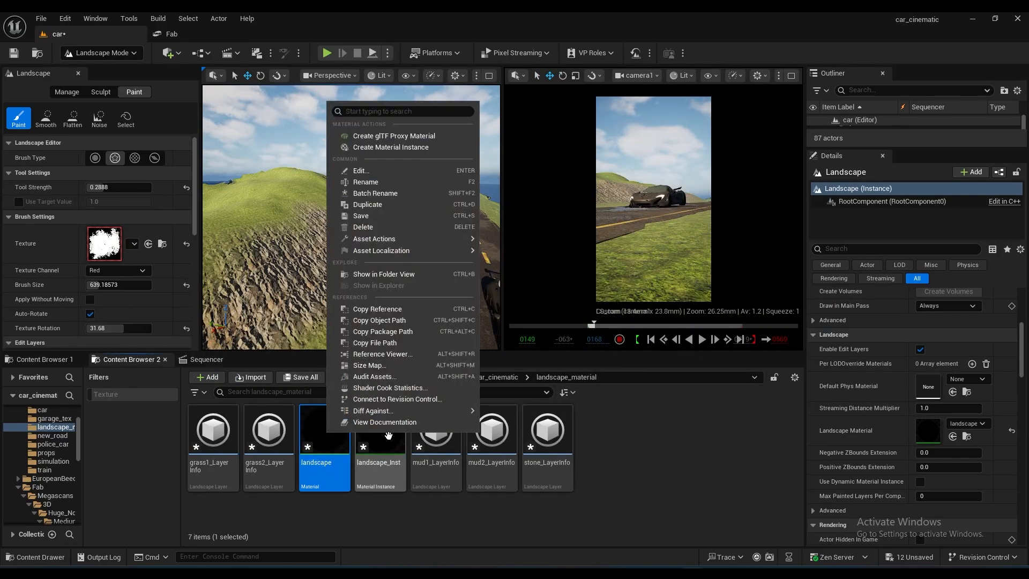
left_click(375, 204)
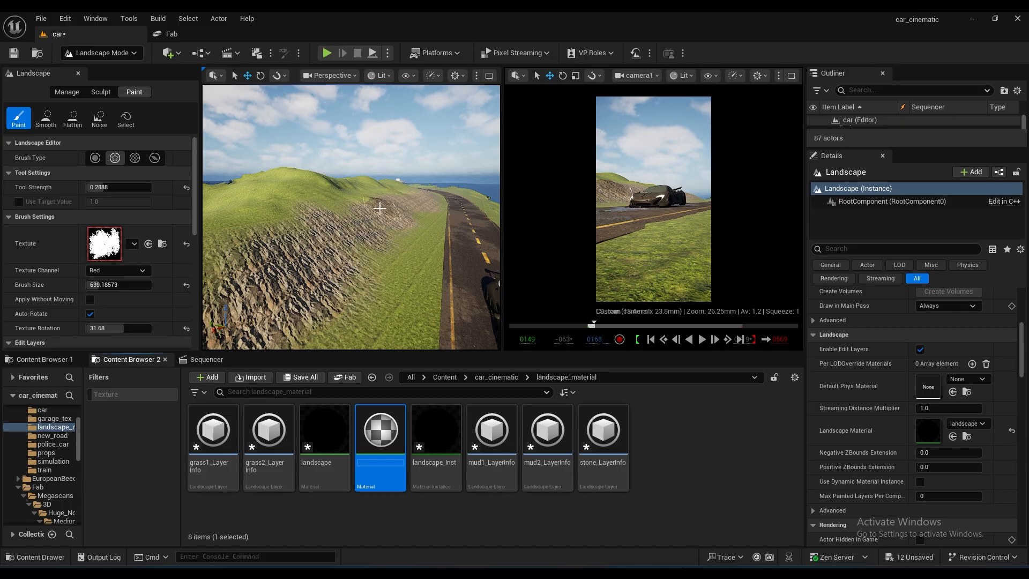
key("Return")
- Open the duplicated landscape material and add a Multiply node with the texture coordinate node feeding input A
double_click(378, 433)
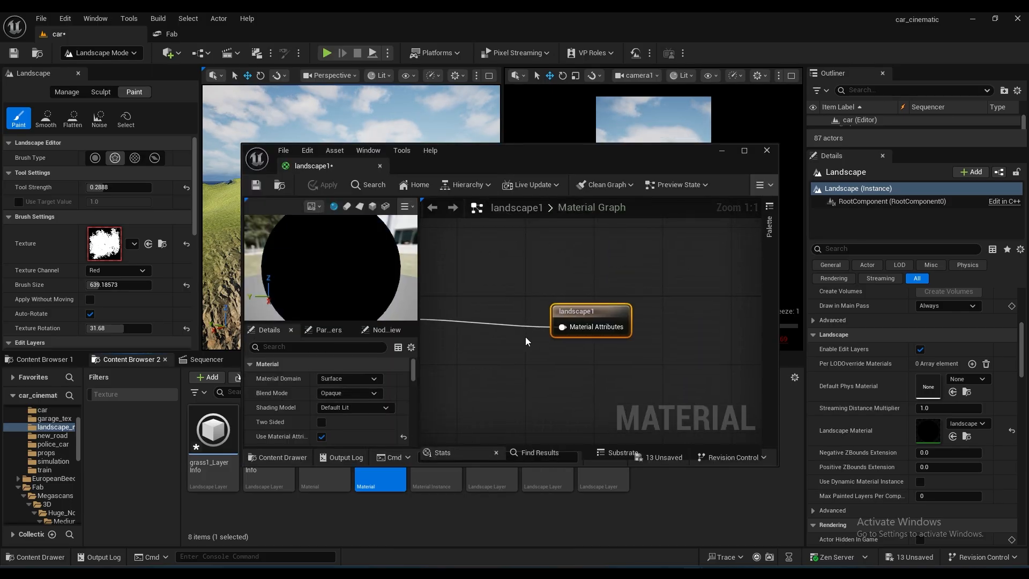
right_click_drag(525, 338, 713, 353)
scroll(526, 341, "down", 4)
double_click(621, 159)
right_click_drag(467, 251, 499, 371)
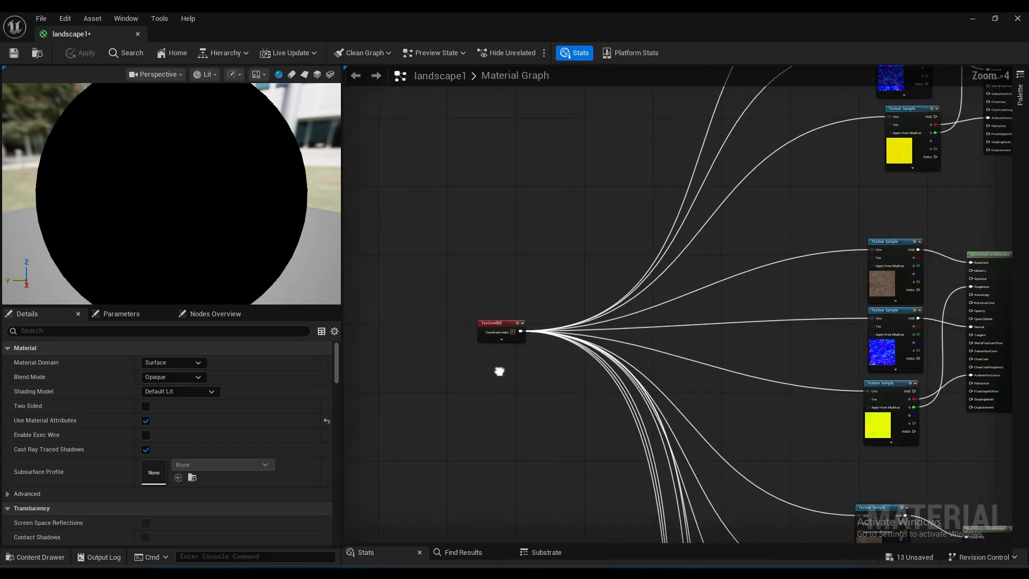
scroll(557, 351, "down", 1)
left_click_drag(518, 330, 552, 362)
scroll(462, 311, "up", 3)
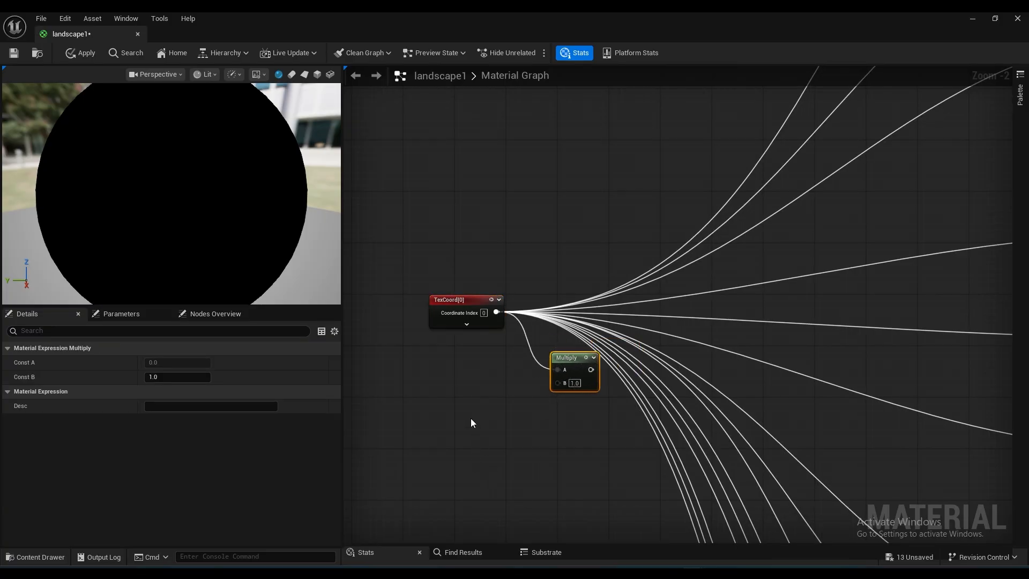
- Add a scalar parameter named tiling and connect it to the Multiply node's B input
left_click(452, 386)
type("s")
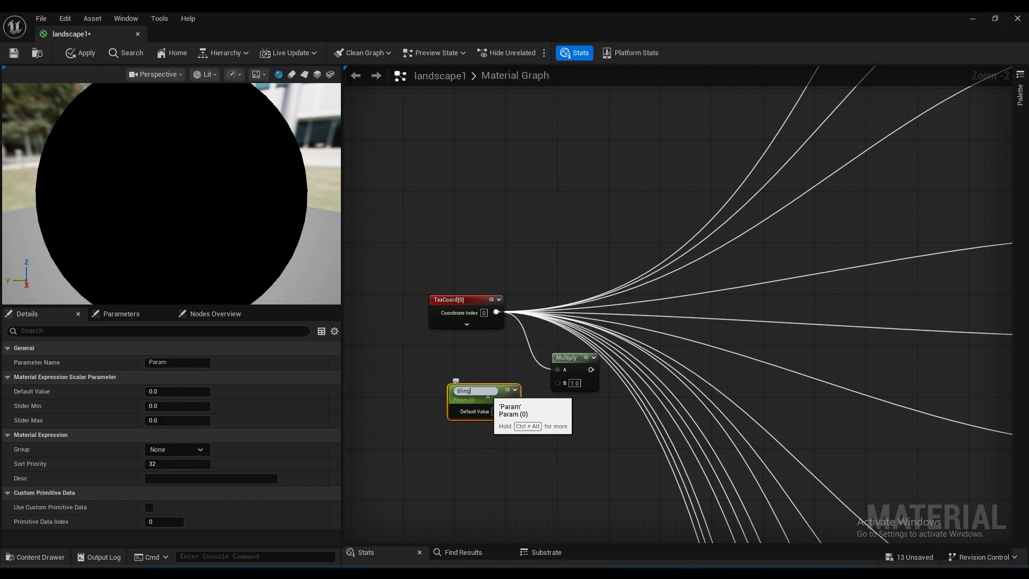
mouse_move(488, 393)
left_mouse_down()
mouse_move(449, 387)
mouse_move(497, 404)
left_mouse_up()
left_click_drag(559, 387, 560, 387)
- Try placing the Multiply node beside the first mud layer and feeding its output into that layer's three texture sample UVs
right_click_drag(625, 416, 458, 445)
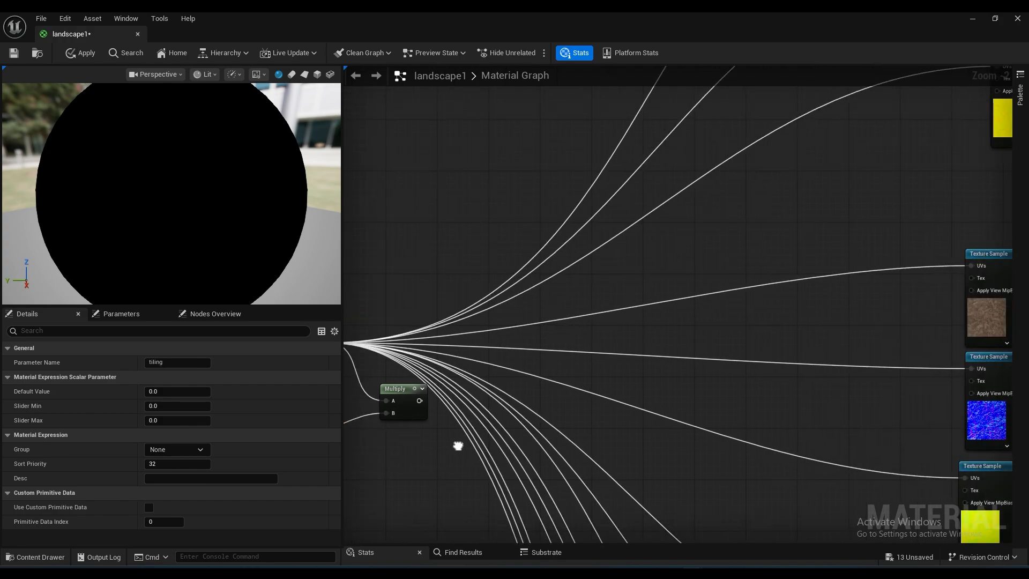
left_click_drag(403, 392, 872, 337)
right_click_drag(873, 336, 575, 386)
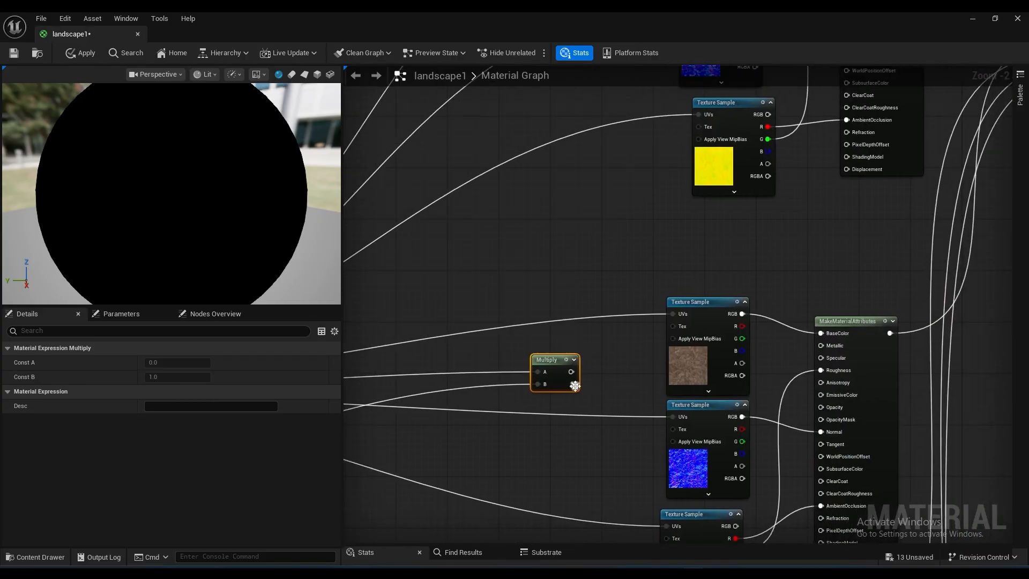
left_click_drag(570, 372, 672, 314)
right_click_drag(618, 381, 577, 297)
left_click_drag(559, 291, 660, 337)
left_click_drag(558, 291, 654, 445)
- Try to feed the UVs of the first grass layer's yellow packed texture sample from the Multiply node
right_click_drag(592, 308, 652, 452)
left_click_drag(608, 420, 602, 278)
right_click_drag(625, 269, 571, 380)
left_click_drag(559, 406, 692, 290)
- Reset the texture coordinate node's UTiling and VTiling to 1.0
scroll(621, 407, "down", 4)
right_click_drag(454, 461, 583, 386)
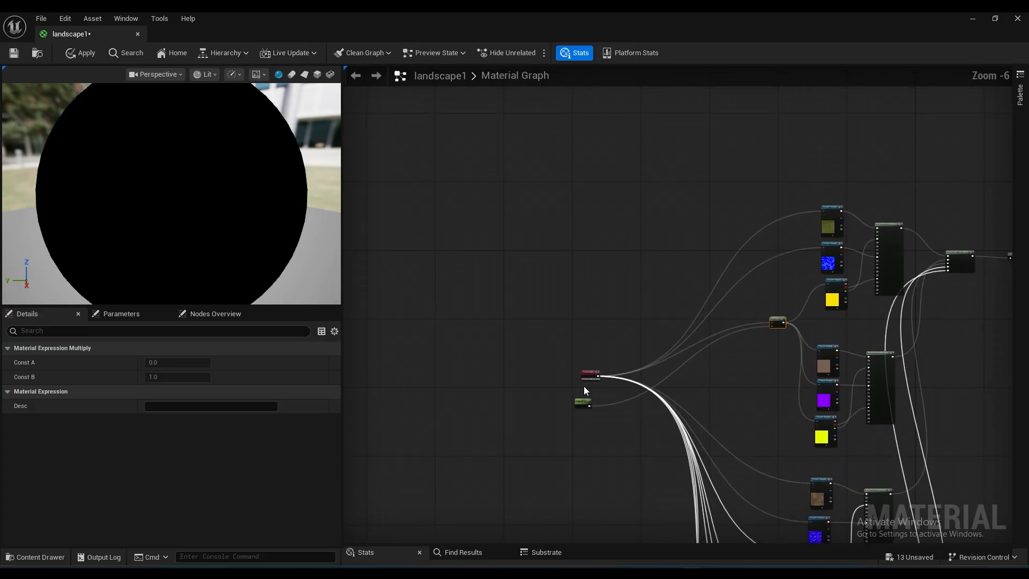
scroll(589, 383, "up", 7)
left_click(616, 338)
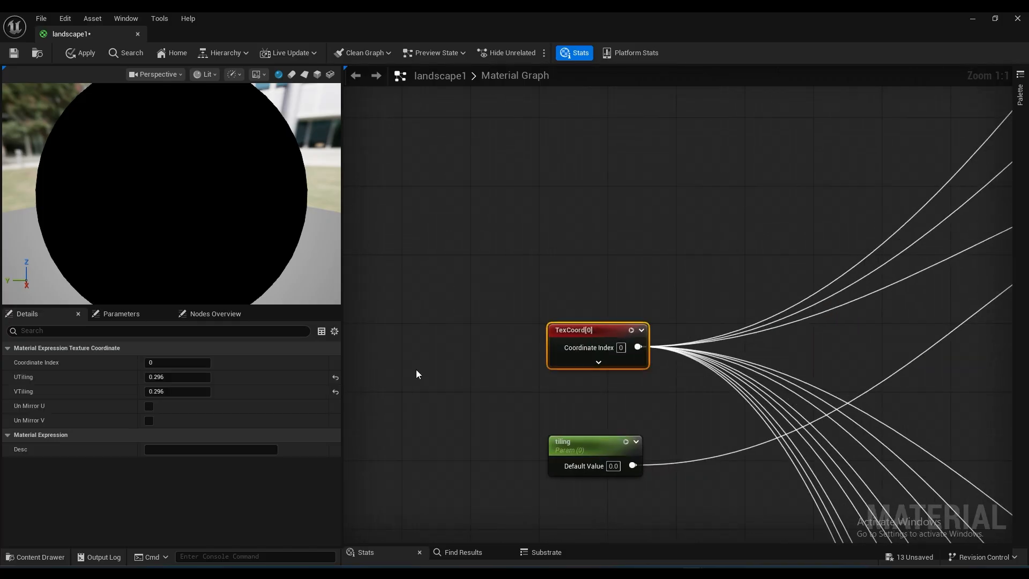
left_click(336, 377)
left_click(336, 392)
- Move the Multiply node down and away from the first mud layer's texture samples
right_click_drag(836, 316, 626, 362)
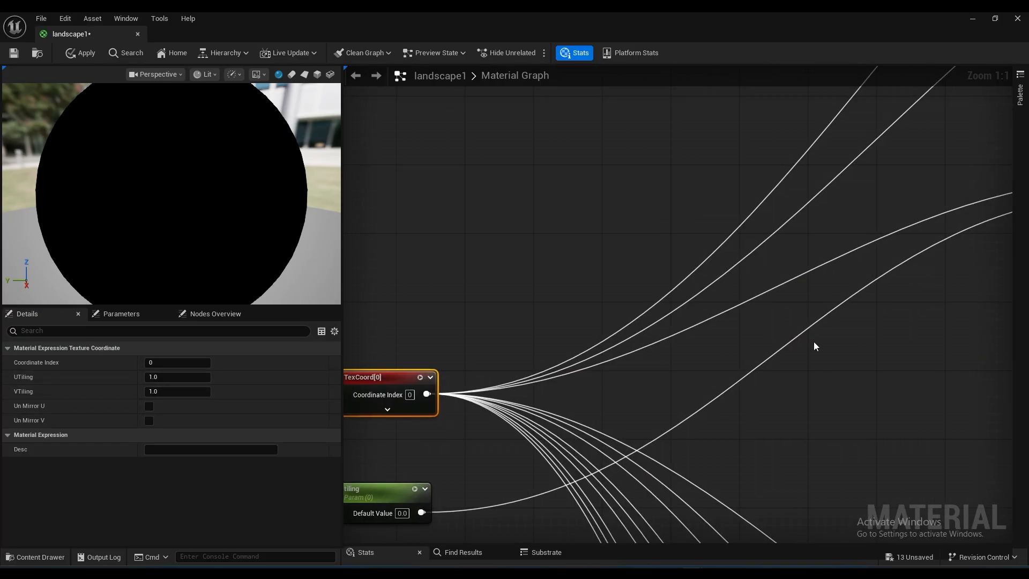
scroll(814, 342, "down", 7)
right_click_drag(864, 339, 642, 386)
scroll(763, 339, "up", 4)
right_click_drag(686, 337, 738, 412)
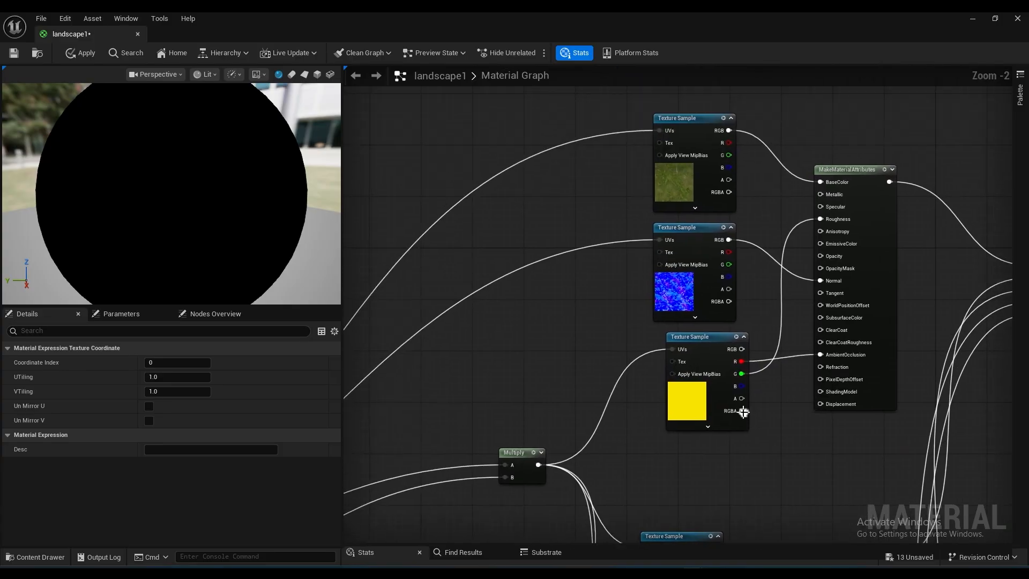
mouse_move(558, 461)
left_mouse_down()
mouse_move(642, 353)
mouse_move(670, 259)
mouse_move(558, 460)
left_mouse_up()
right_click_drag(573, 420, 603, 276)
scroll(609, 319, "down", 2)
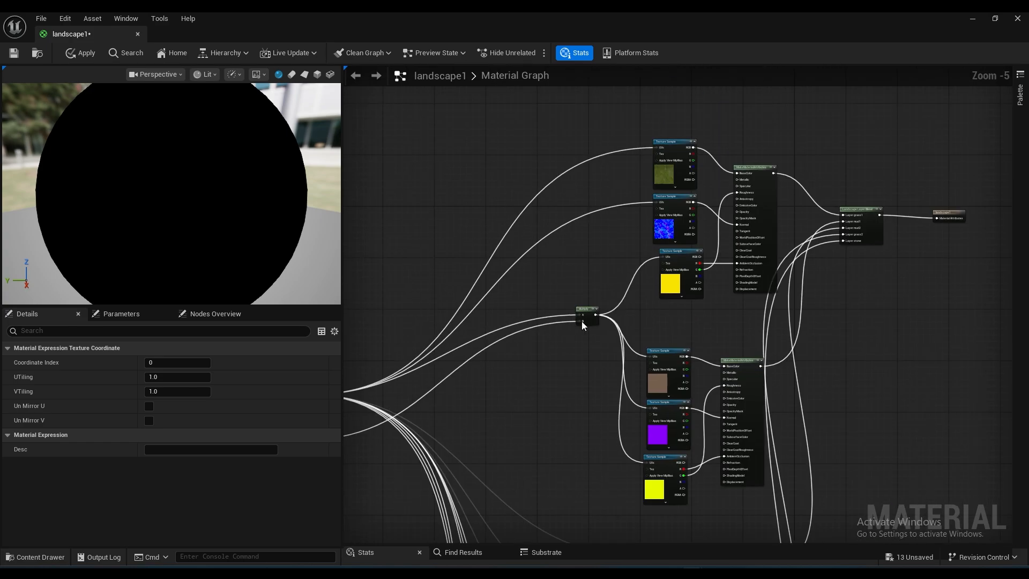
left_click_drag(581, 322, 544, 374)
right_click_drag(544, 374, 556, 266)
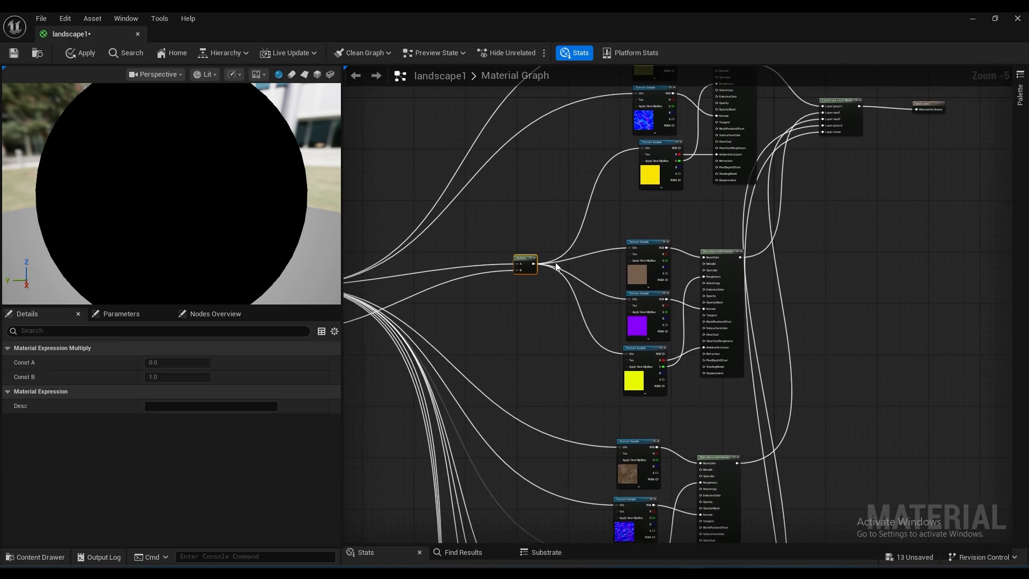
left_click_drag(525, 256, 390, 464)
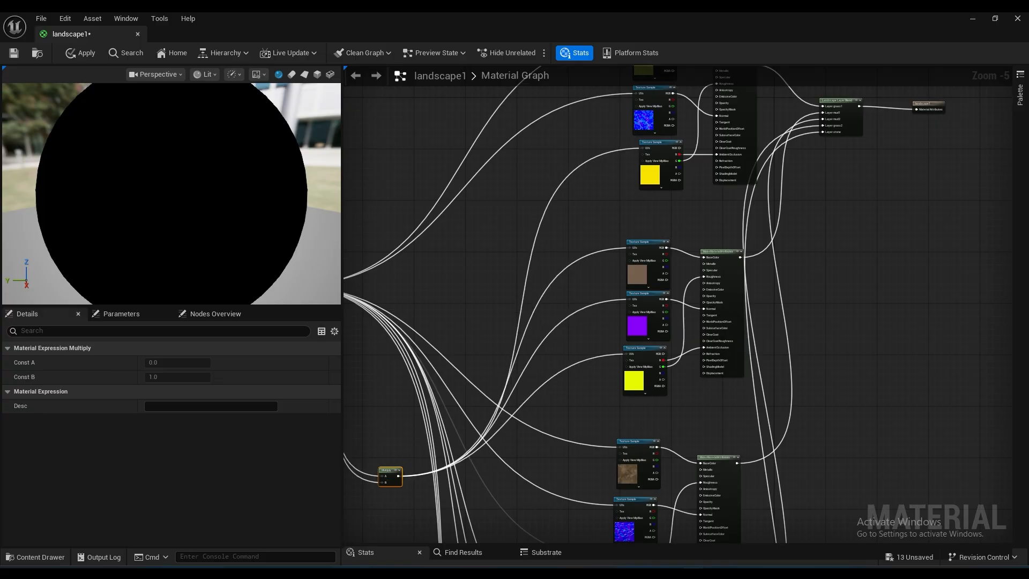
- Disconnect the Multiply node from the first mud layer's three texture samples and the first grass layer's packed texture sample
right_click_drag(474, 442, 515, 359)
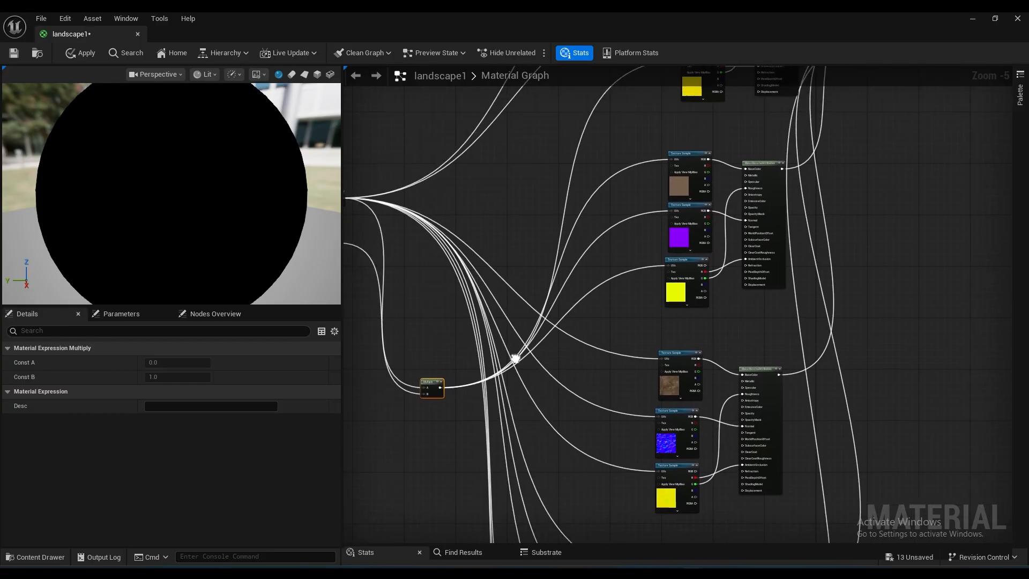
left_click(659, 266, "alt")
left_click(661, 211, "alt")
left_click(660, 160, "alt")
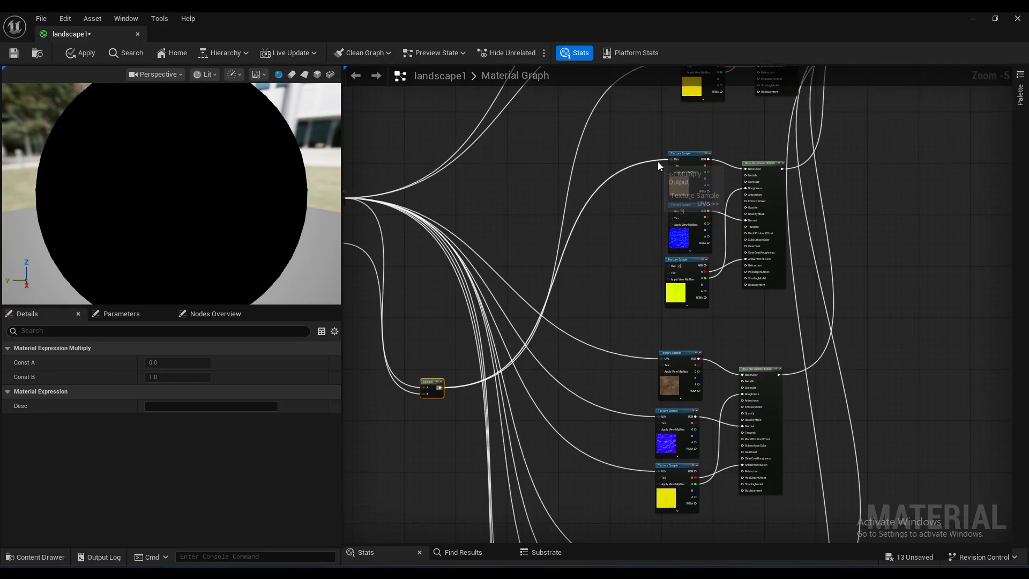
right_click_drag(669, 143, 622, 304)
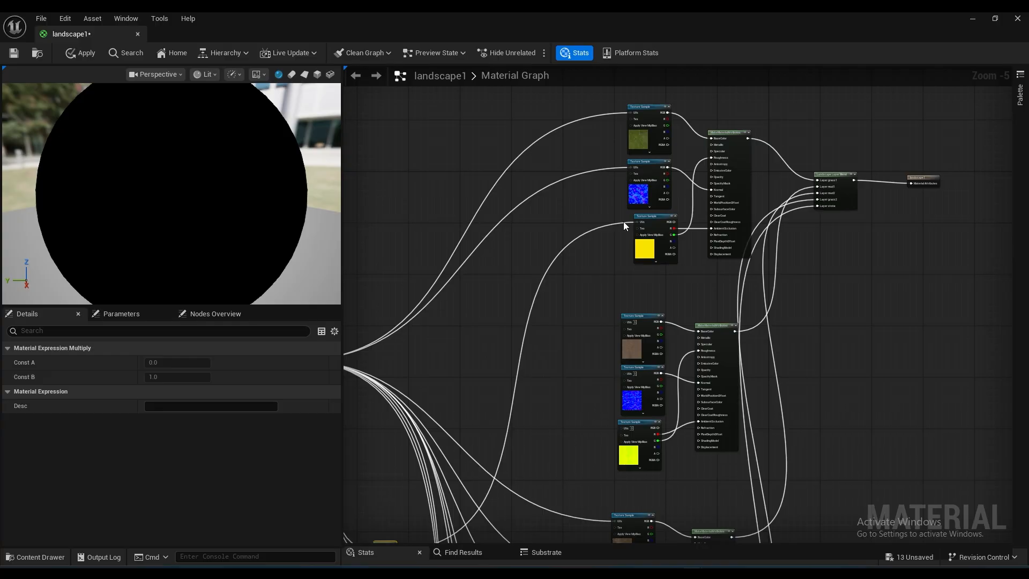
left_click(623, 223, "alt")
left_click(623, 224, "alt")
- Move the Multiply node down the graph to sit beside the stone layer's texture samples
right_click_drag(553, 368, 657, 198)
right_click_drag(583, 382, 598, 293)
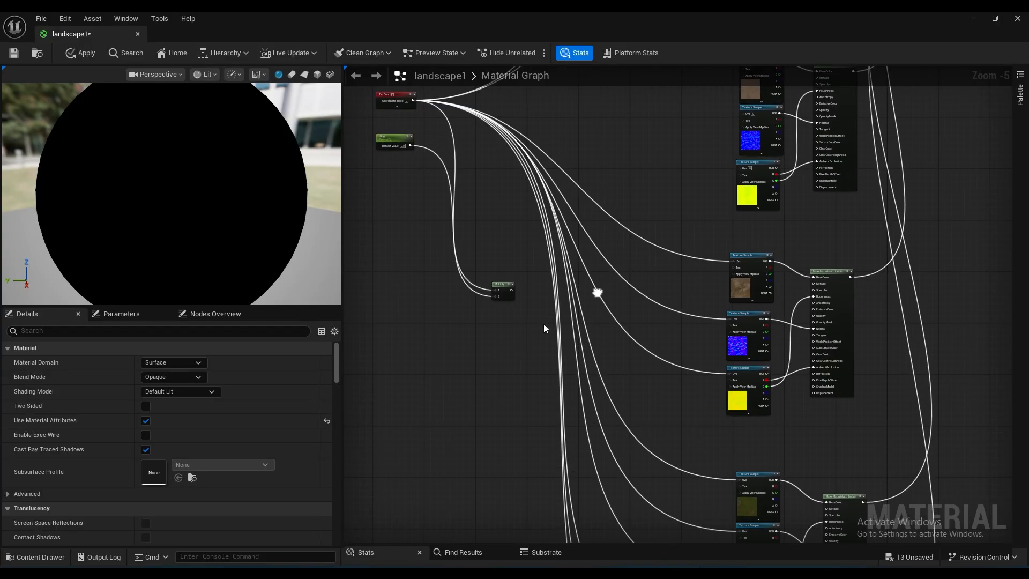
left_click_drag(501, 291, 679, 488)
right_click_drag(711, 478, 601, 312)
right_click_drag(622, 387, 657, 315)
left_click_drag(594, 248, 555, 496)
right_click_drag(555, 497, 575, 349)
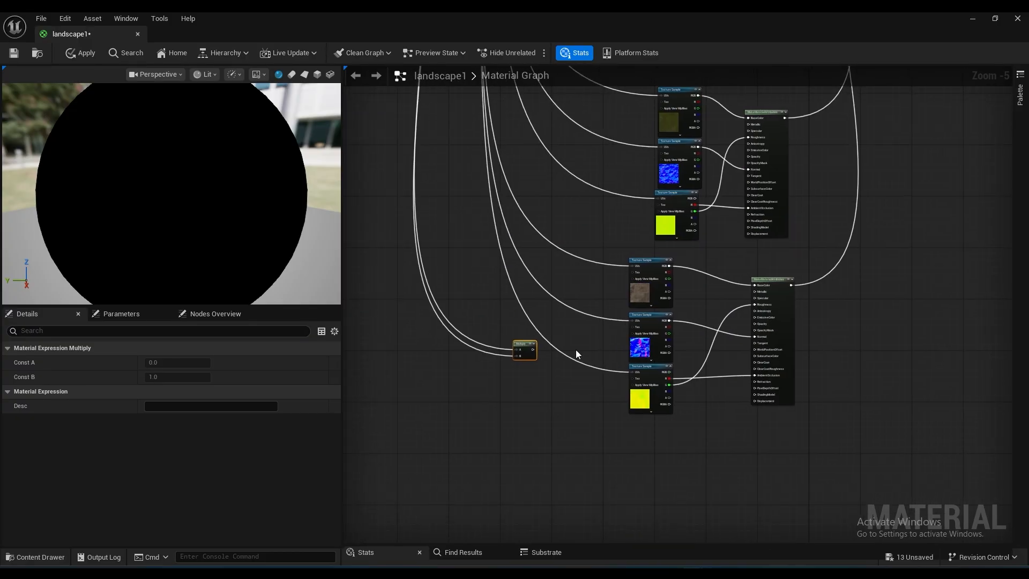
- Connect the Multiply node's output to the UVs of the stone layer's three texture samples
scroll(575, 349, "up", 4)
left_click_drag(476, 349, 708, 155)
left_click_drag(476, 349, 709, 283)
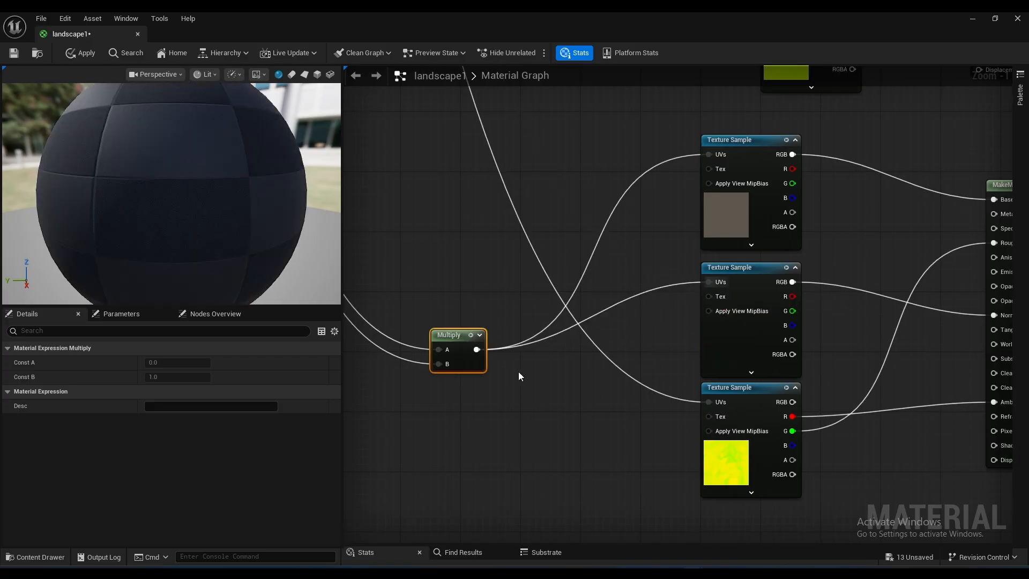
left_click_drag(475, 349, 646, 418)
left_click_drag(714, 403, 714, 403)
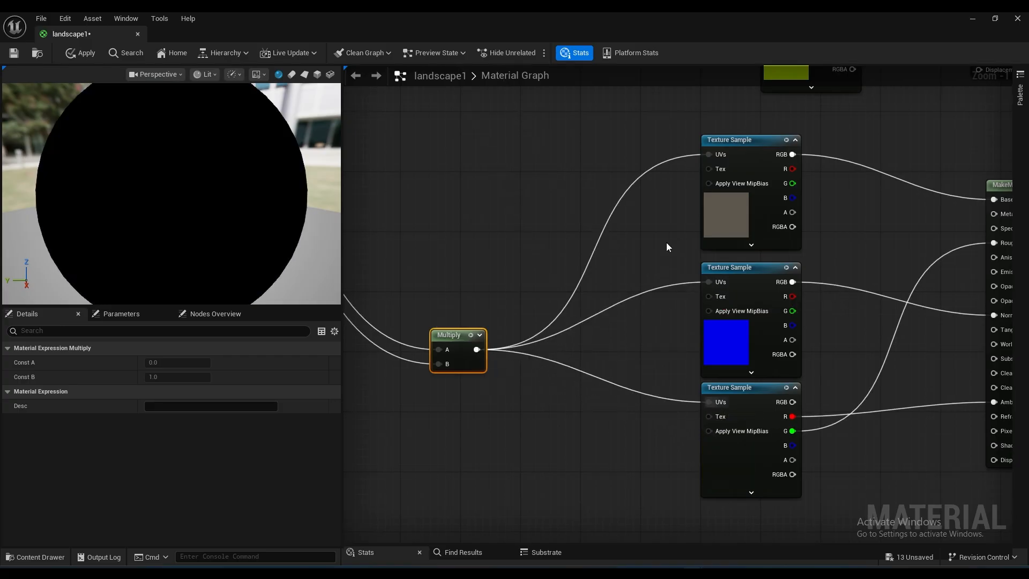
- Reconnect the texture coordinate node to the UVs of the first grass layer's packed texture and the first mud layer's three texture samples
scroll(667, 242, "down", 5)
right_click_drag(633, 203, 617, 338)
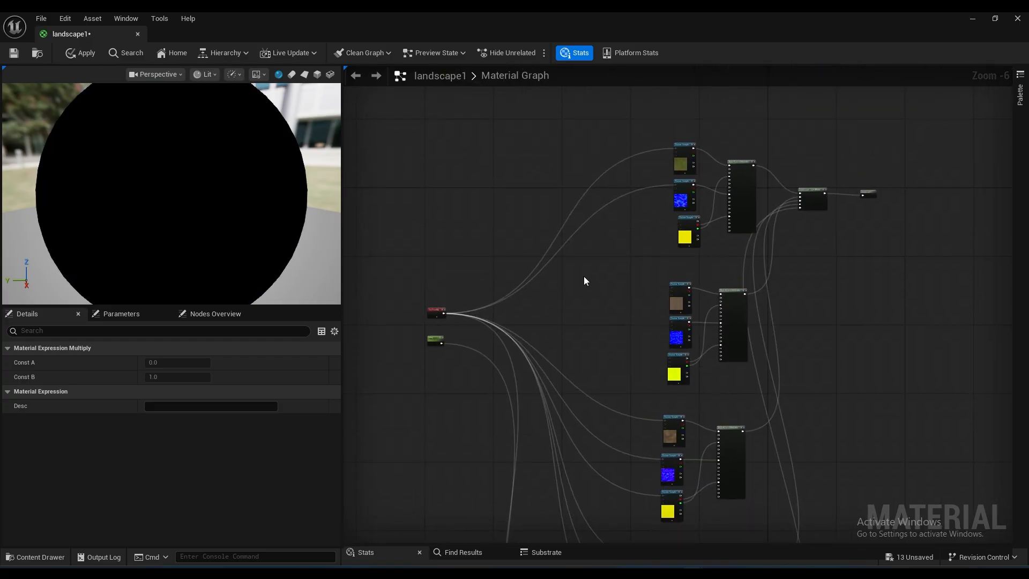
scroll(578, 281, "up", 3)
right_click_drag(575, 285, 671, 303)
scroll(600, 339, "down", 3)
right_click_drag(603, 336, 542, 298)
scroll(546, 340, "up", 3)
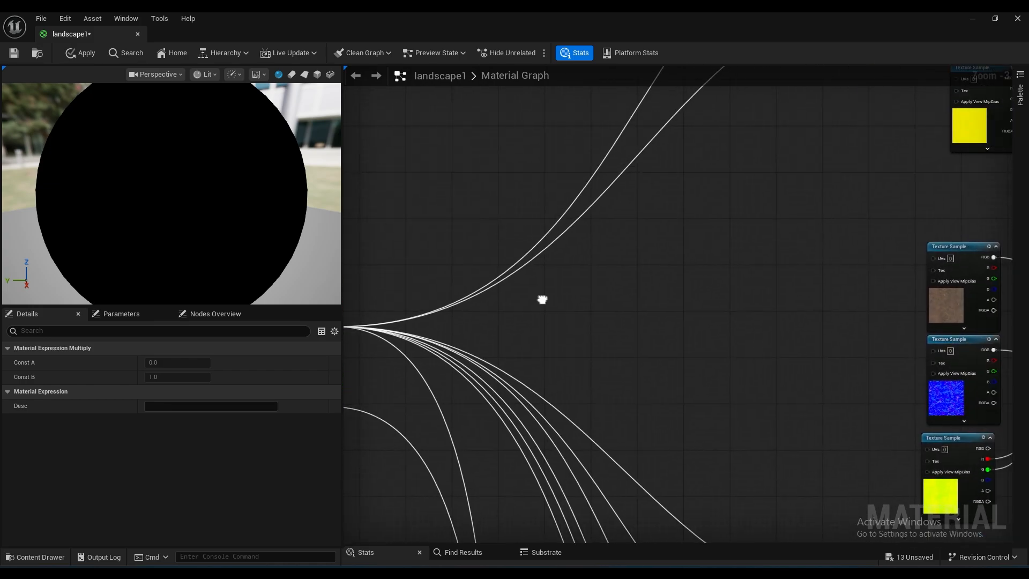
scroll(563, 308, "down", 2)
scroll(581, 314, "down", 2)
scroll(542, 333, "up", 2)
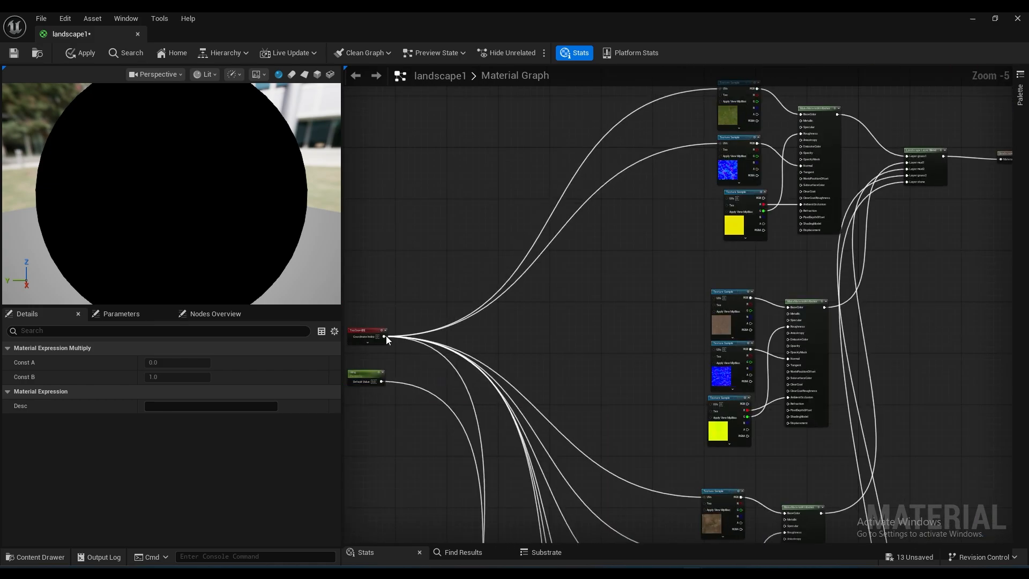
left_click_drag(384, 336, 730, 199)
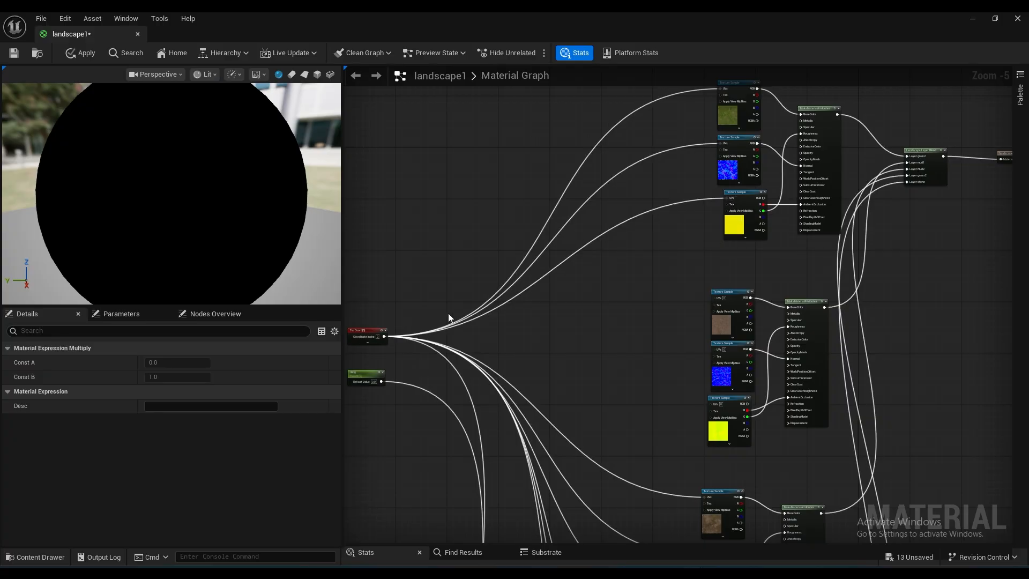
left_click_drag(383, 336, 717, 298)
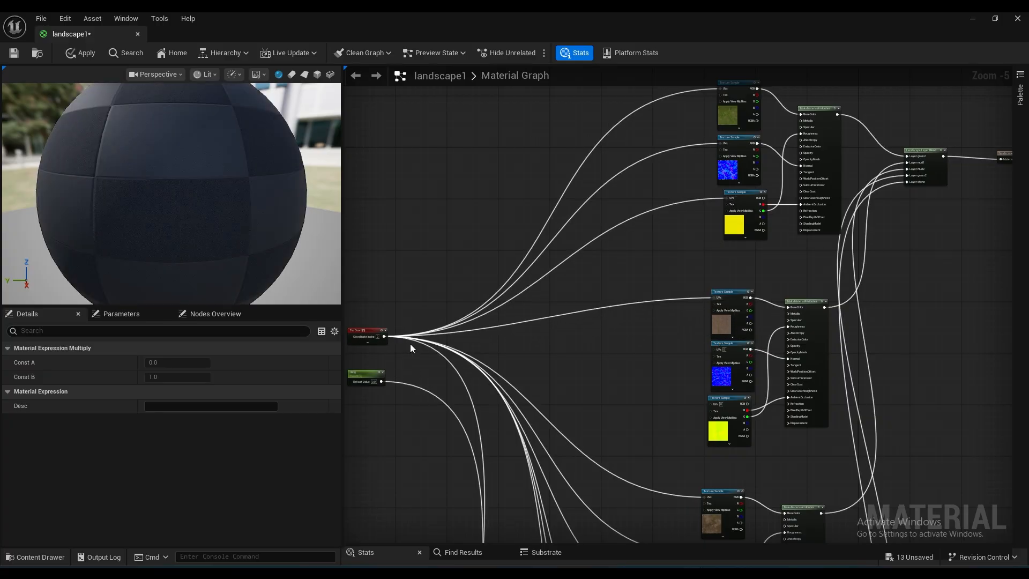
left_click_drag(384, 336, 715, 350)
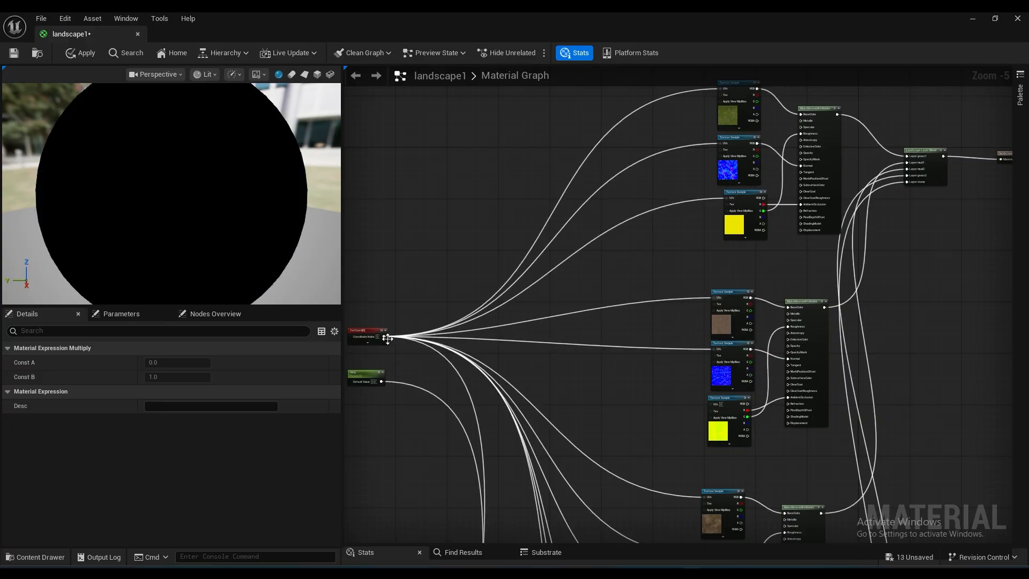
left_click_drag(384, 336, 713, 404)
- Rearrange the texture coordinate, Multiply and tiling nodes to tidy the material graph
right_click_drag(712, 404, 677, 334)
left_click_drag(397, 240, 448, 231)
right_click_drag(642, 533, 568, 362)
right_click_drag(579, 539, 591, 261)
left_click_drag(519, 402, 508, 326)
right_click_drag(509, 325, 658, 455)
scroll(639, 279, "down", 2)
scroll(631, 231, "down", 1)
right_click_drag(558, 95, 560, 237)
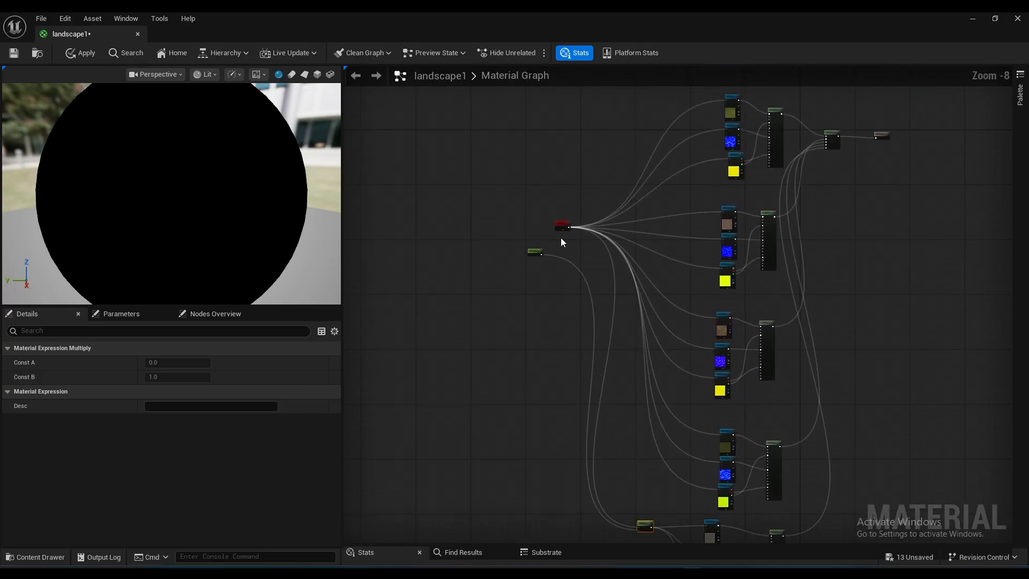
scroll(560, 237, "up", 4)
left_click_drag(503, 272, 541, 293)
scroll(552, 290, "up", 1)
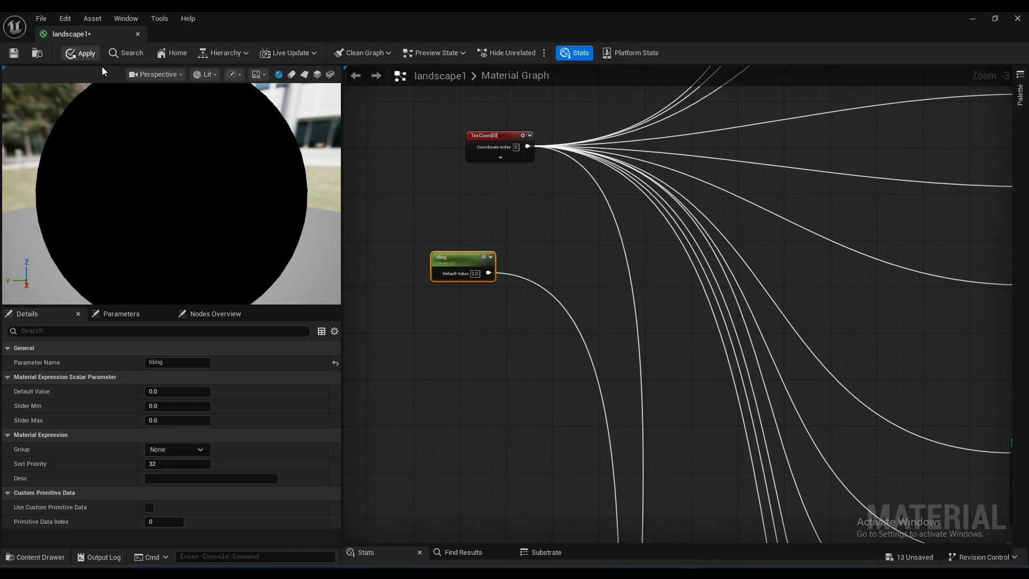
- Apply and close the duplicated landscape material, and create a material instance from it with the default name
double_click(221, 35)
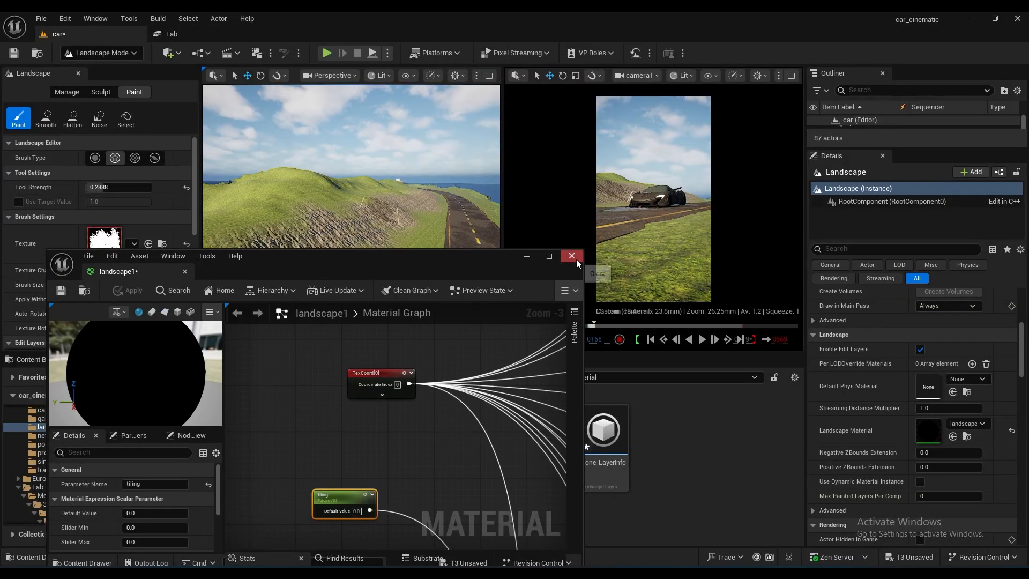
left_click(575, 260)
right_click(377, 441)
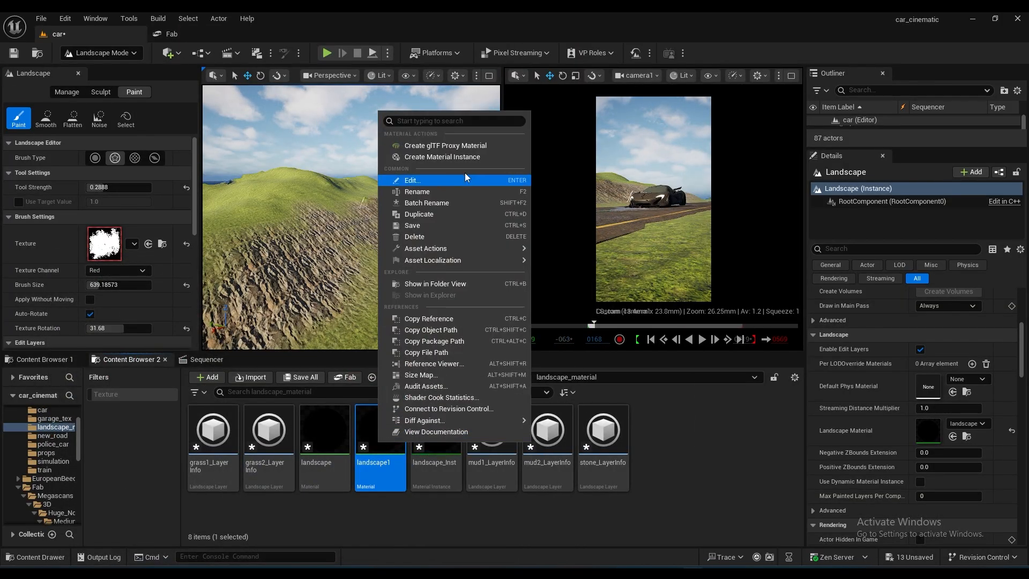
left_click(465, 159)
key("Return")
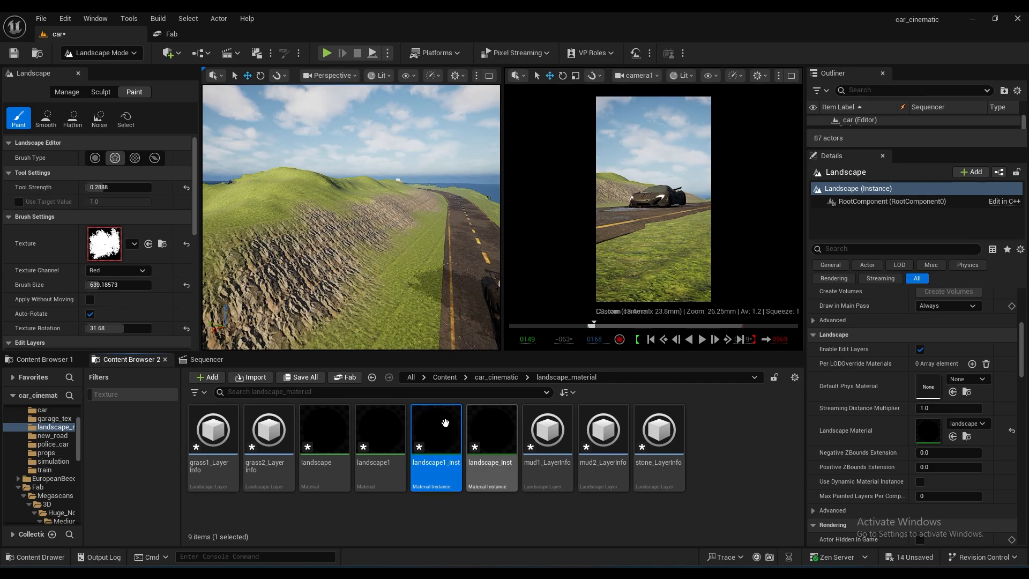
- Enable the tiling parameter override in landscape1_Inst and minimise its editor
double_click(464, 425)
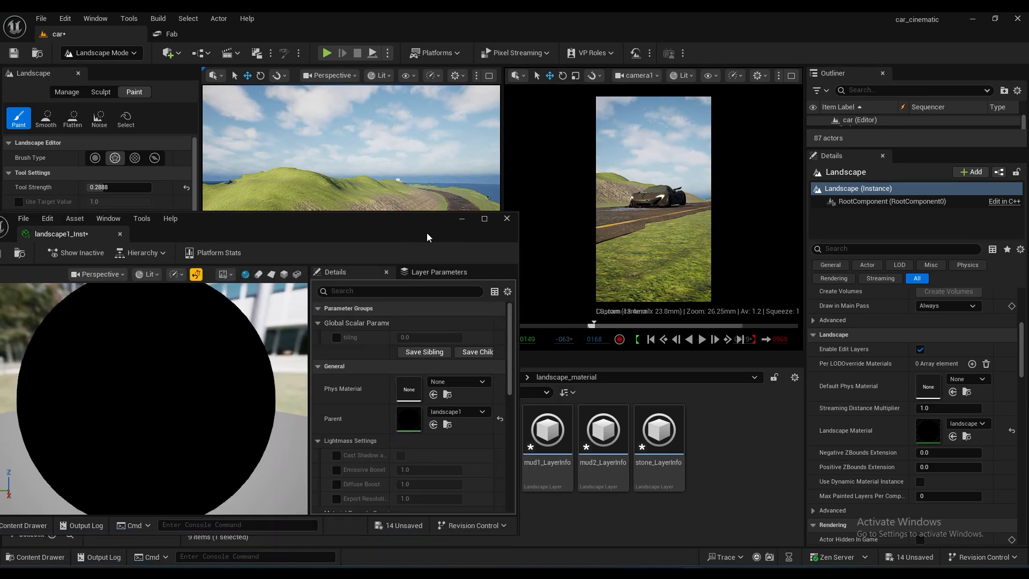
left_click(336, 338)
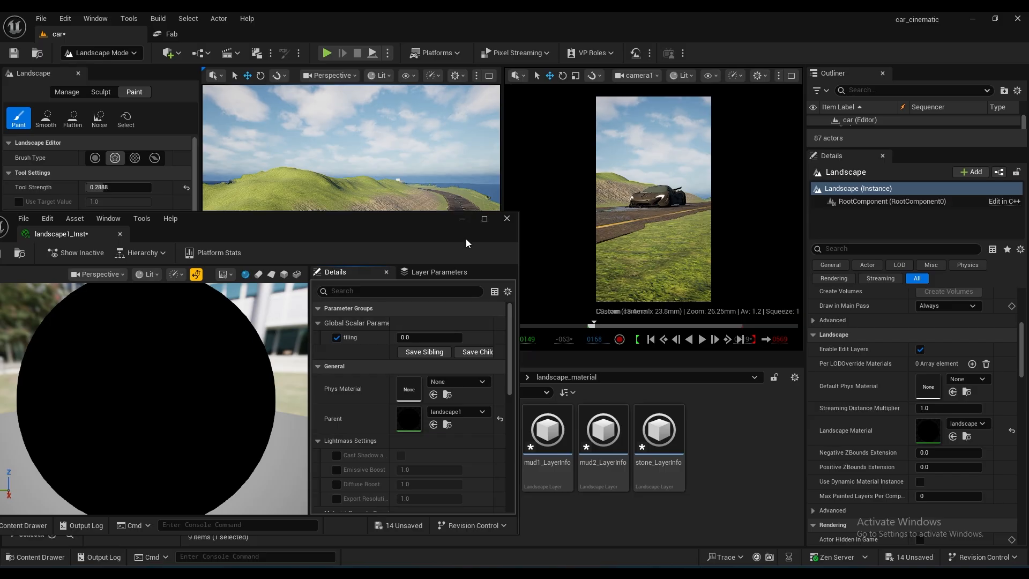
left_click(462, 219)
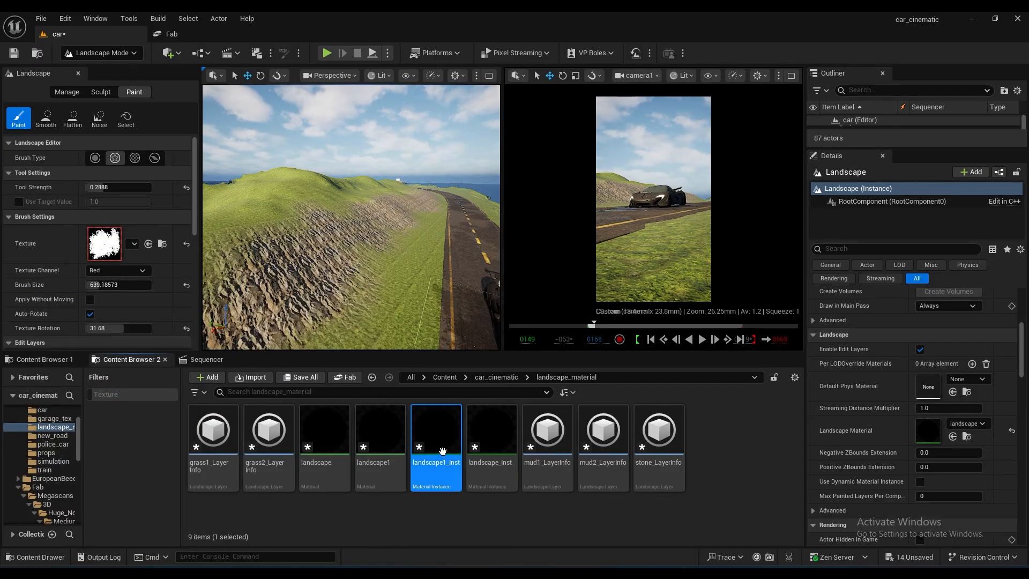
- Leave landscape editing and assign landscape1_Inst as the Landscape actor's Landscape Material
scroll(921, 410, "up", 2)
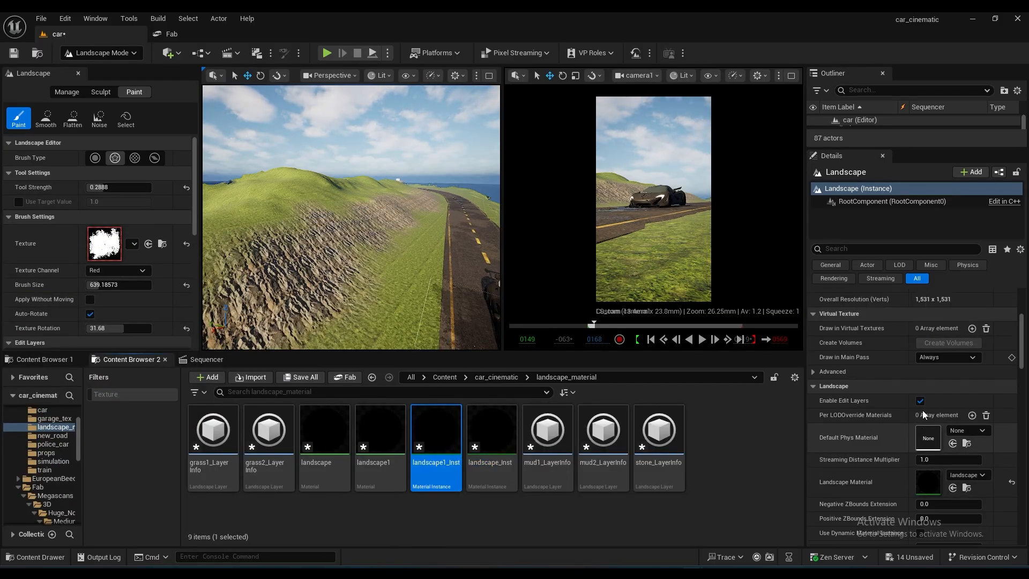
scroll(922, 410, "up", 2)
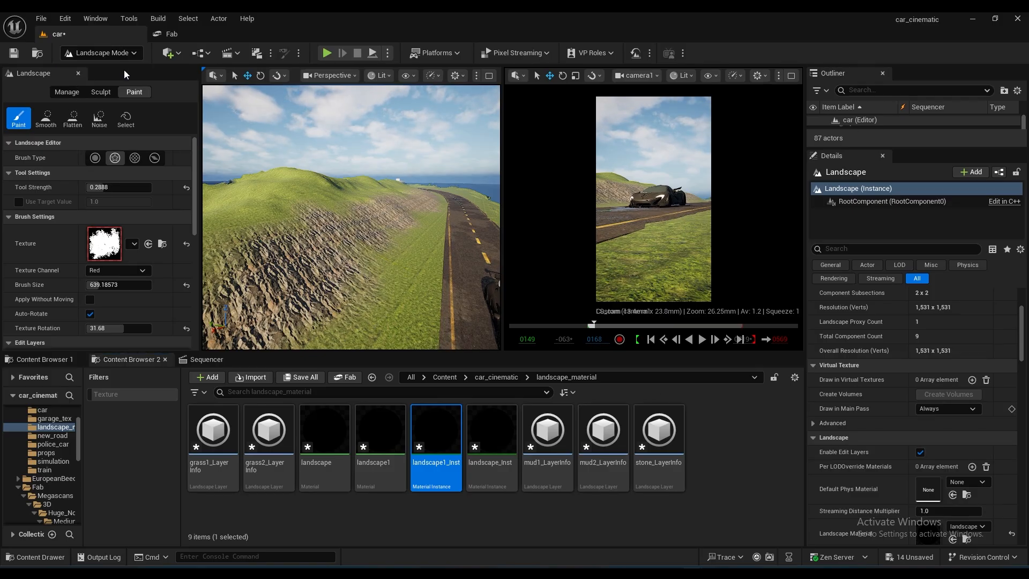
left_click(78, 73)
scroll(928, 430, "down", 3)
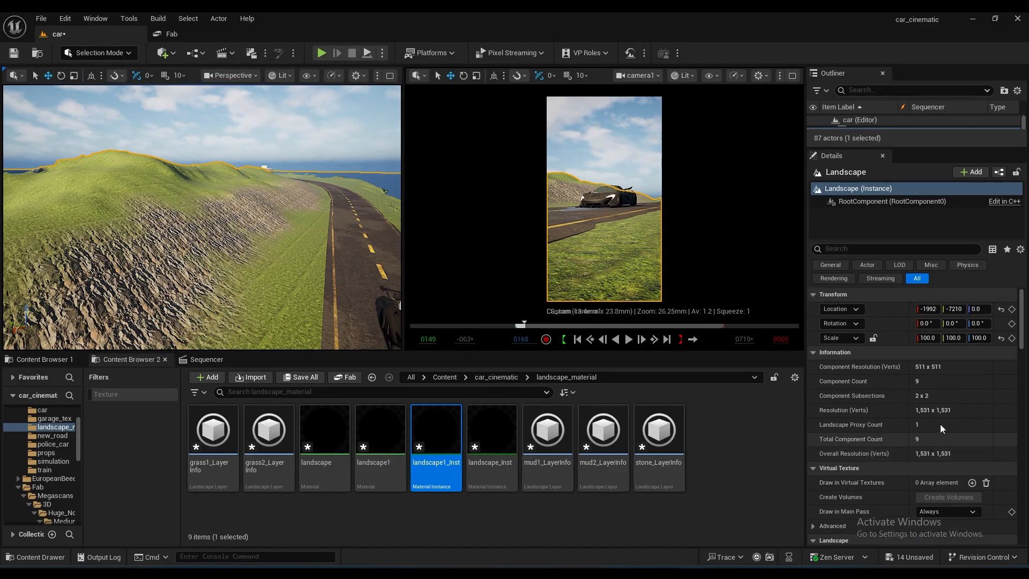
scroll(943, 425, "down", 3)
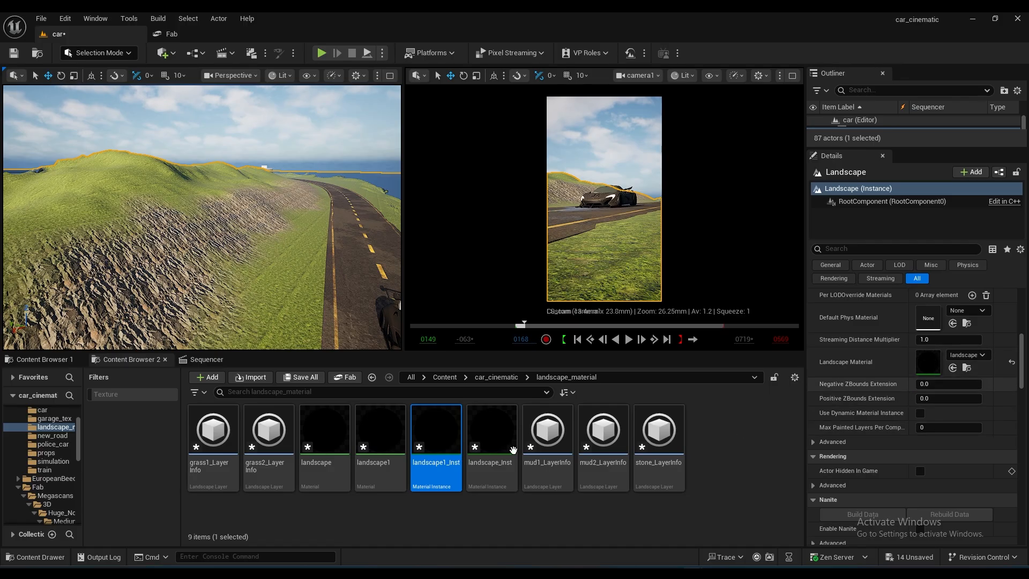
left_click_drag(426, 431, 939, 363)
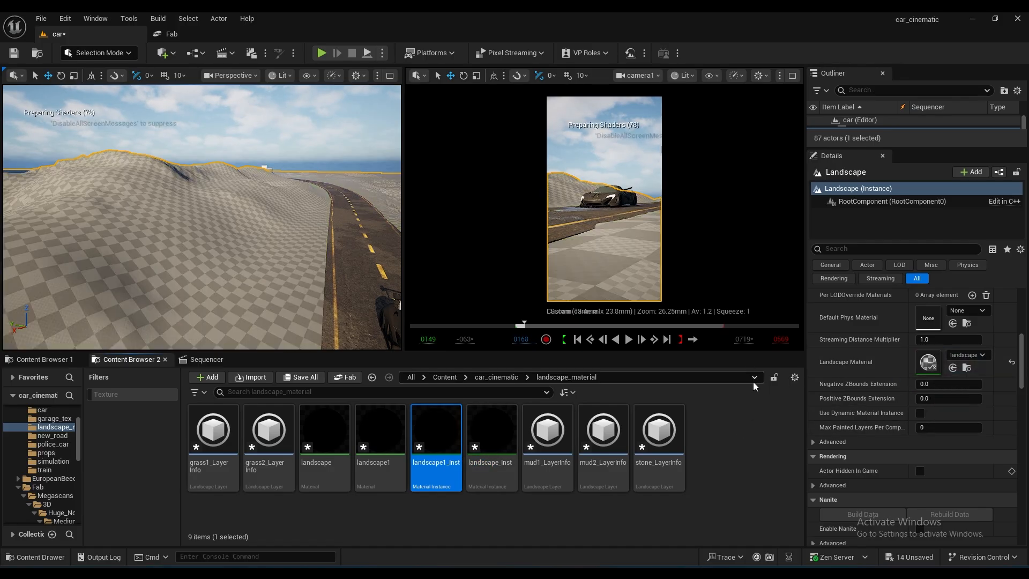
- Return to landscape painting and select the stone target layer
right_click_drag(295, 261, 271, 294)
left_click(102, 53)
left_click(91, 85)
left_click_drag(194, 185, 196, 298)
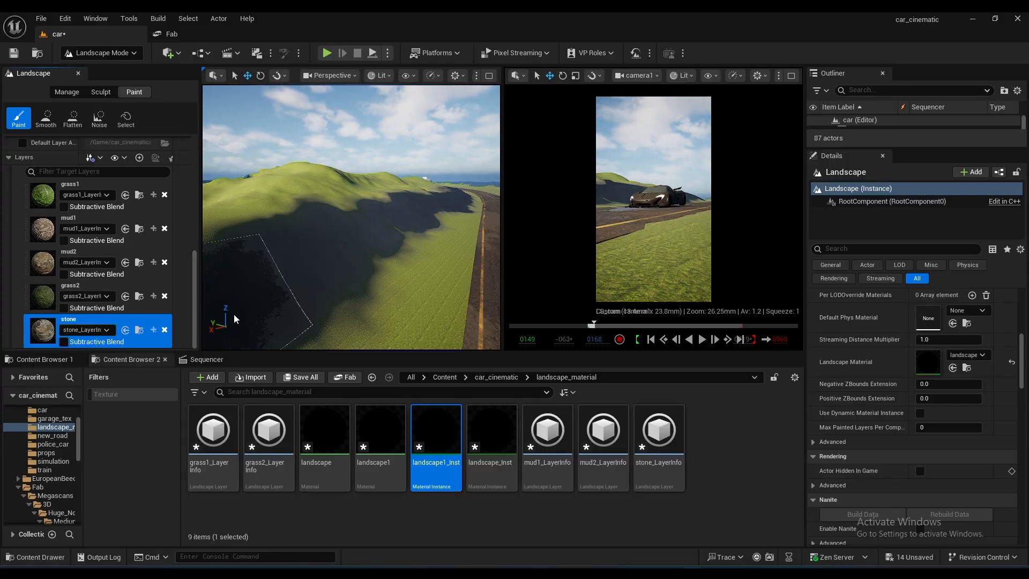
left_click(140, 286)
left_click(395, 269)
left_click(140, 320)
mouse_move(343, 273)
right_mouse_down()
mouse_move(440, 251)
mouse_move(321, 273)
right_mouse_up()
- Clear the layer info assignment of the stone target layer and confirm the removal
left_click(164, 330)
left_click(541, 315)
scroll(117, 320, "down", 3)
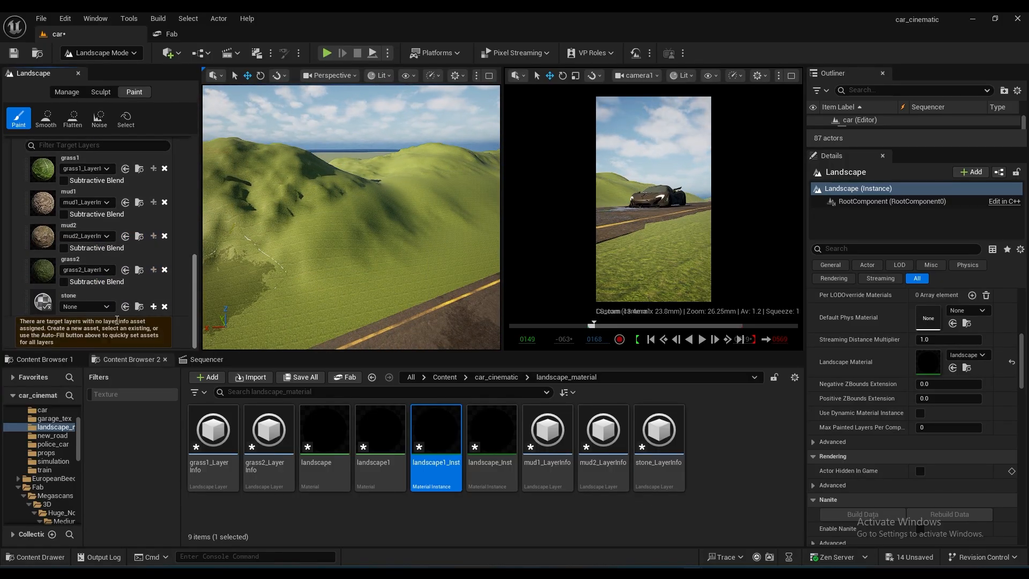
- Try to save a new layer info for the stone layer as stone_LayerInfo in the landscape_material folder
left_click(107, 300)
left_click(153, 306)
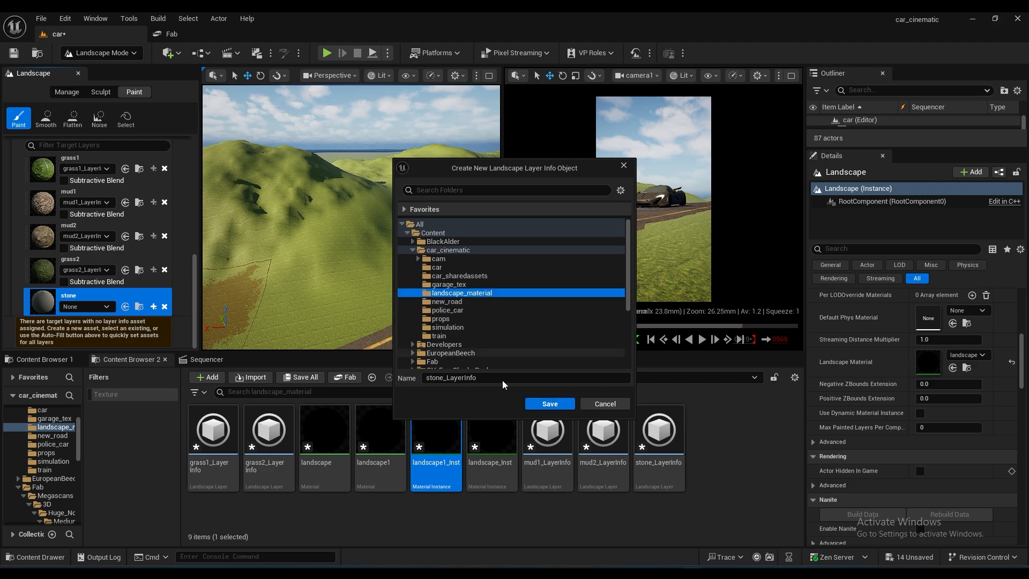
left_click(550, 403)
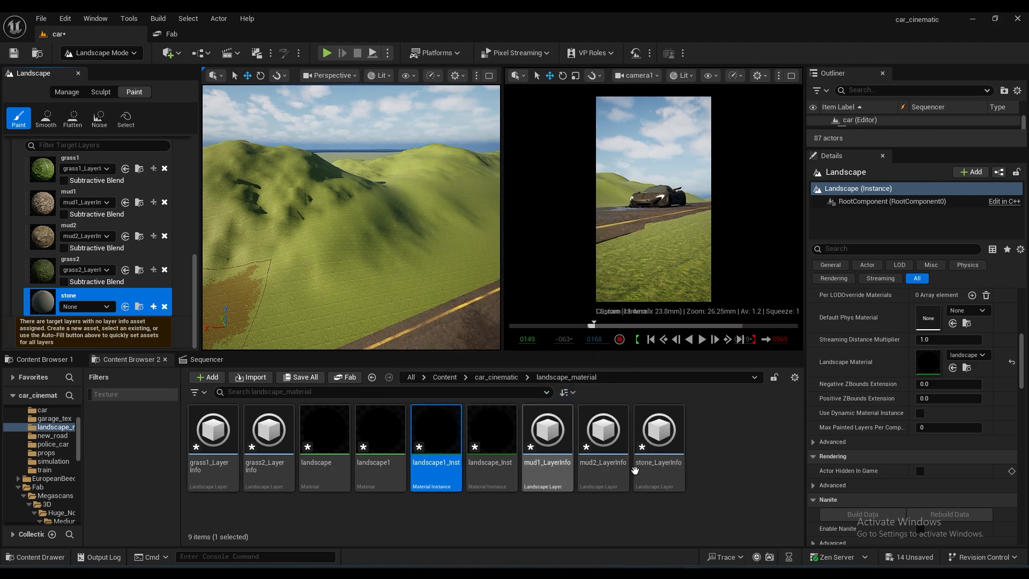
- Force-delete the existing stone_LayerInfo asset from the landscape_material folder
left_click(659, 464)
key("Delete")
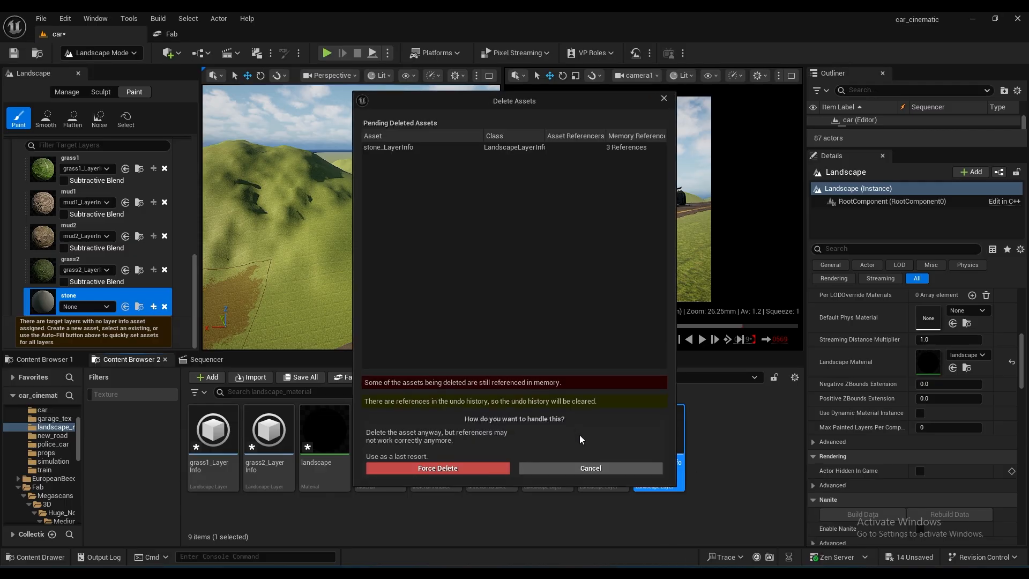
left_click(541, 467)
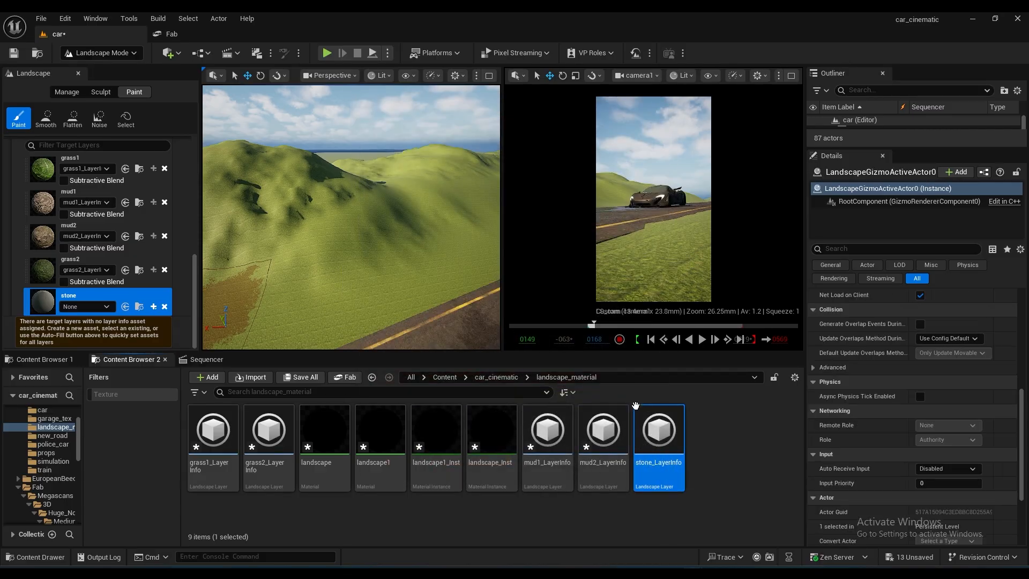
- Create a weight-blended layer info named stone_LayerInfo for the stone layer in the landscape_material folder
left_click(154, 307)
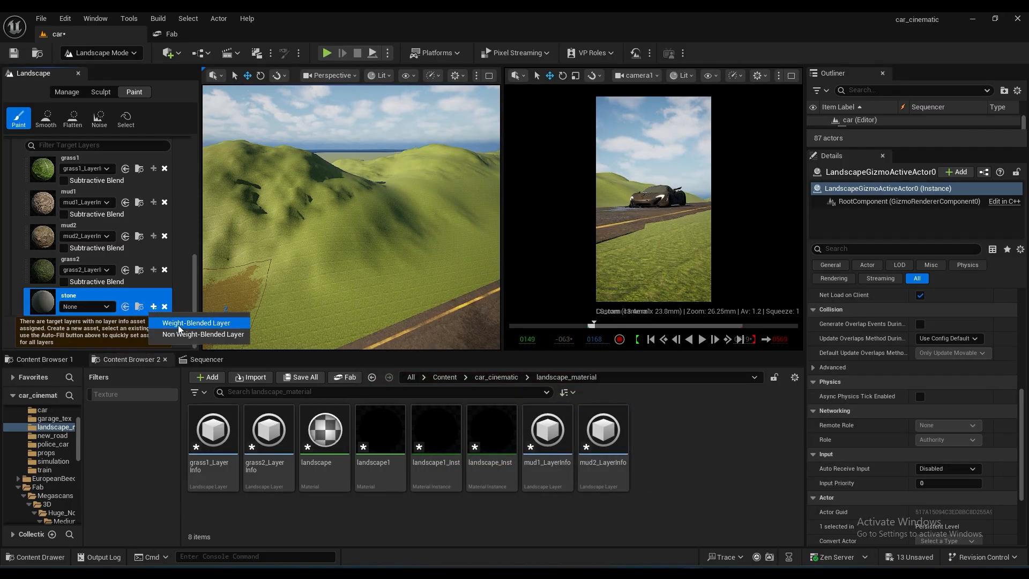
left_click(197, 324)
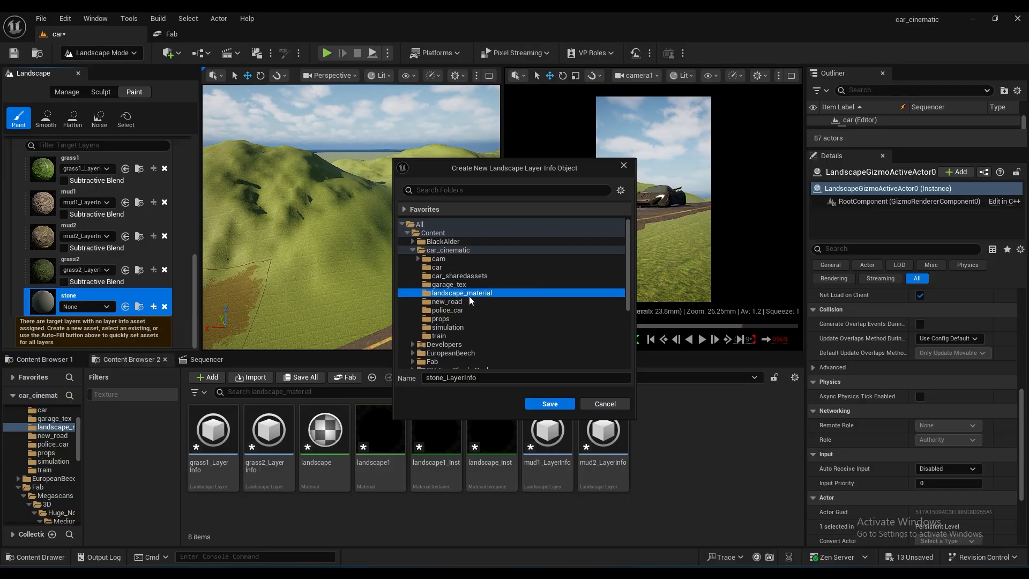
left_click(550, 403)
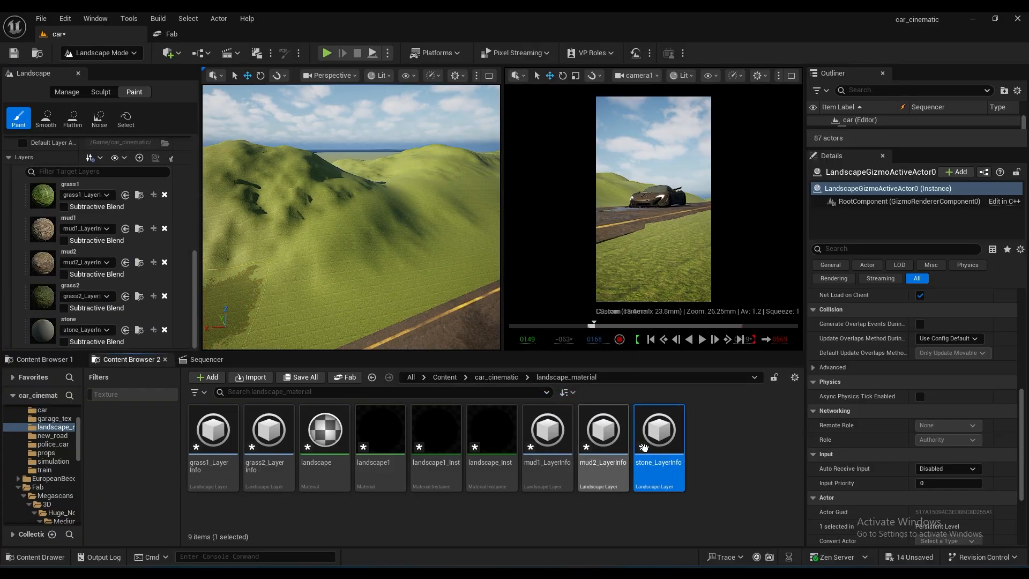
- Paint the stone layer across the slope of the grassy hill beside the road
left_click(72, 320)
left_click_drag(343, 244, 399, 235)
right_click_drag(399, 236, 392, 215)
left_click_drag(391, 236, 425, 263)
key("s")
right_click_drag(424, 263, 422, 262)
mouse_move(342, 261)
left_mouse_down()
mouse_move(272, 259)
mouse_move(263, 284)
left_mouse_up()
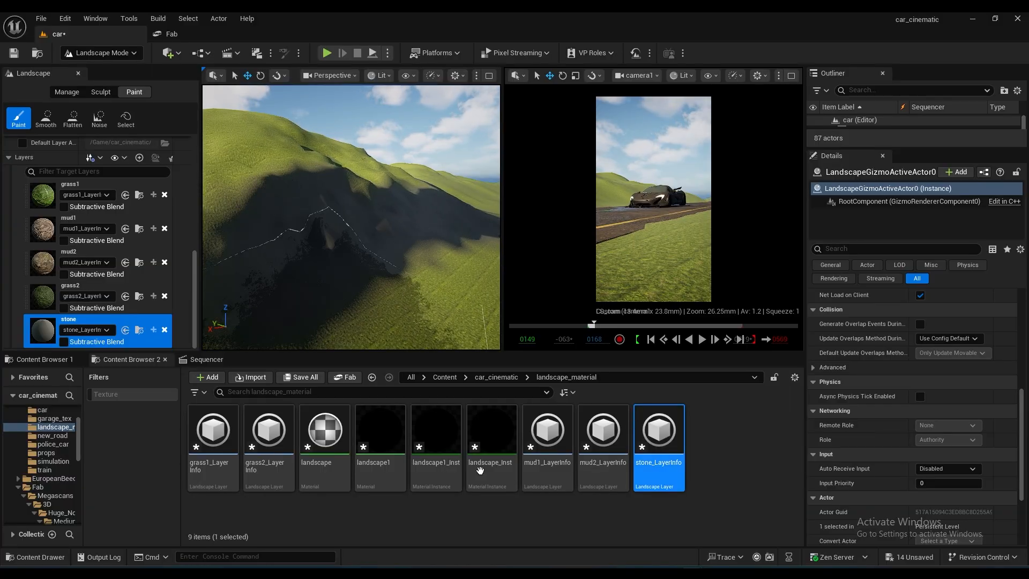
- Set the tiling parameter of landscape1_Inst to 0.32 and move its editor away from the scene
double_click(436, 431)
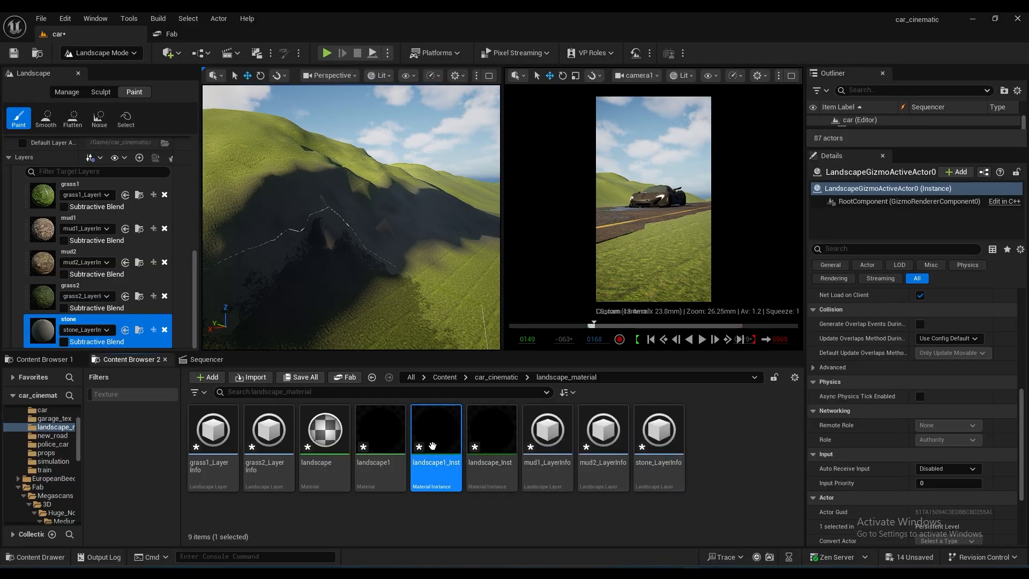
left_click_drag(386, 235, 671, 398)
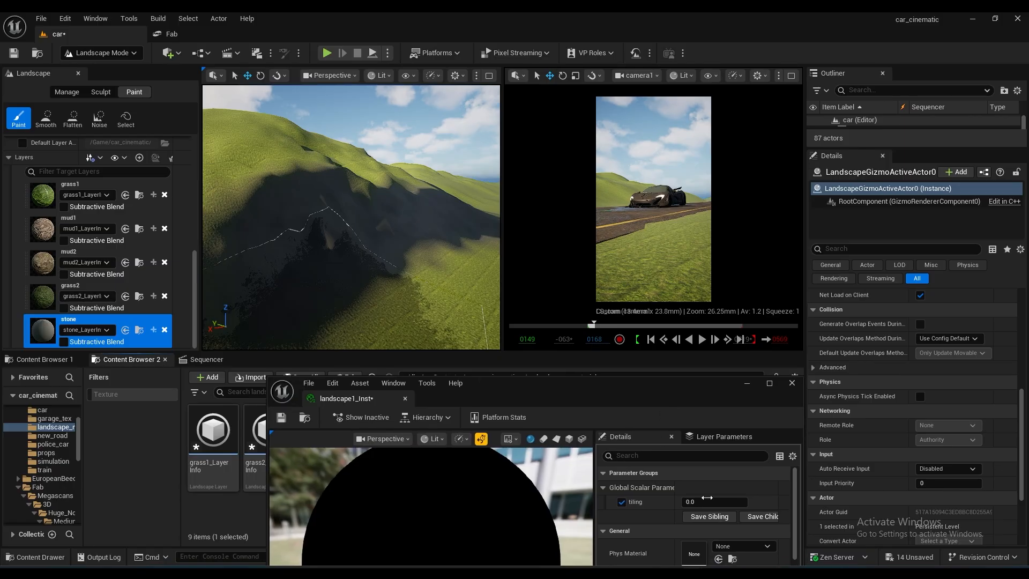
left_click_drag(702, 502, 707, 505)
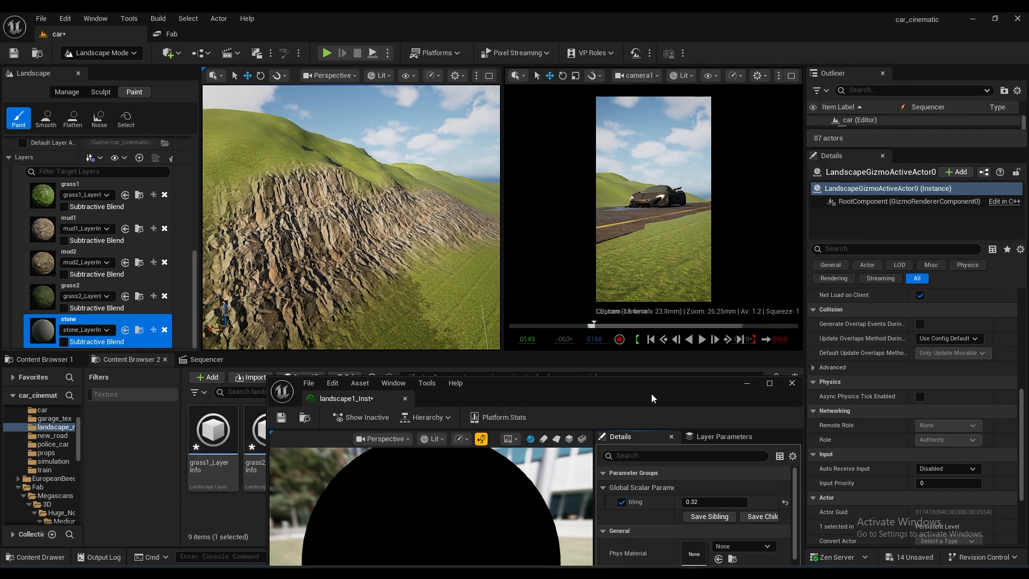
left_click_drag(652, 397, 499, 452)
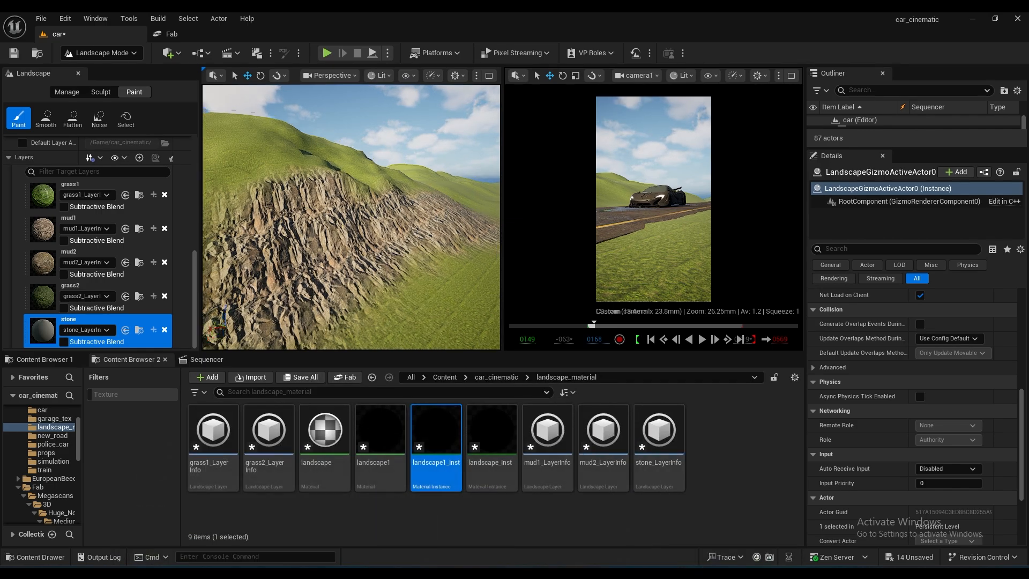
- Set the texture coordinate node's UTiling to 0.448 and VTiling to 0.12 in the landscape1 material, and apply the change
right_click_drag(388, 273, 300, 292)
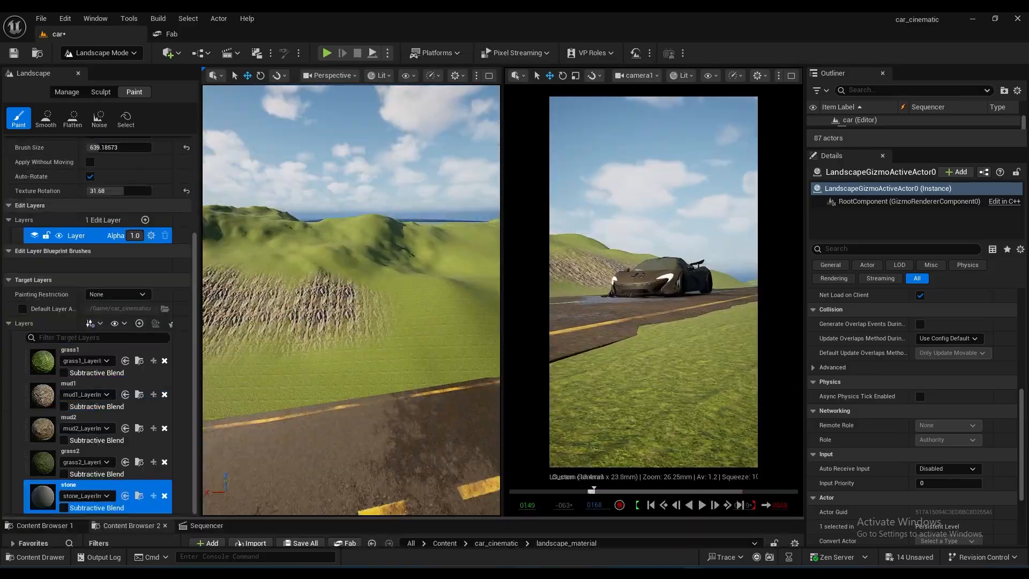
right_click_drag(289, 316, 218, 332)
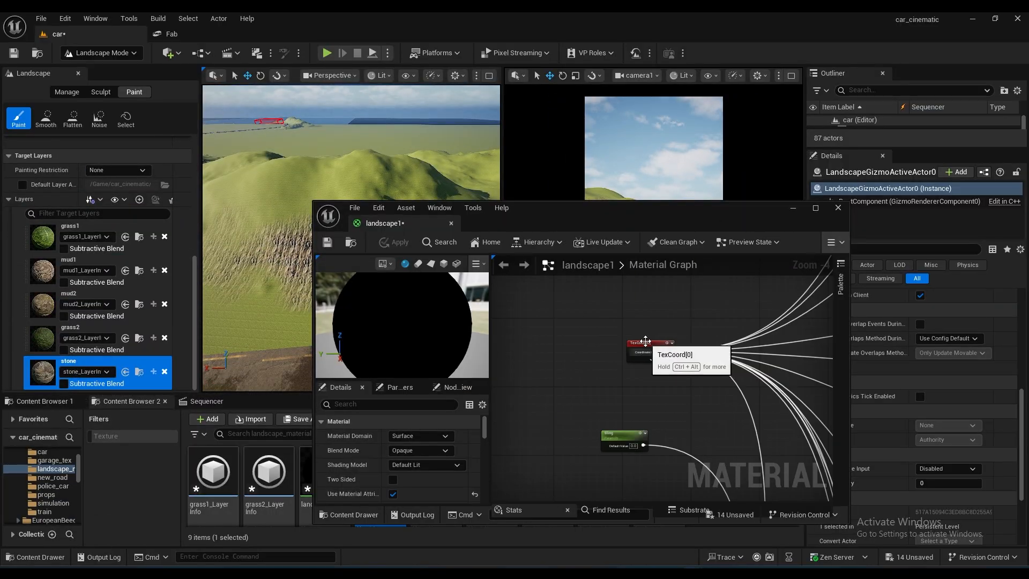
left_click(645, 341)
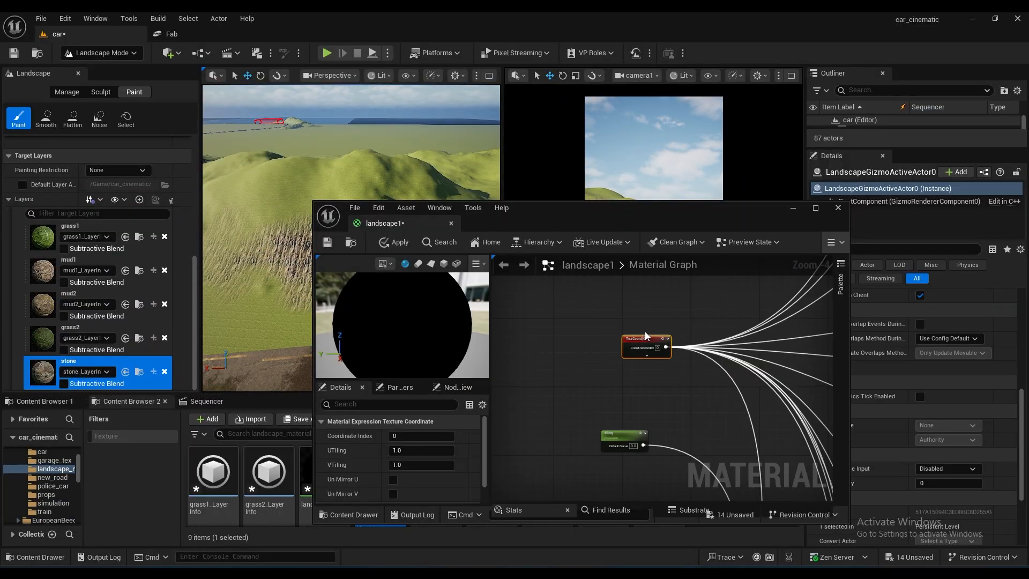
left_click_drag(584, 209, 848, 251)
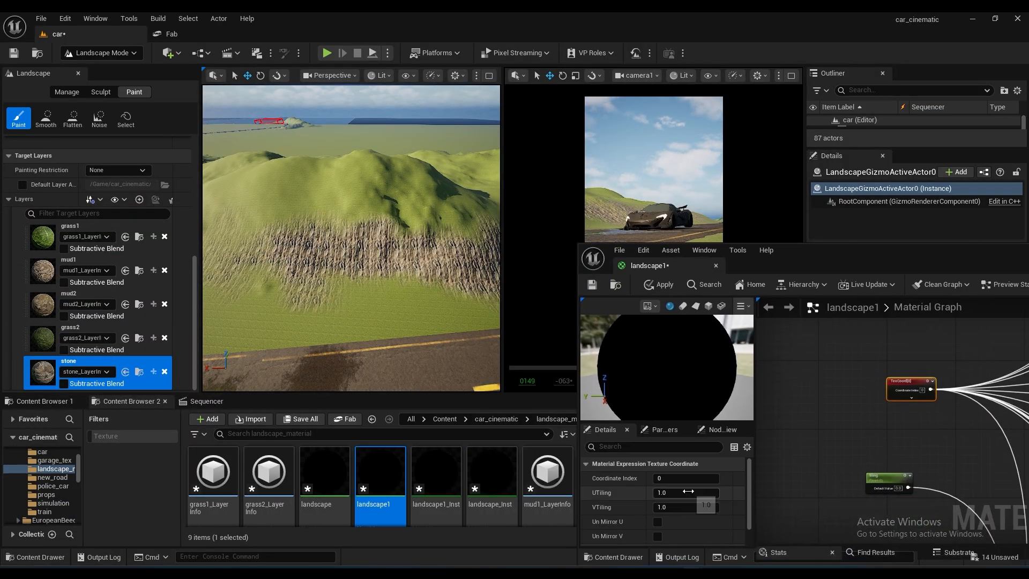
key("BackSpace")
key("BackSpace")
key("Tab")
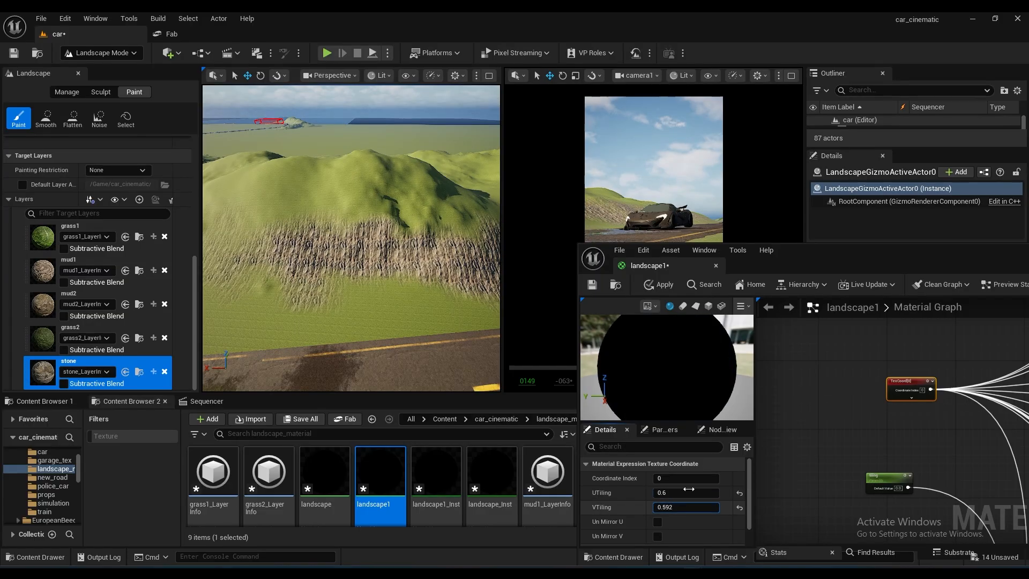
left_click(662, 284)
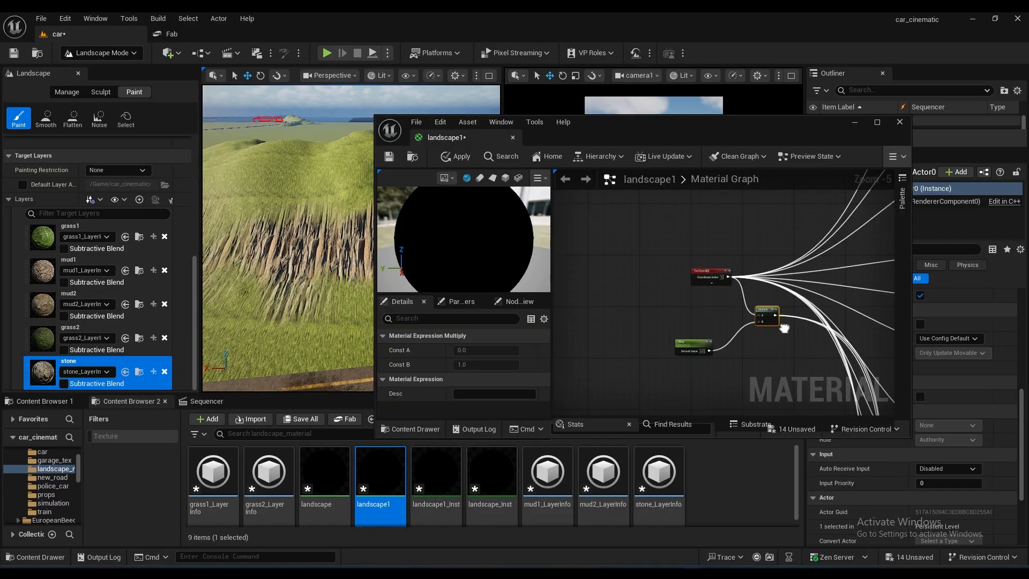
- Add a second texture coordinate node above the tiling parameter and connect it to the Multiply node's A input
right_click_drag(785, 328, 740, 322)
scroll(670, 263, "up", 2)
left_click_drag(660, 259, 625, 216)
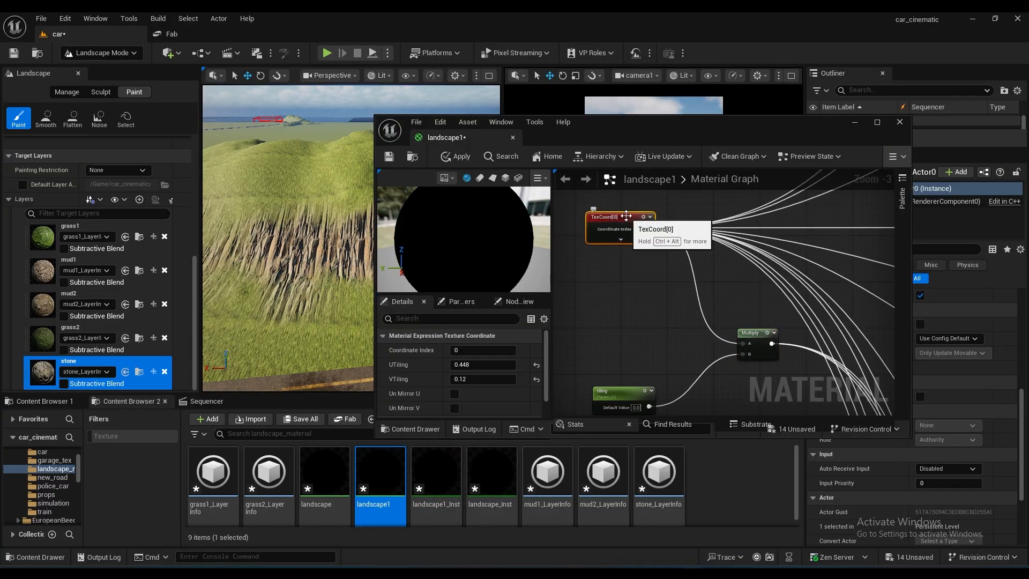
key("u")
left_click(581, 270)
left_click_drag(626, 276, 749, 341)
mouse_move(684, 296)
right_mouse_down()
mouse_move(690, 316)
mouse_move(613, 296)
mouse_move(700, 290)
right_mouse_up()
scroll(680, 308, "down", 2)
scroll(633, 294, "up", 2)
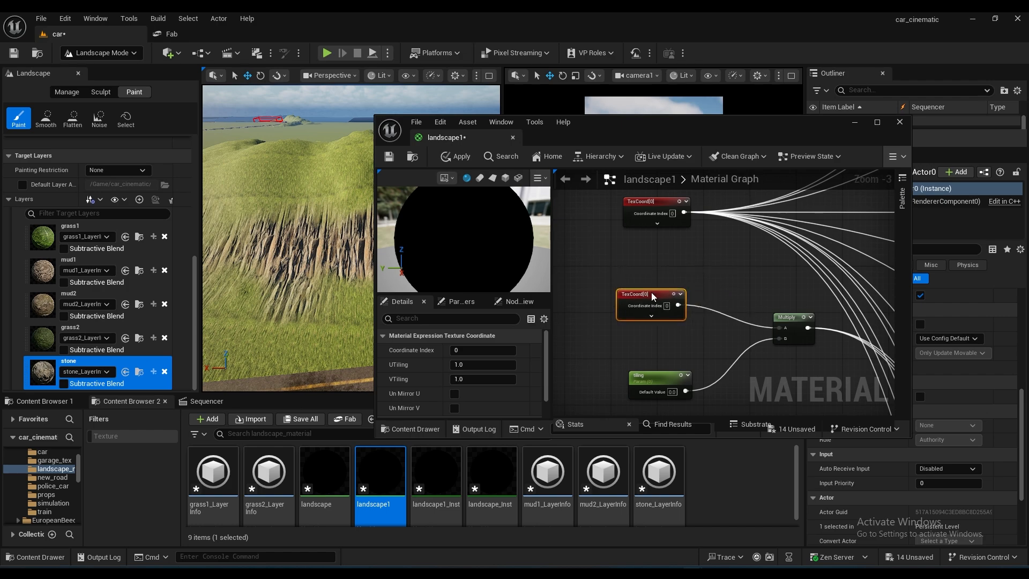
- Reposition the two texture coordinate nodes and move the material editor clear of the painted stone area
right_click_drag(659, 279, 666, 341)
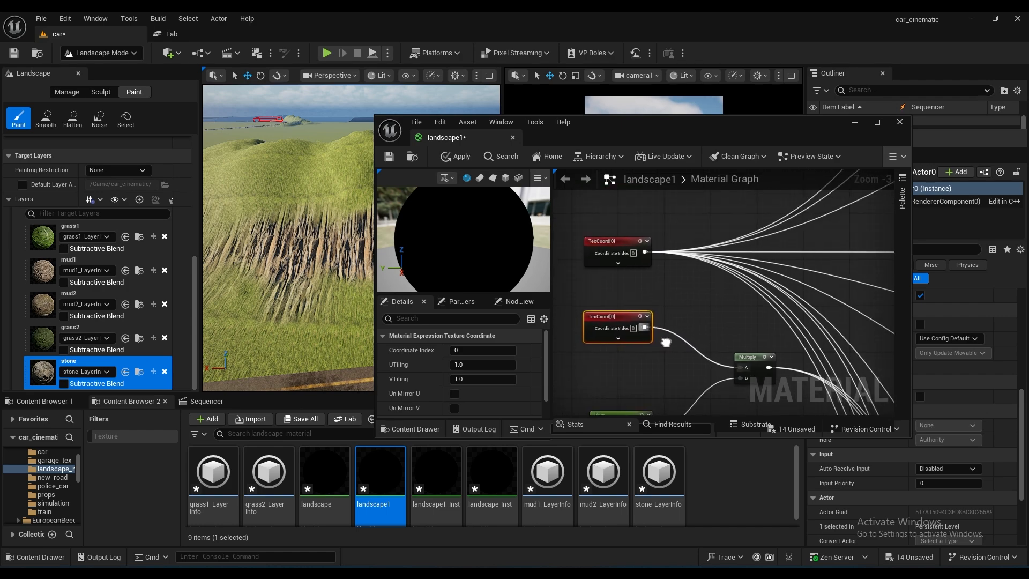
right_click_drag(690, 310, 694, 291)
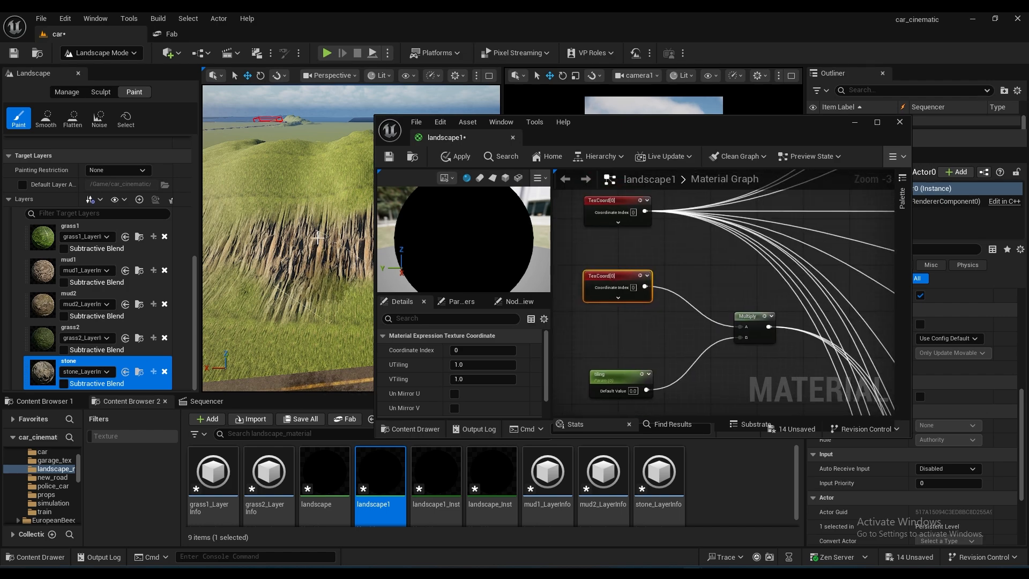
left_click_drag(612, 145, 644, 206)
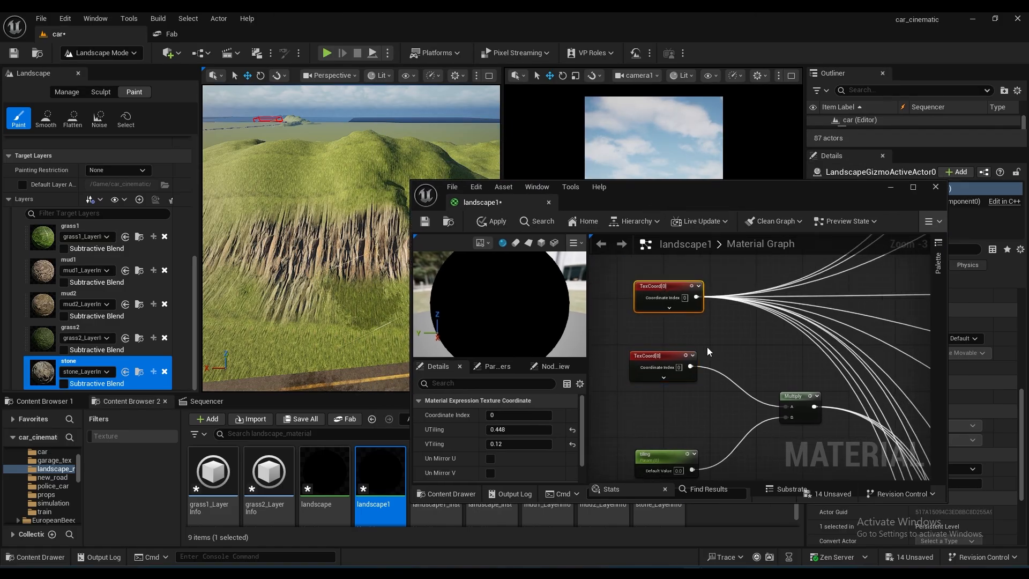
right_click_drag(708, 348, 733, 350)
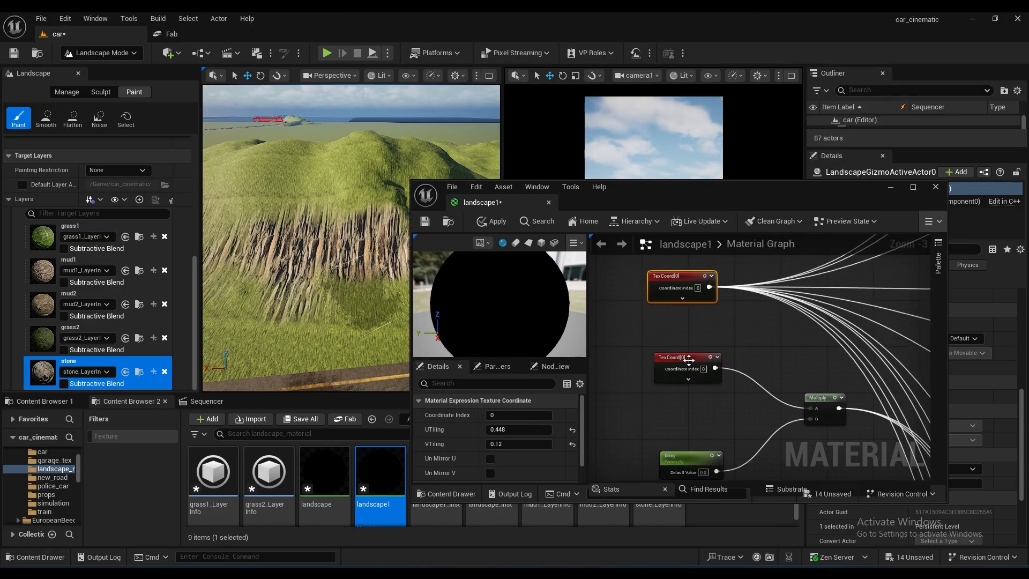
right_click_drag(669, 321, 681, 298)
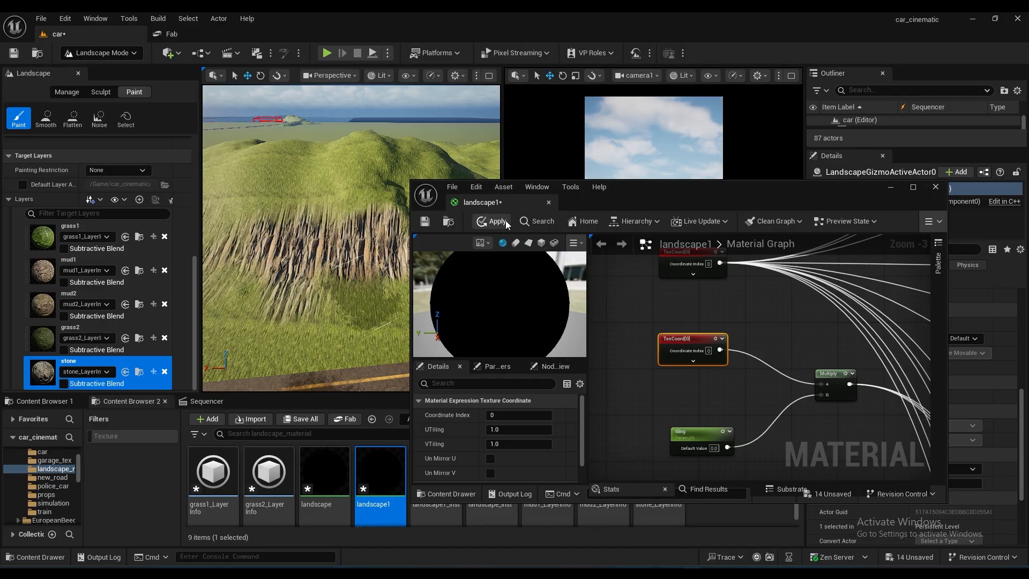
- Apply the changes to the landscape1 material and move its editor away from the painted stone slope
left_click(504, 221)
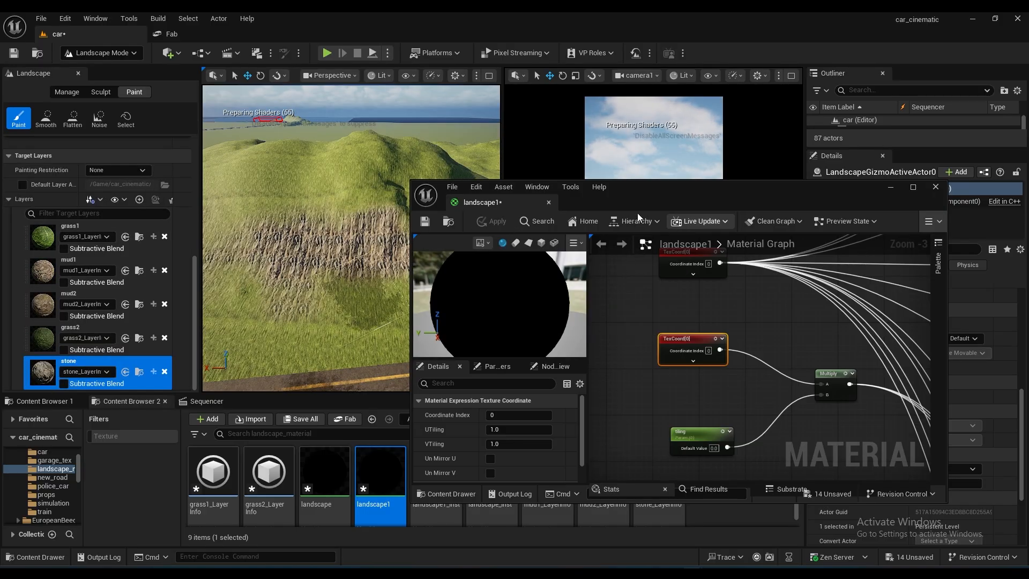
left_click_drag(638, 203, 753, 250)
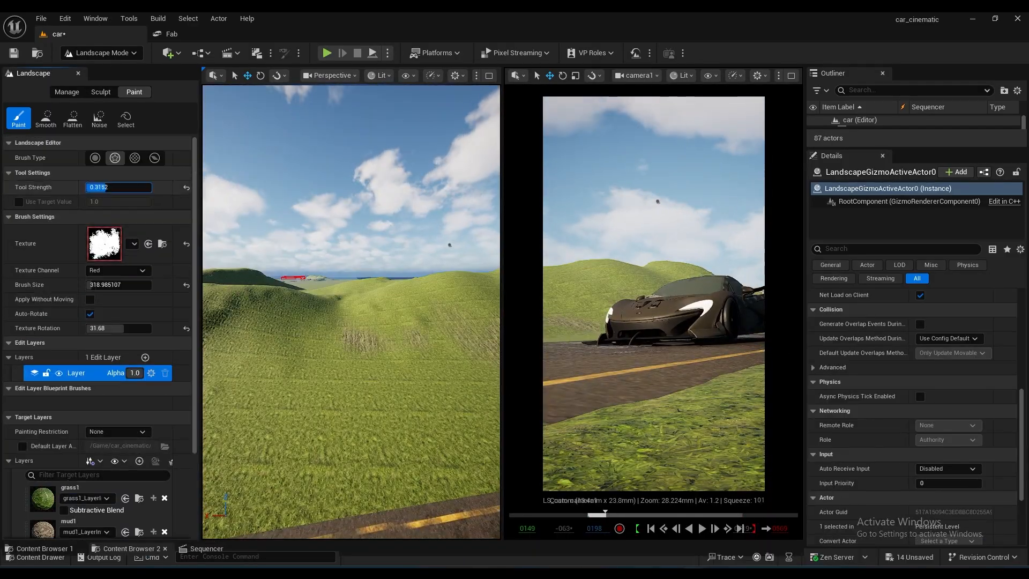
- Paint stone across the grassy hillside beyond the road and scrub the sequence to check it through the camera
left_click_drag(268, 342, 385, 365)
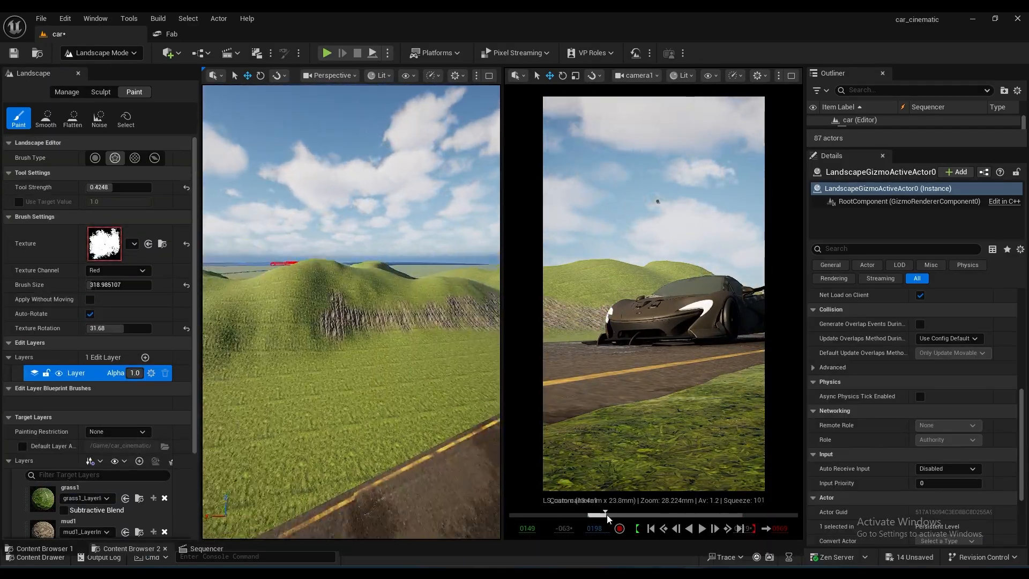
left_click_drag(604, 515, 604, 516)
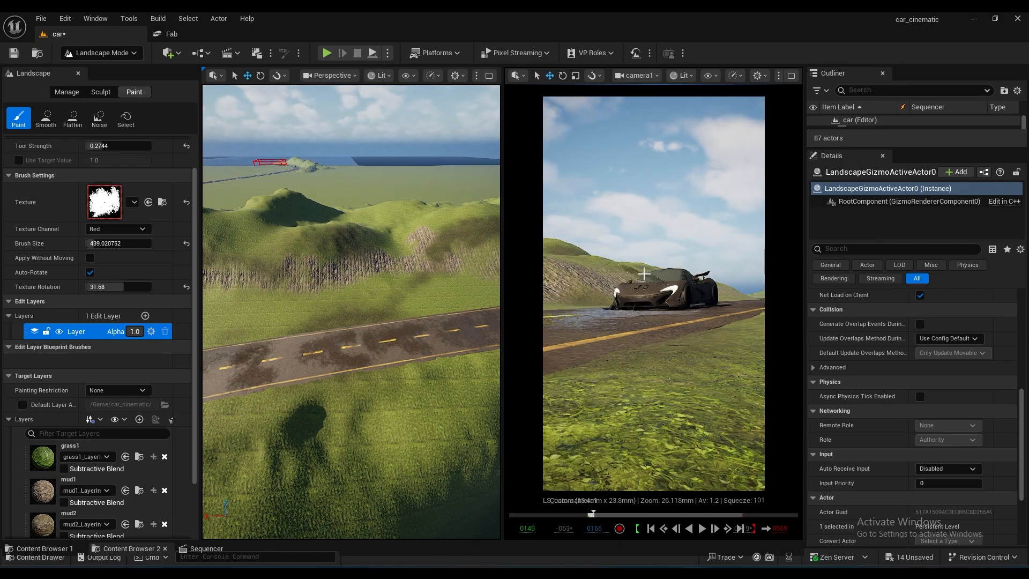
- Reduce the brush size to 202.5047, set the tool strength to 0.372, and paint mud along the stone slope beside the road
left_click_drag(96, 243, 89, 243)
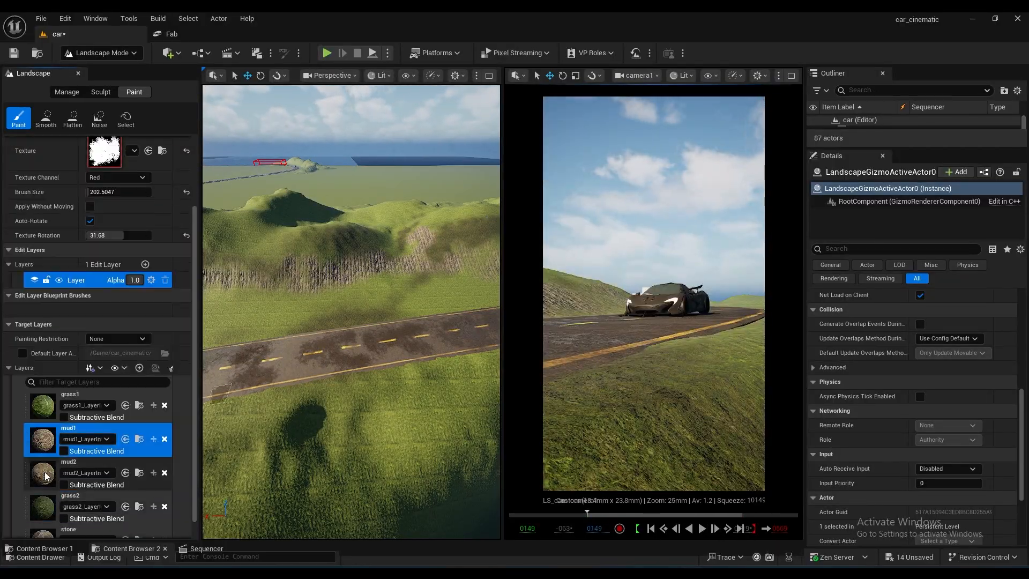
mouse_move(375, 300)
right_mouse_down()
mouse_move(395, 292)
mouse_move(322, 290)
right_mouse_up()
scroll(44, 177, "up", 5)
left_click_drag(101, 187, 109, 188)
right_click_drag(343, 278, 365, 268)
left_click_drag(368, 268, 278, 260)
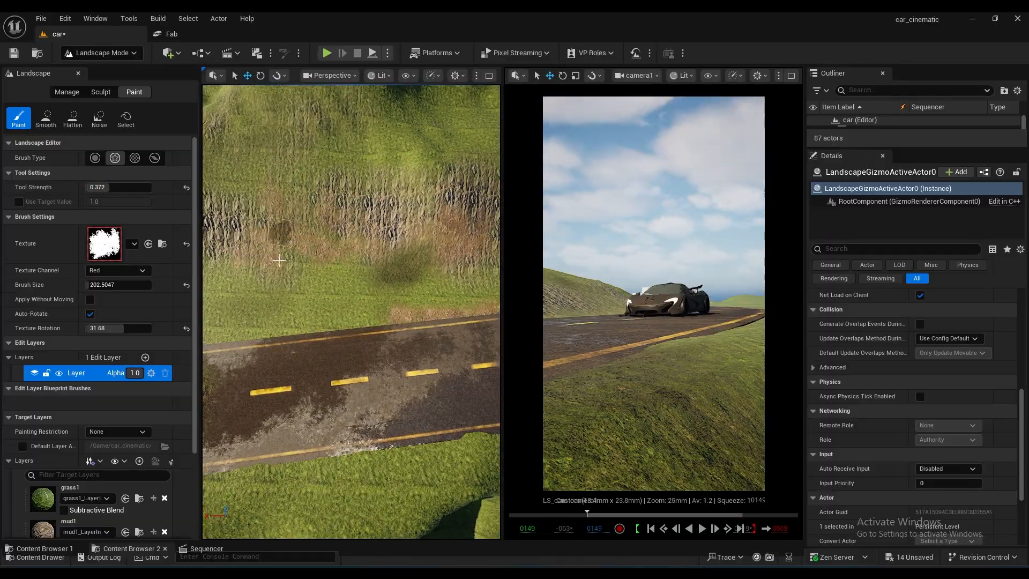
- Paint mud on the roadside ground in the camera view and advance the shot to frame 184
left_click_drag(675, 346, 712, 337)
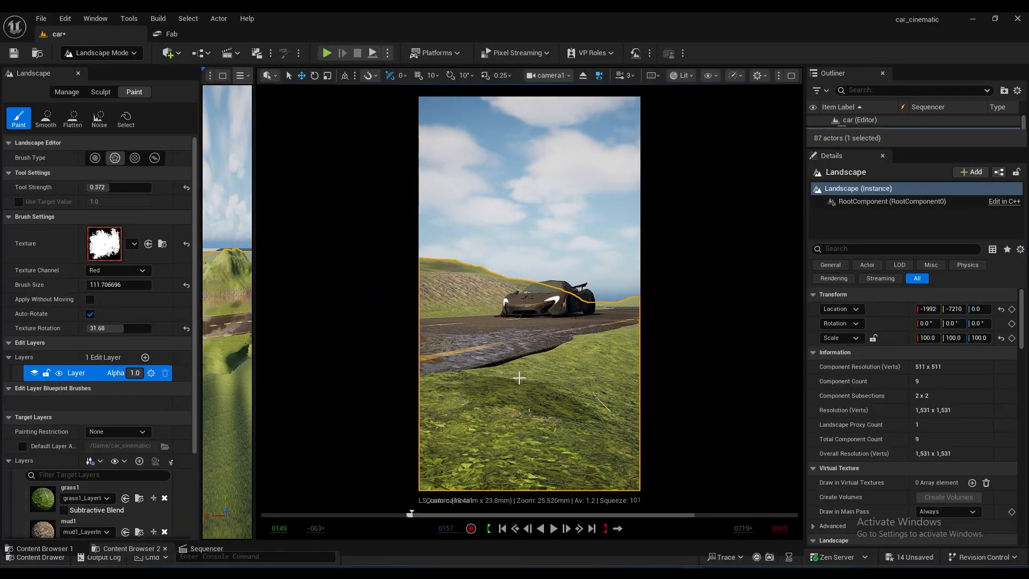
mouse_move(518, 379)
left_mouse_down()
mouse_move(466, 384)
mouse_move(453, 448)
left_mouse_up()
left_click(567, 529)
left_click(566, 529)
left_click(567, 528)
key("Right")
key("Right")
key("Right")
key("Right")
key("Right")
key("Right")
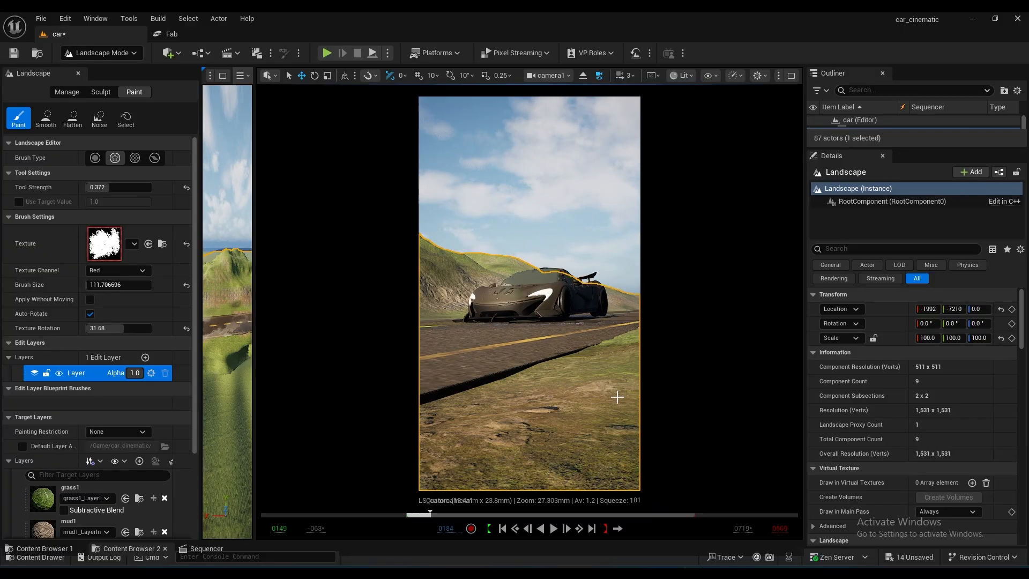
- Step the camera shot forward to frame 195 and examine the stone and mud coverage on the slope and foreground
key("Right")
key("Right")
key("Right")
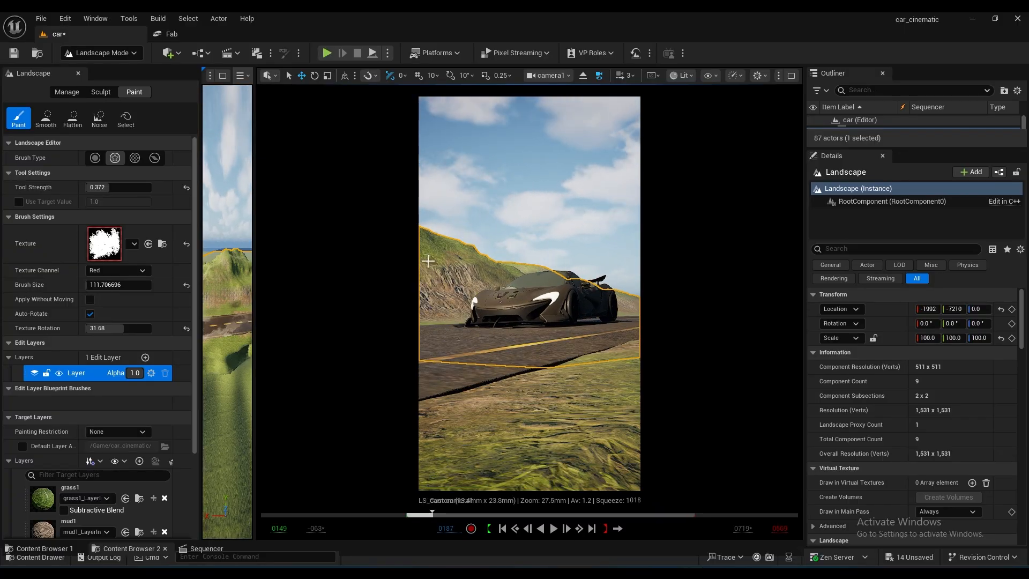
key("Right")
key("Right")
key("Right")
key("Right")
key("Right")
key("Right")
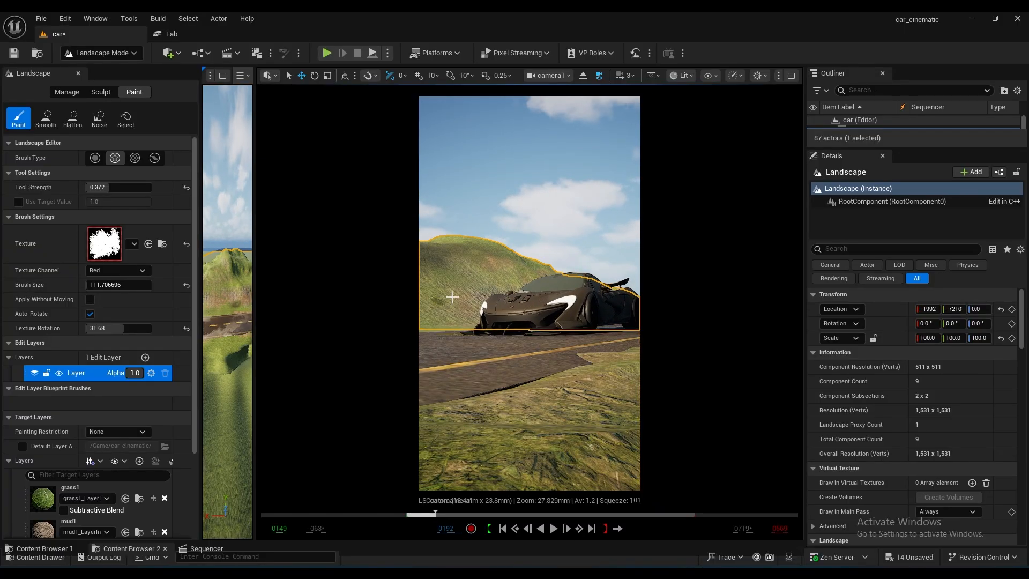
key("Right")
key("Right")
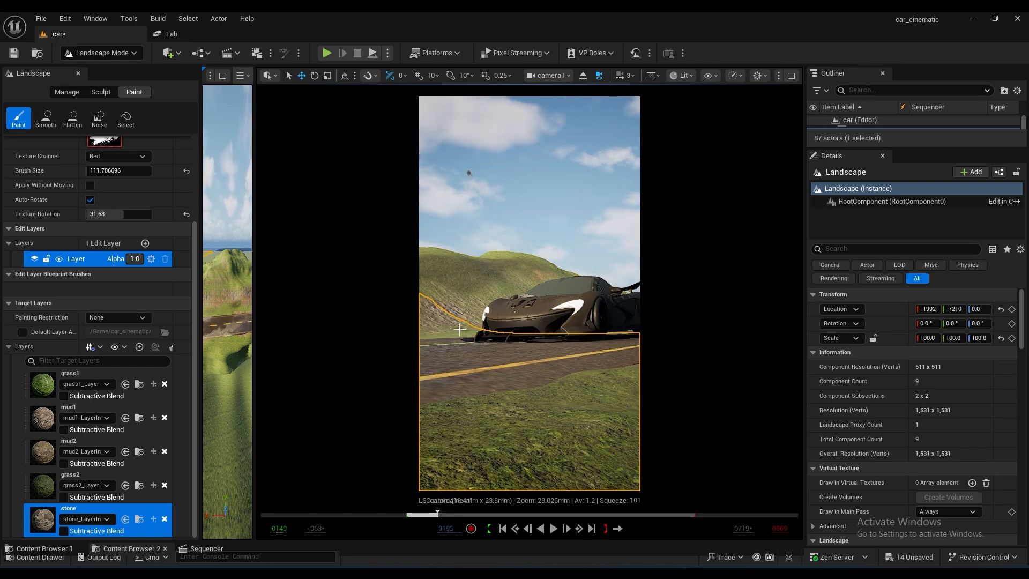
- Make mud2 the active paint layer and step the camera shot forward to frame 208 to check the roadside ground
left_click(43, 419)
left_click(43, 453)
left_click(567, 528)
left_click(567, 528)
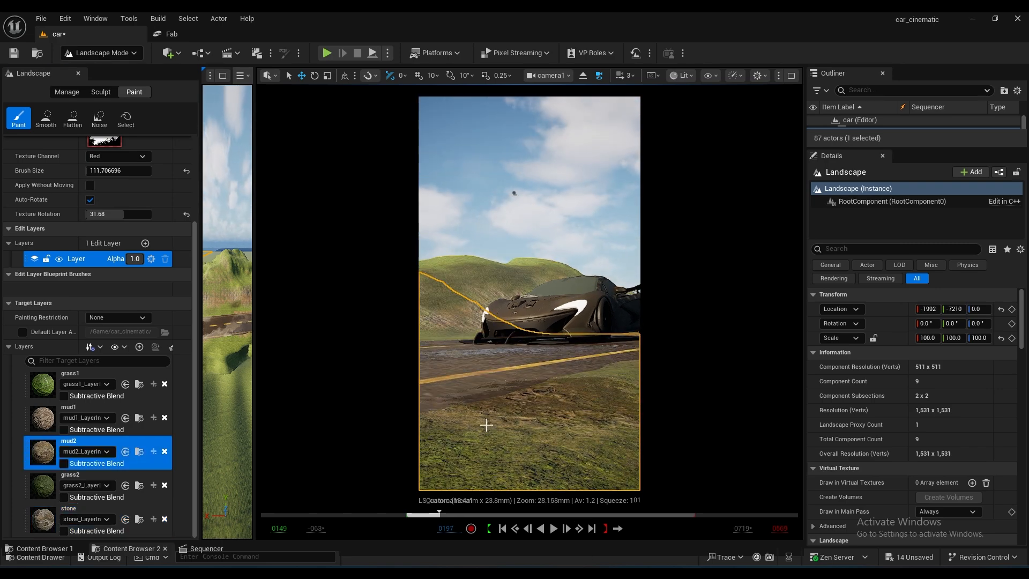
left_click(566, 528)
left_click(567, 528)
left_click(566, 528)
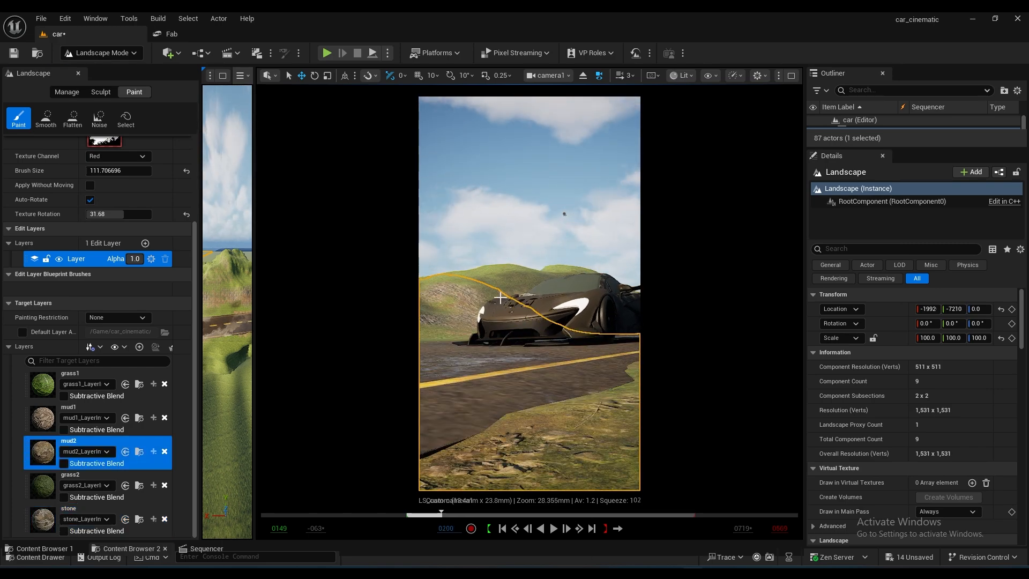
left_click(567, 529)
left_click(566, 528)
key("Right")
key("Right")
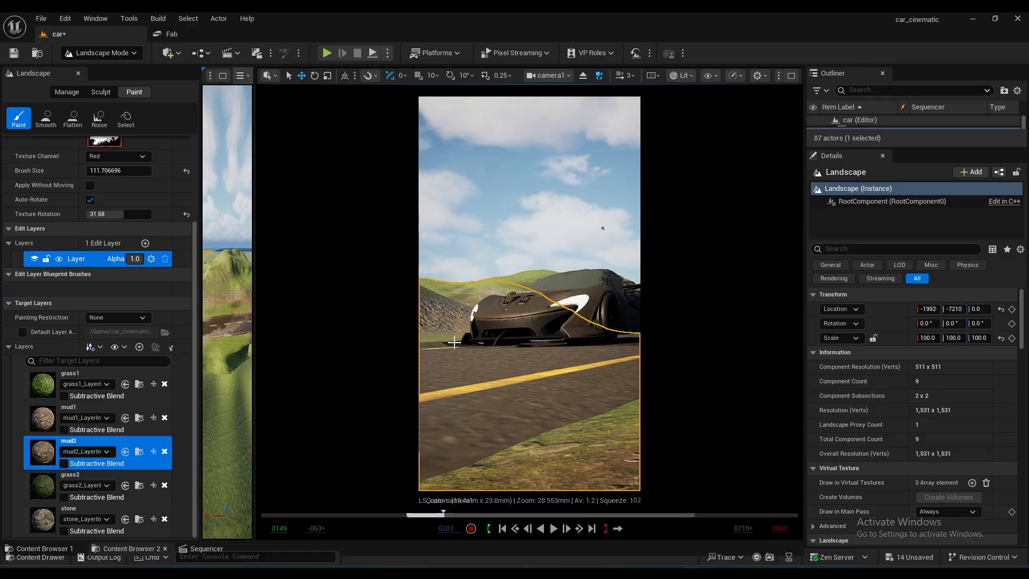
key("Right")
key("Right")
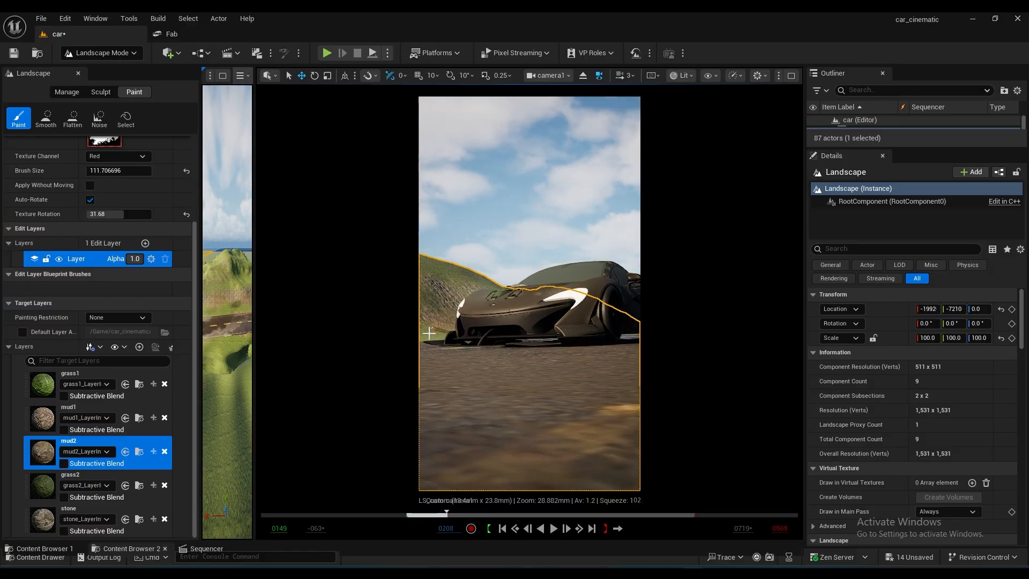